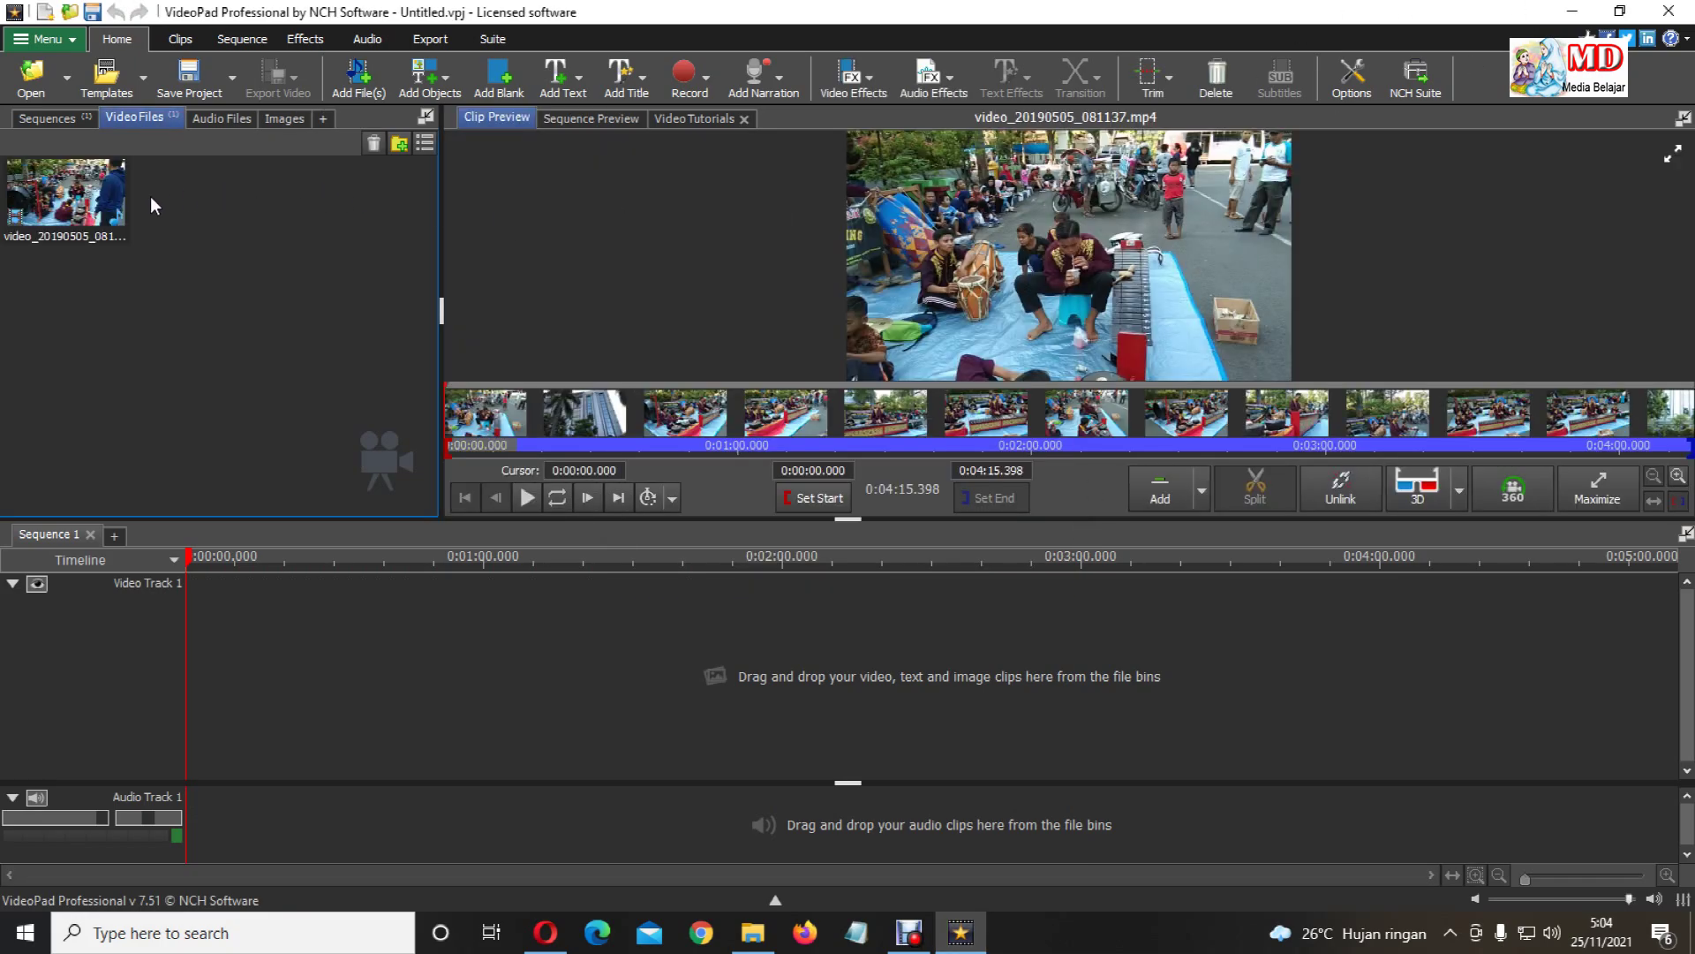
Place the street performance video at the start of the sequence and import Opening jadi.mp4 from the BAHAN-BAHAN-VIDEO folder.
drag(66, 189, 413, 640)
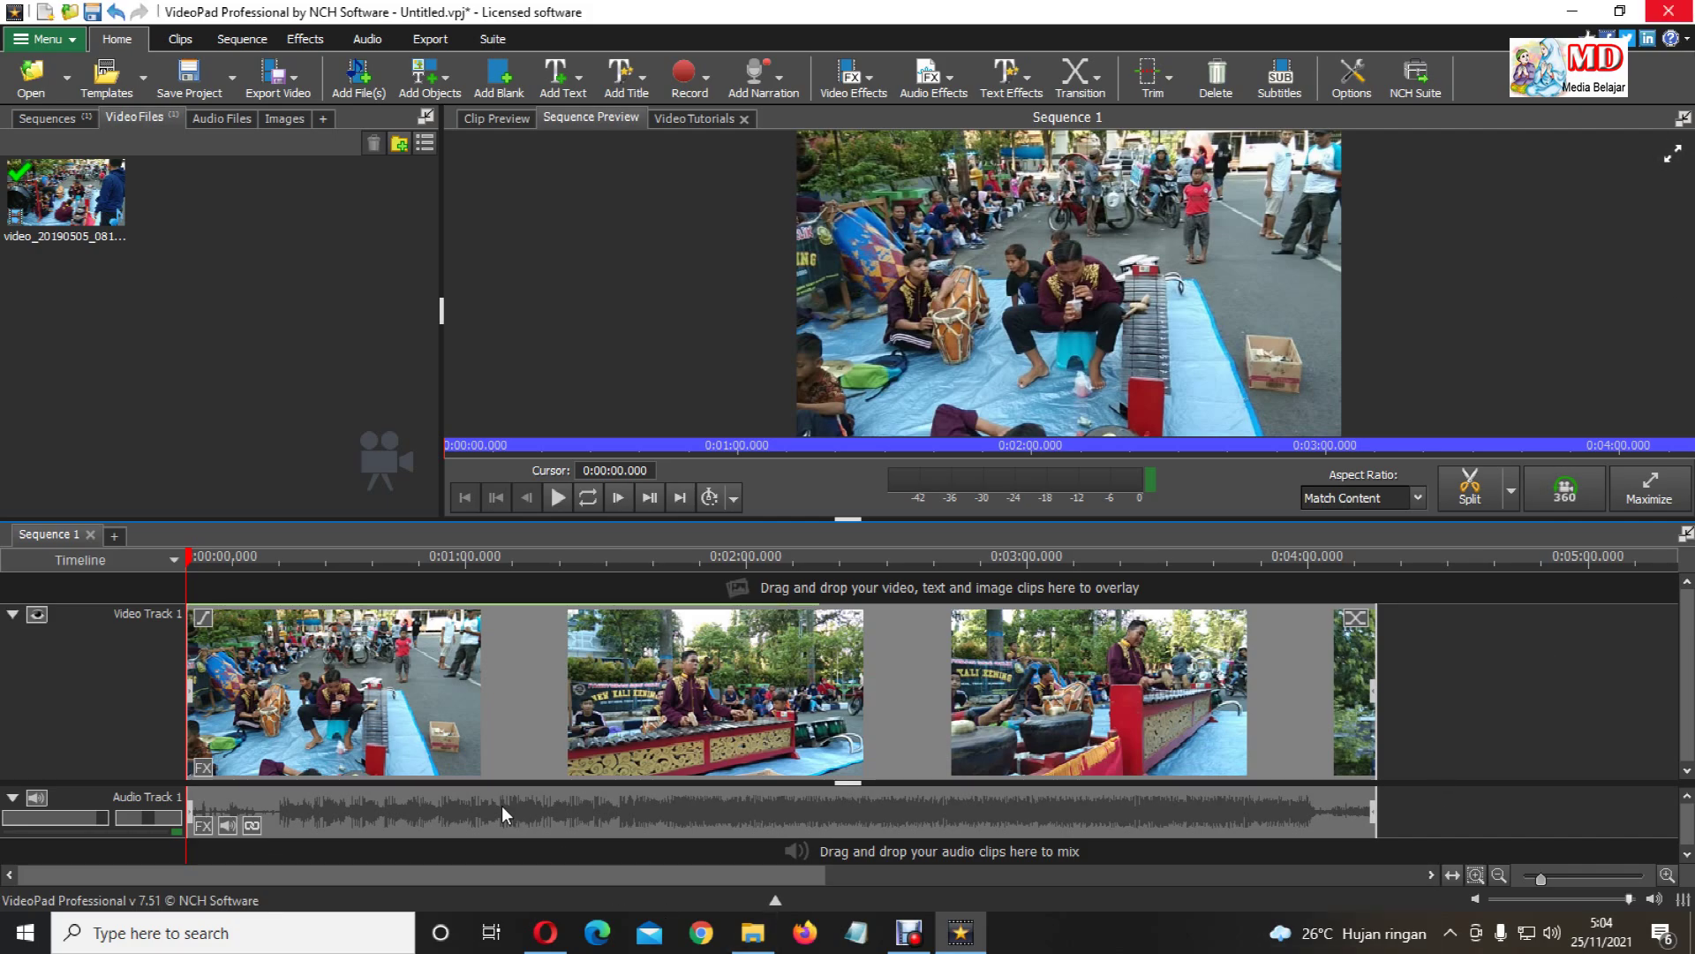
click(30, 92)
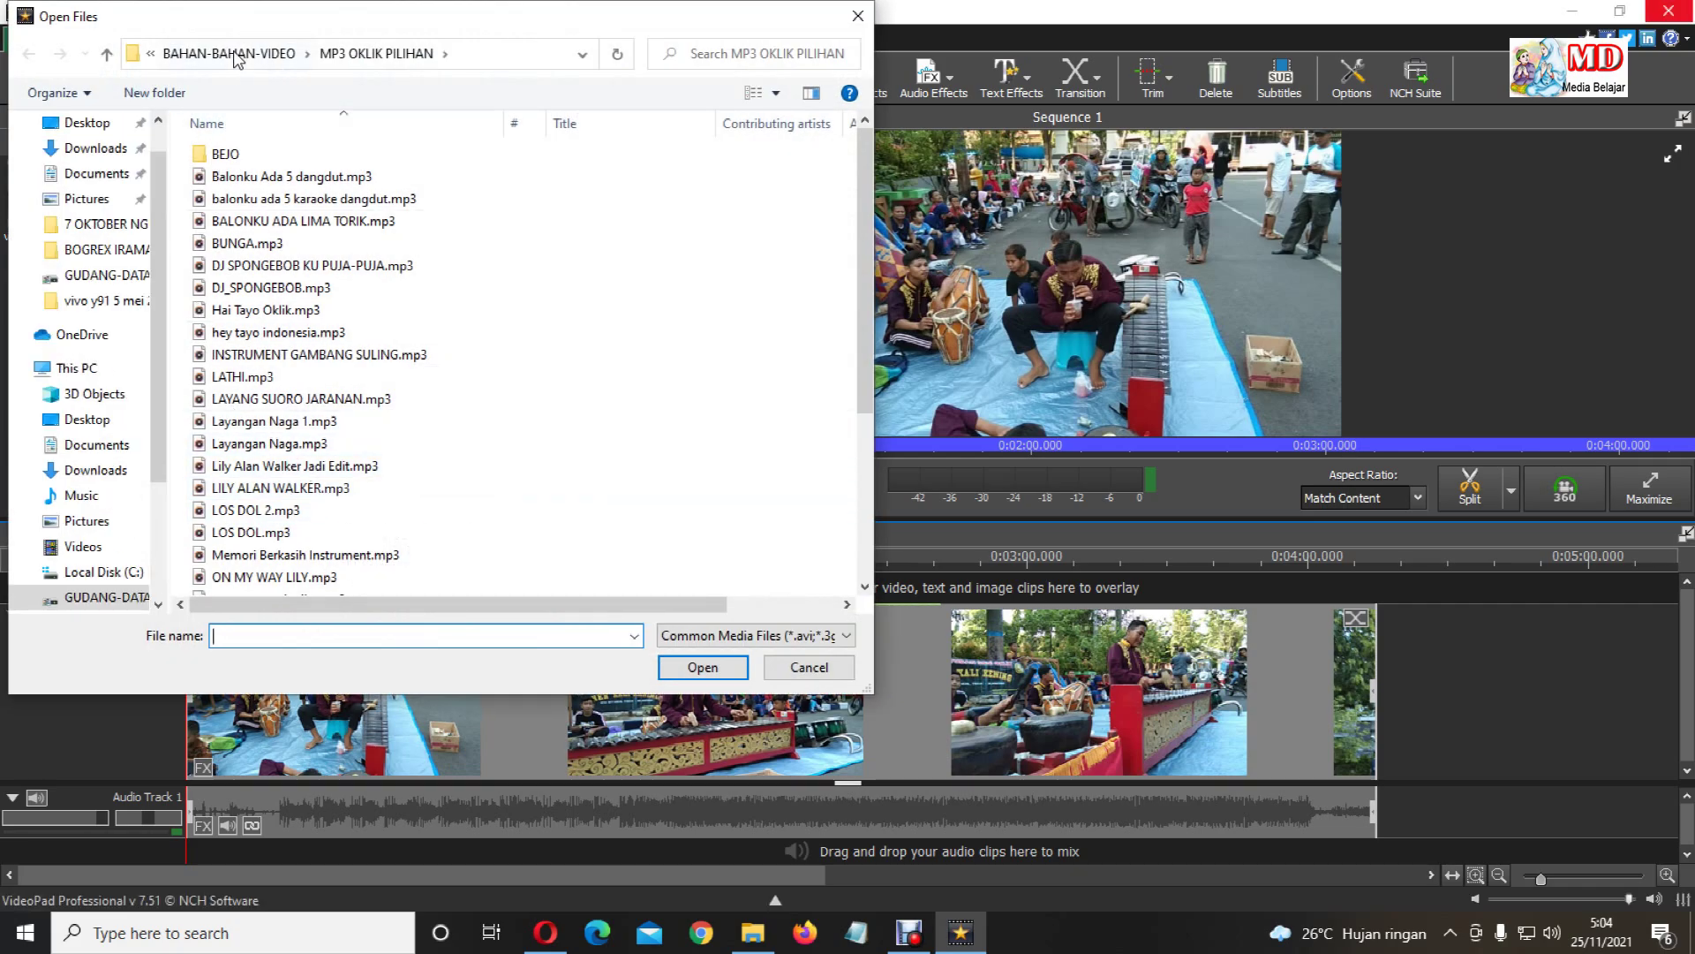
click(237, 55)
scroll(756, 442, down, 10)
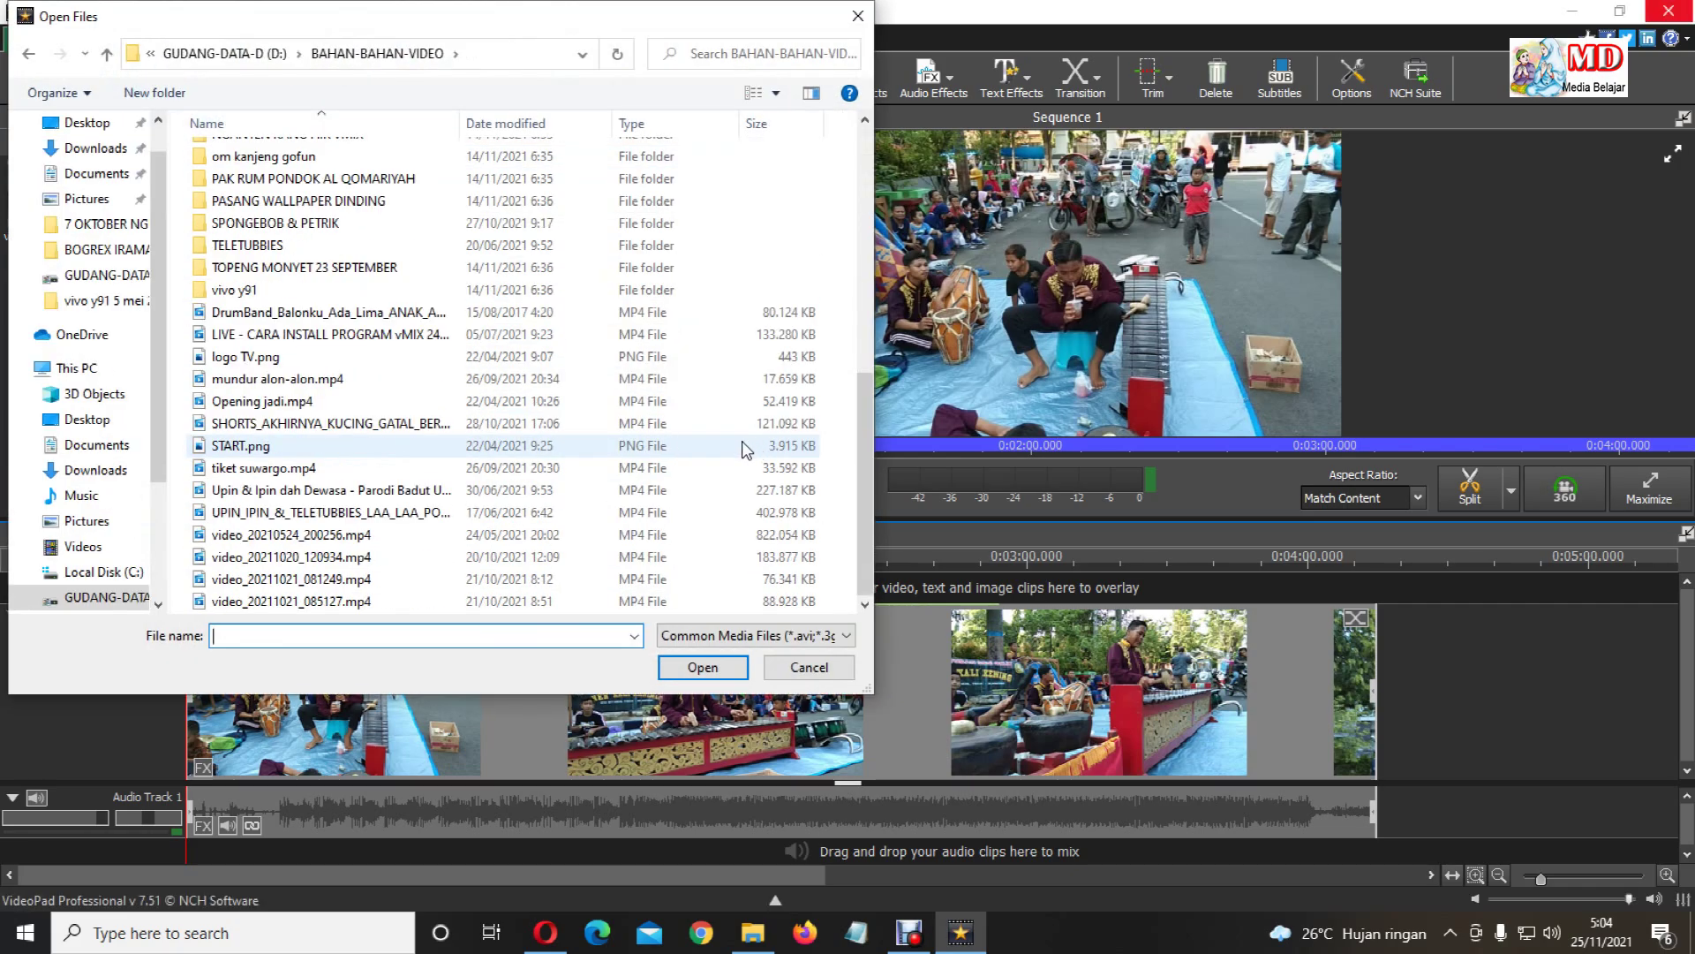
click(265, 402)
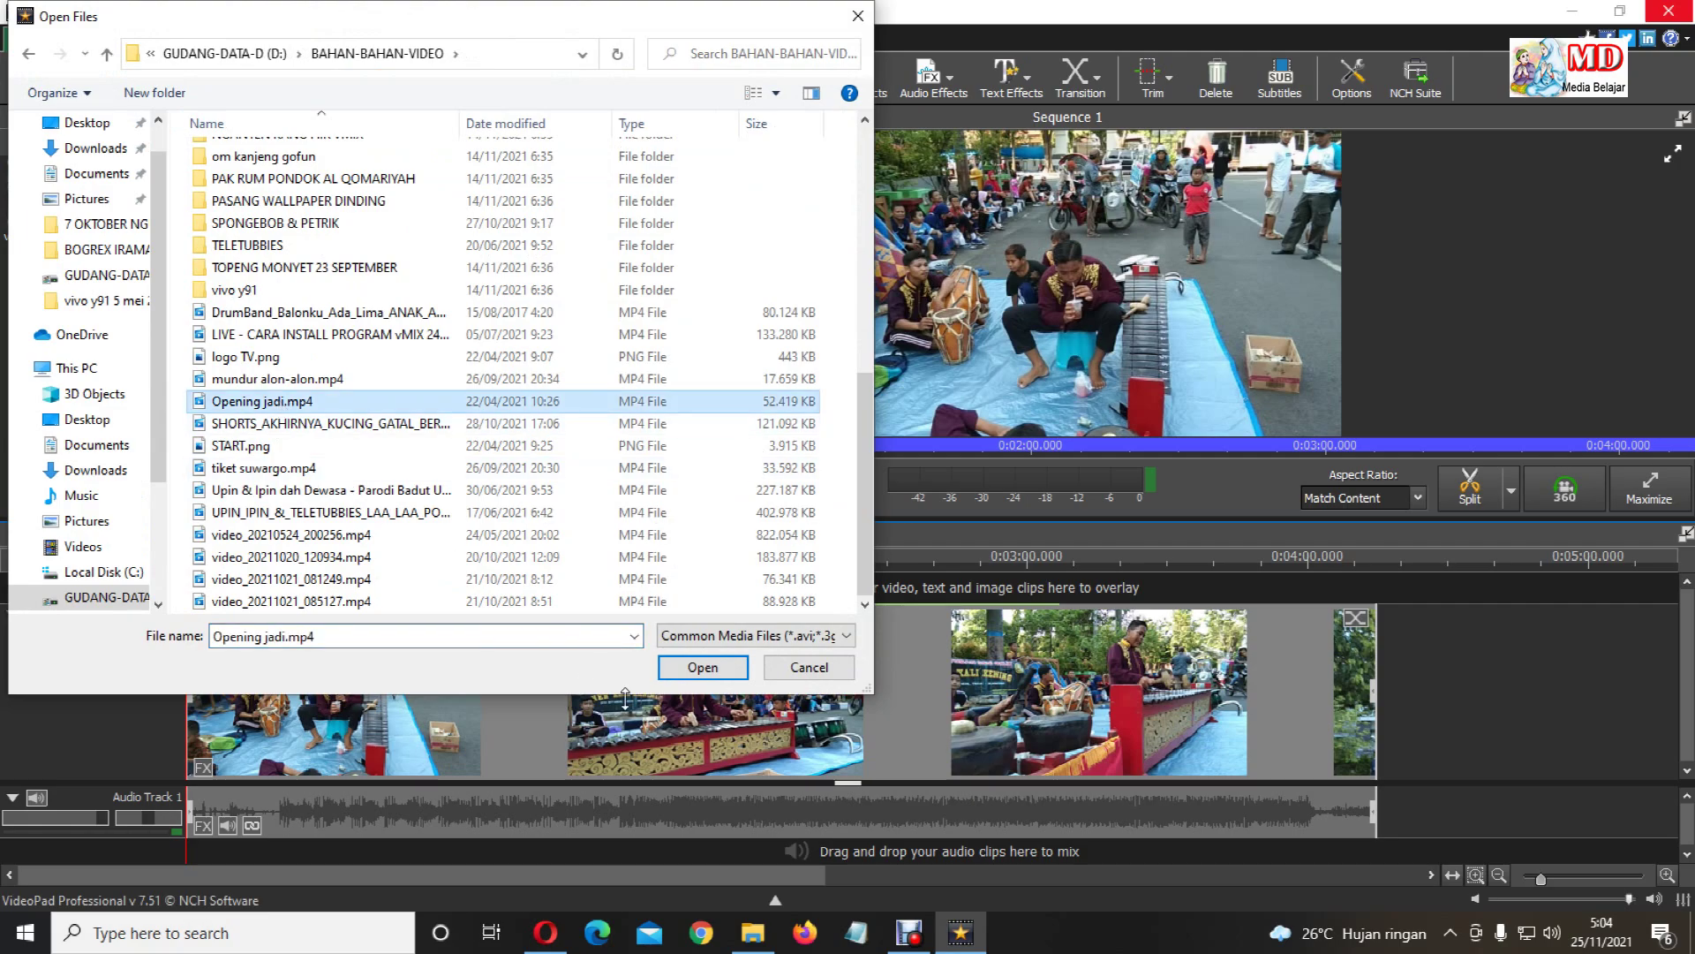
click(703, 666)
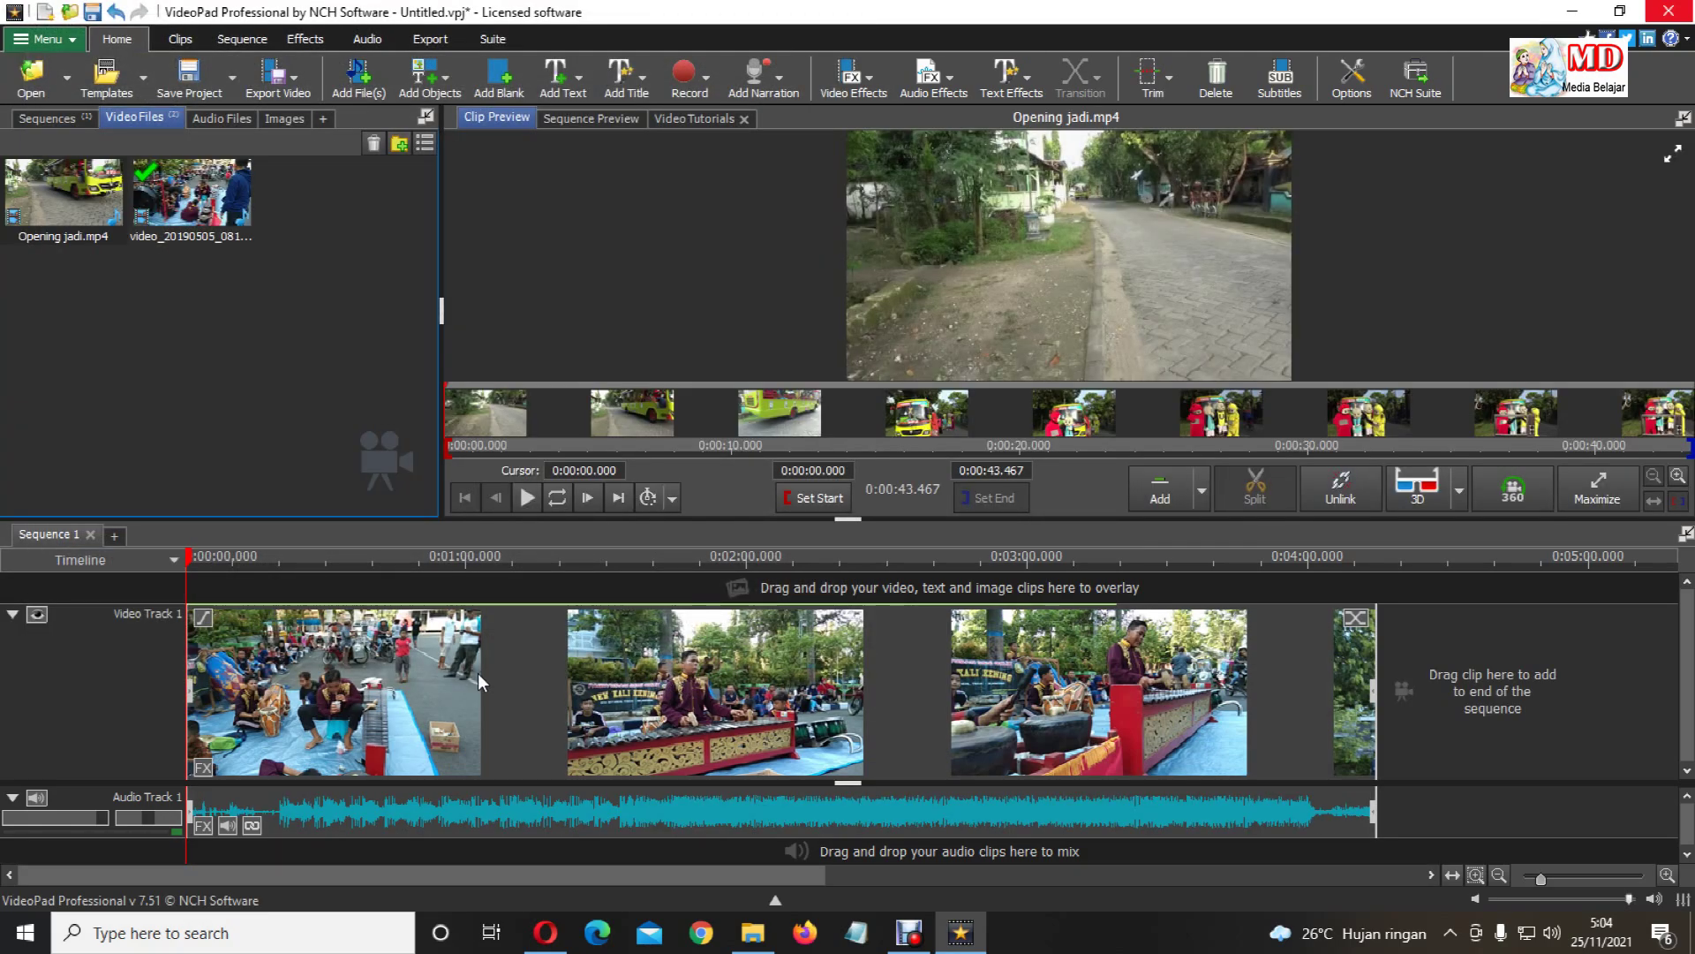
Insert Opening jadi.mp4 directly before the performance clip on Video Track 1, without a gap, and split it at 0:00:31.290.
drag(478, 673, 710, 685)
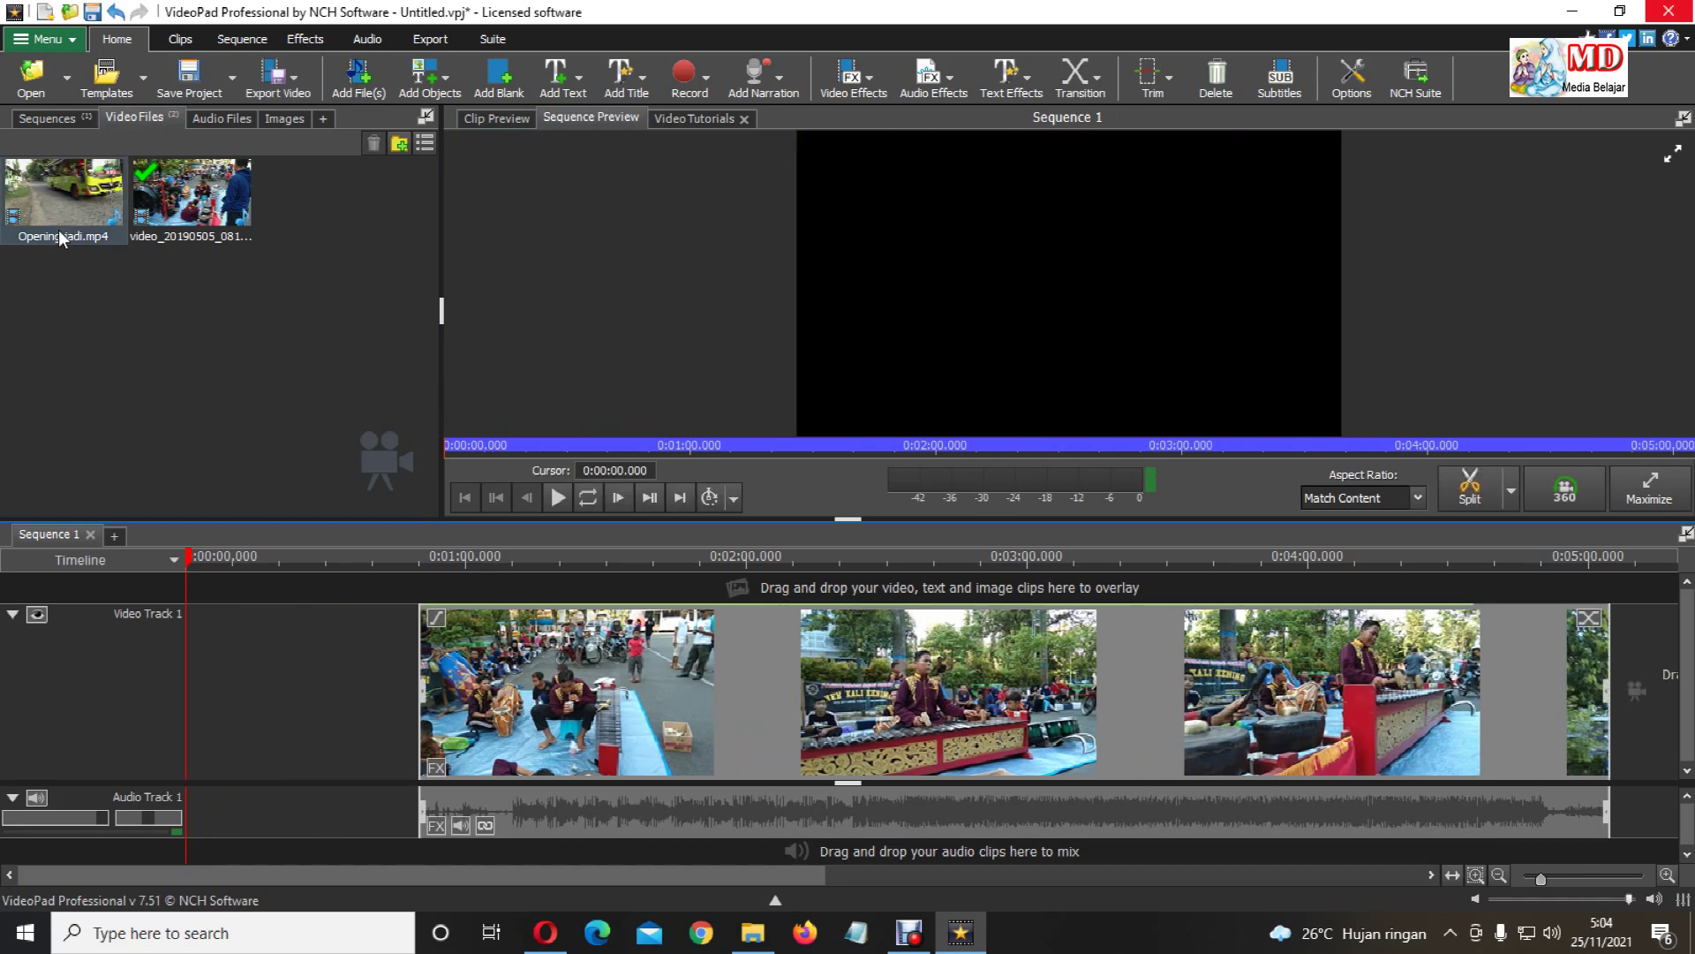
drag(62, 239, 238, 677)
drag(583, 714, 463, 726)
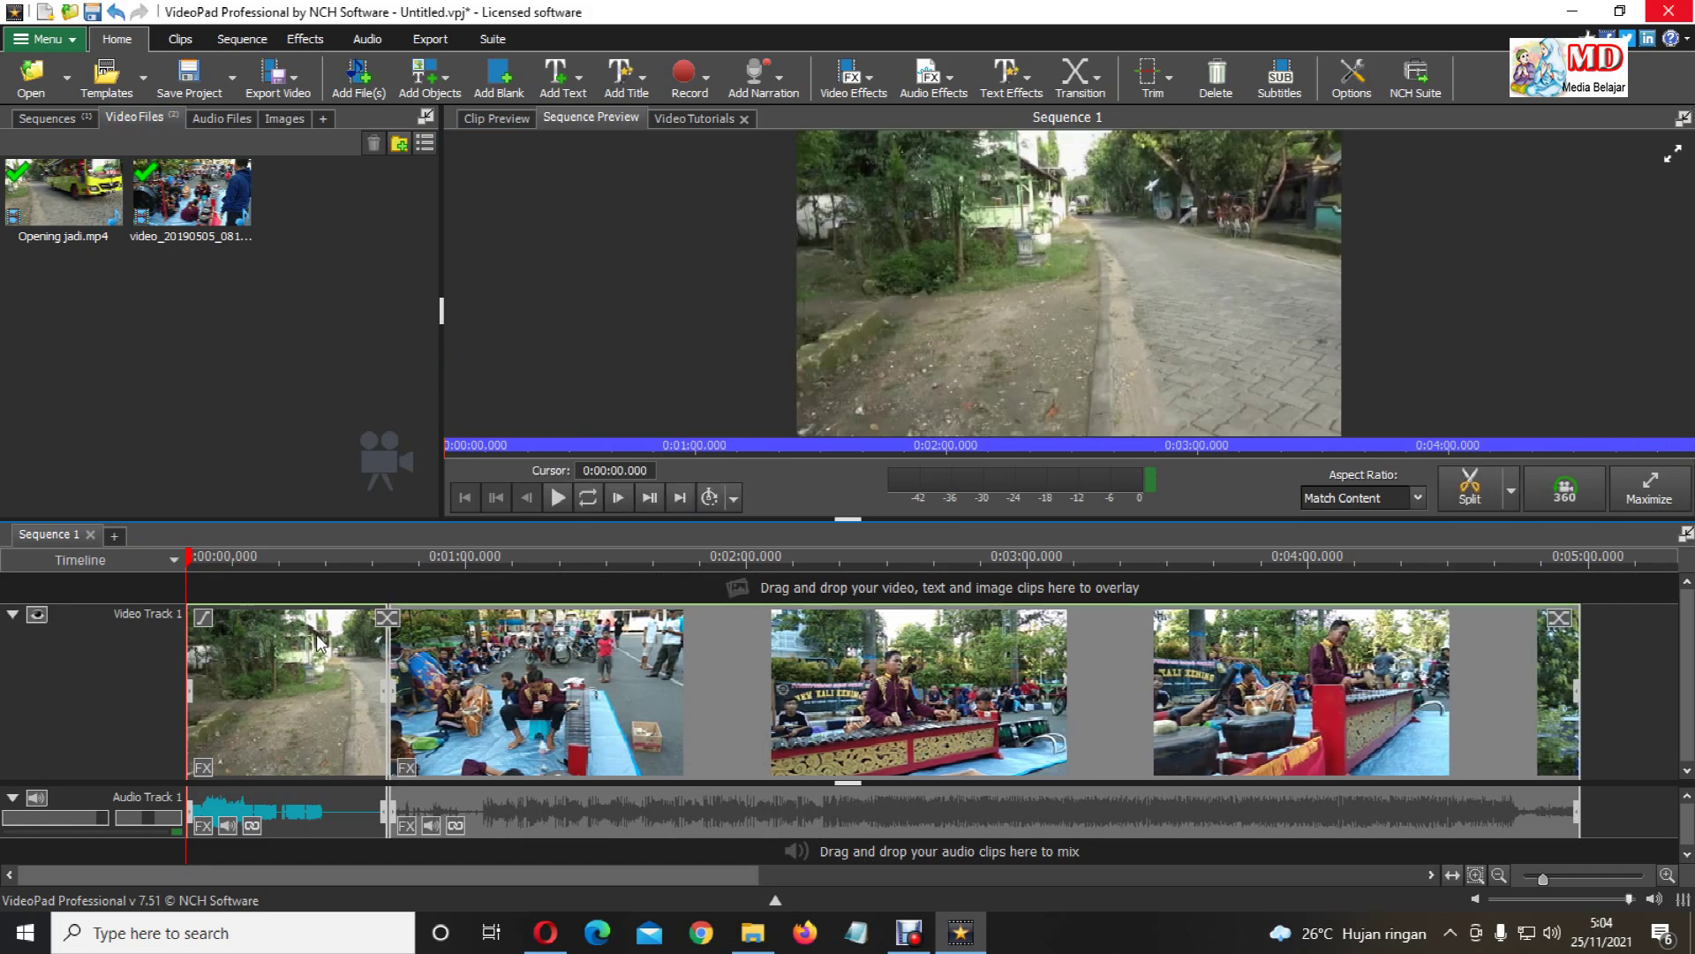
drag(315, 572, 333, 585)
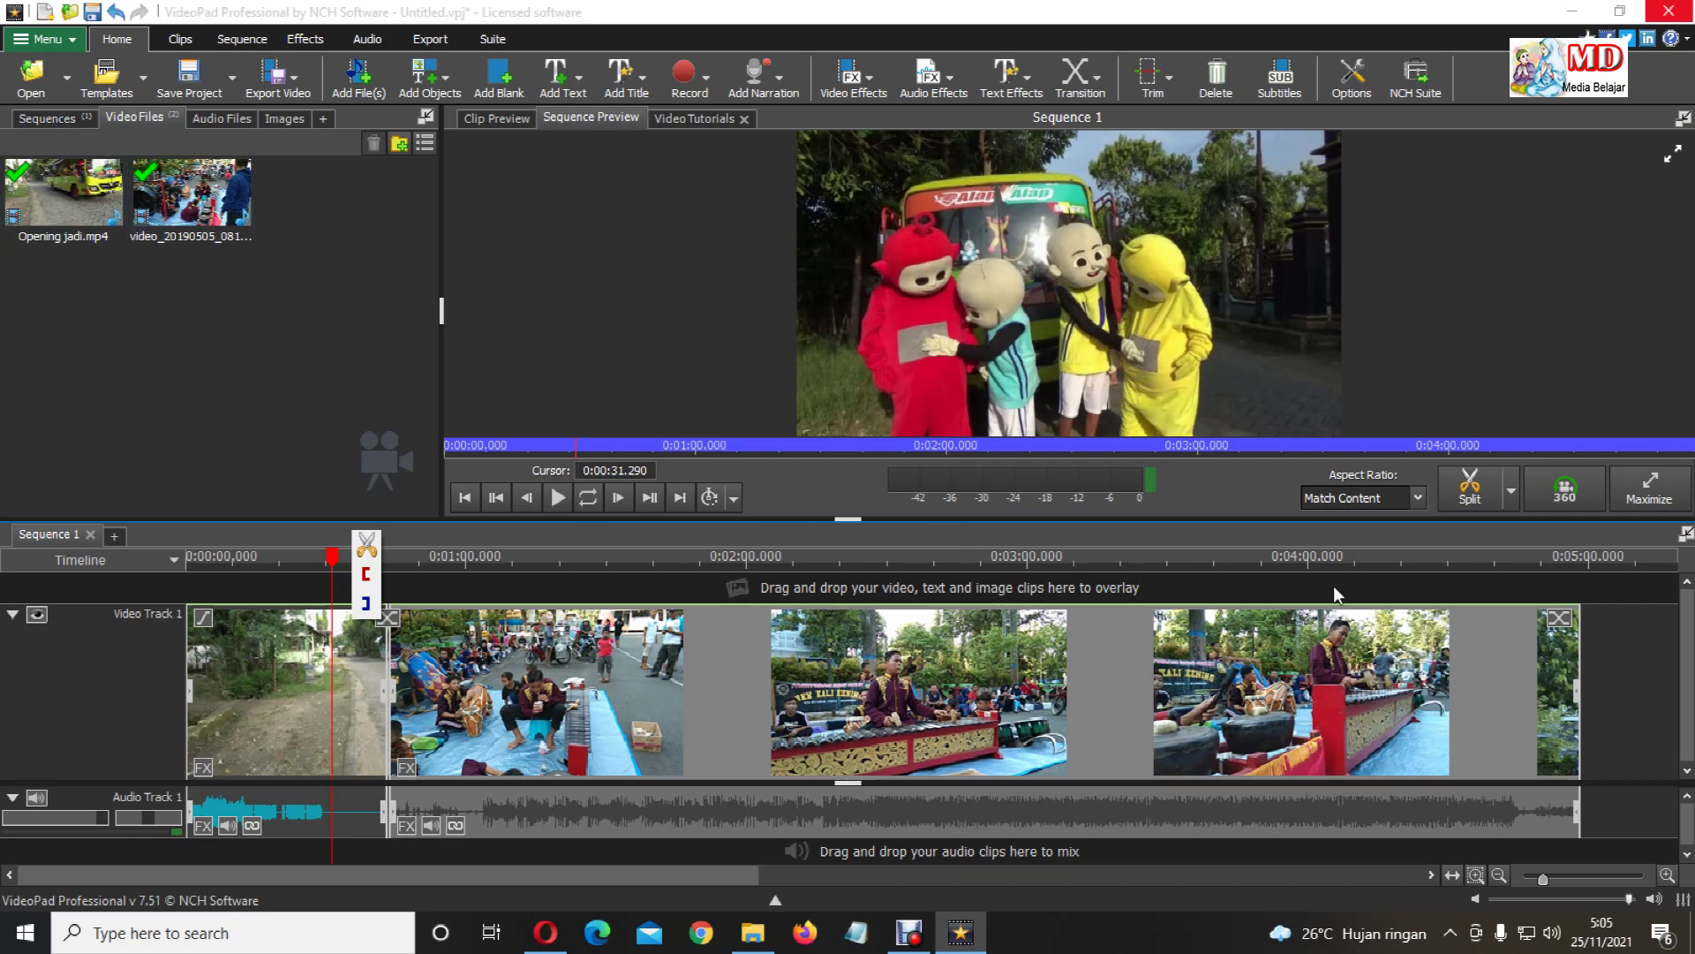
click(1466, 505)
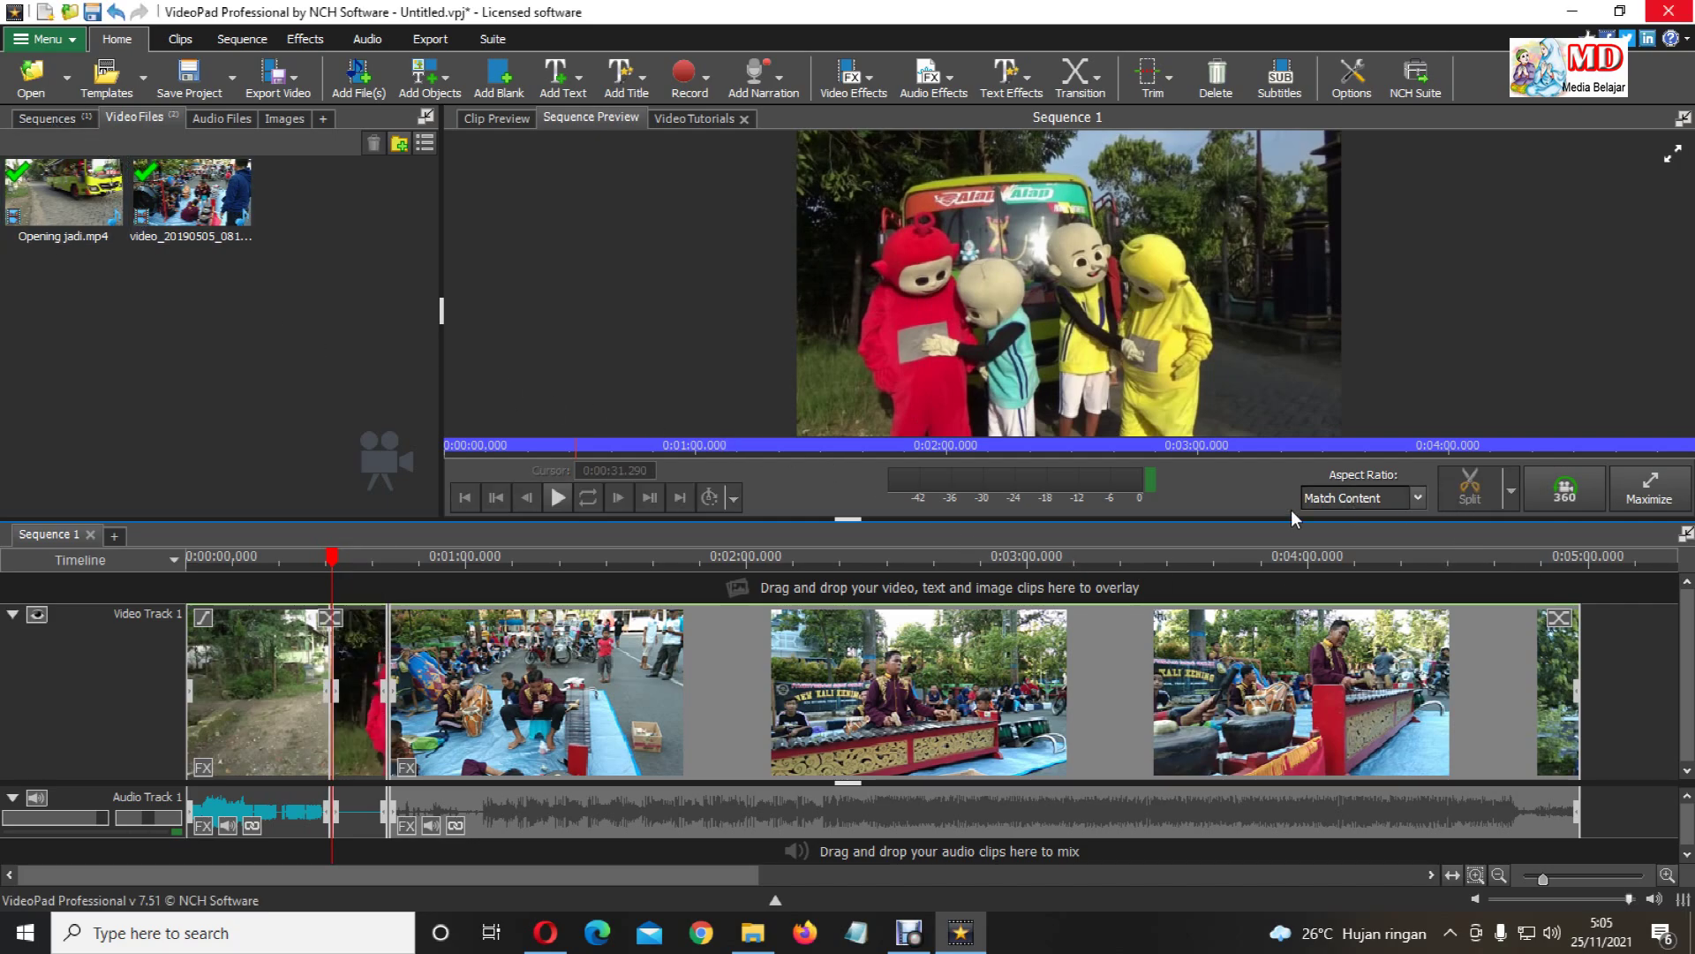
Import logo TV.png and overlay it on Video Track 3, stretched to cover the second part of the opening clip.
click(37, 97)
drag(872, 321, 851, 521)
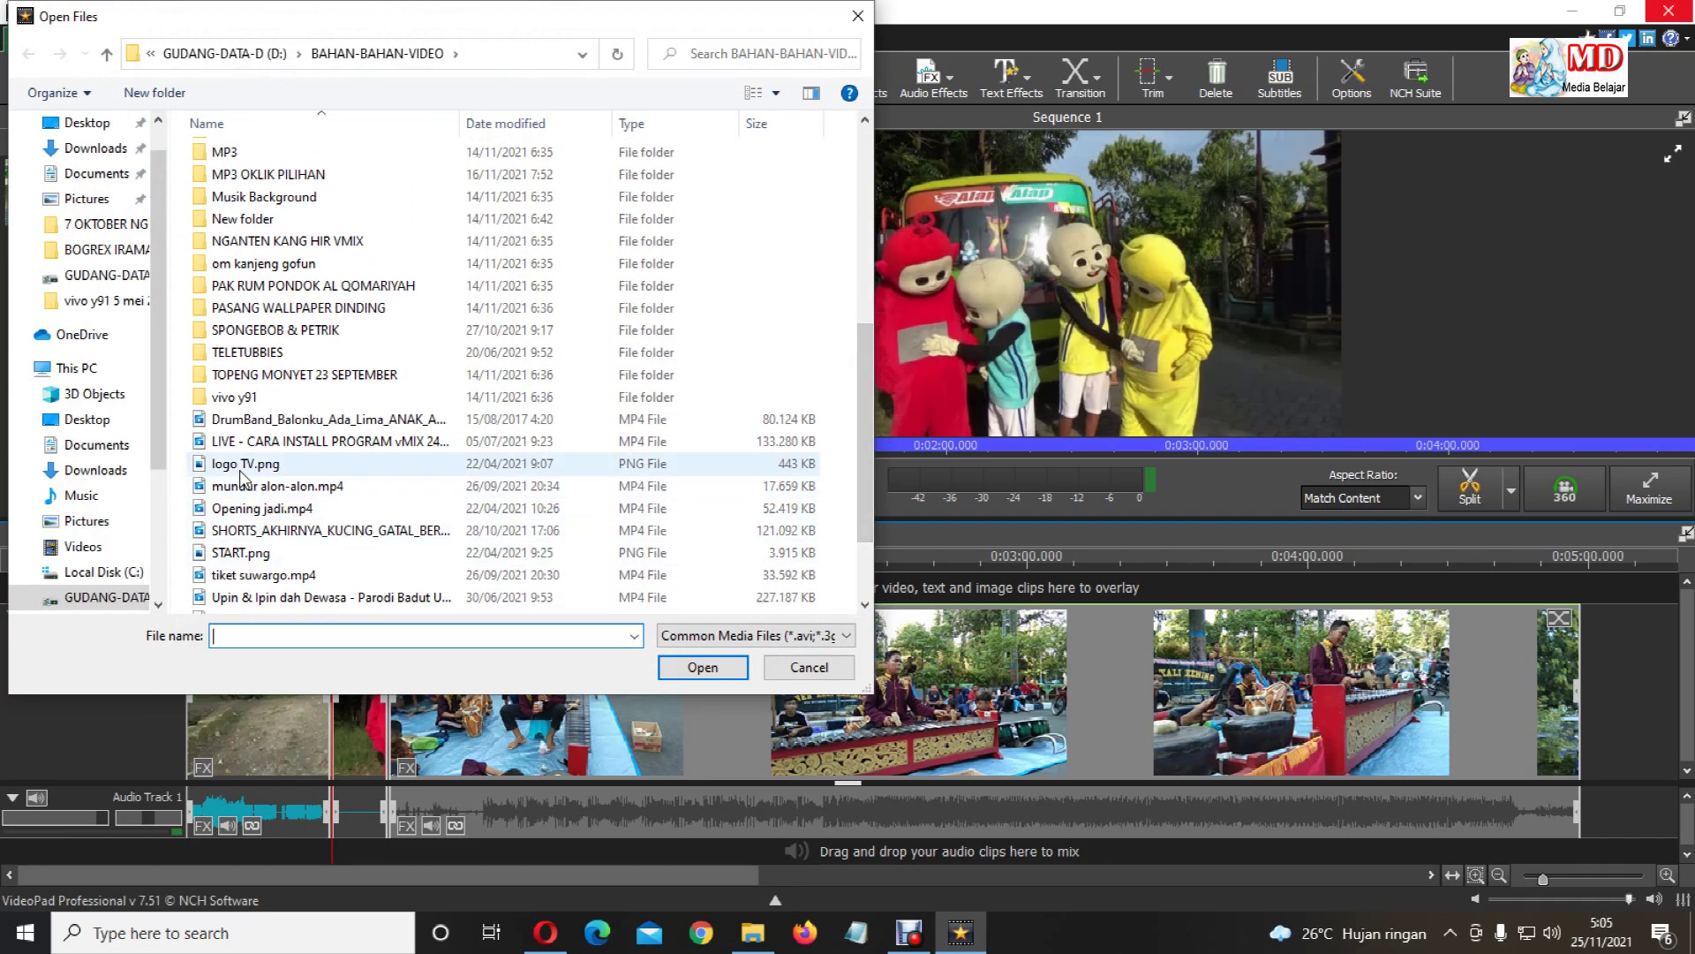
click(424, 464)
click(697, 667)
drag(84, 212, 392, 610)
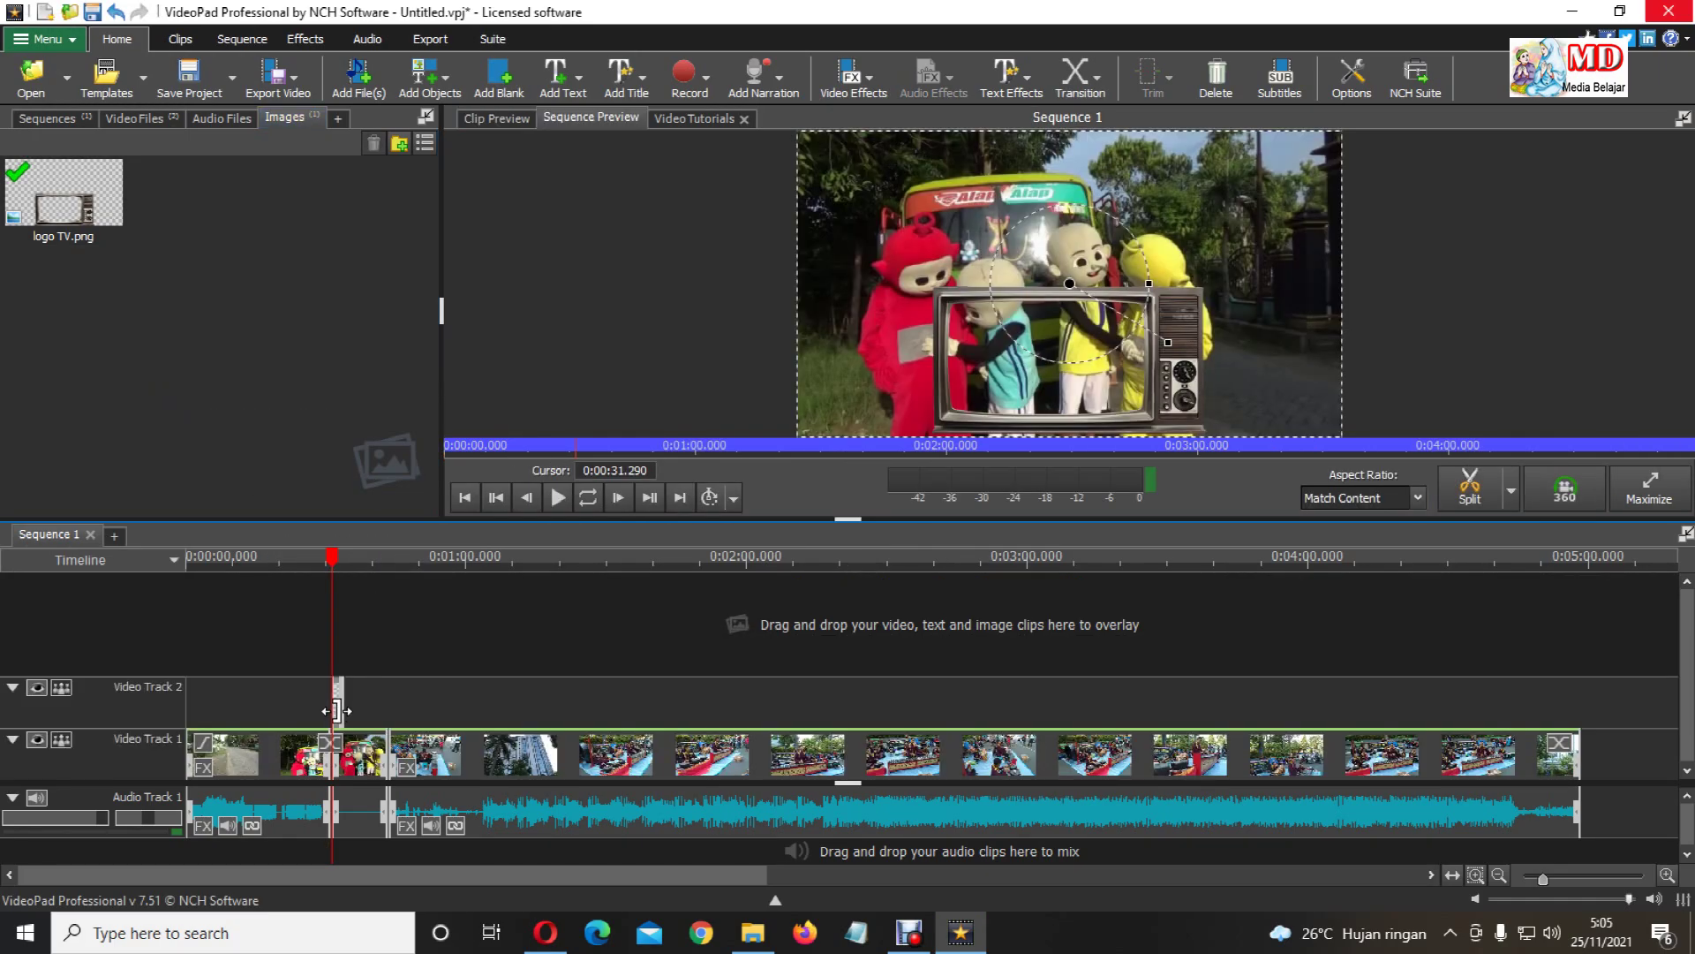
drag(344, 703, 362, 659)
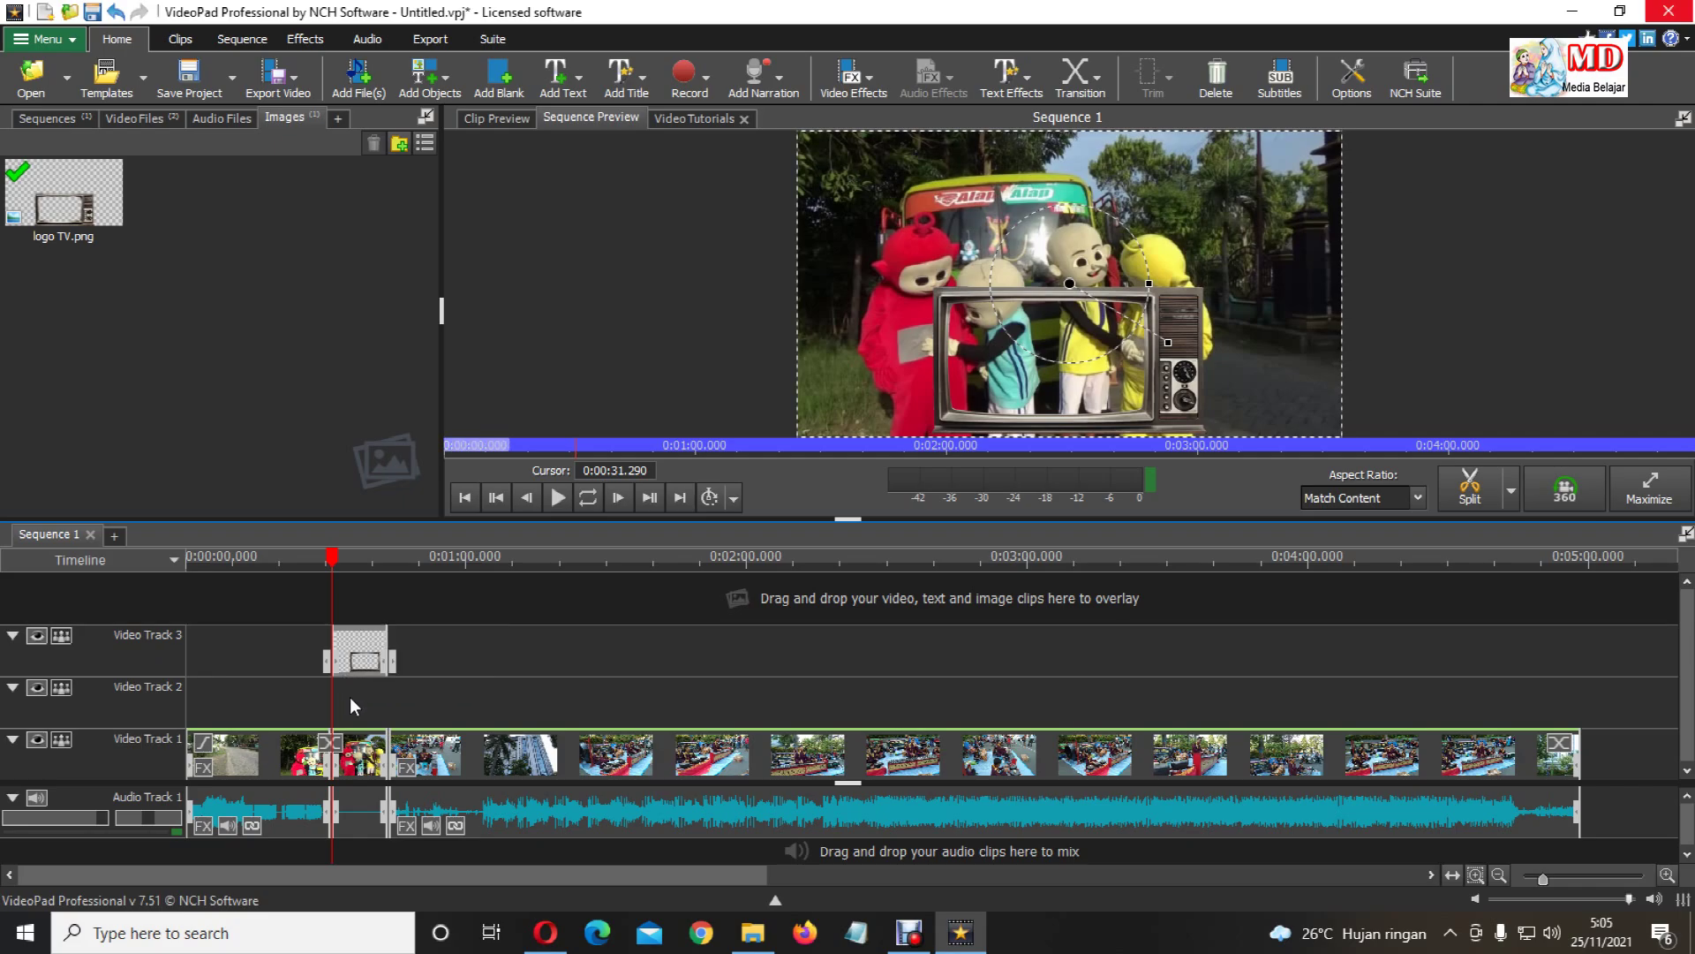
Shift the TV image slightly to the left in the frame so it lines up with the four mascots.
click(342, 576)
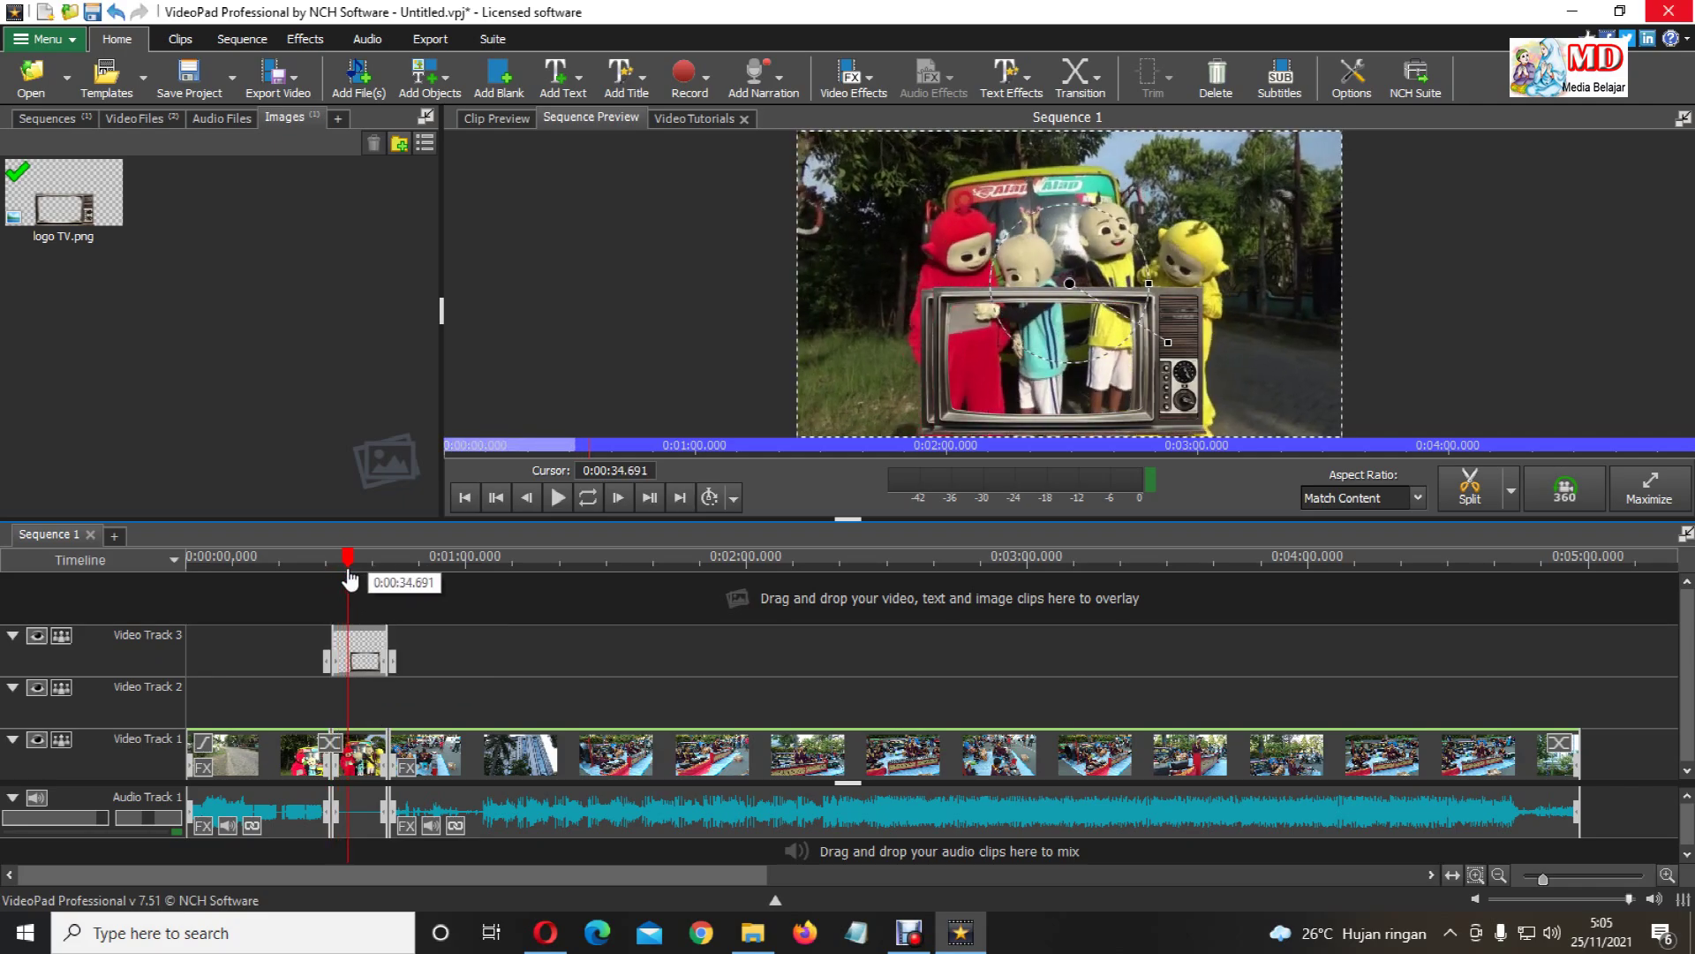
drag(343, 583, 357, 585)
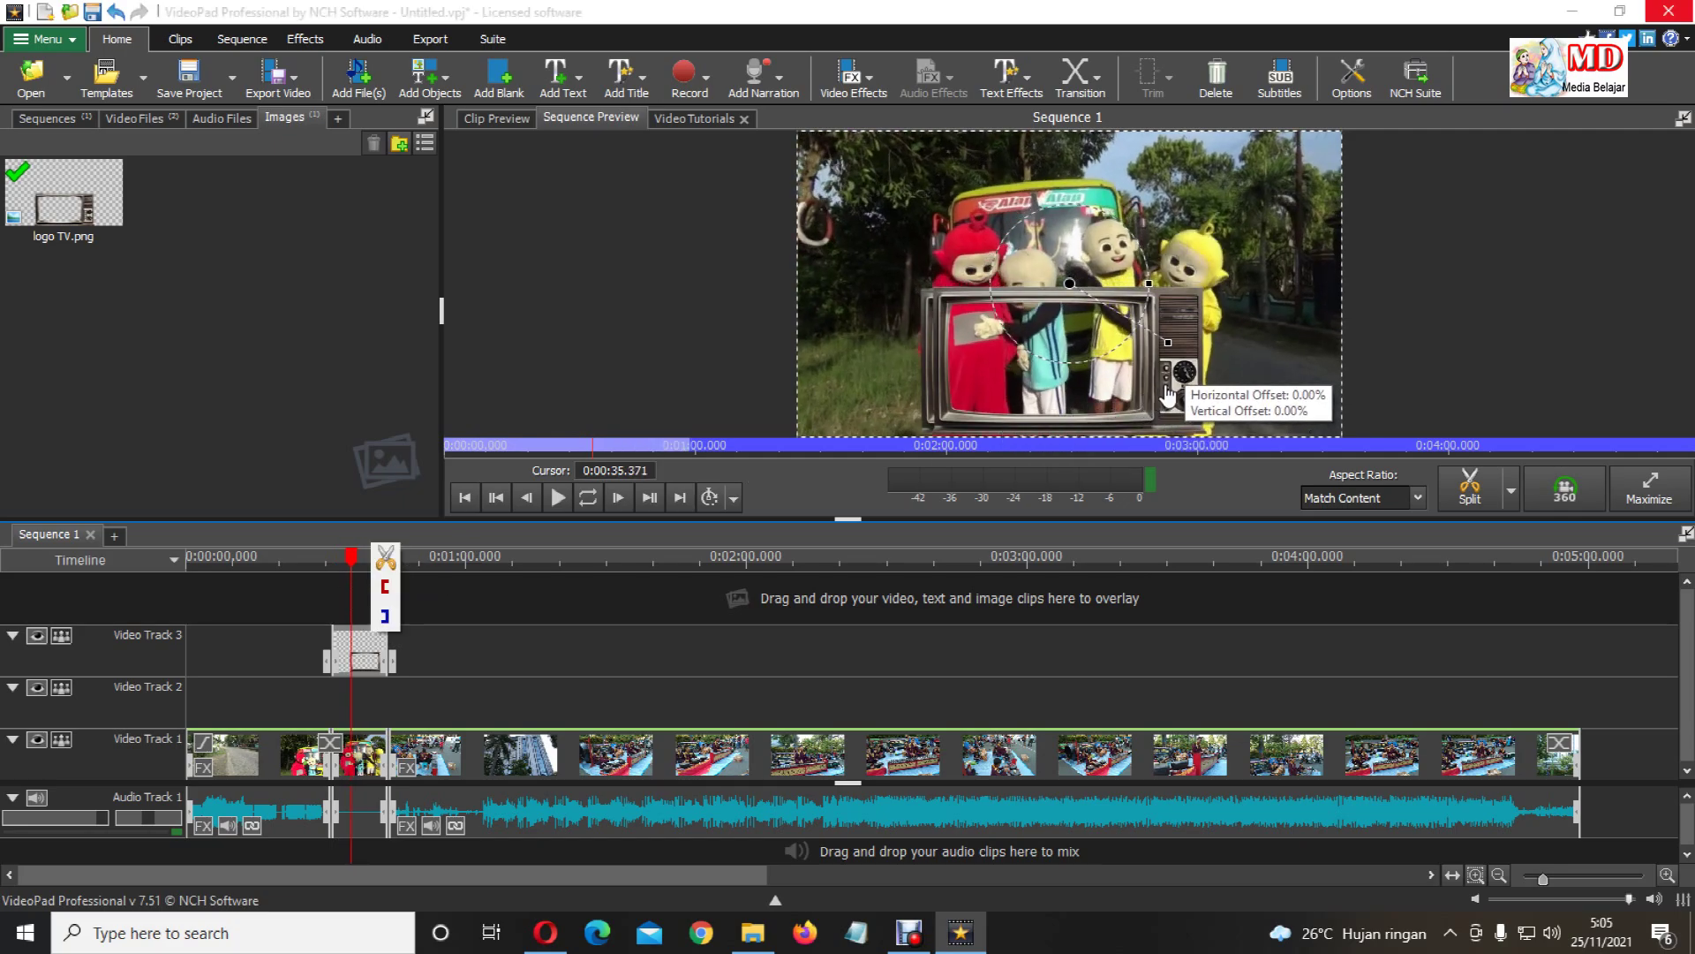
drag(1173, 395, 1161, 398)
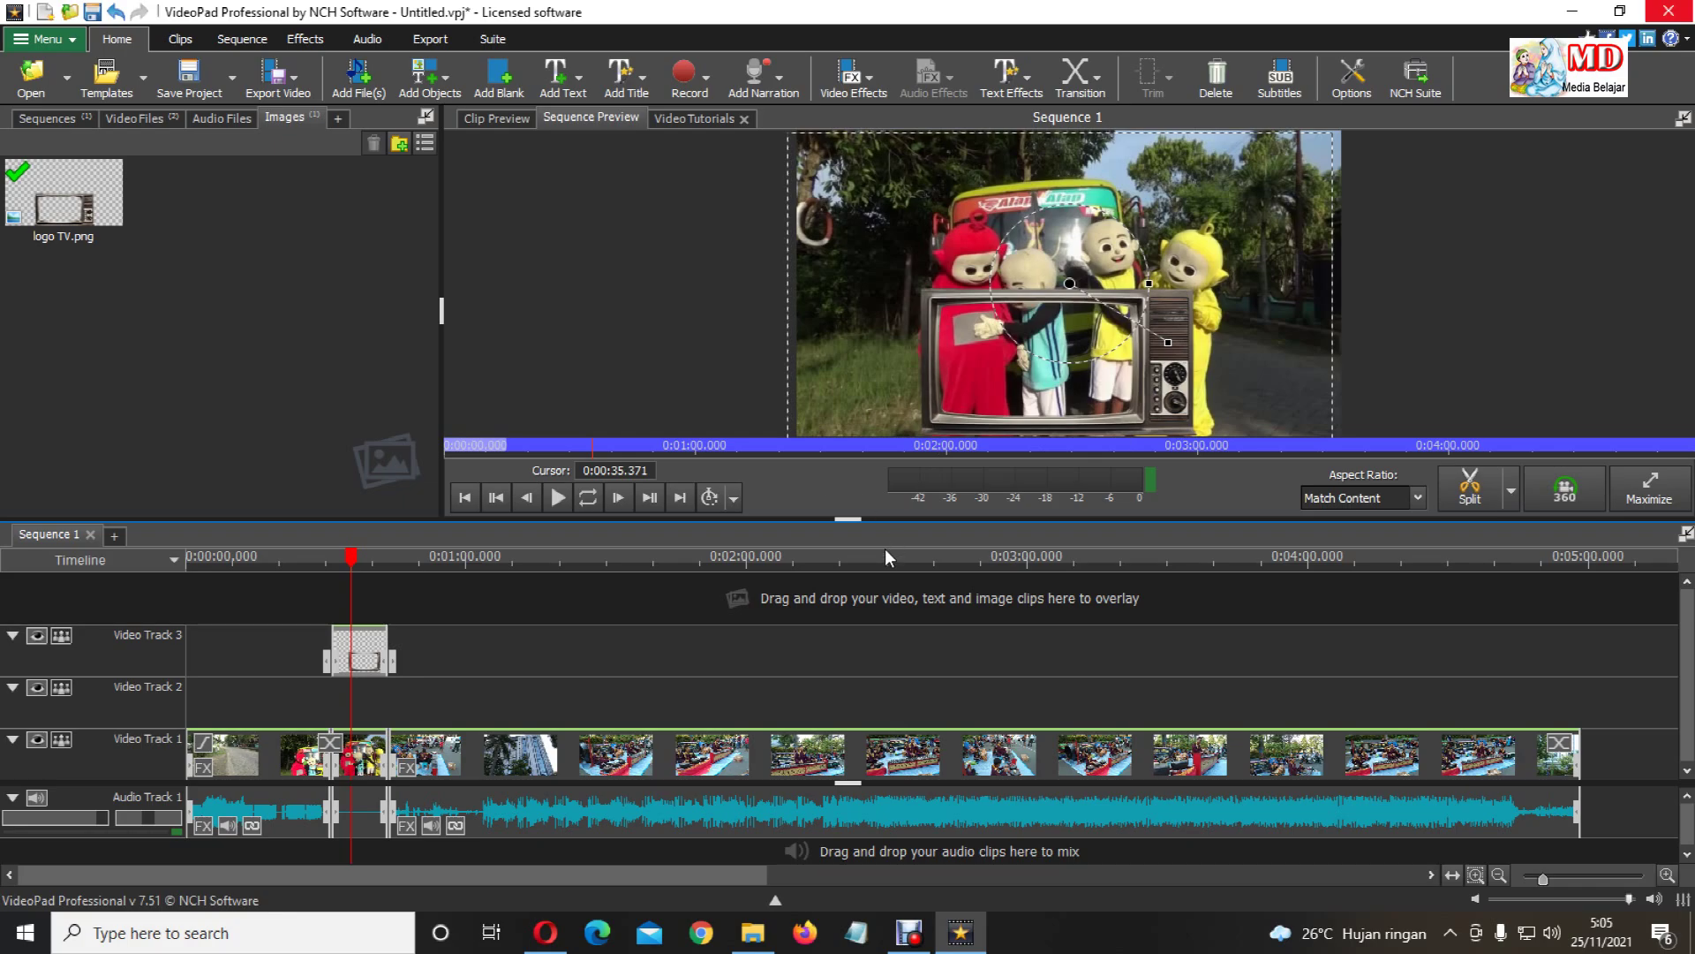
Split the performance clip at 0:01:00.312 and delete its first part, leaving the gap open.
drag(353, 570, 470, 633)
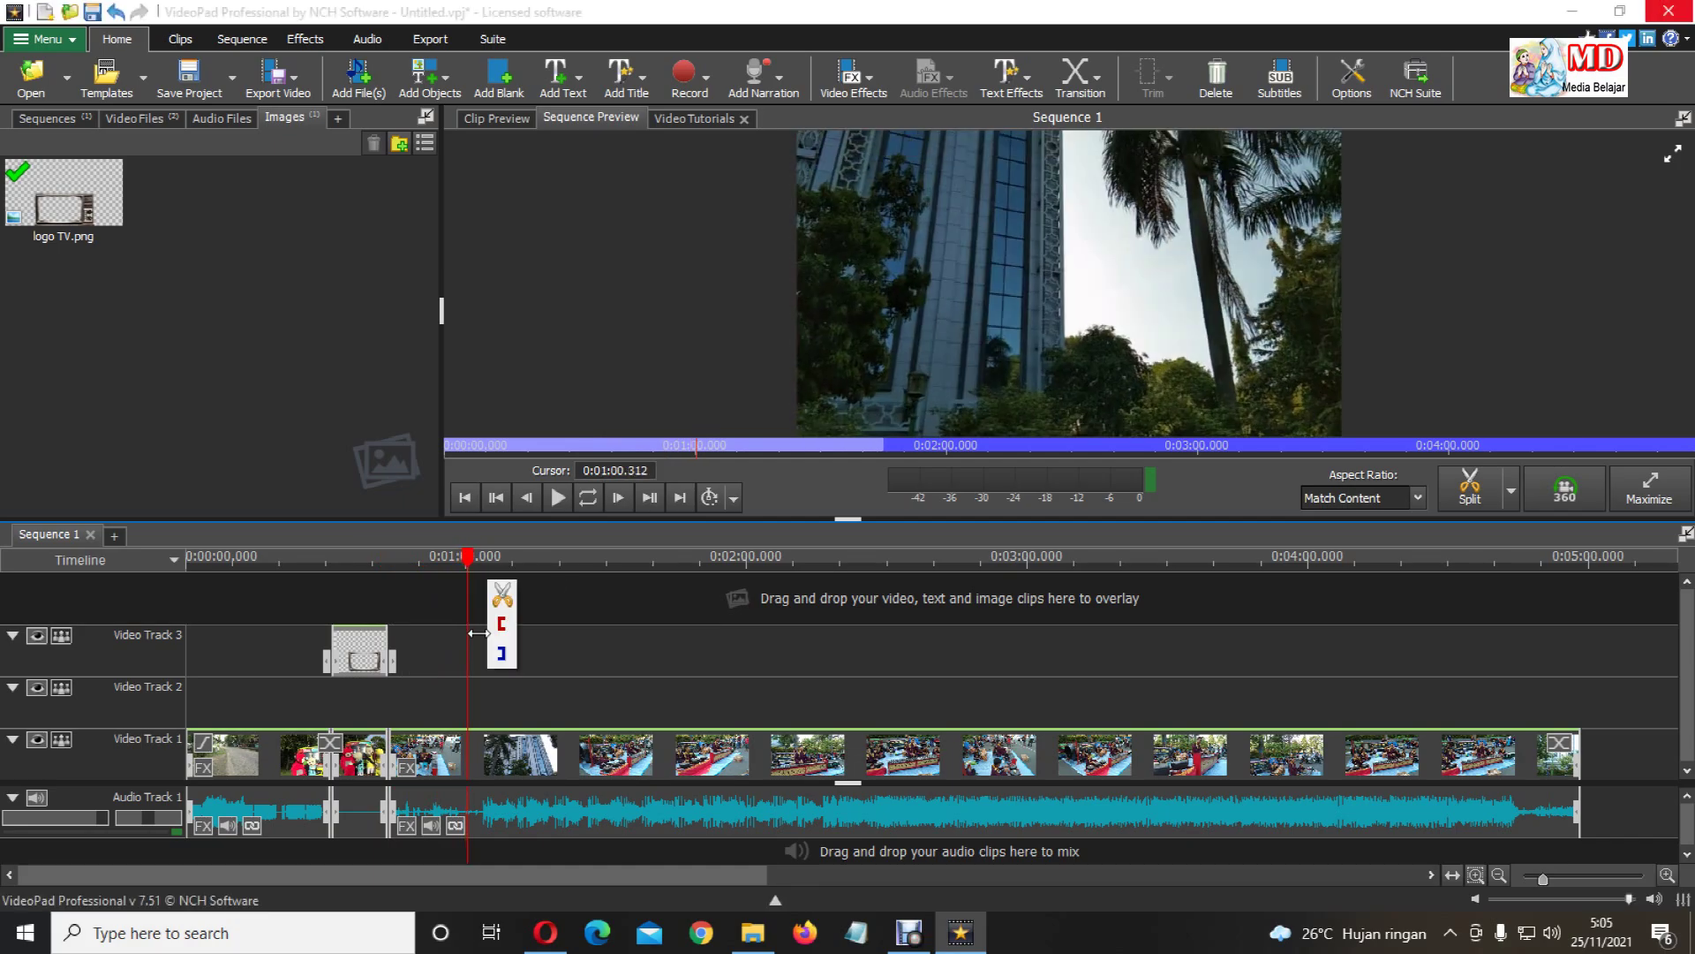
click(1471, 500)
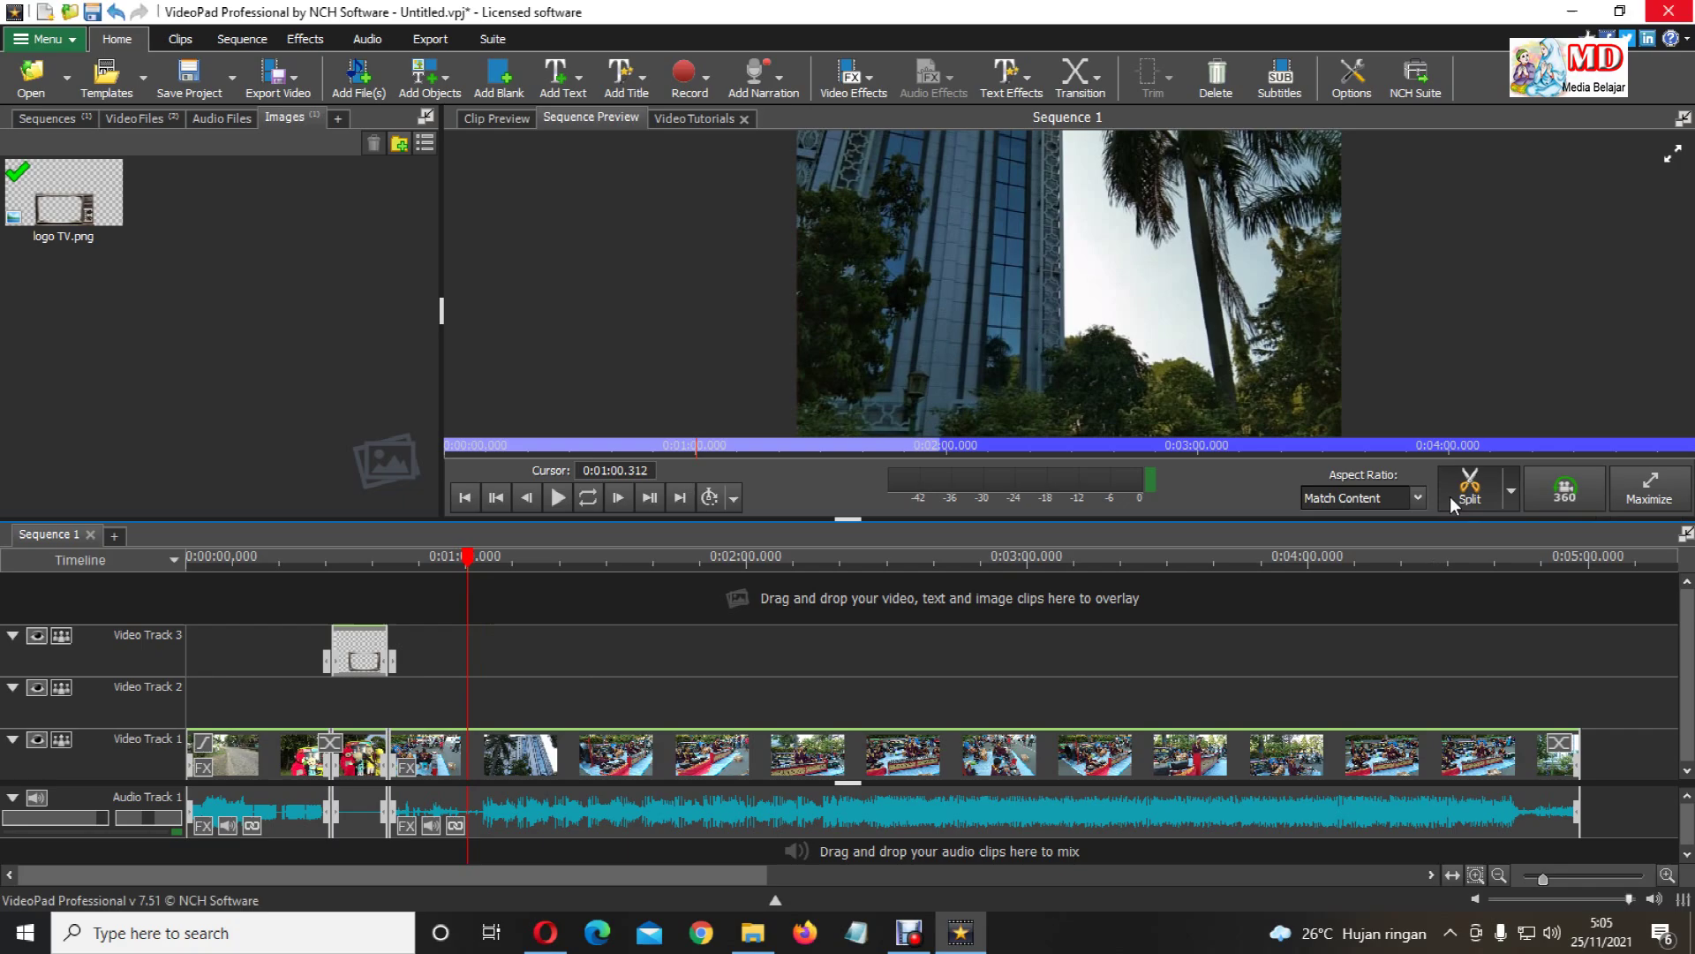
click(433, 761)
right_click(430, 758)
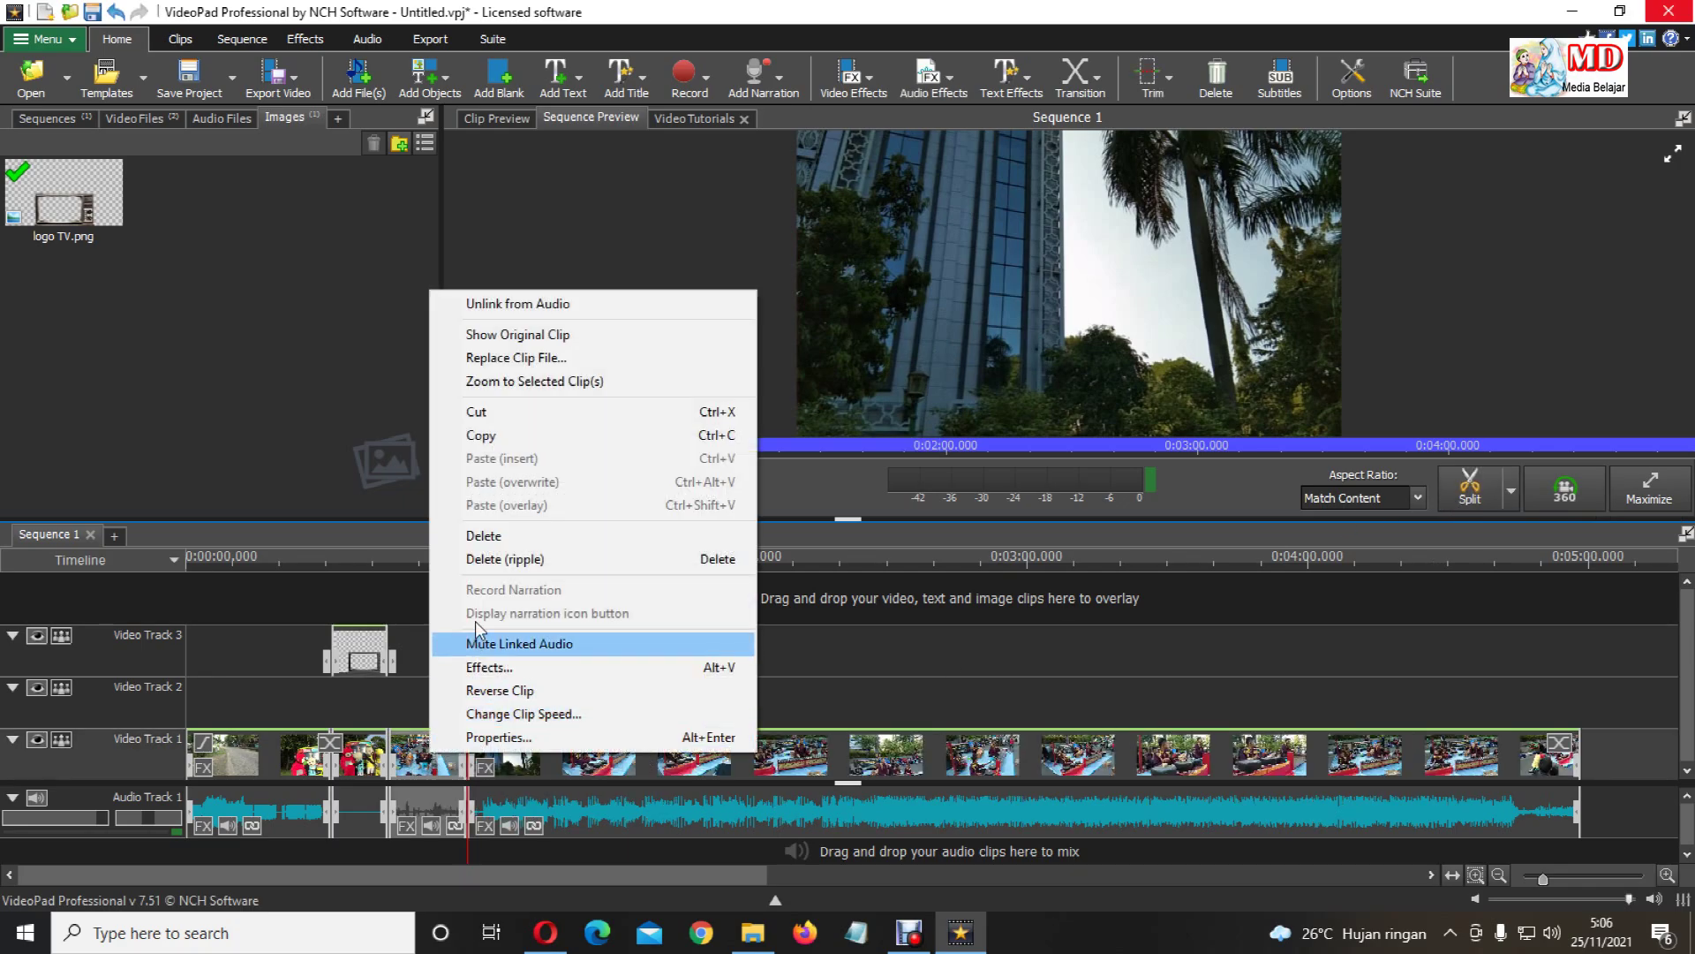
click(483, 535)
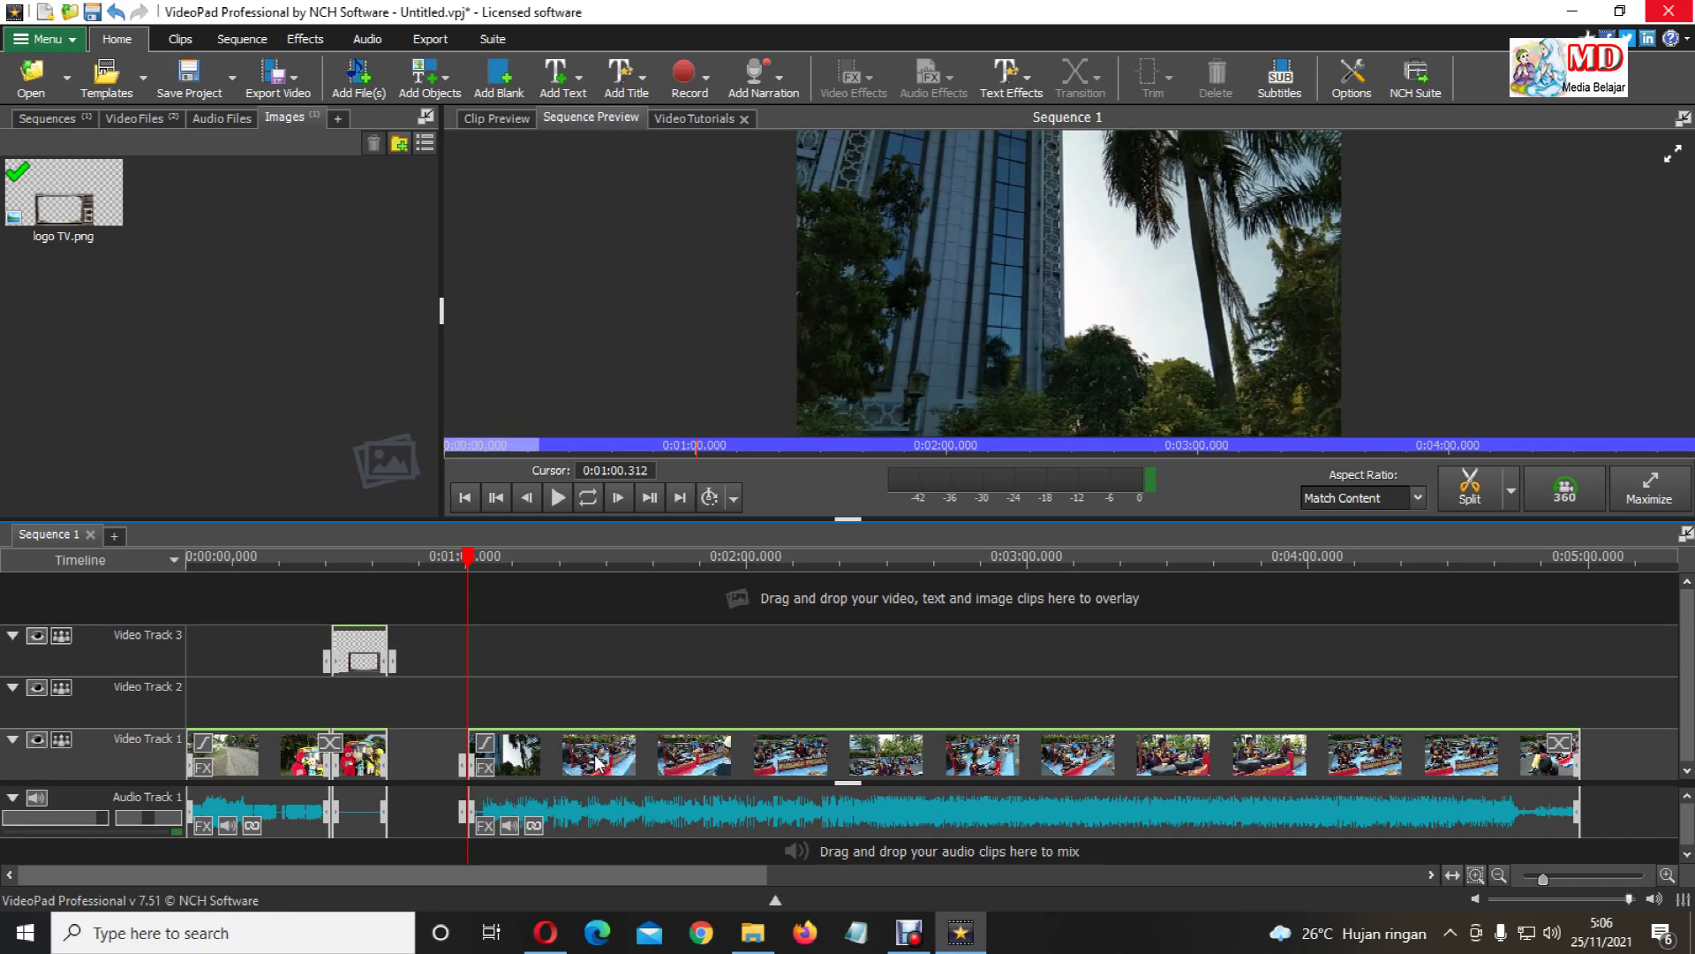
Move the remaining performance clip to Video Track 2, starting level with the TV image, and split it at 0:00:43.491.
drag(597, 761, 576, 715)
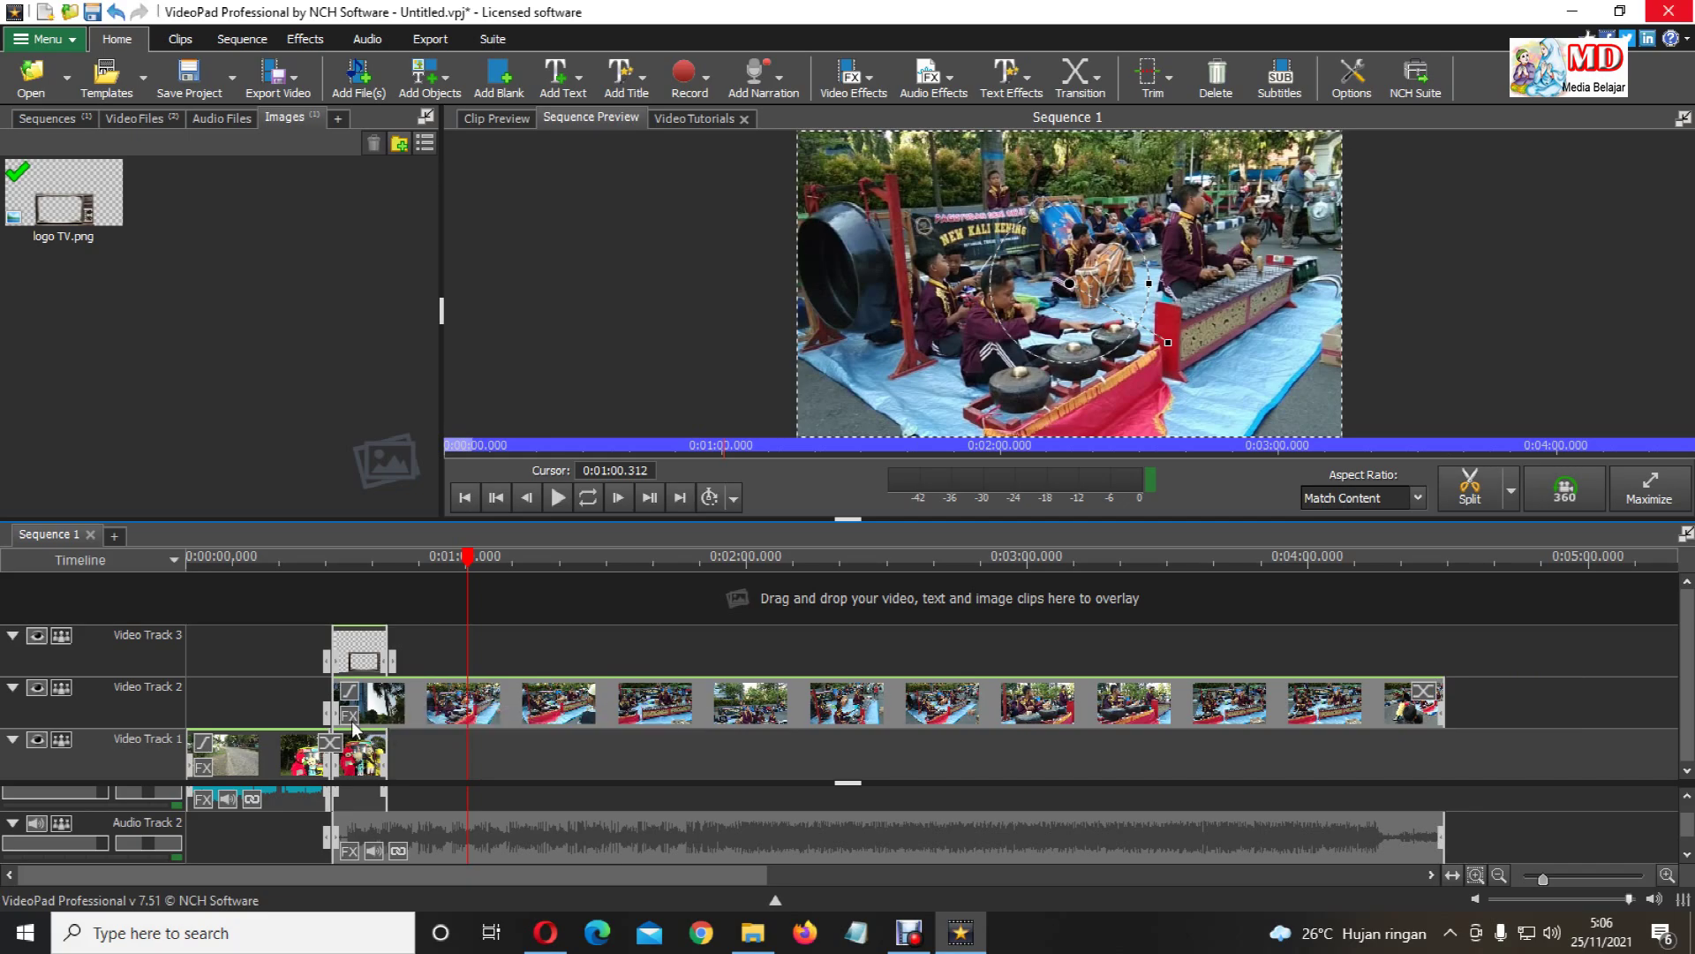
click(353, 564)
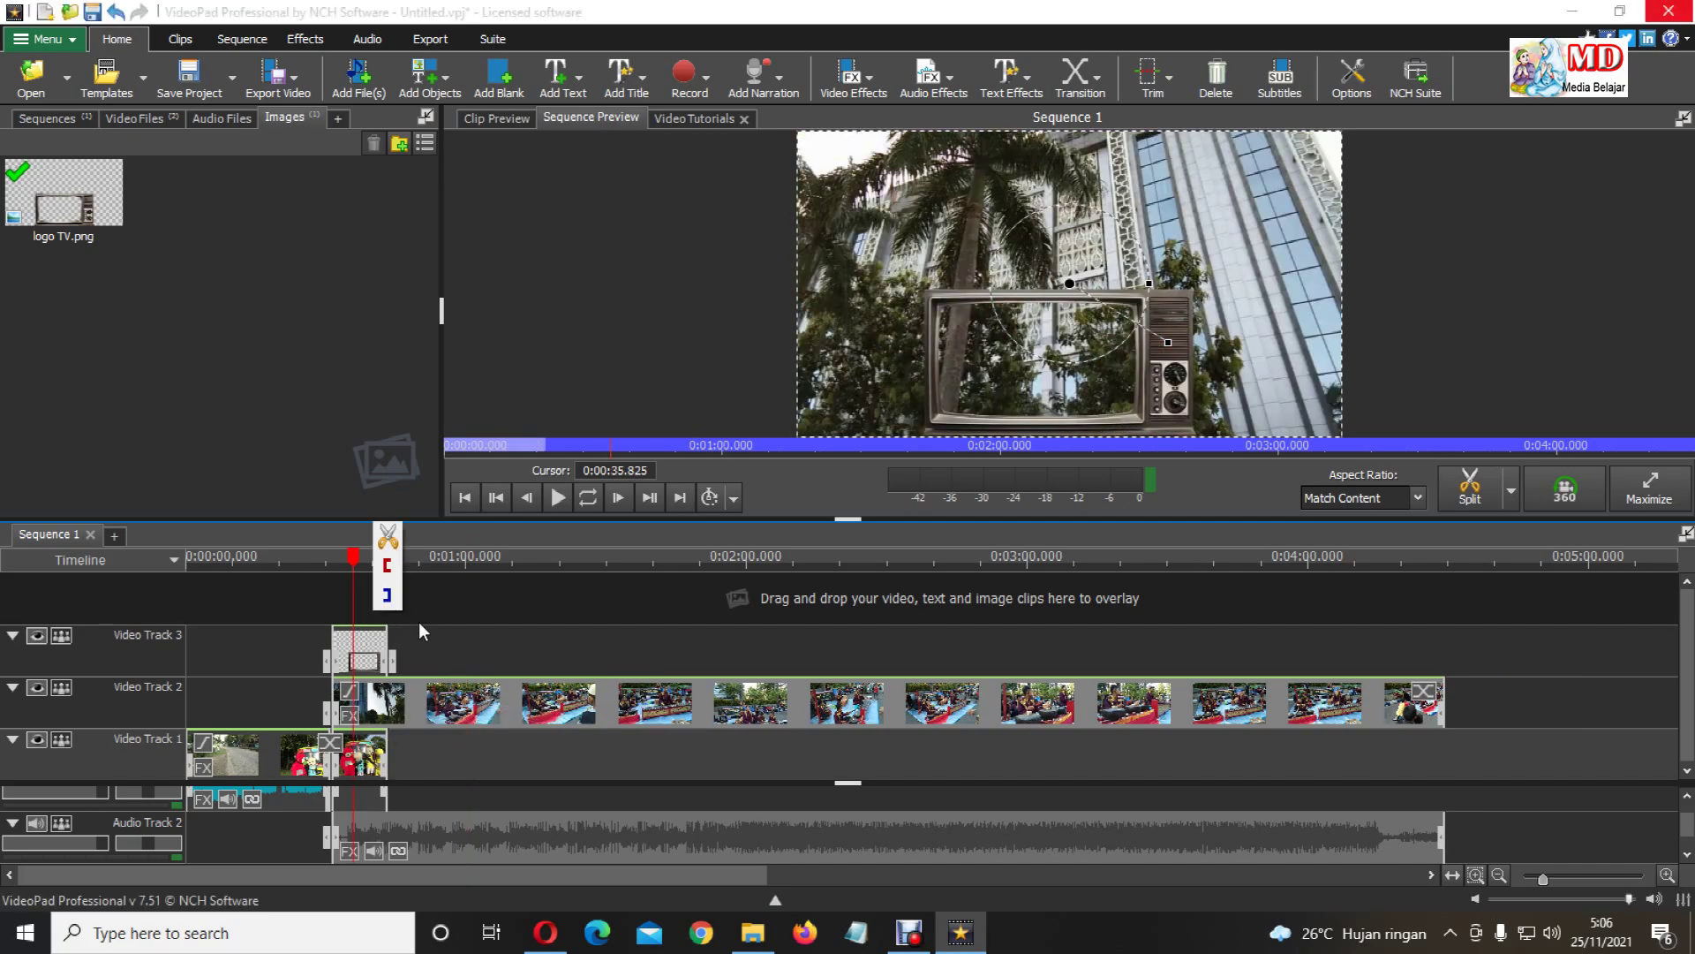
scroll(384, 717, up, 1)
scroll(385, 717, up, 3)
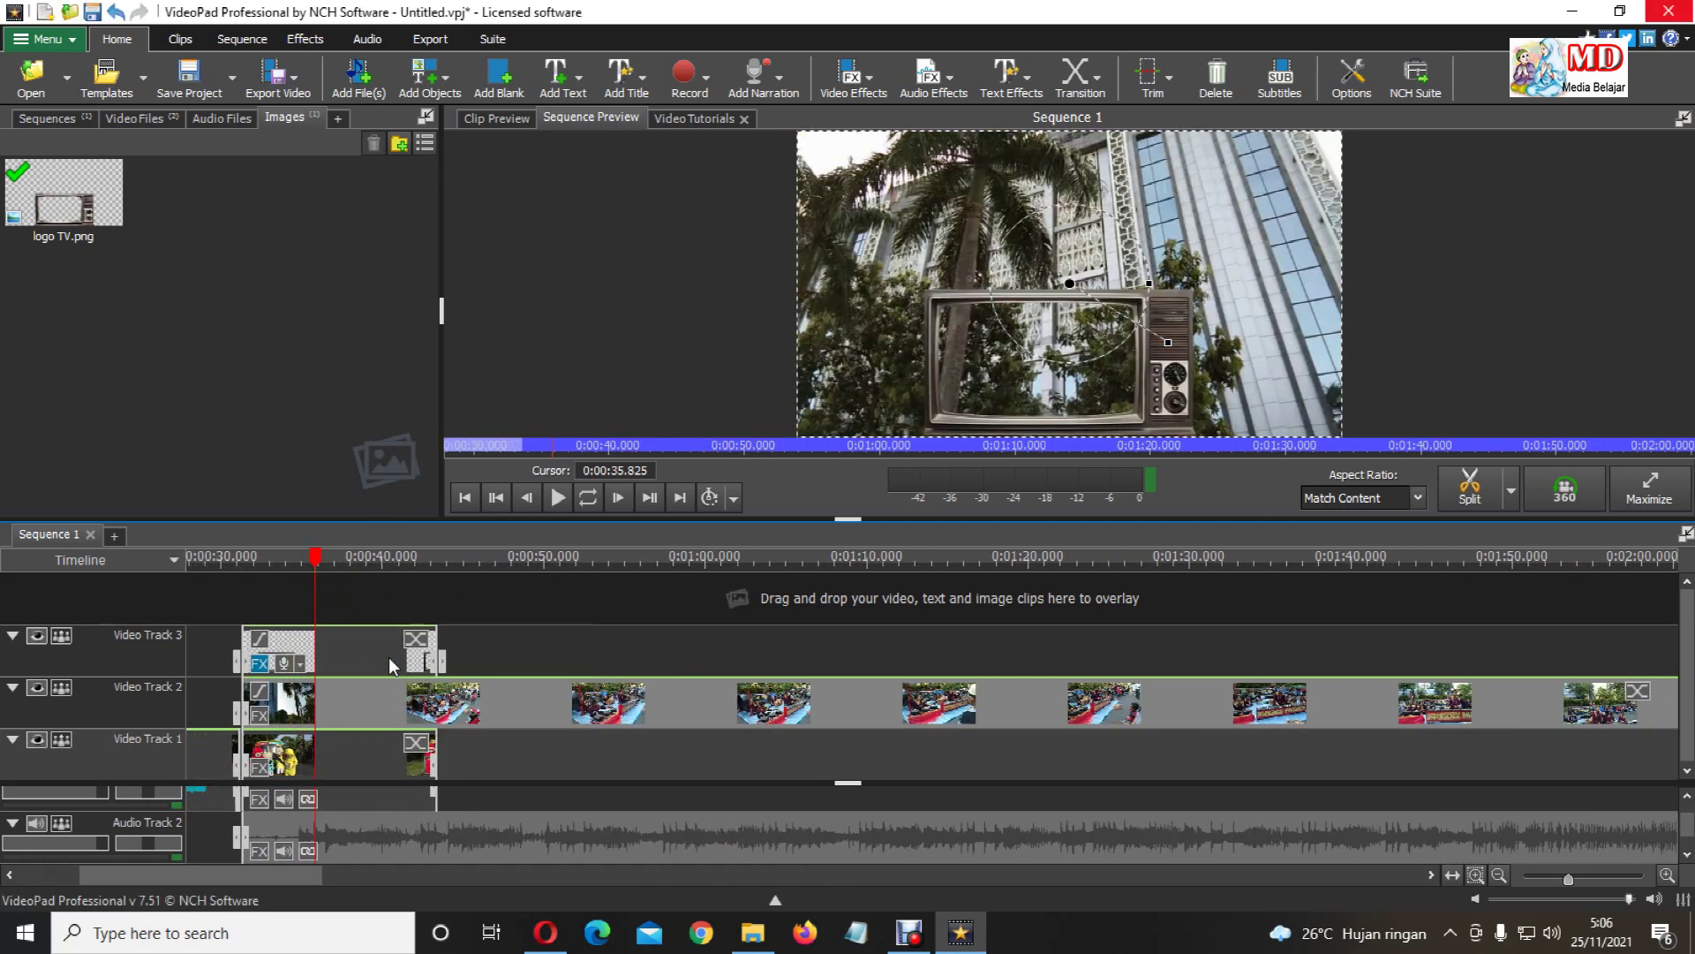
drag(316, 566, 439, 647)
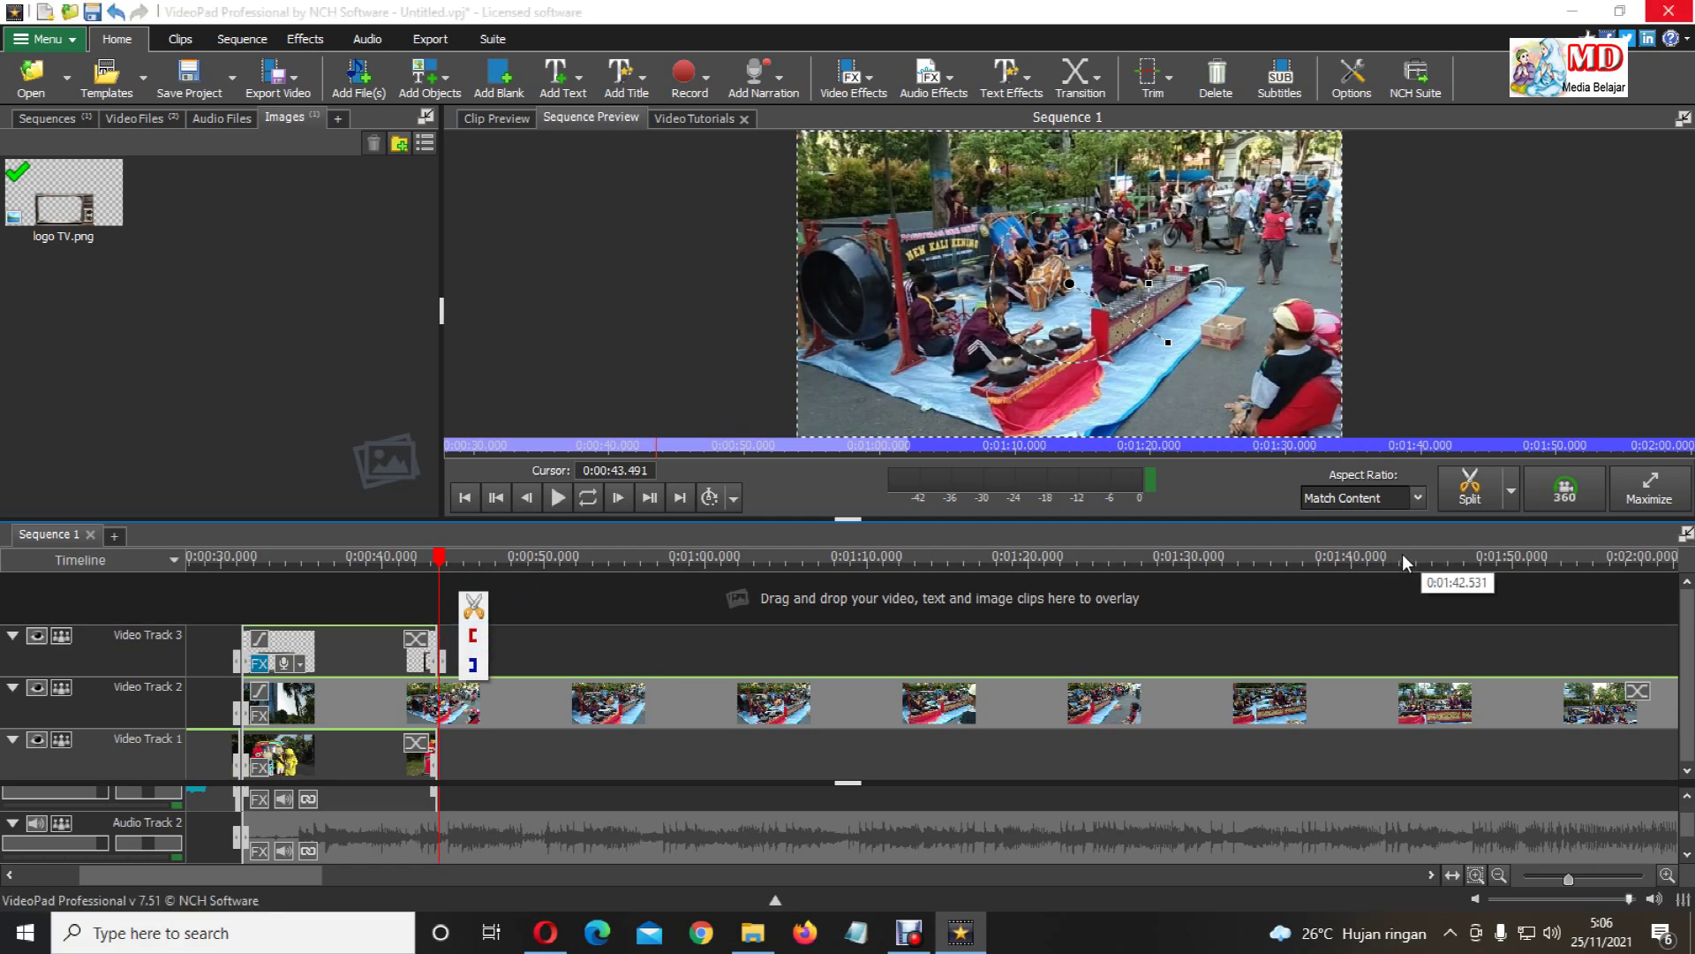
click(1470, 490)
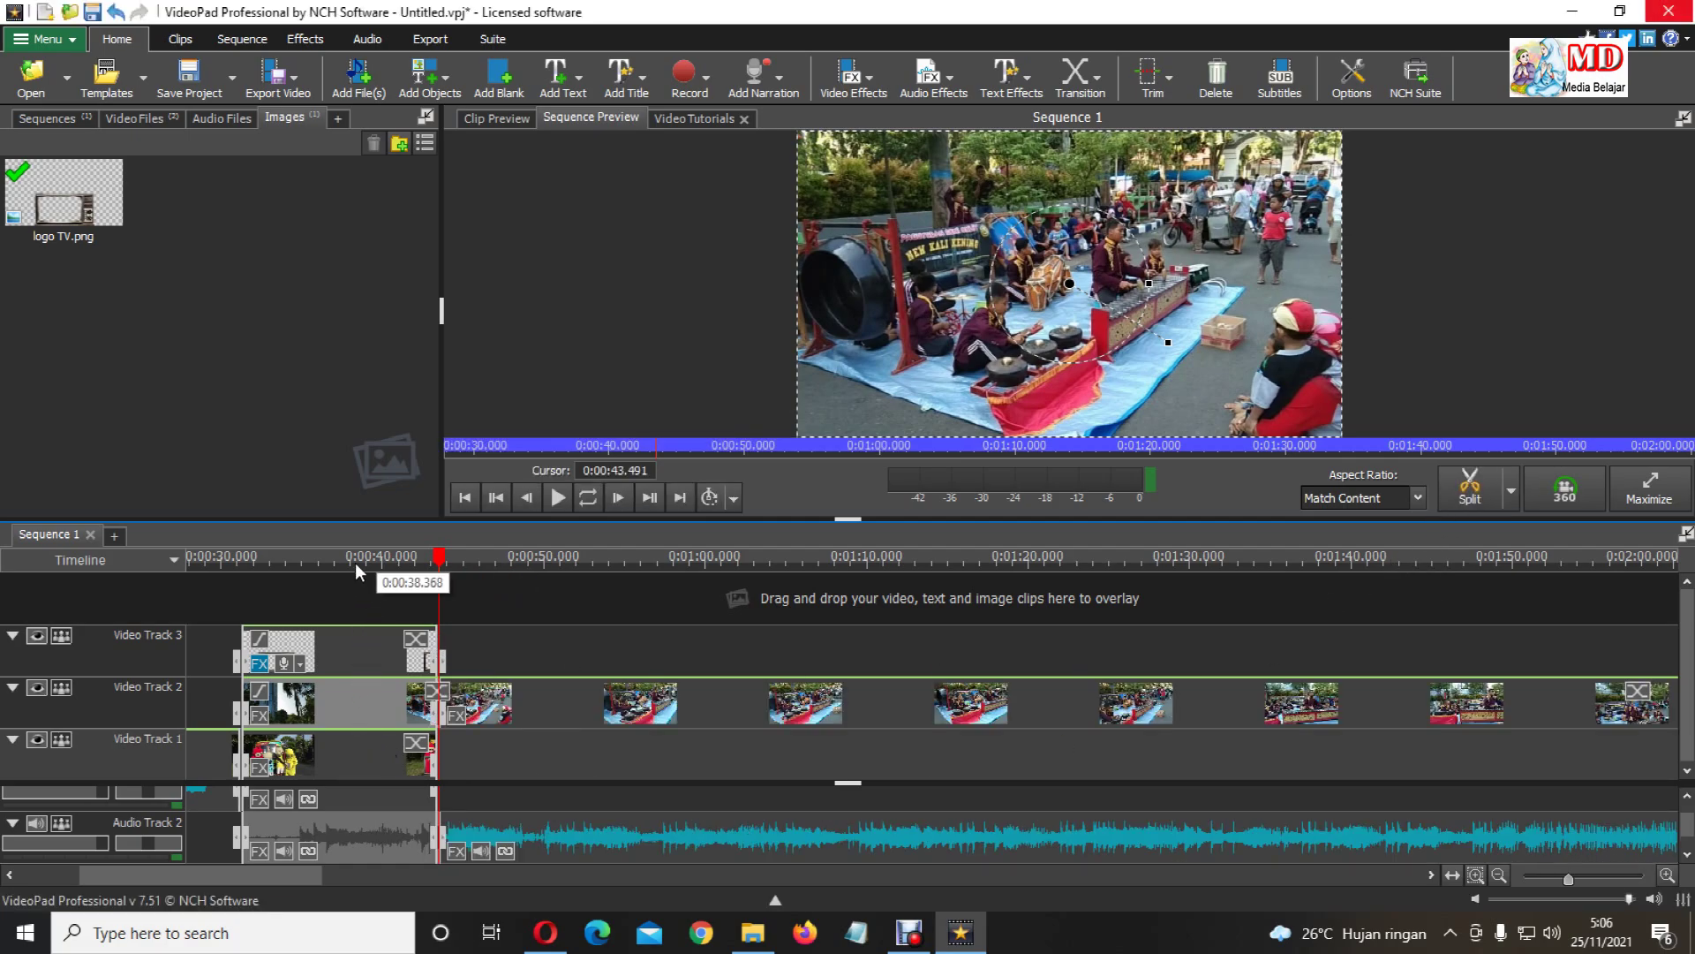
Shrink the first performance segment on Video Track 2 and position it inside the TV's screen.
drag(428, 562, 388, 562)
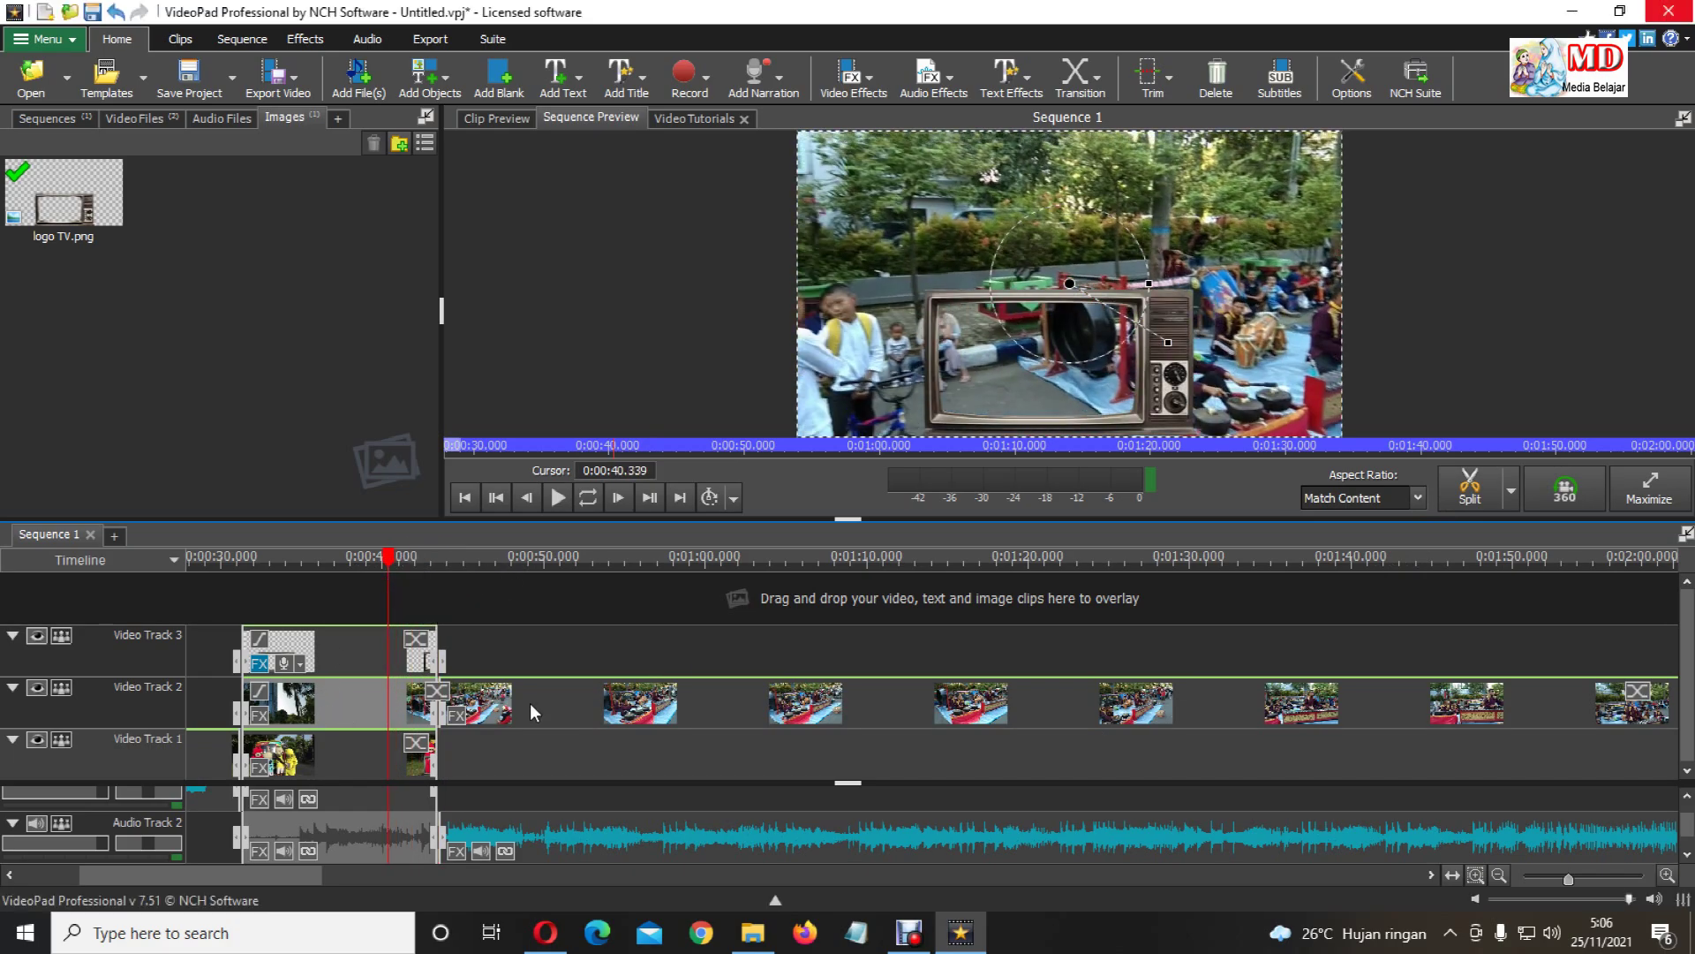
drag(1168, 350, 1114, 338)
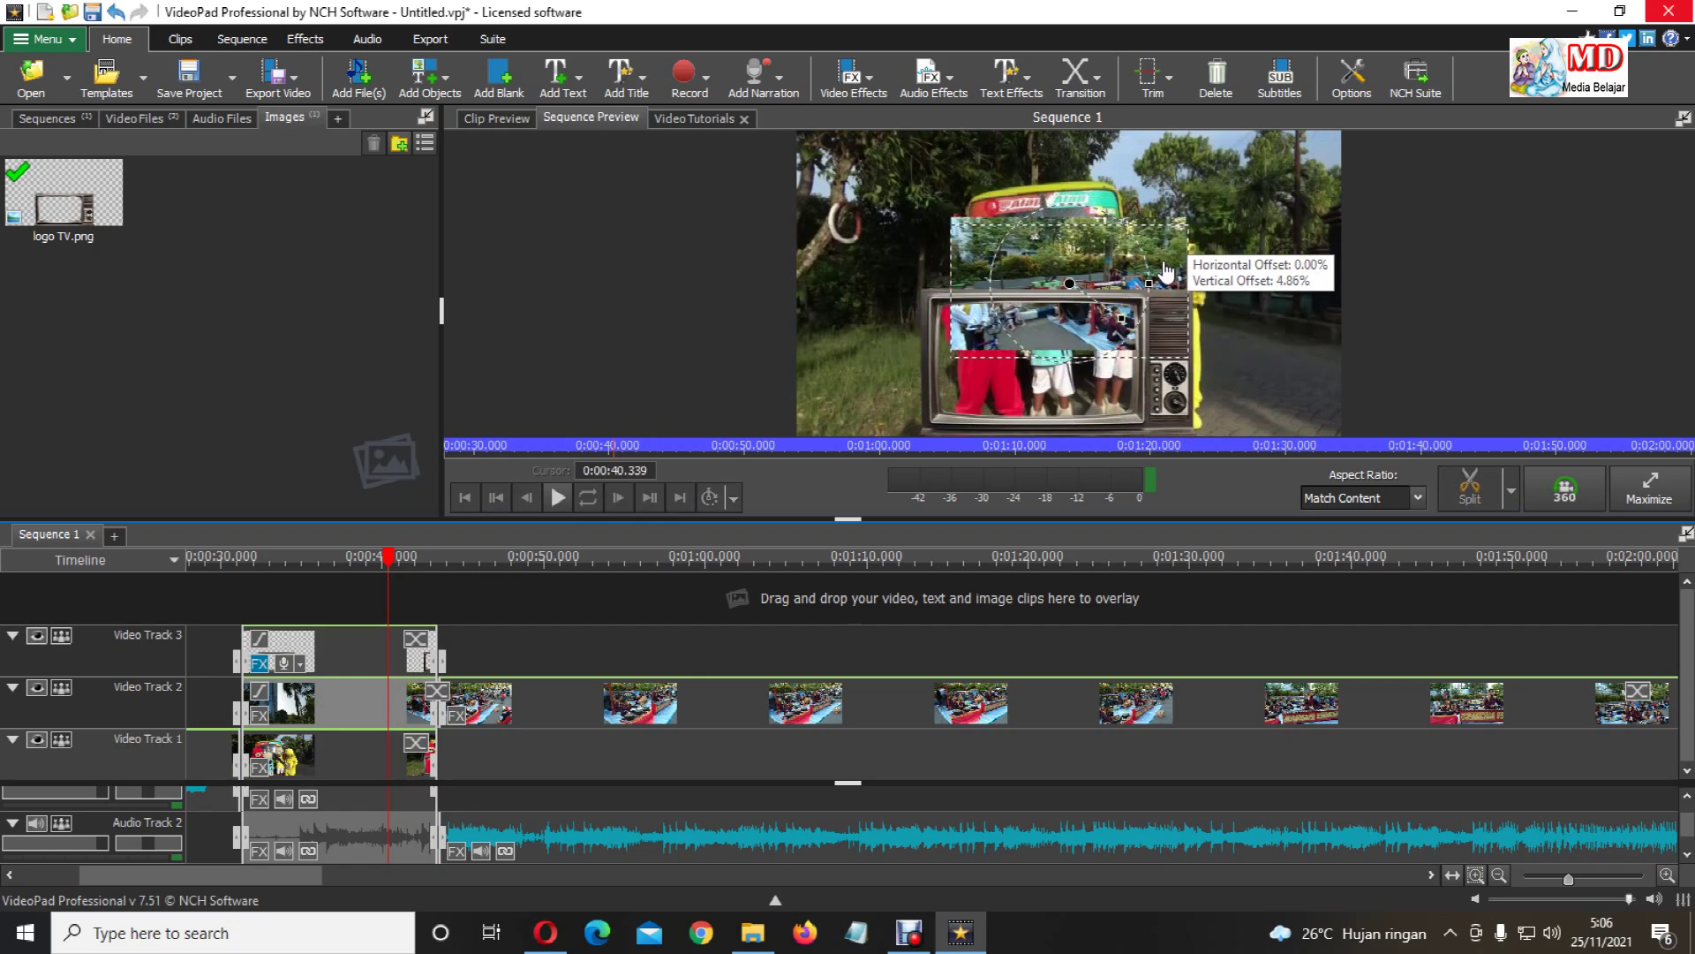
drag(1167, 272, 1148, 334)
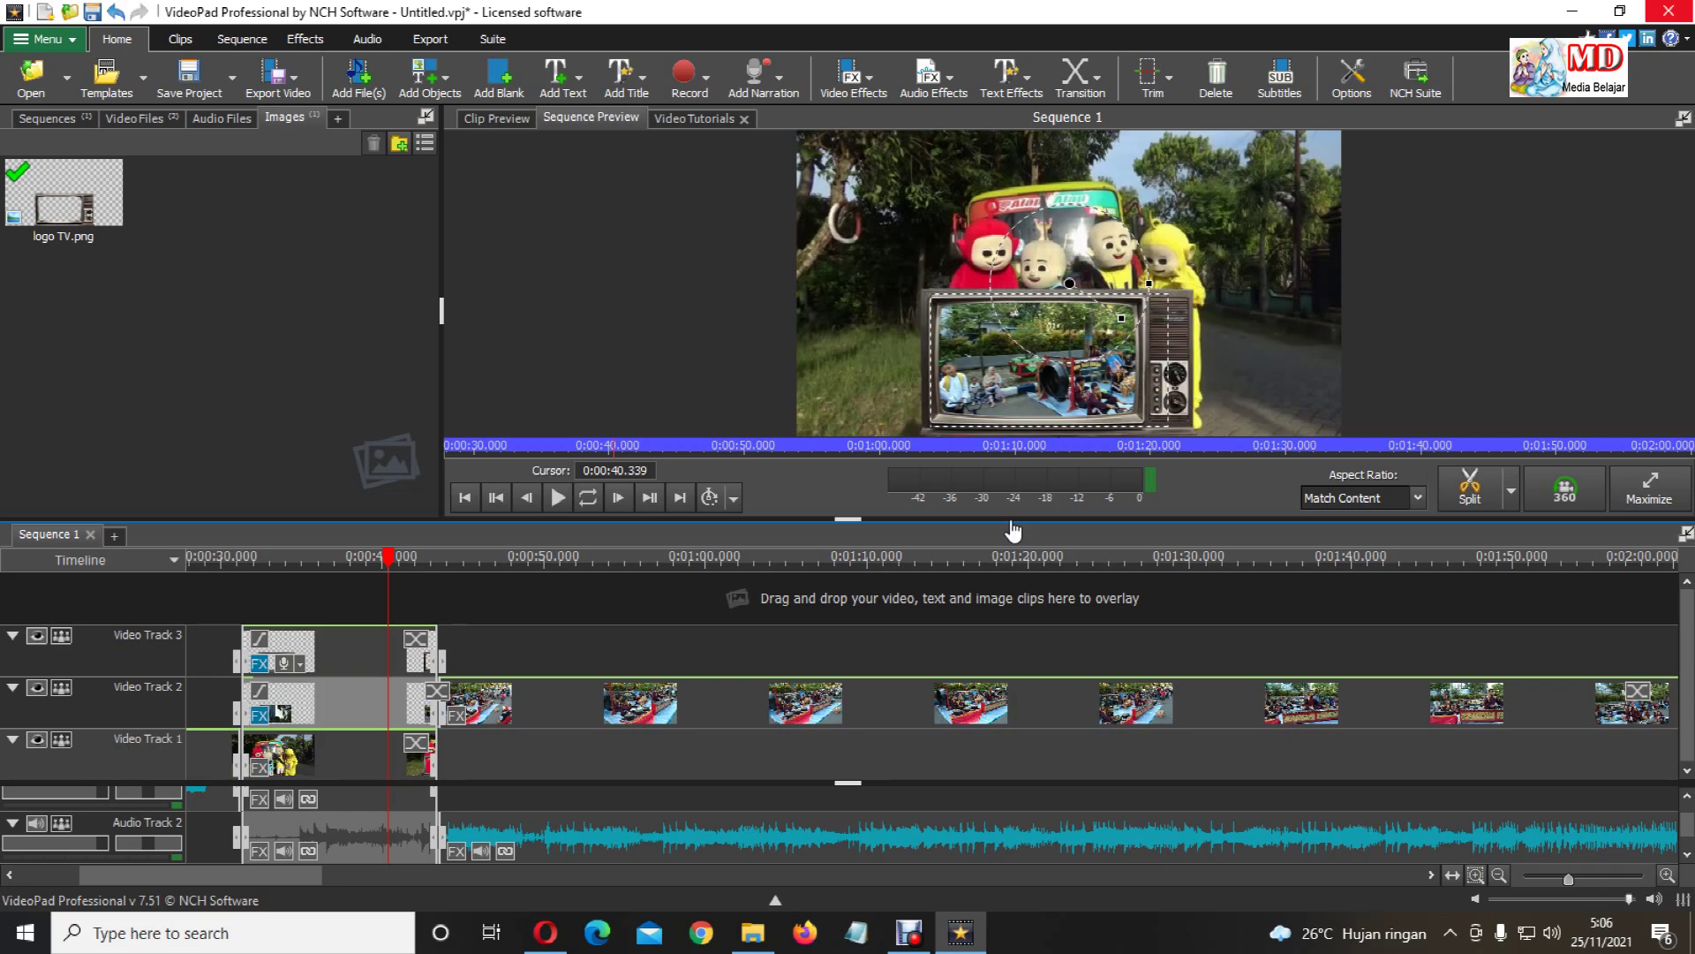
Play the sequence from around 0:00:30 past the end of the TV overlay to check the picture-in-picture section.
click(234, 561)
click(556, 508)
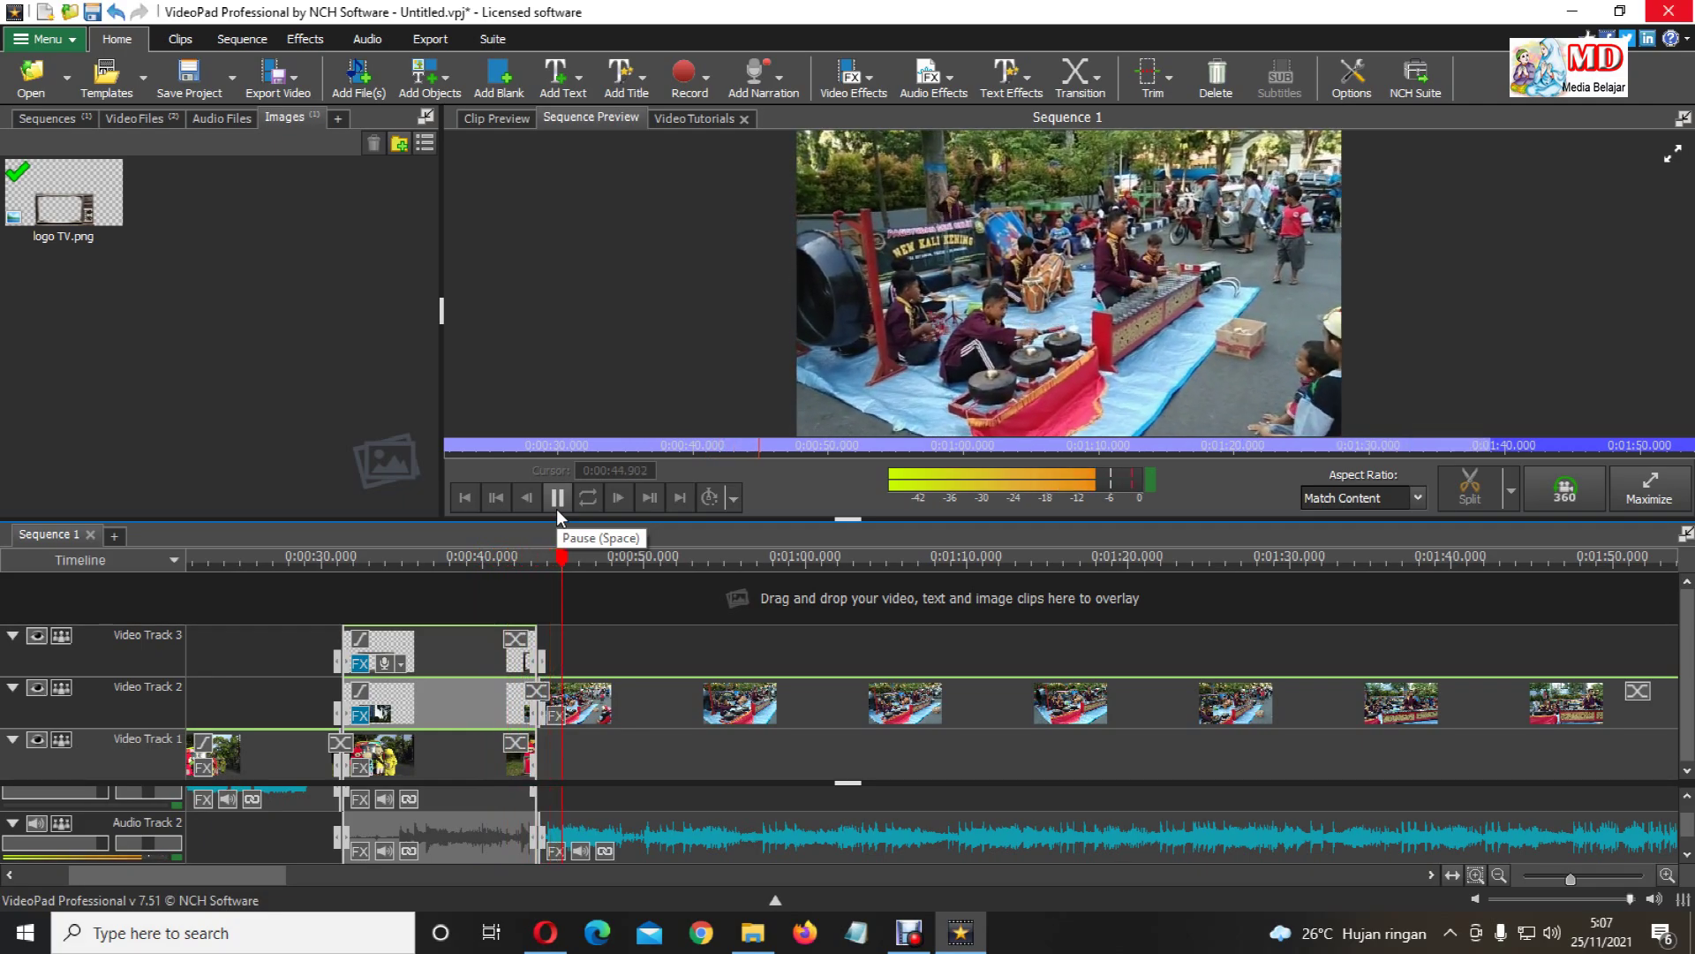
click(556, 509)
Apply a Dissolve transition to the end of the TV image clip on Video Track 3.
scroll(547, 720, up, 2)
scroll(547, 720, up, 1)
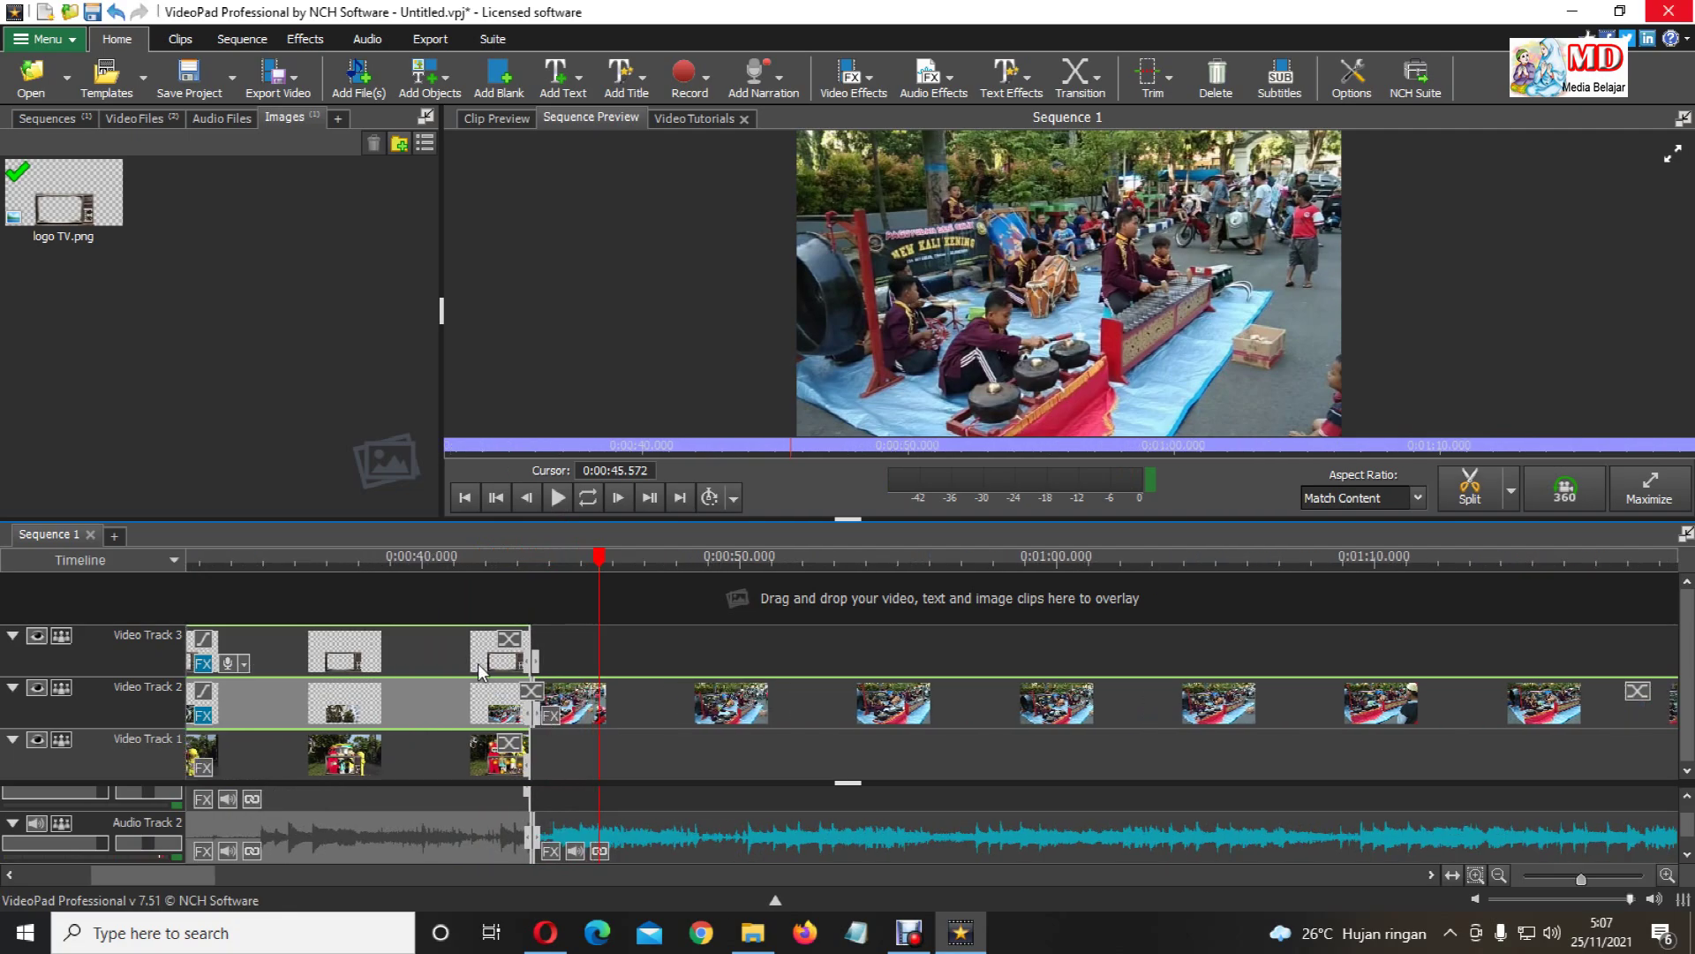
click(480, 667)
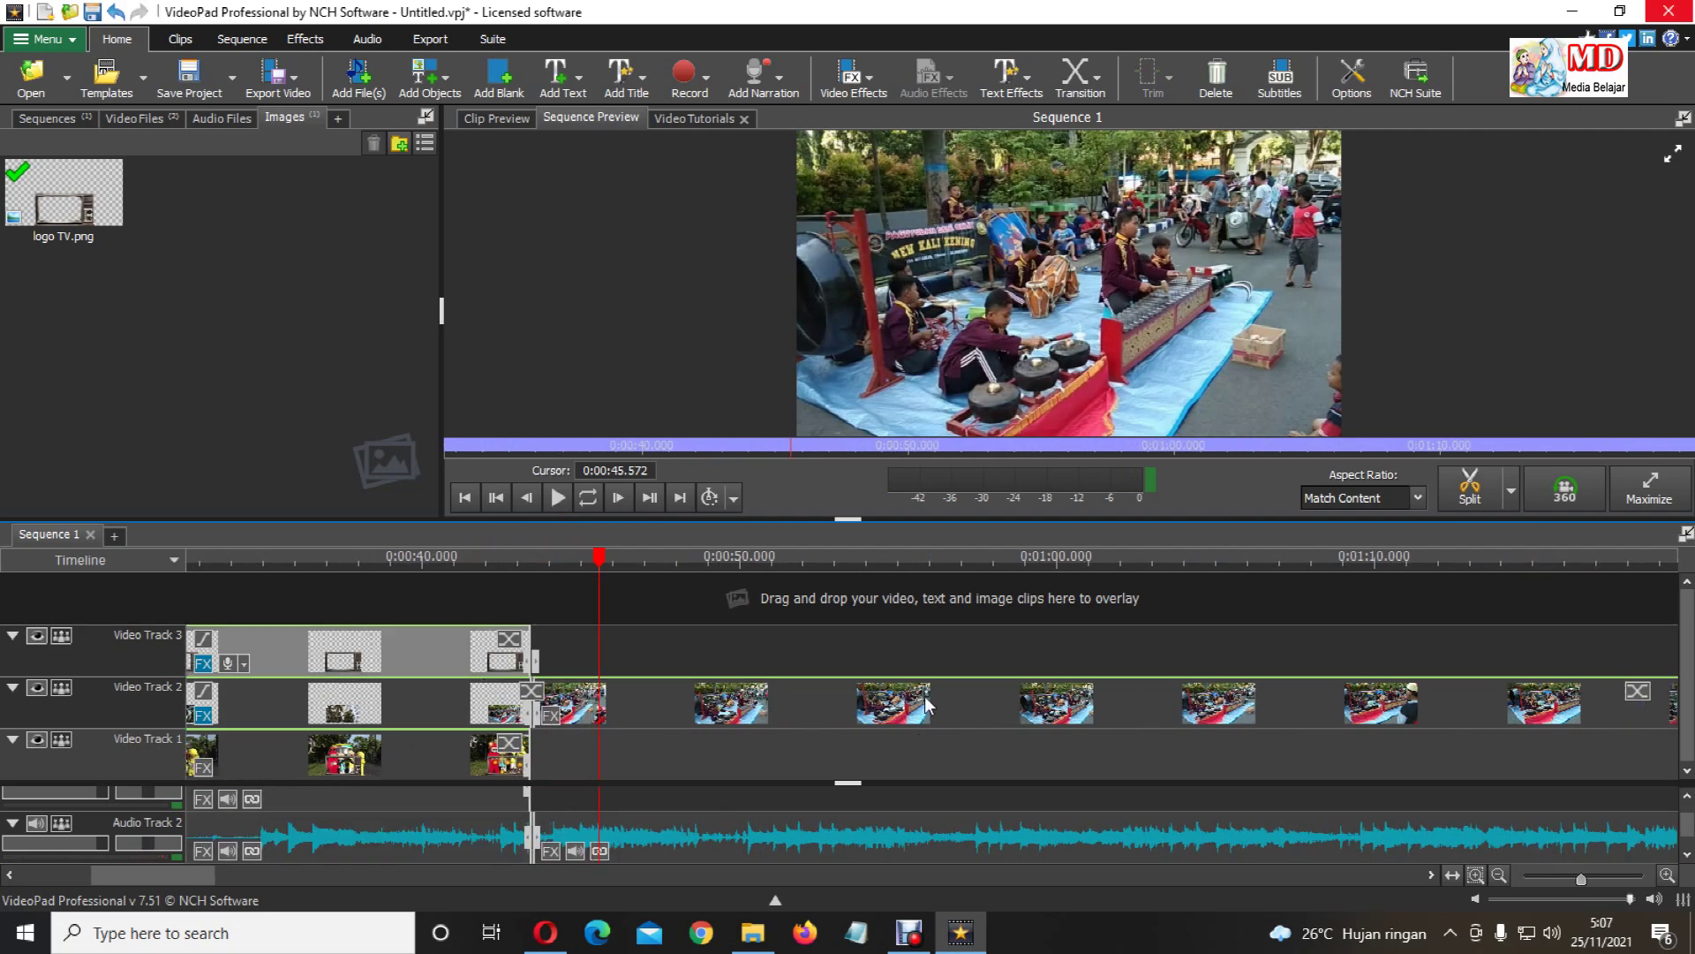
click(481, 717)
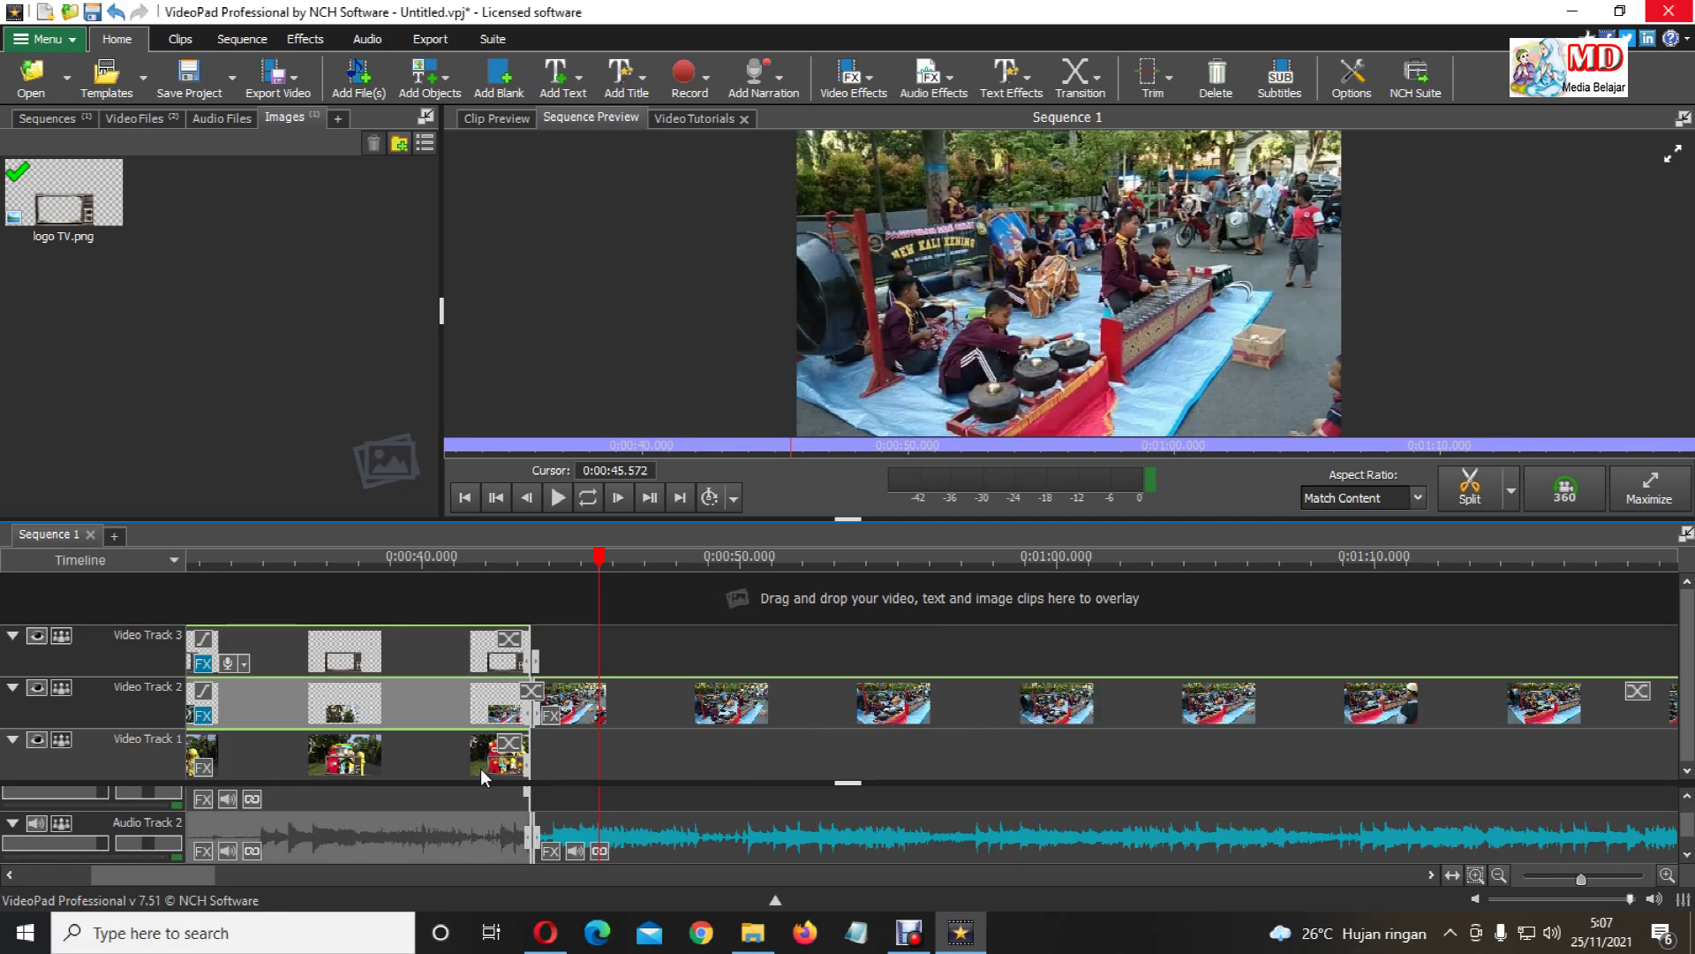
click(483, 771)
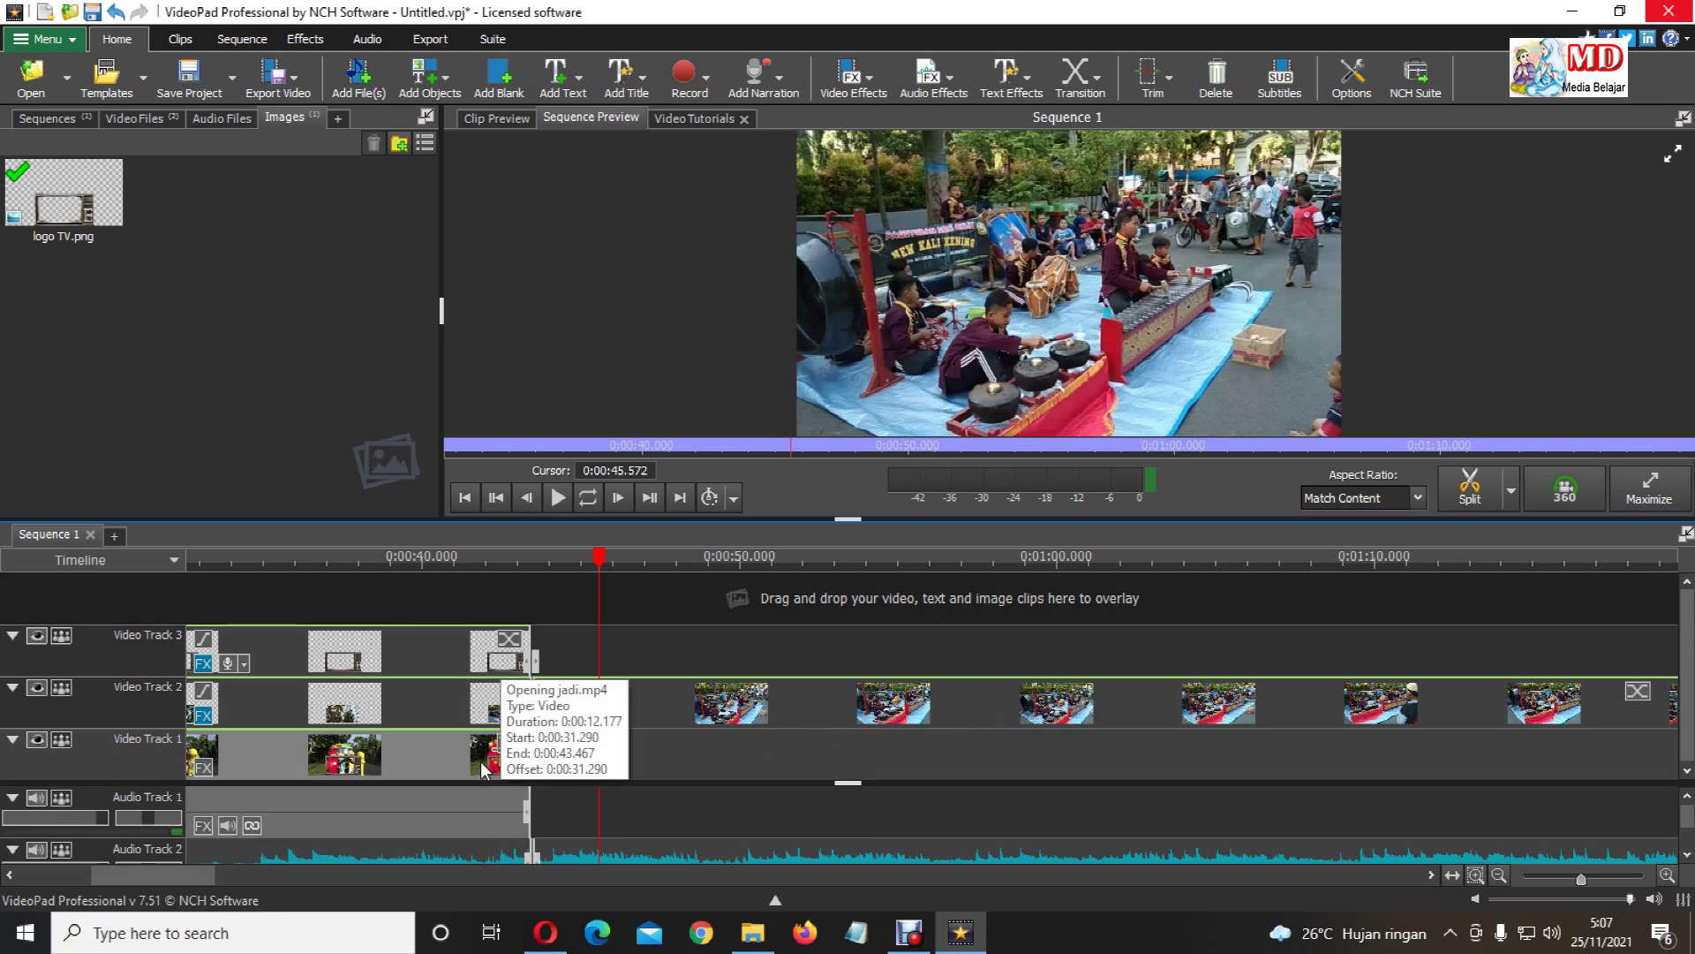
click(512, 667)
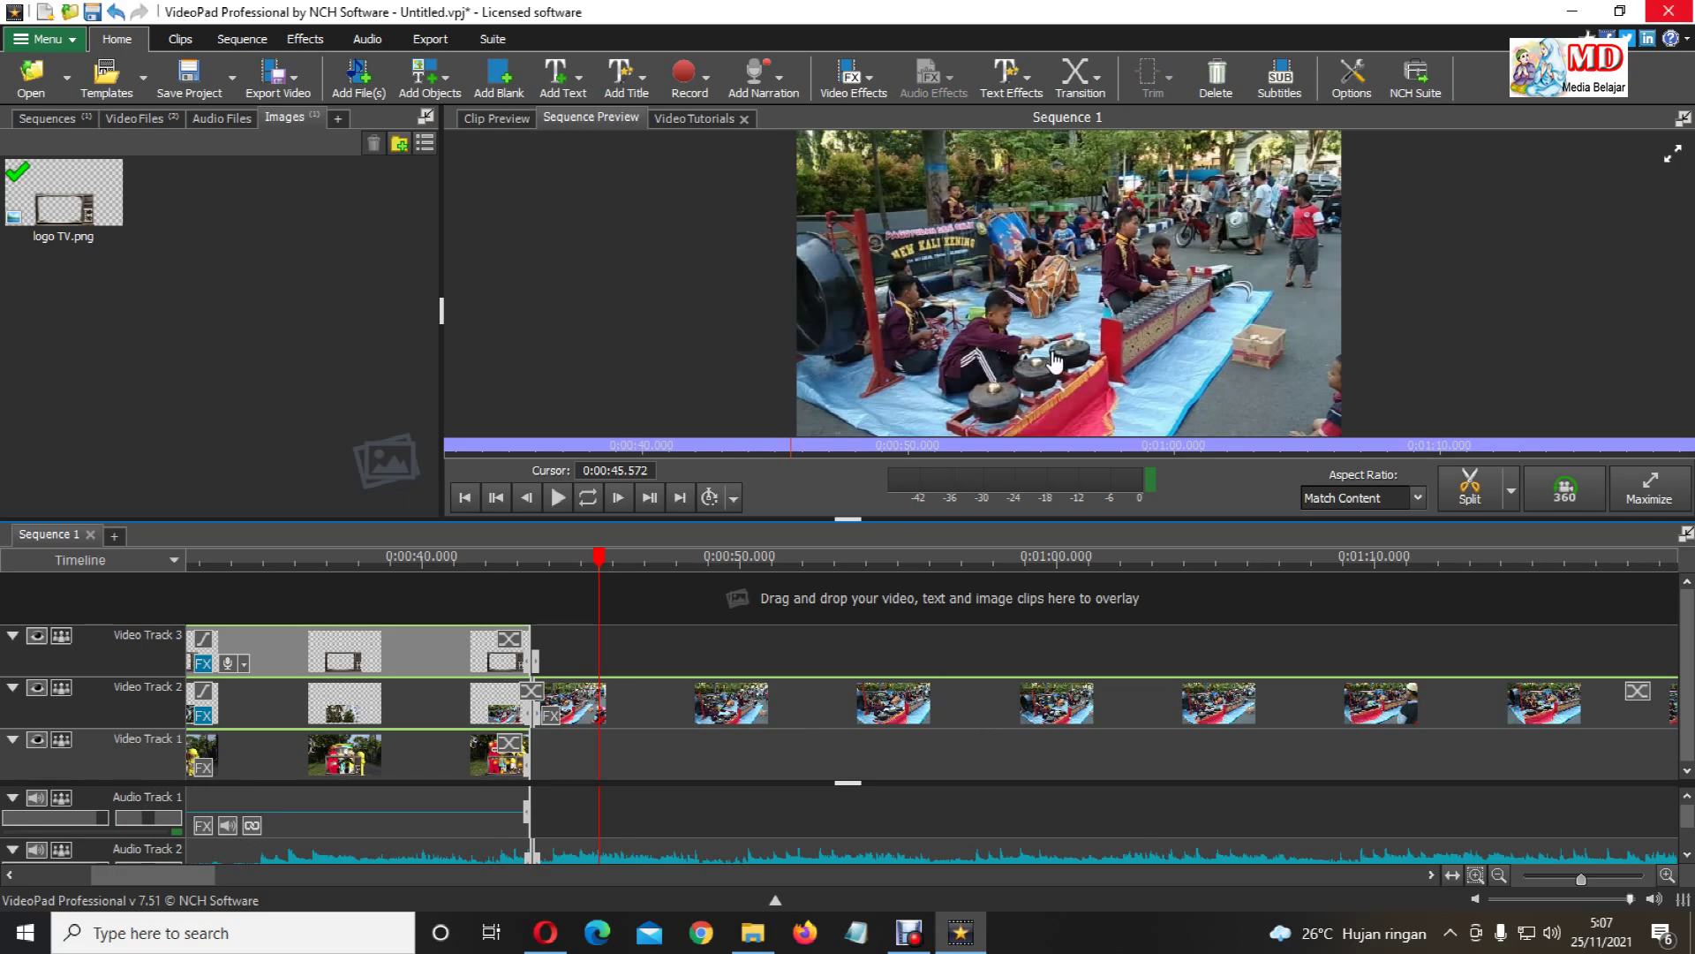
click(1076, 75)
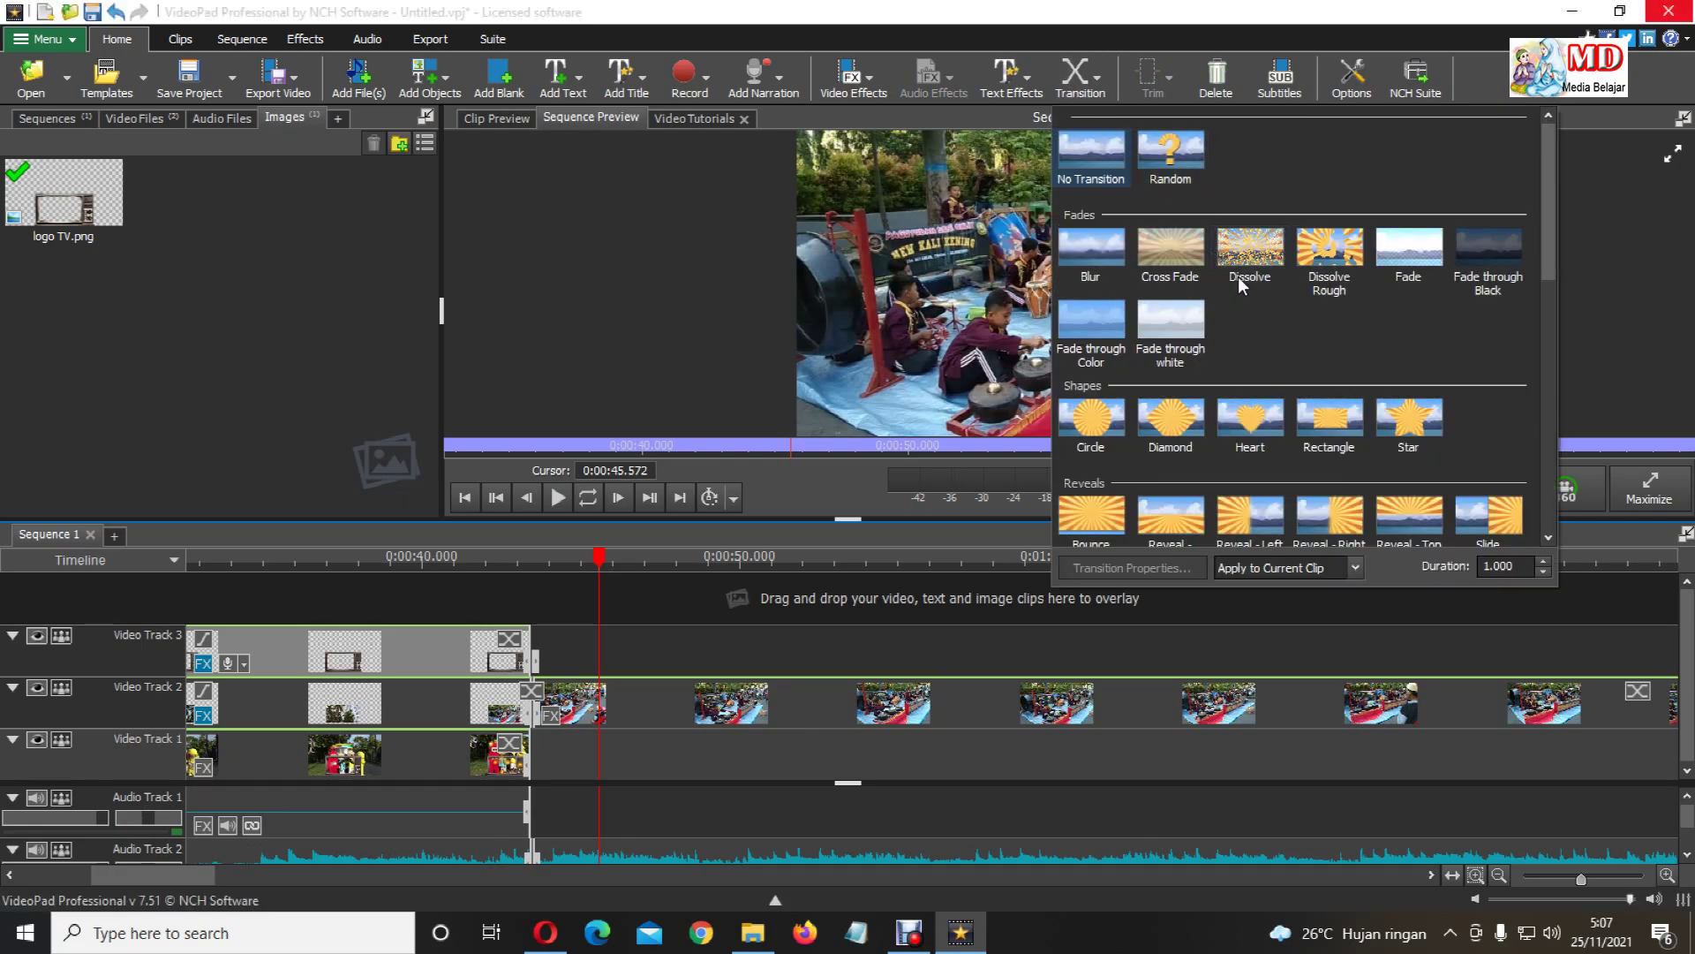
click(1241, 283)
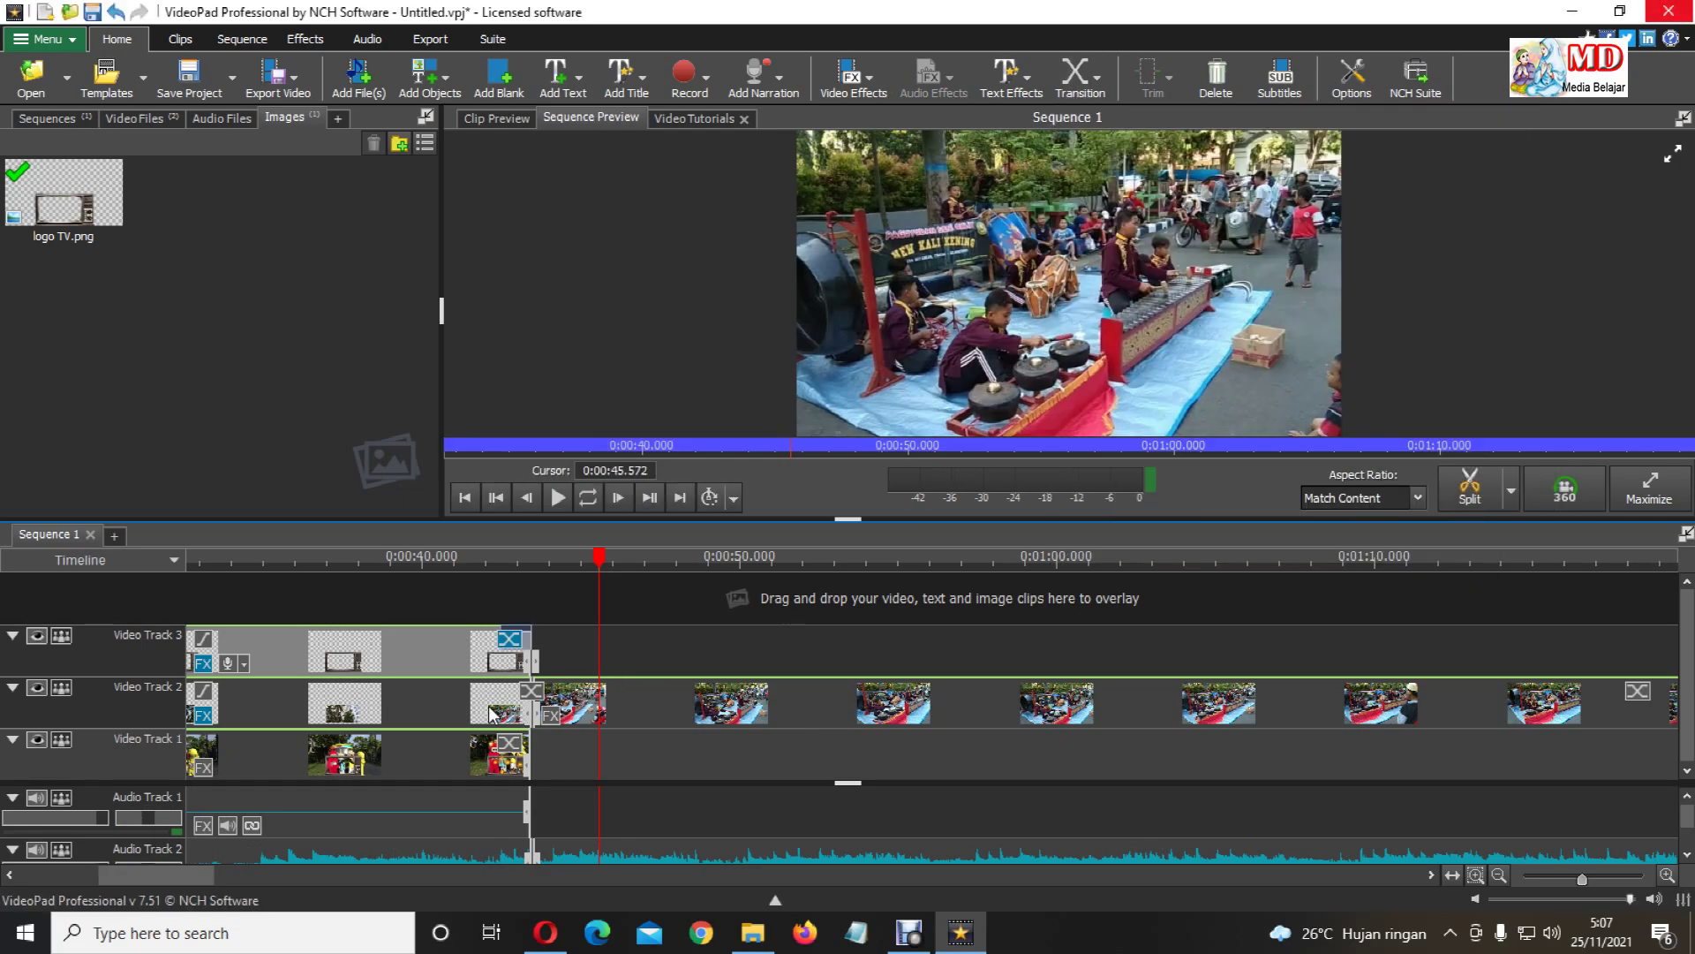
Apply Dissolve transitions to the ends of the first performance segment on Video Track 2 and the bus clip on Video Track 1.
click(492, 713)
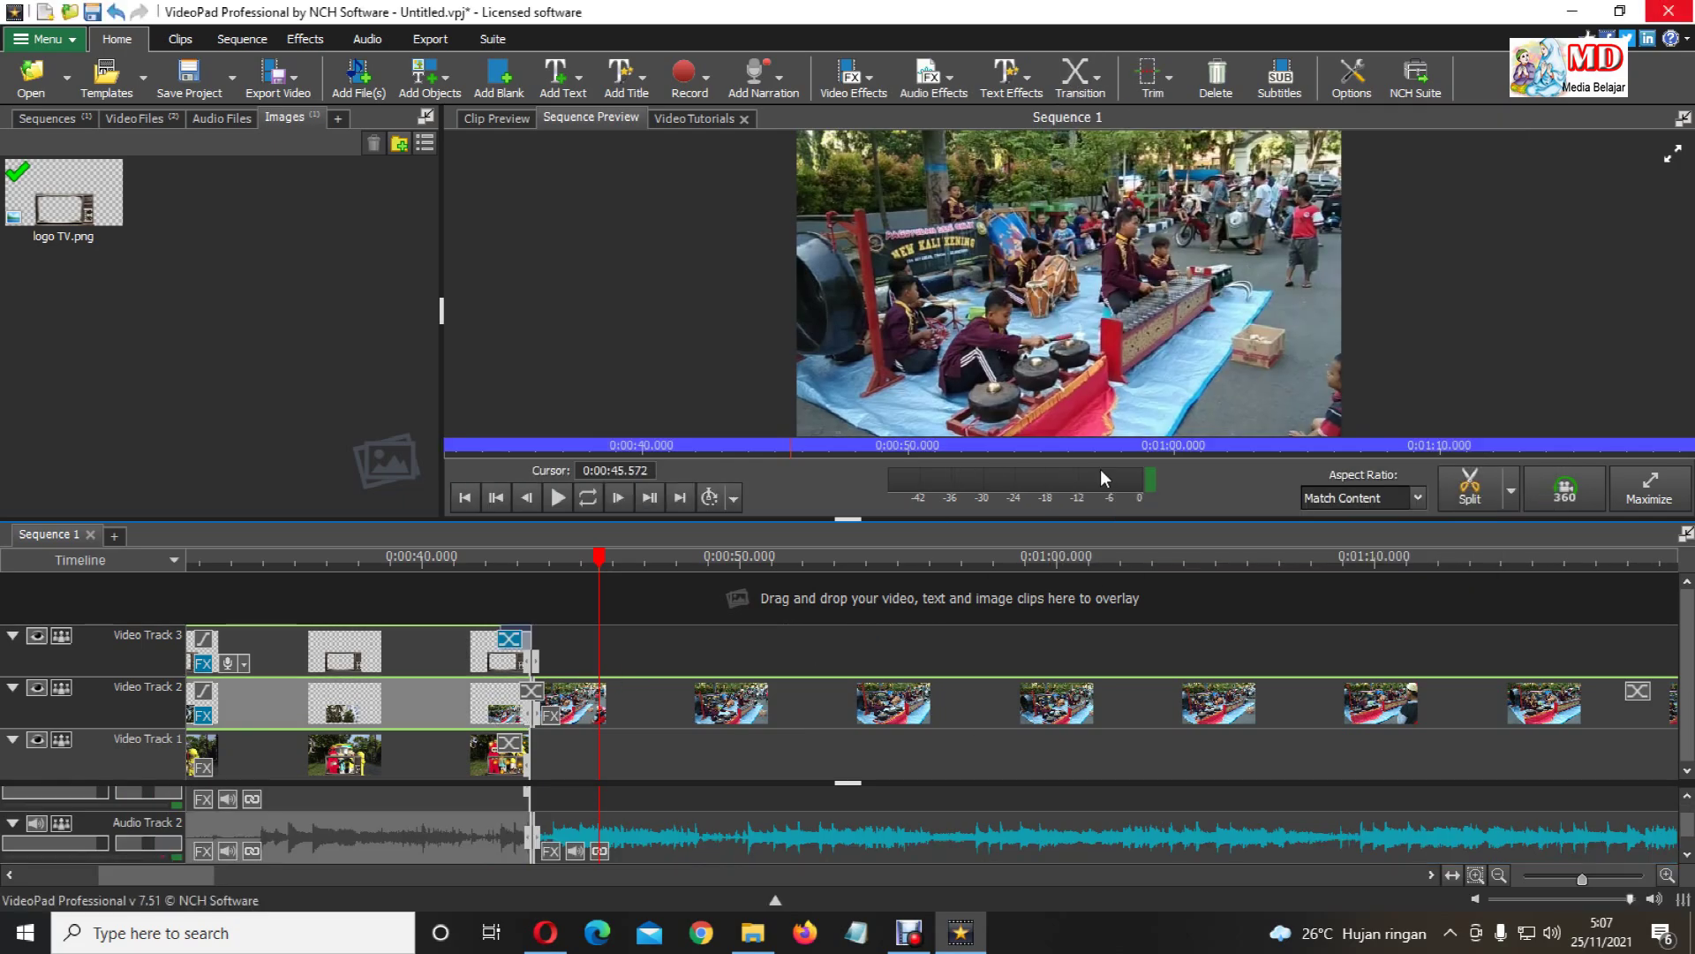
click(1086, 88)
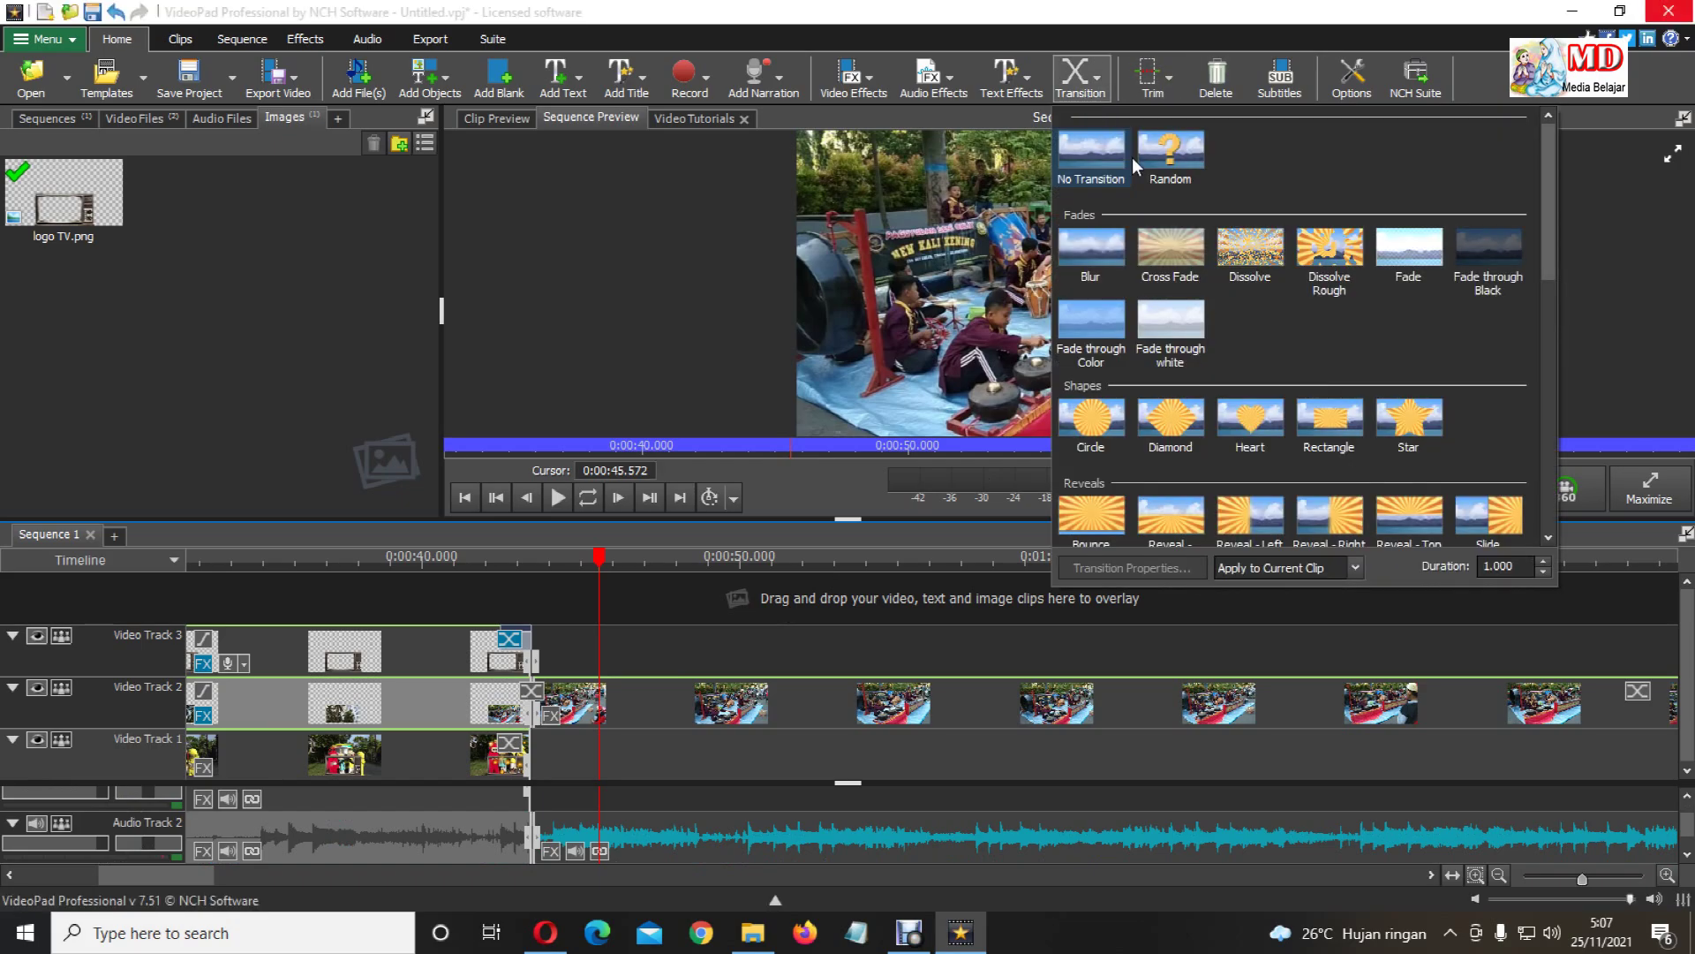
click(1241, 283)
click(484, 760)
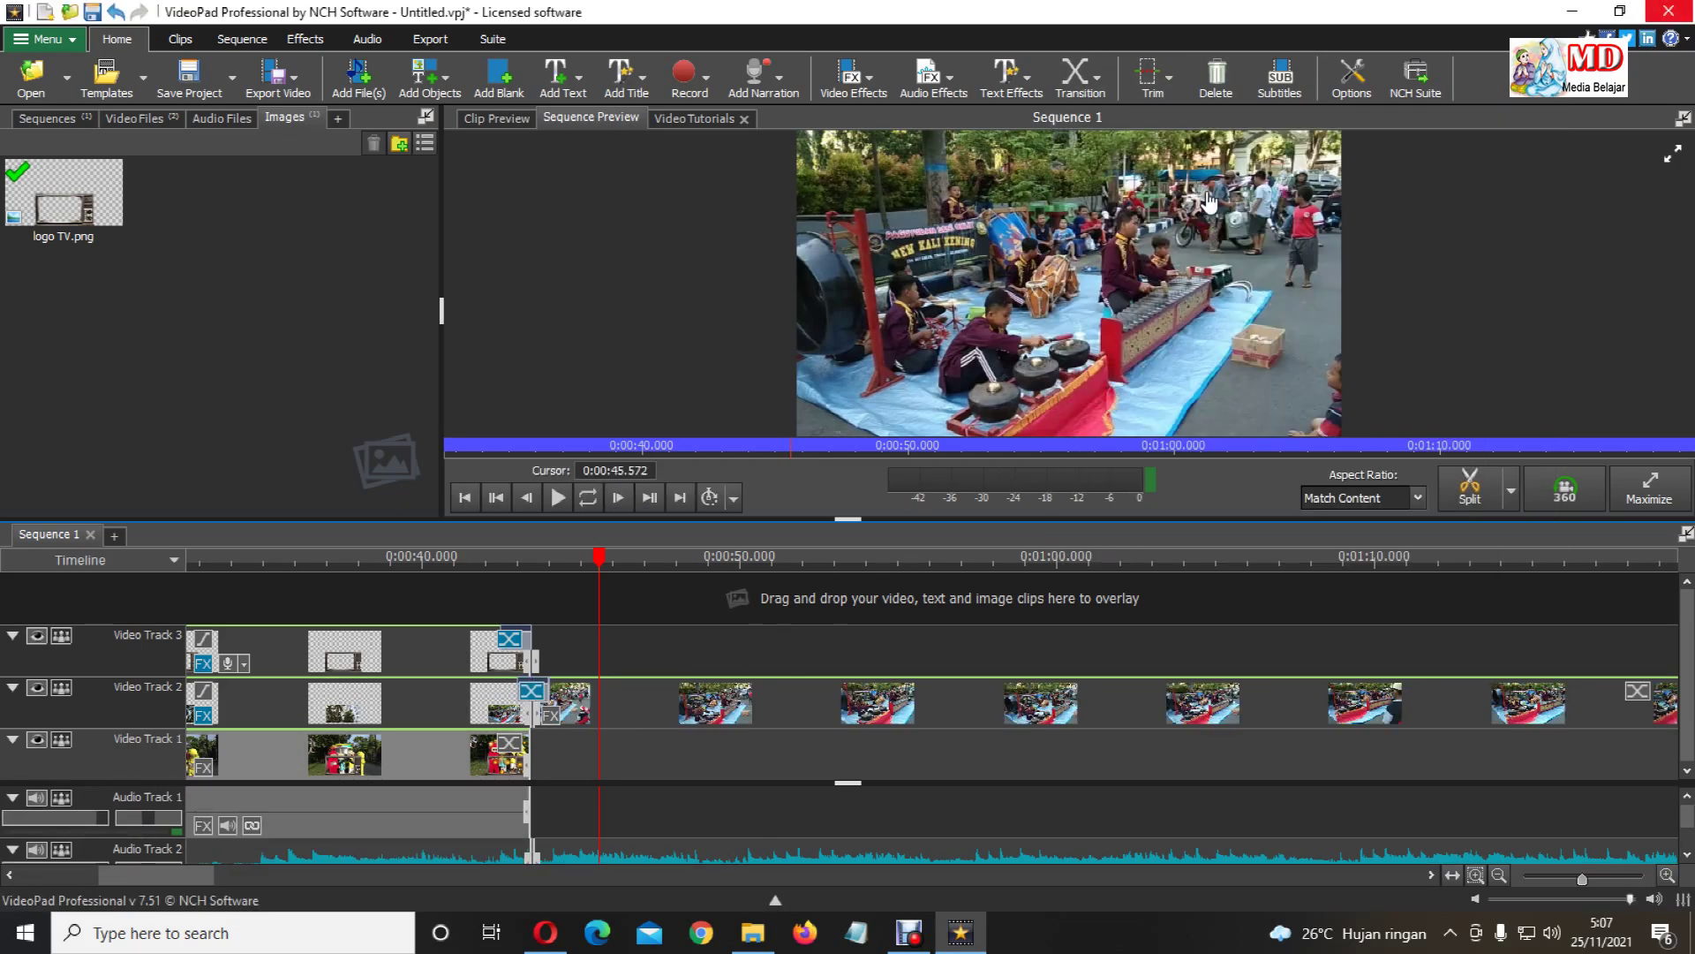
click(1081, 84)
click(1236, 283)
Play the sequence from 0:00:35.643 past the end of the TV overlay to check the dissolve transitions.
click(284, 576)
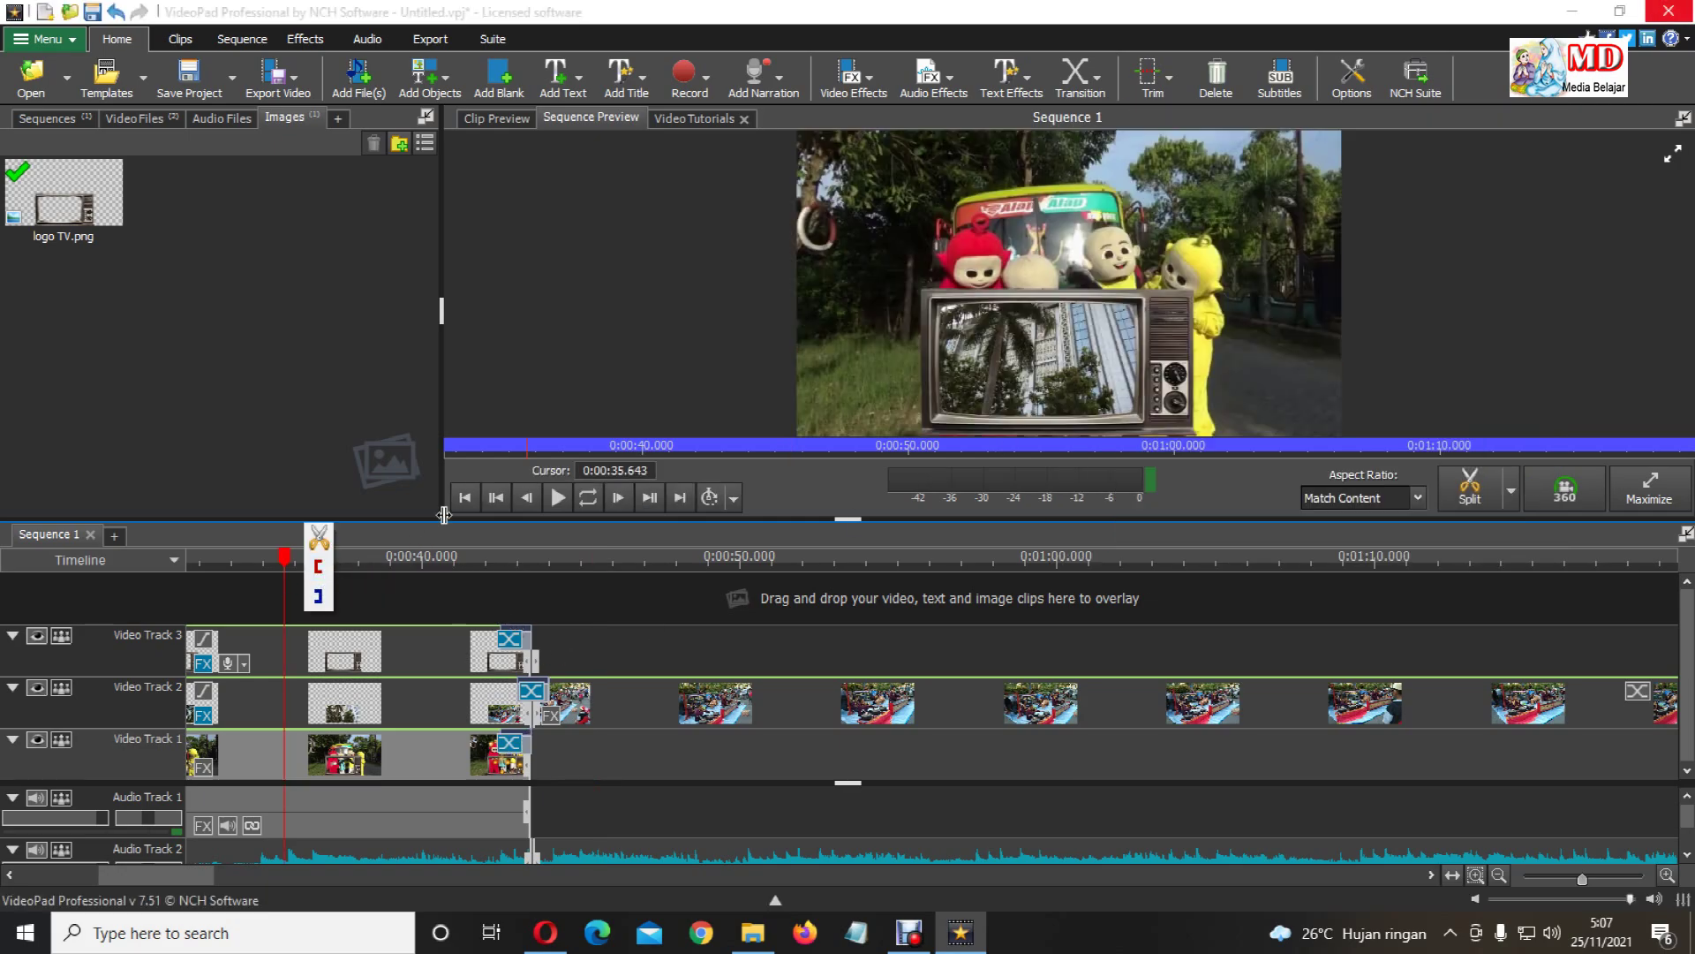
click(556, 498)
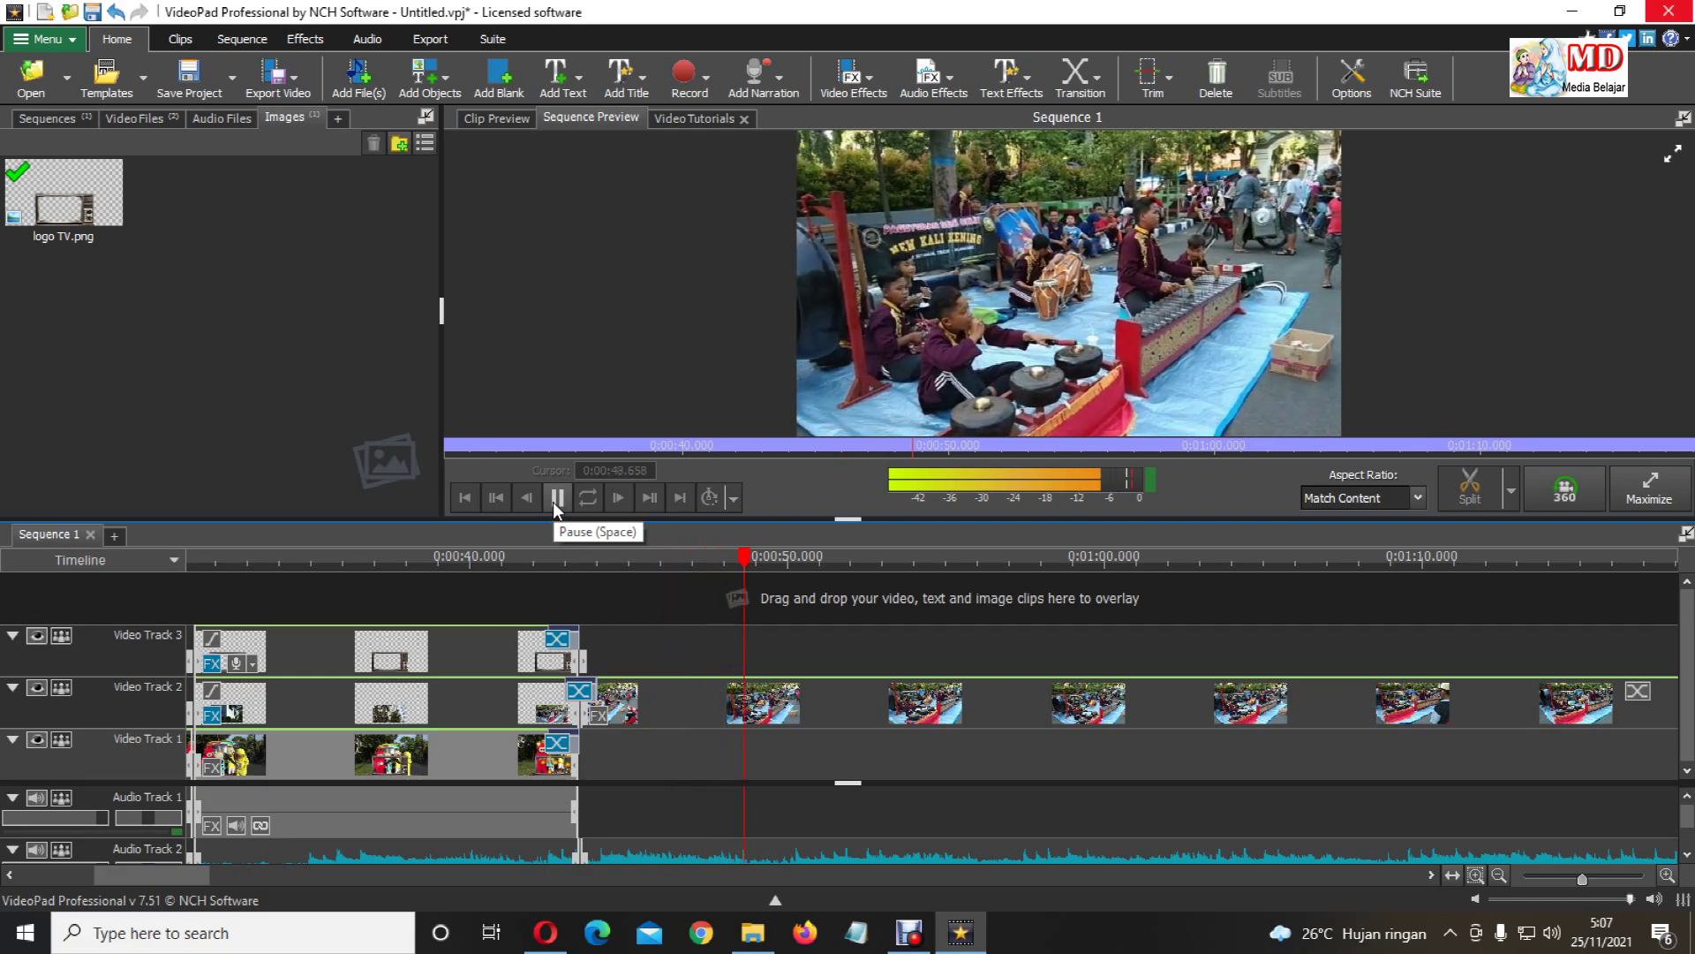
click(554, 501)
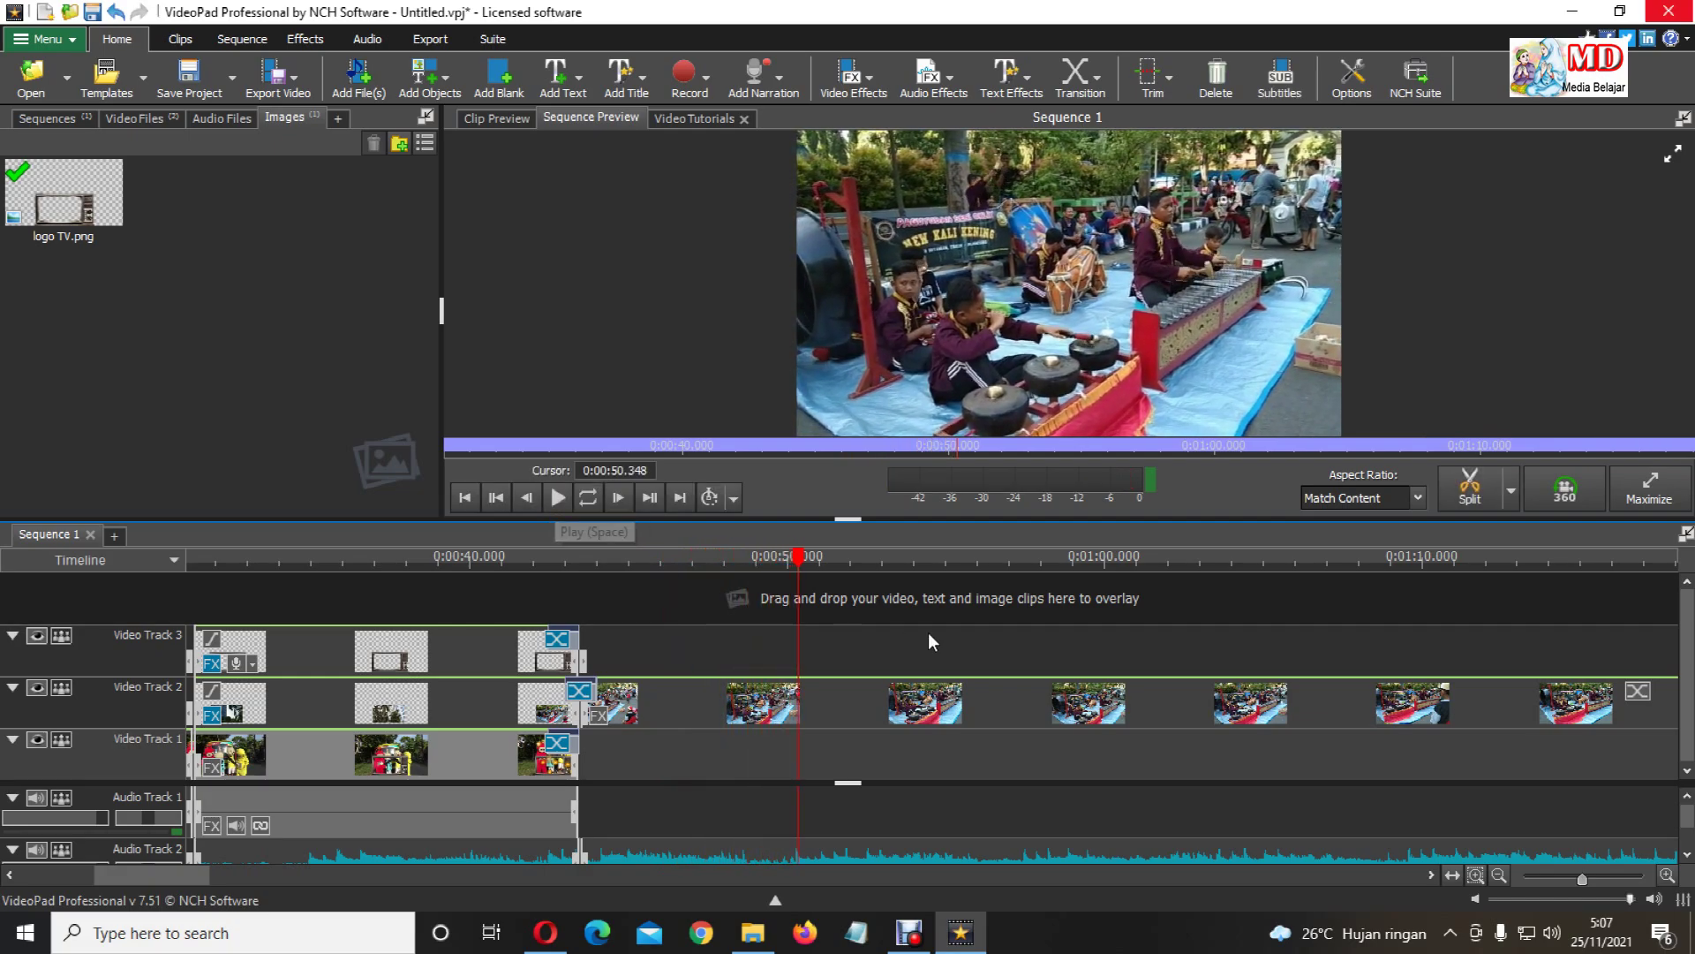
Split the performance clip on Video Track 2 at 0:00:50.137 and again at 0:00:57.419.
scroll(934, 633, down, 1)
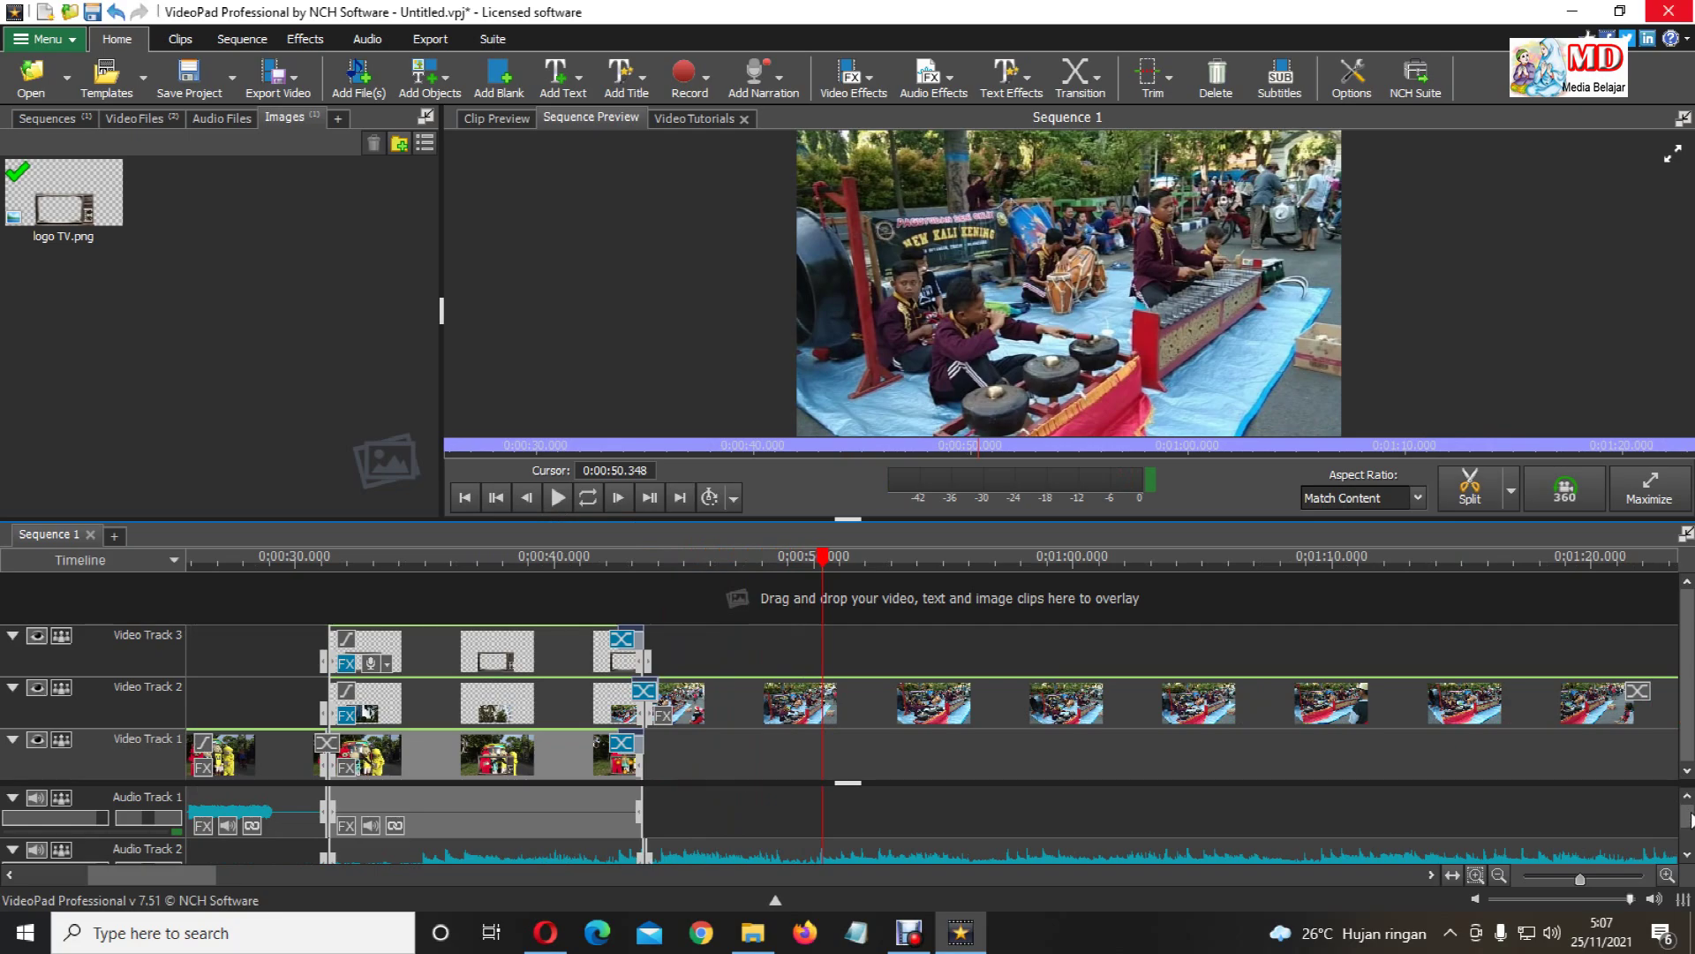
drag(1689, 820, 1689, 828)
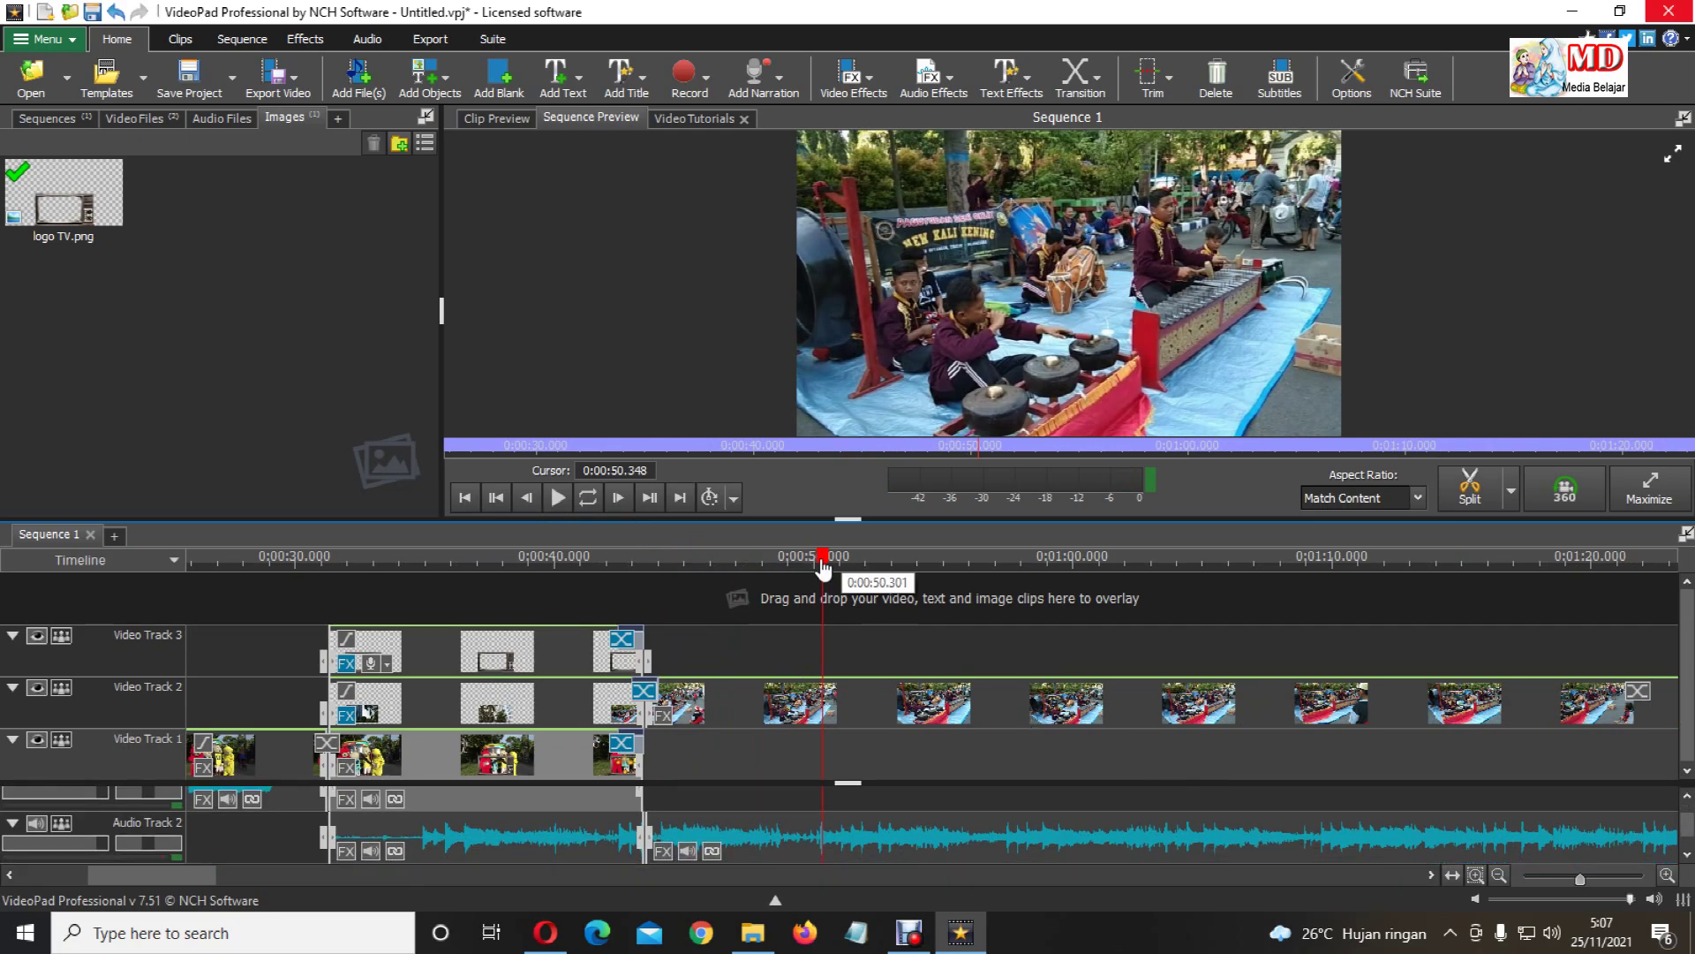
drag(821, 570, 818, 570)
mouse_move(819, 569)
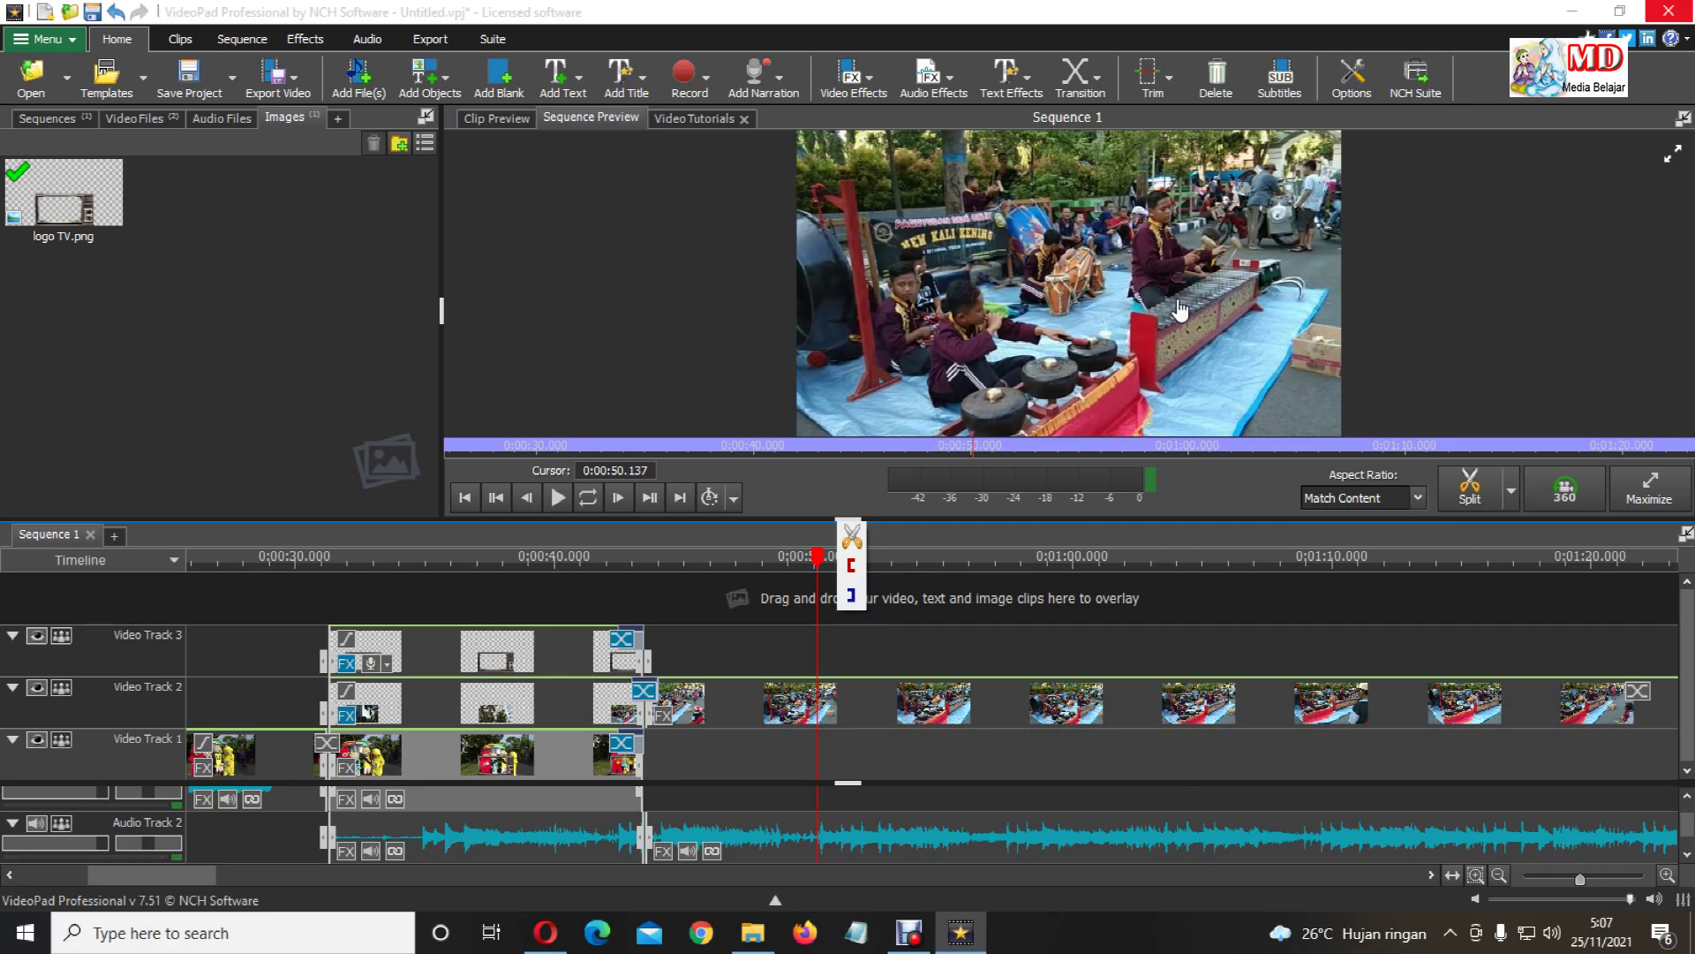
click(1475, 502)
drag(824, 564, 1008, 674)
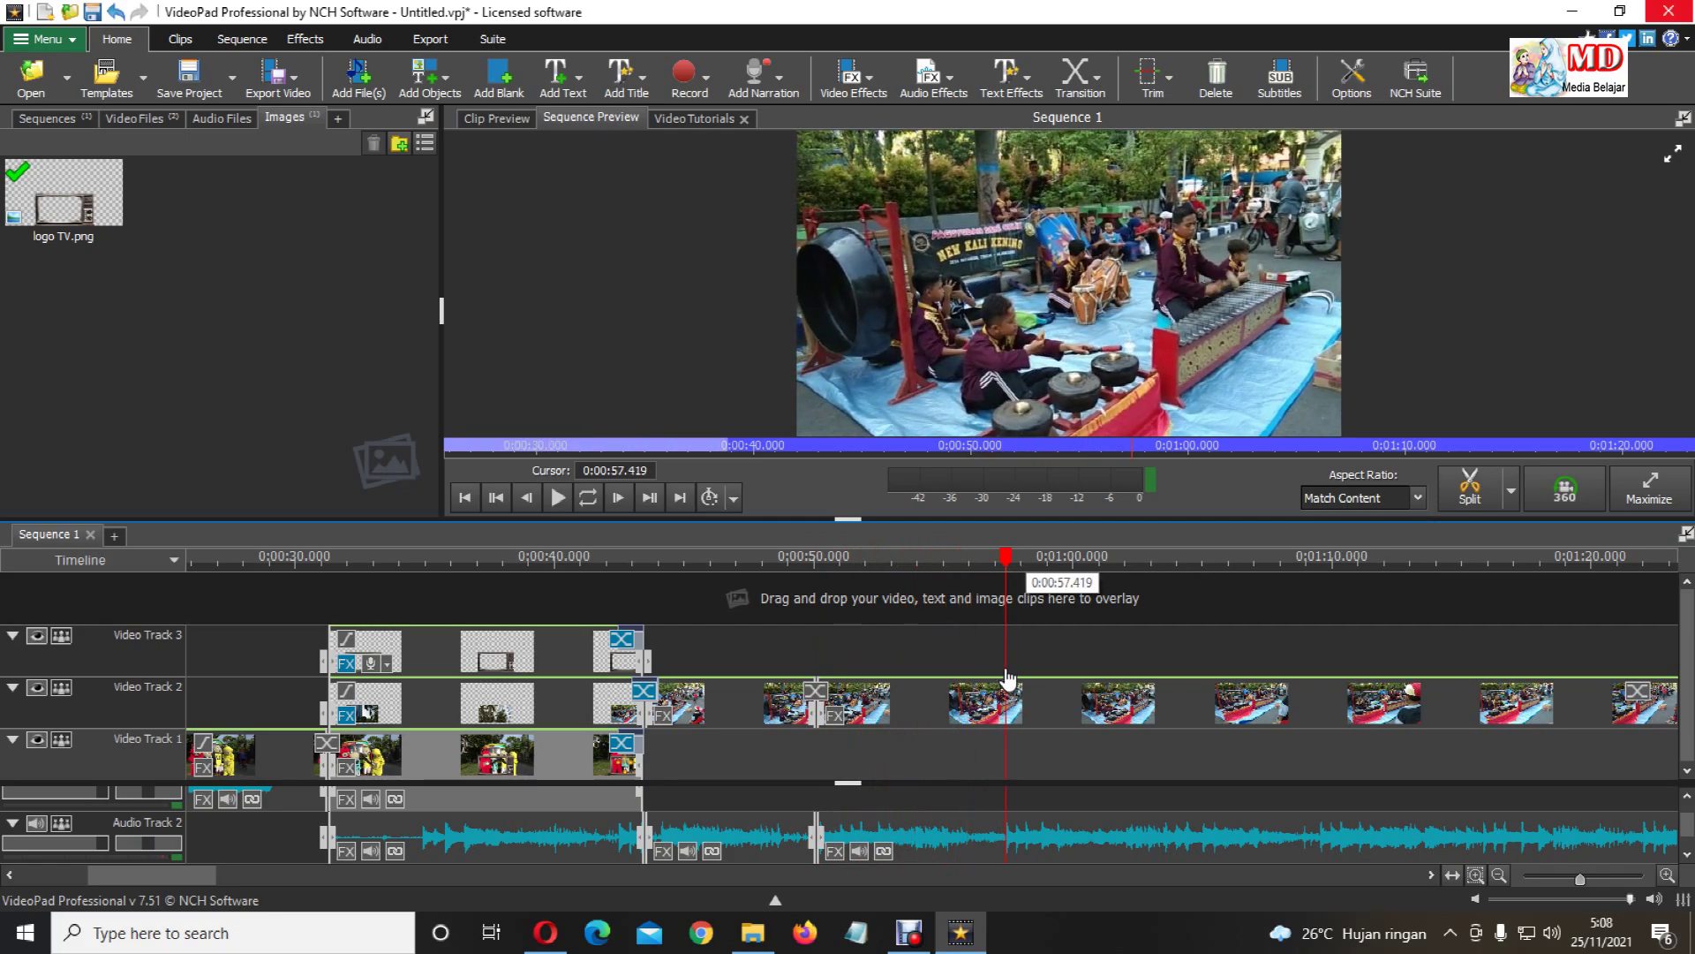
click(1444, 509)
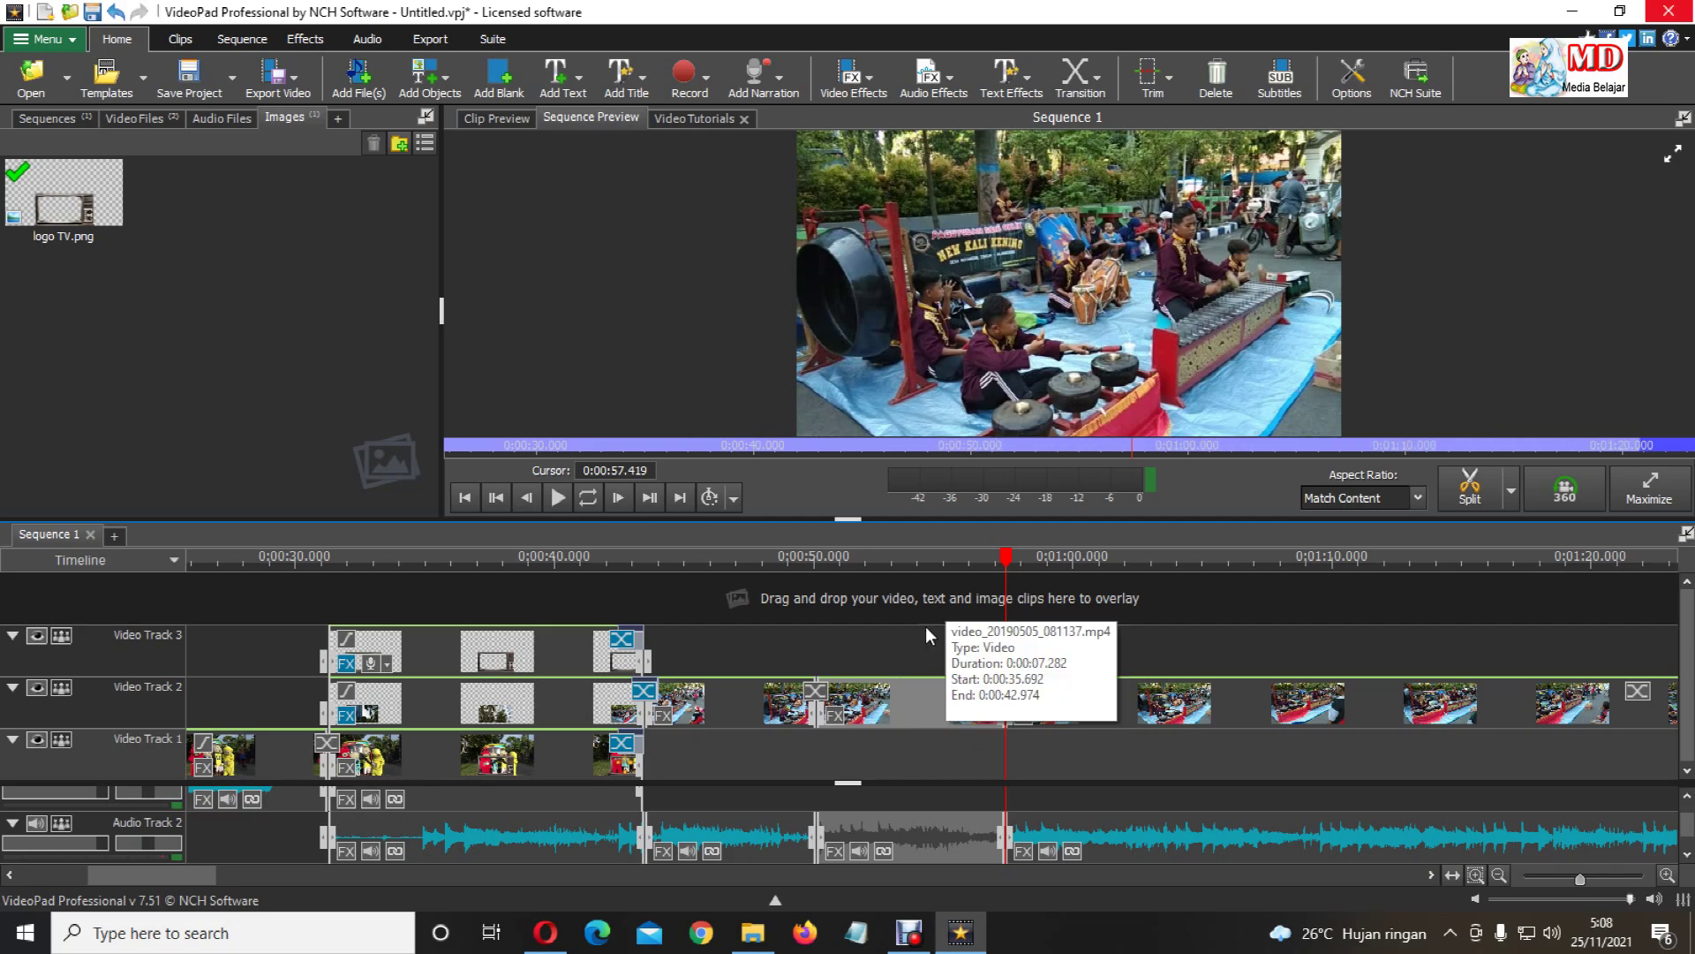
Add a Zoom effect with a 16:9 restraint to the performance segment between the two new splits.
click(844, 98)
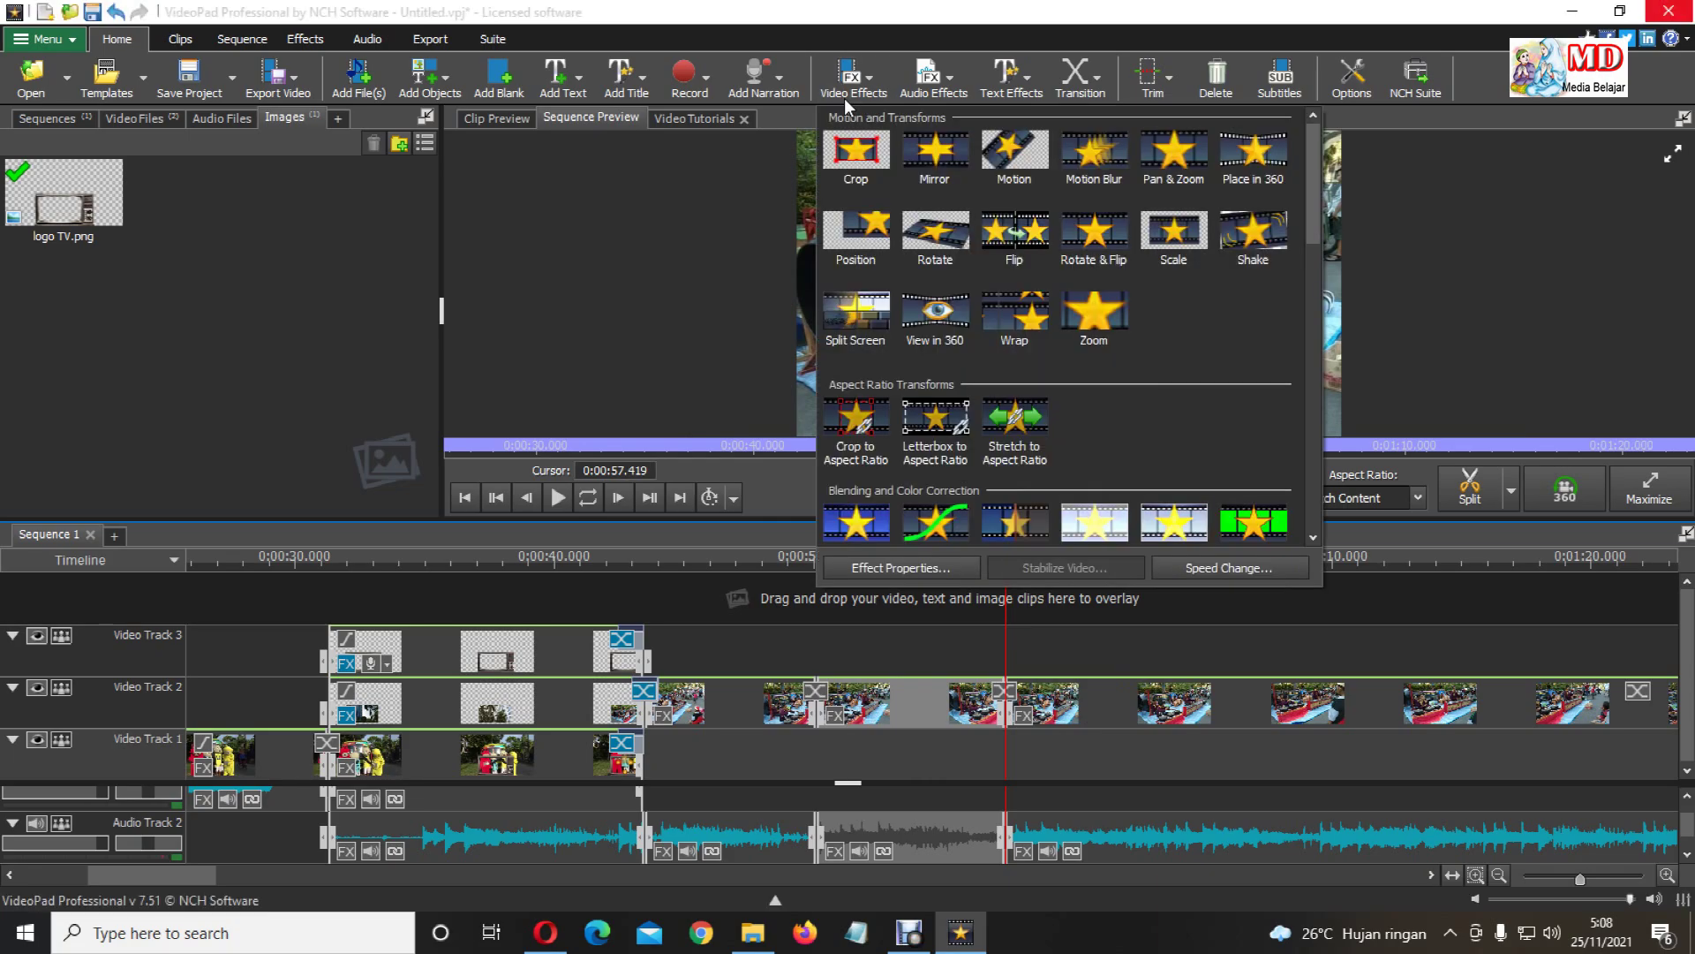
click(1075, 325)
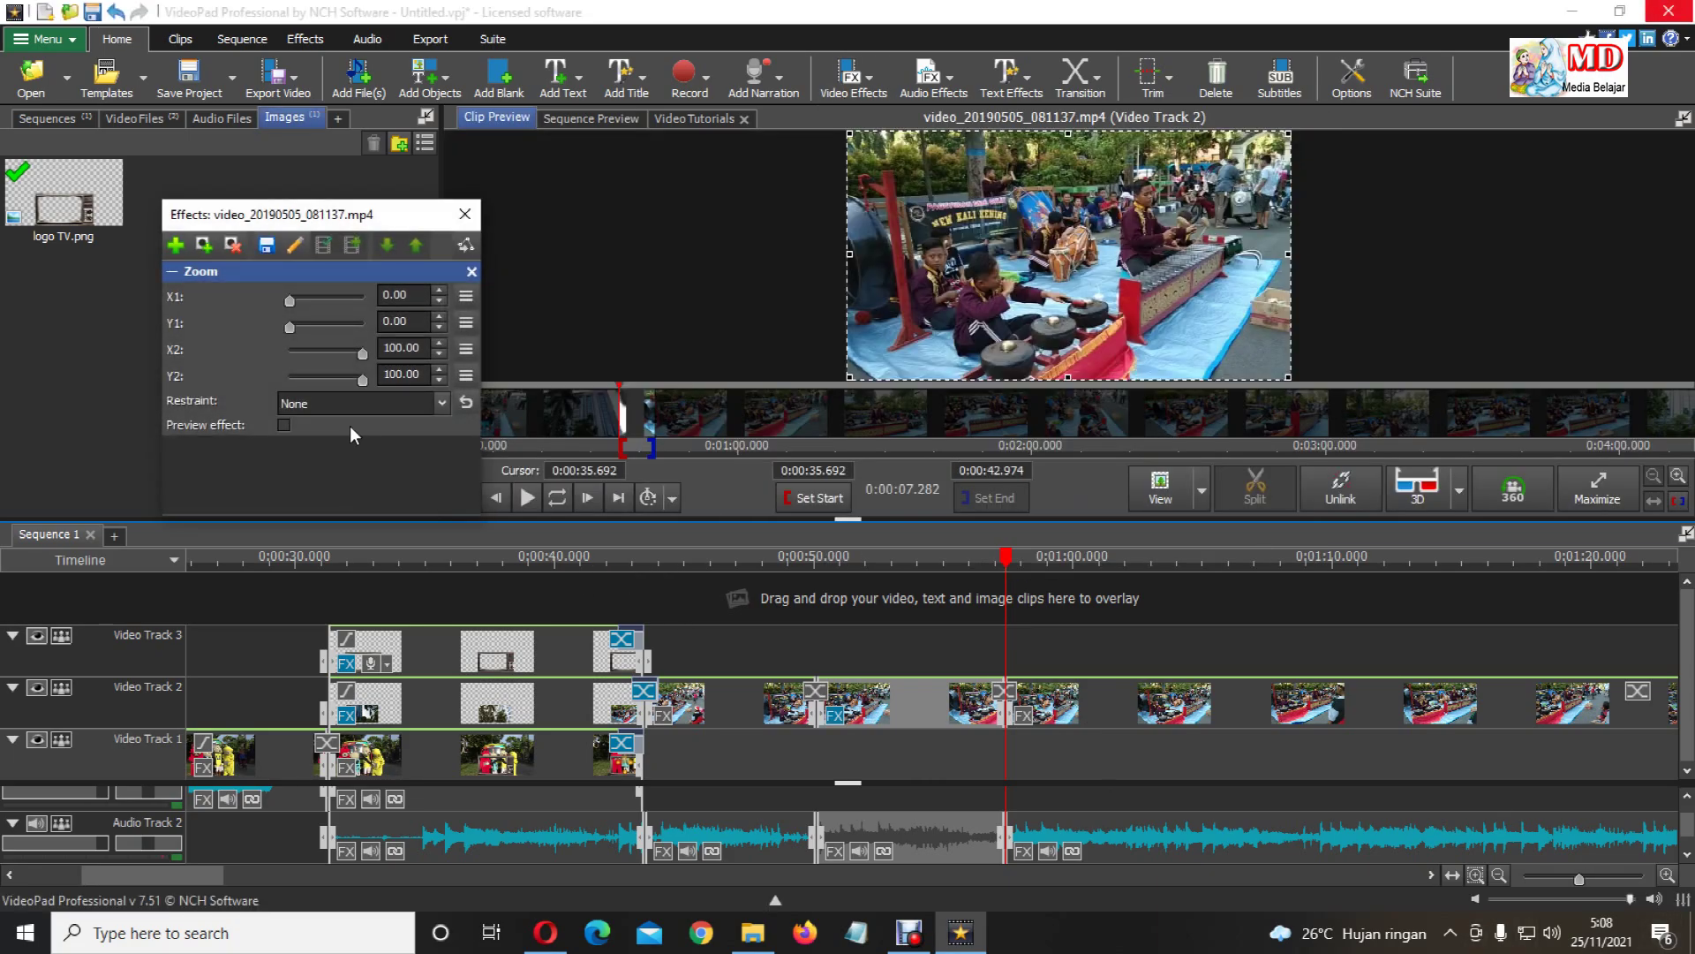
click(352, 404)
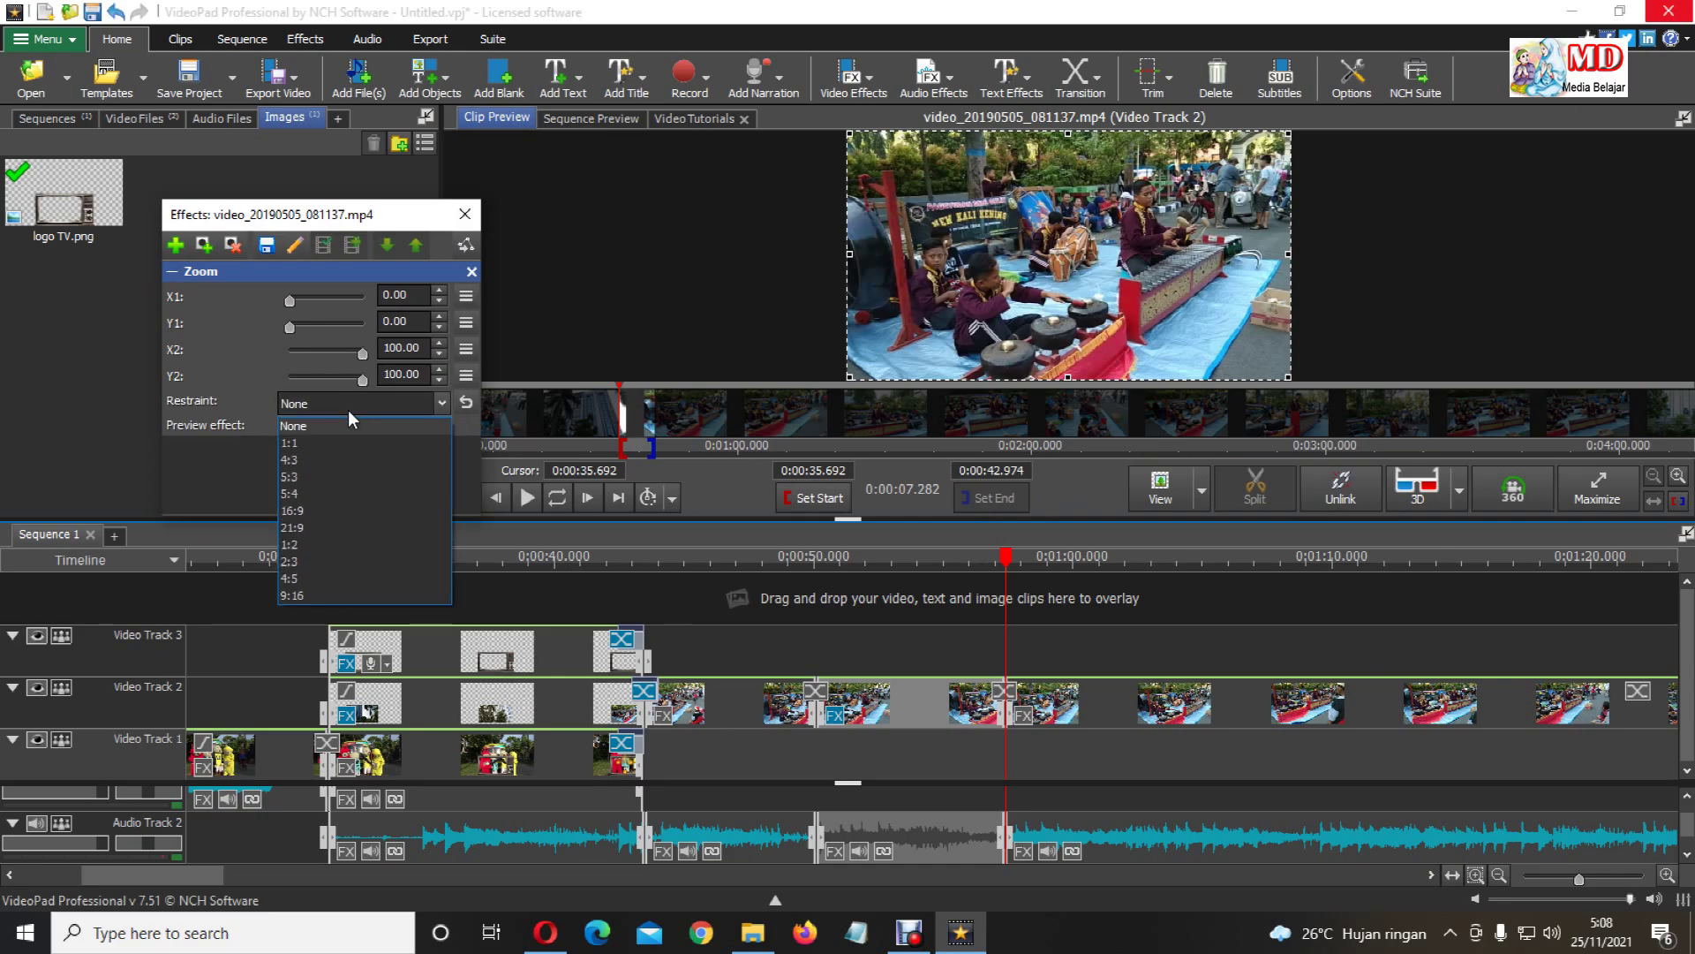
click(317, 510)
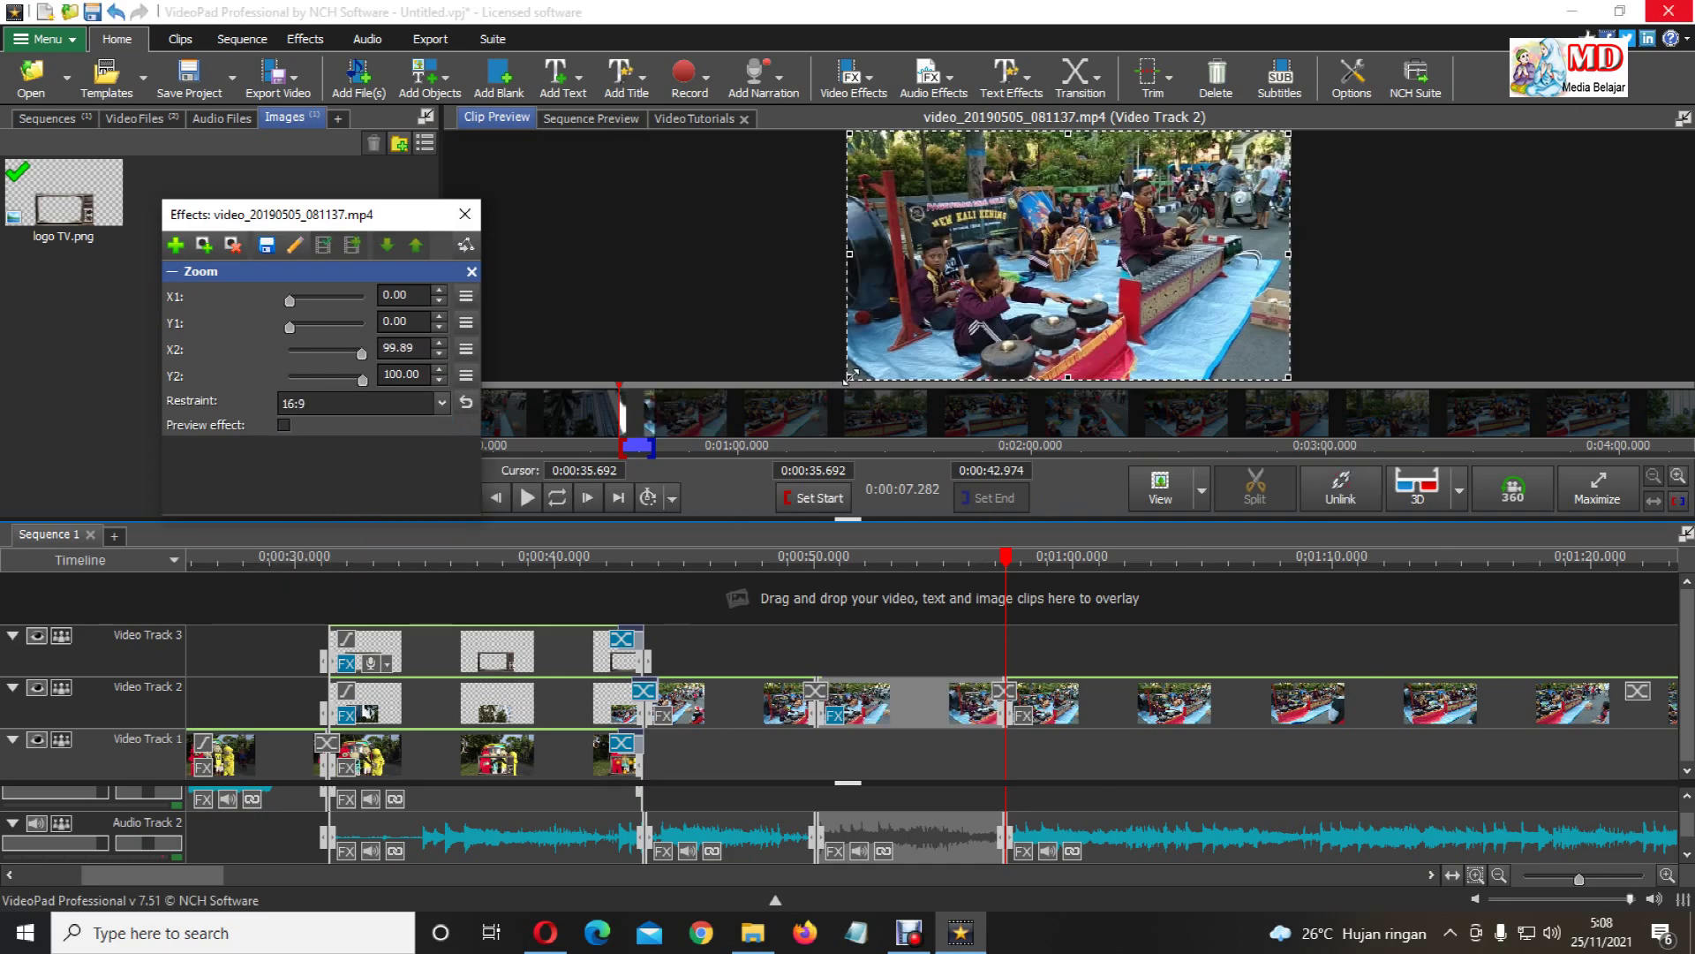
Frame the zoom area on the metallophone player, about X1 36, Y1 11, X2 100, Y2 75, and turn on the effect preview.
drag(850, 377, 969, 309)
drag(1083, 319, 1084, 316)
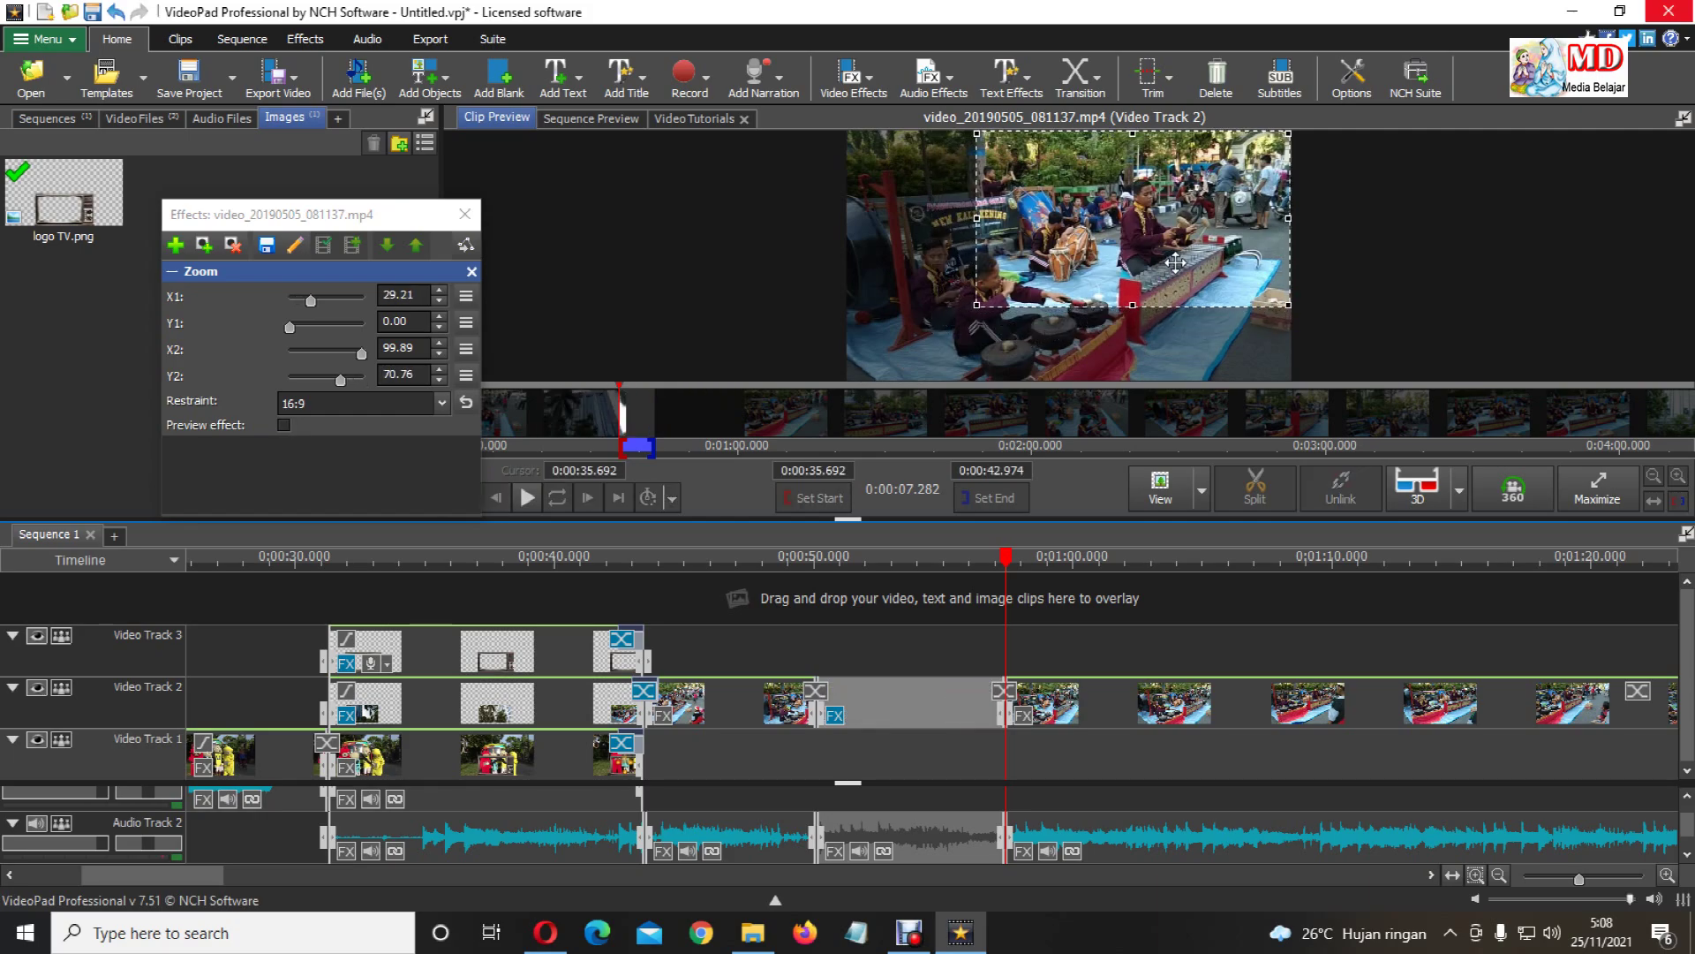
drag(1181, 270, 1180, 294)
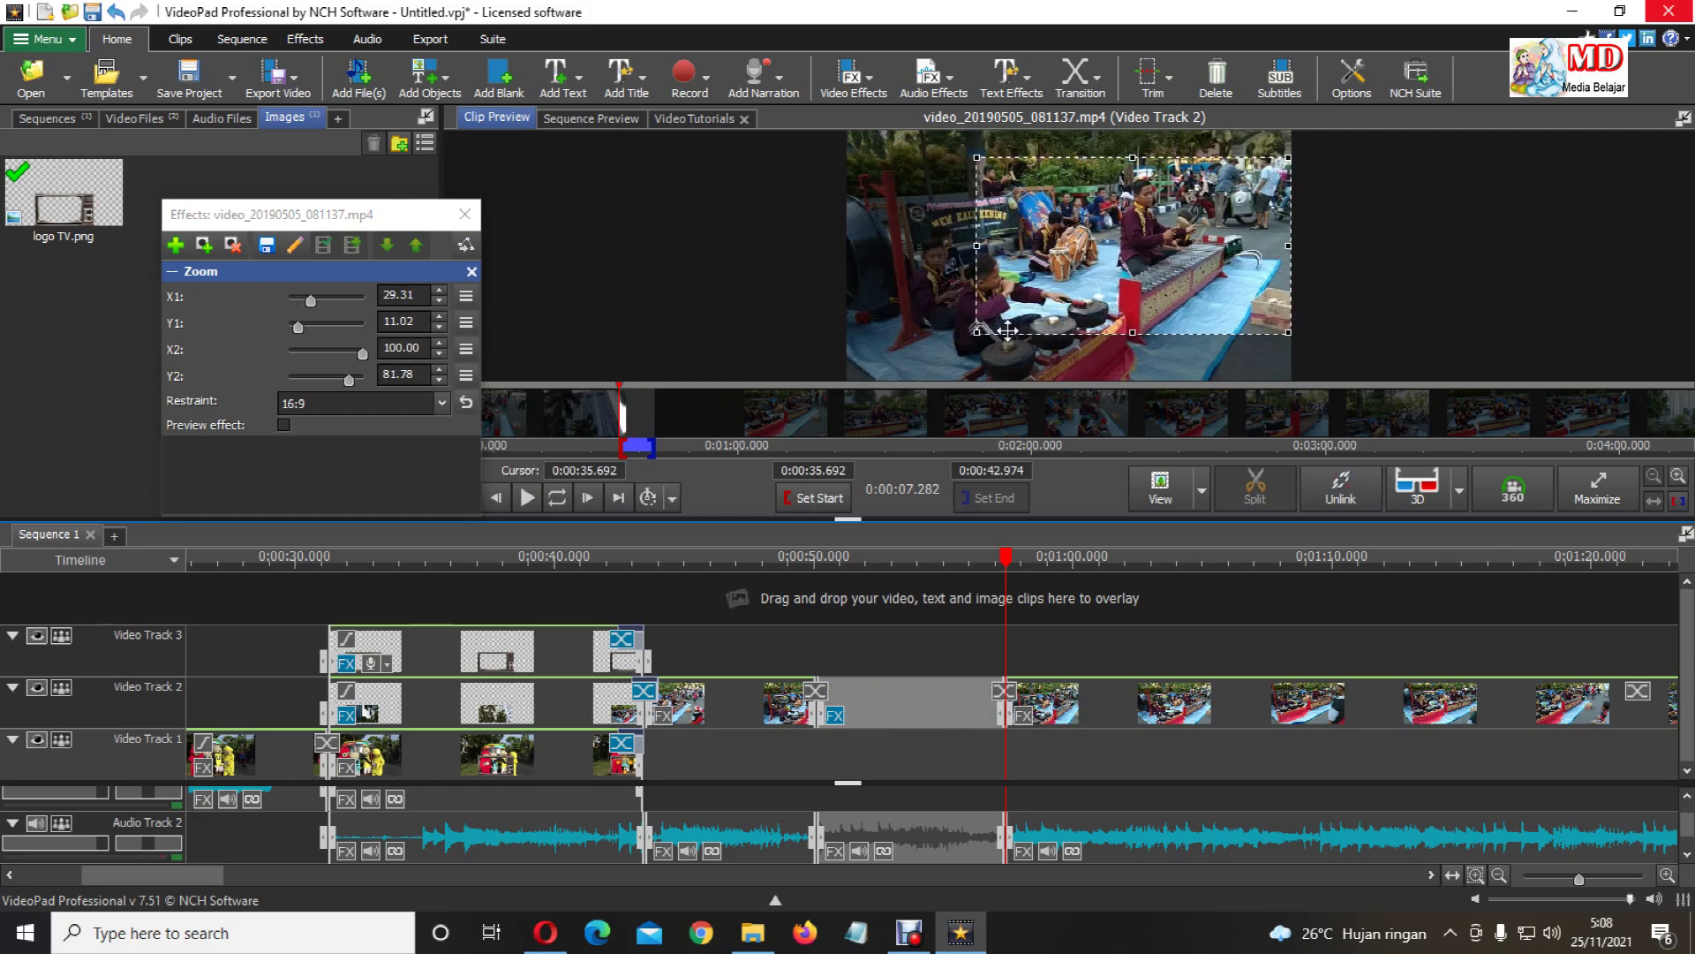
drag(981, 334, 1003, 318)
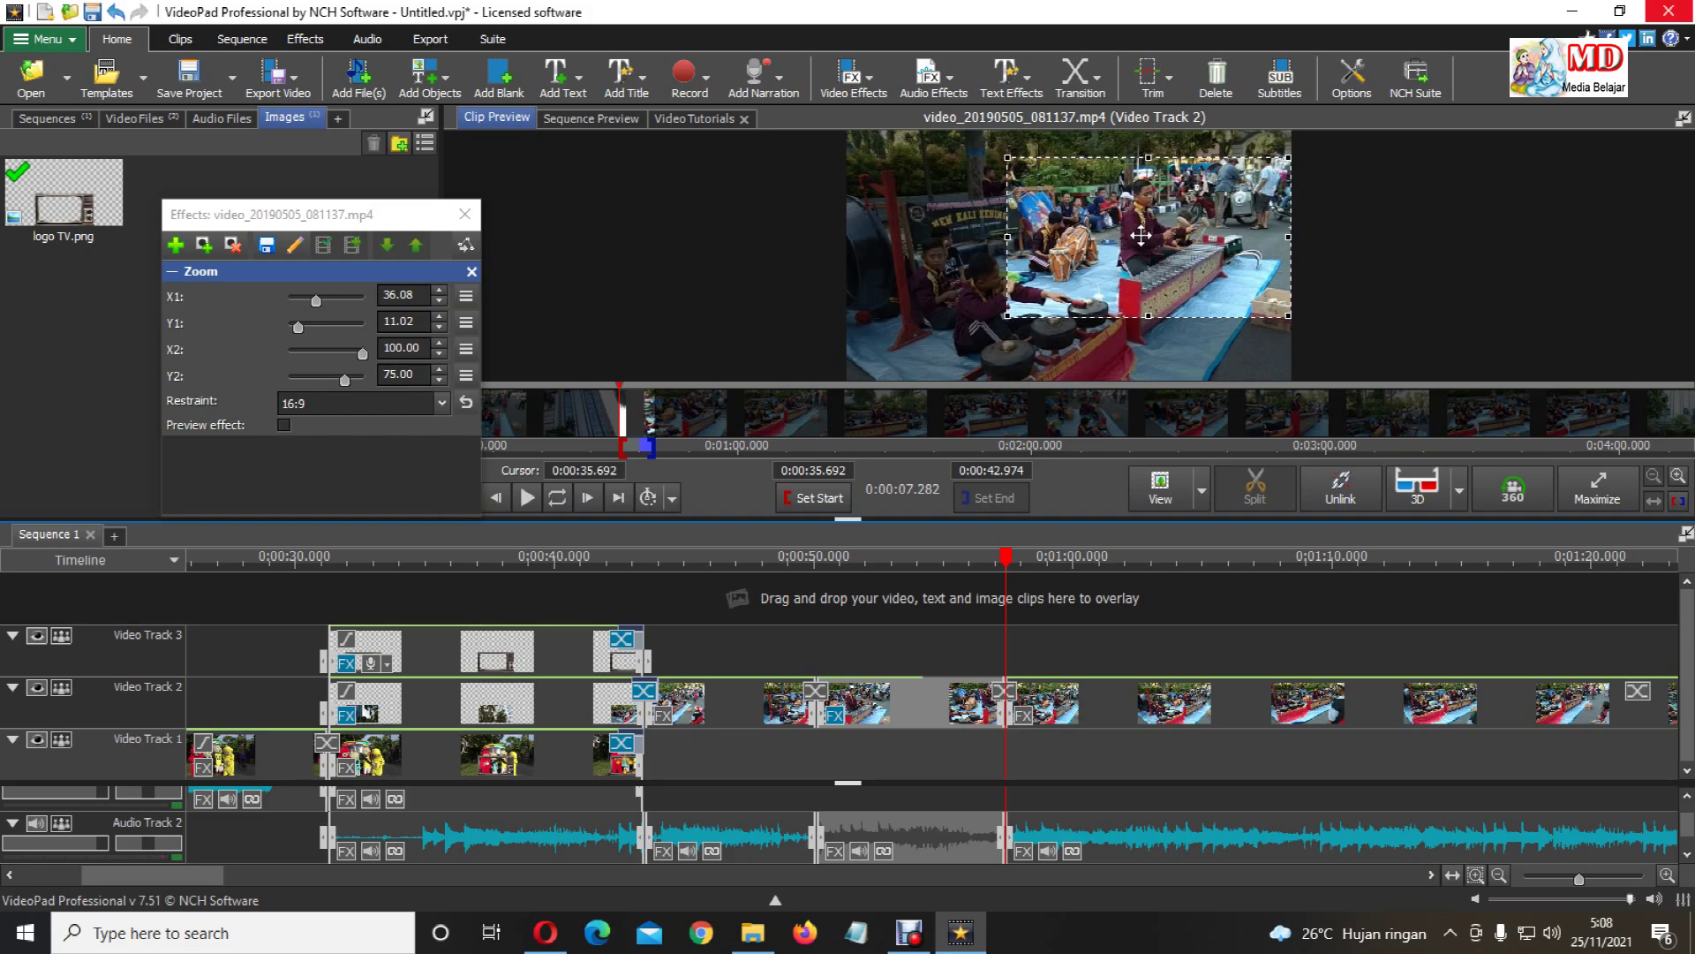
click(283, 432)
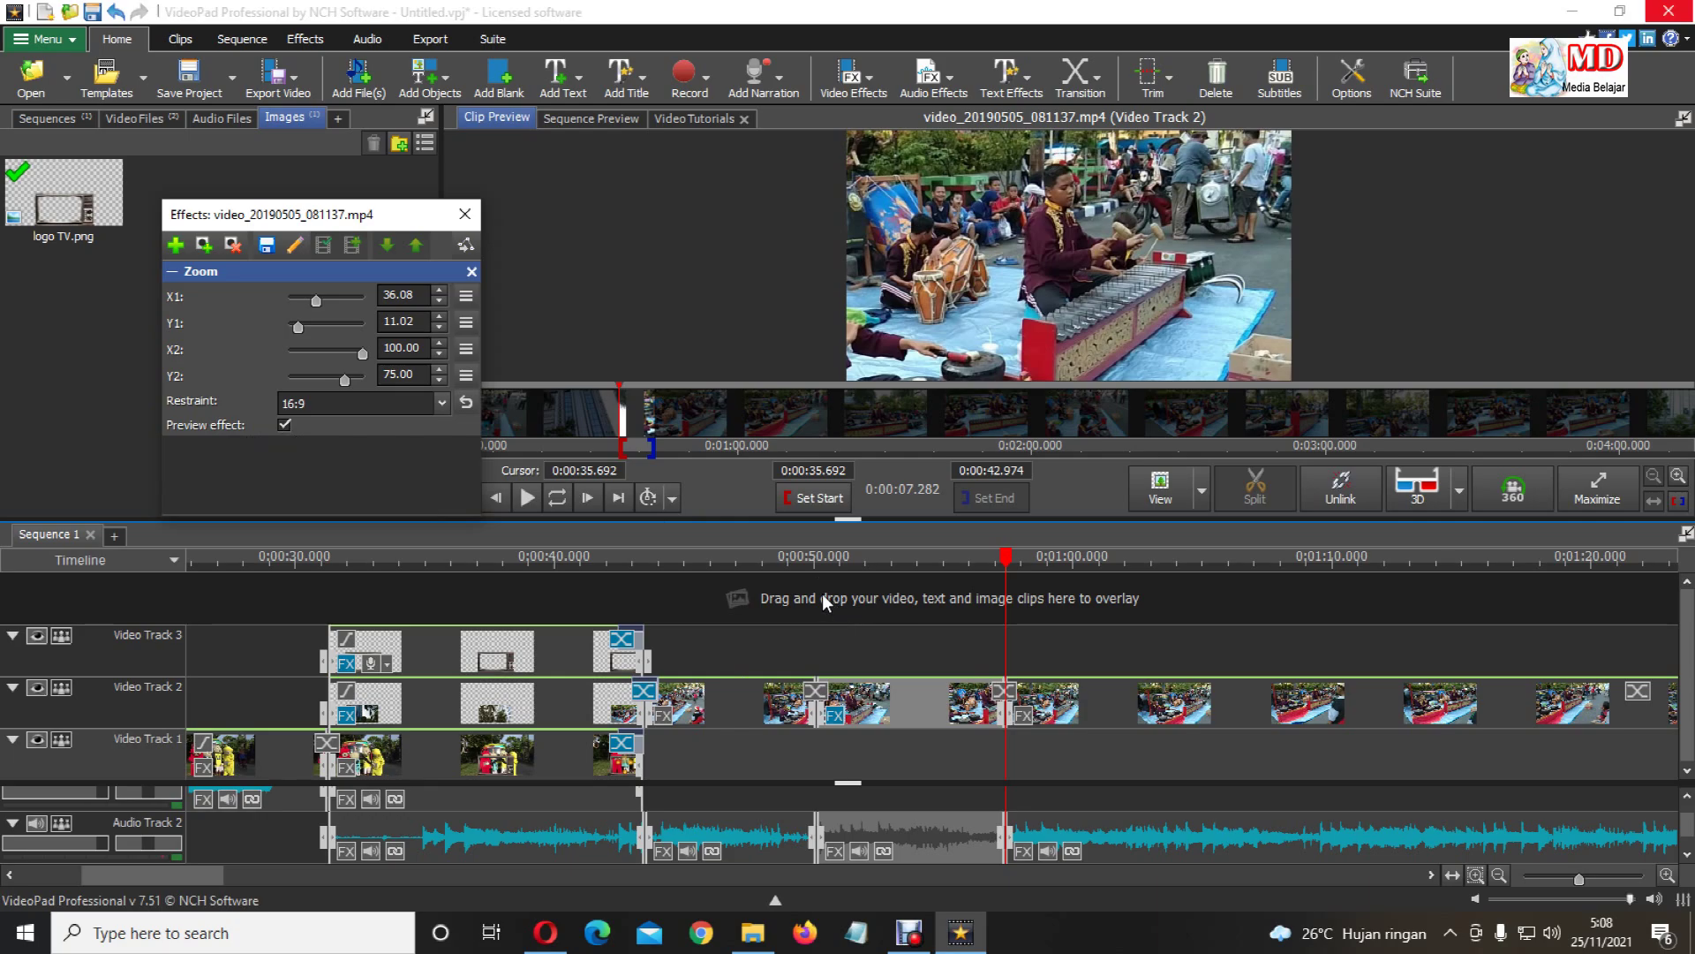
Play the sequence from 0:00:49.606 past the end of the zoomed segment to check the close-up.
click(803, 567)
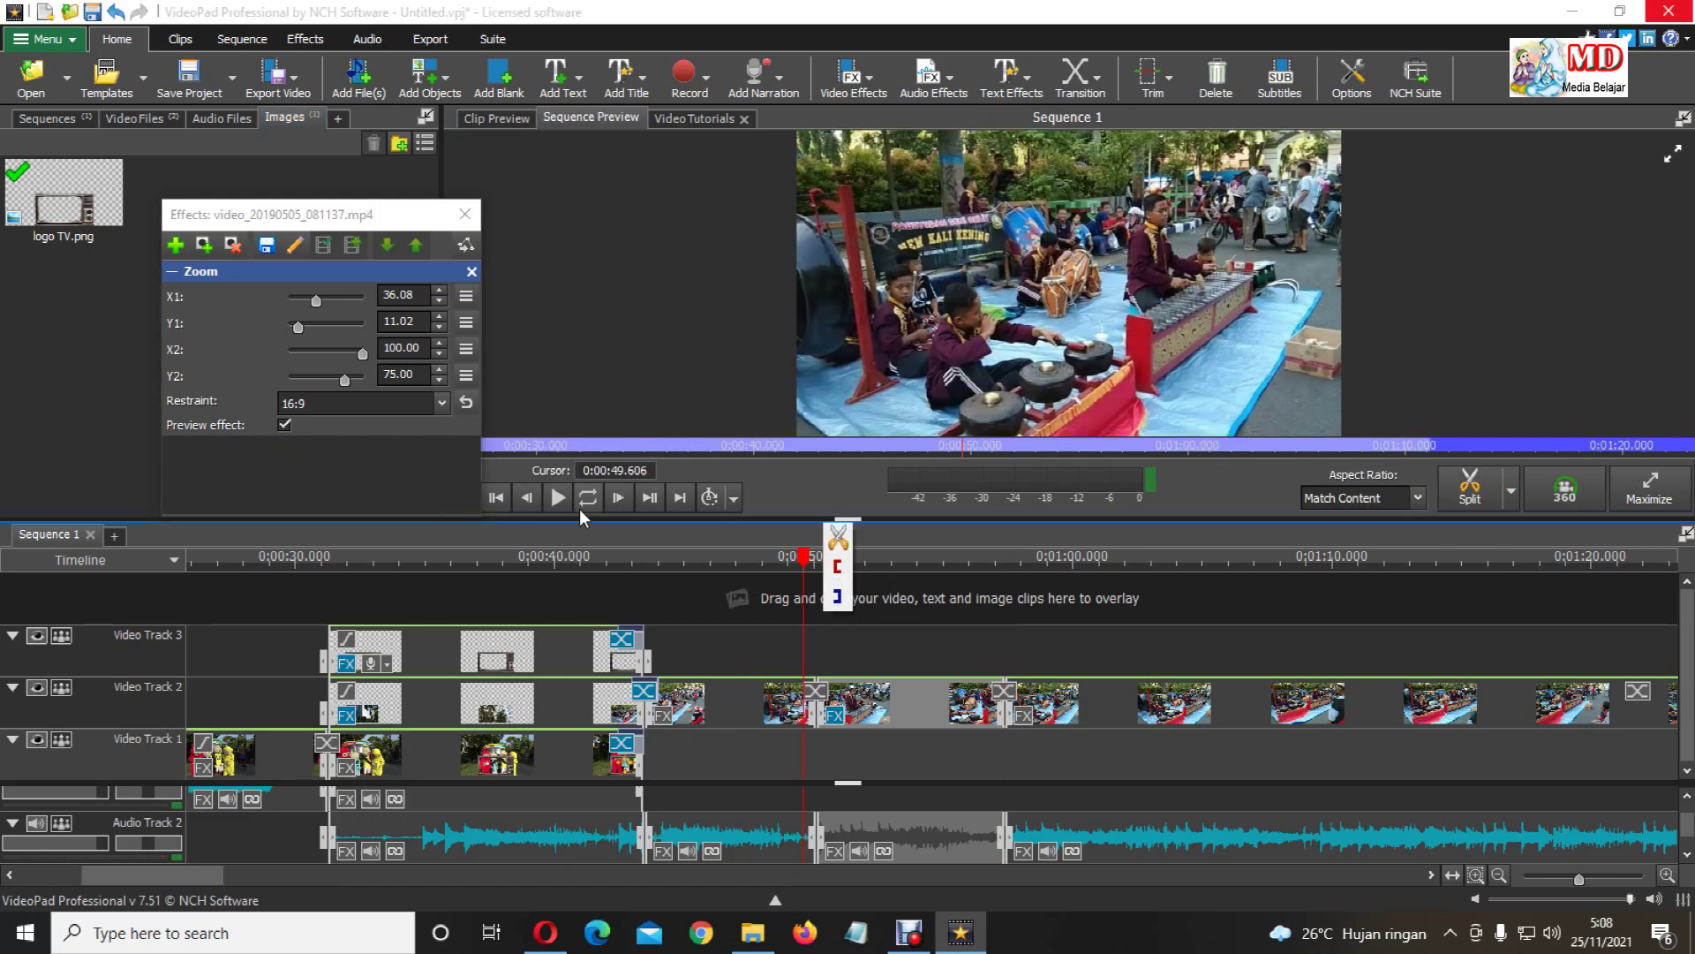
click(558, 497)
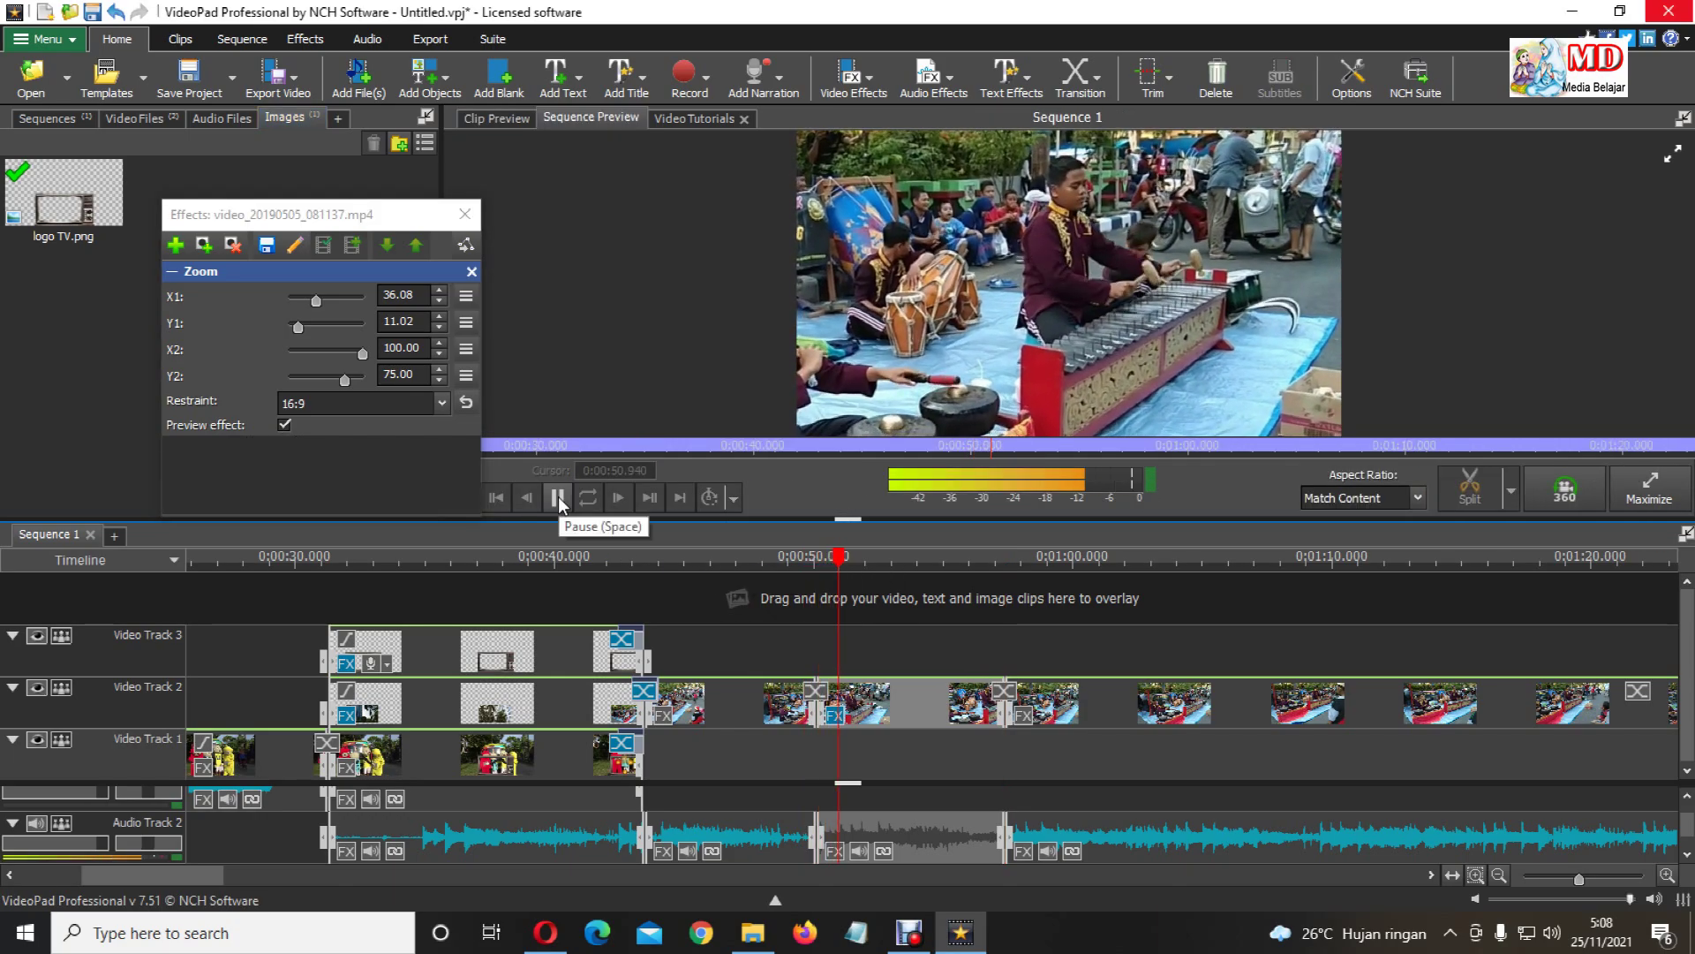
click(801, 562)
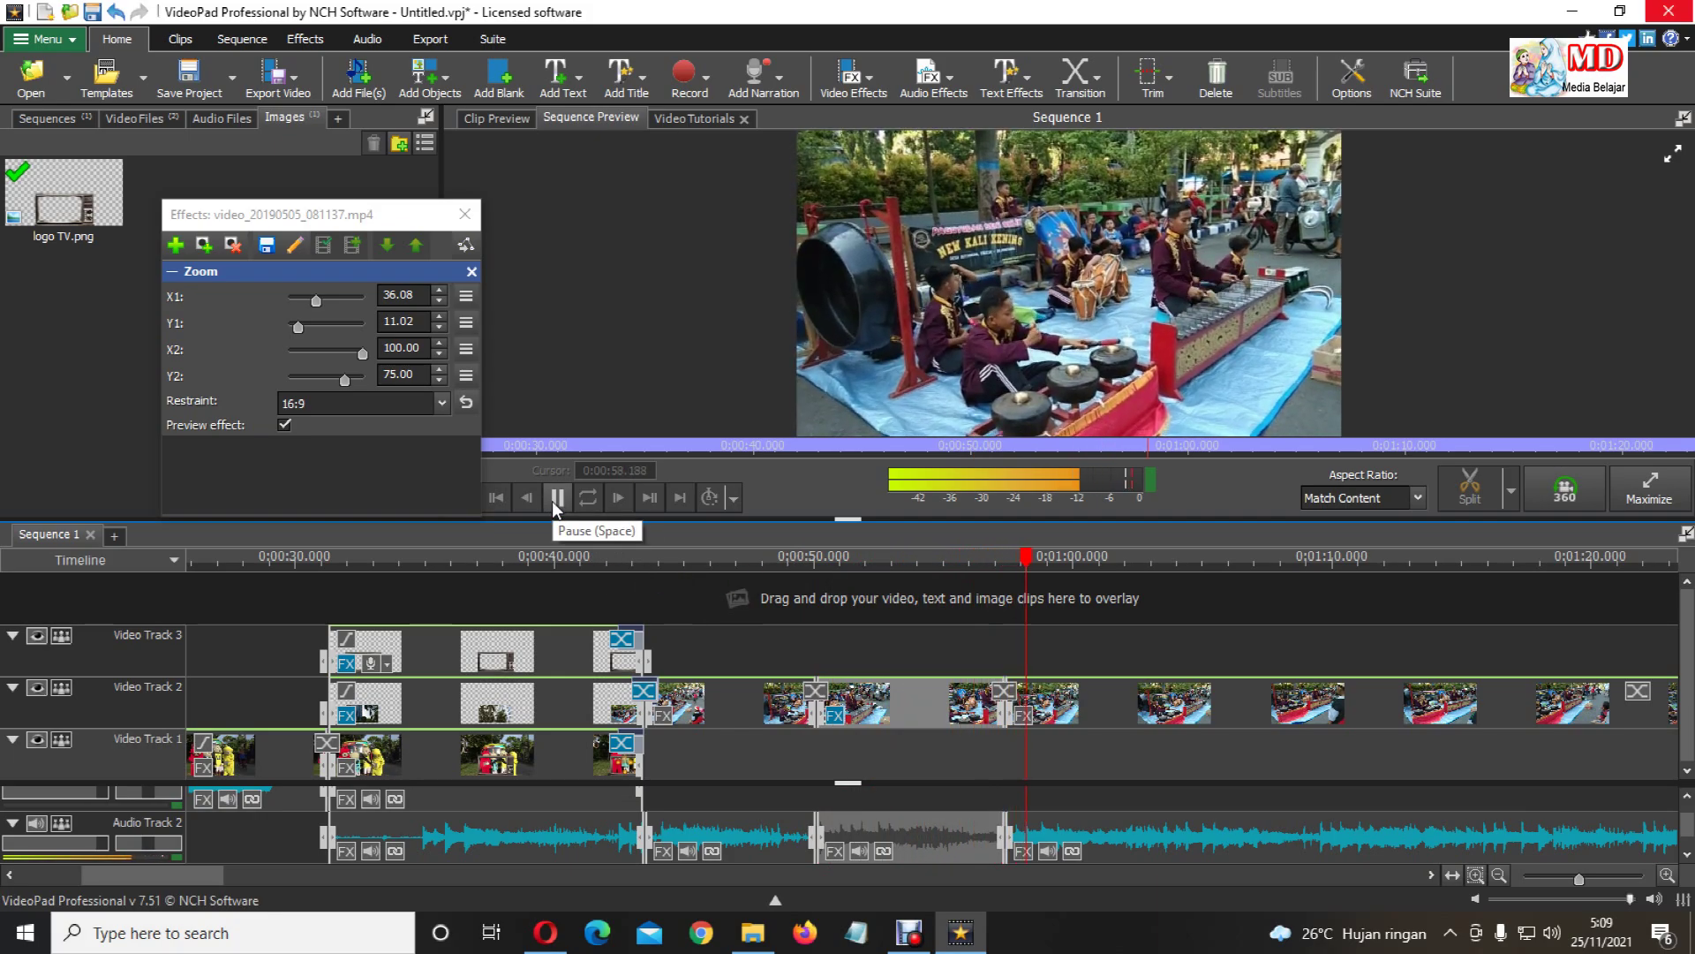
click(558, 497)
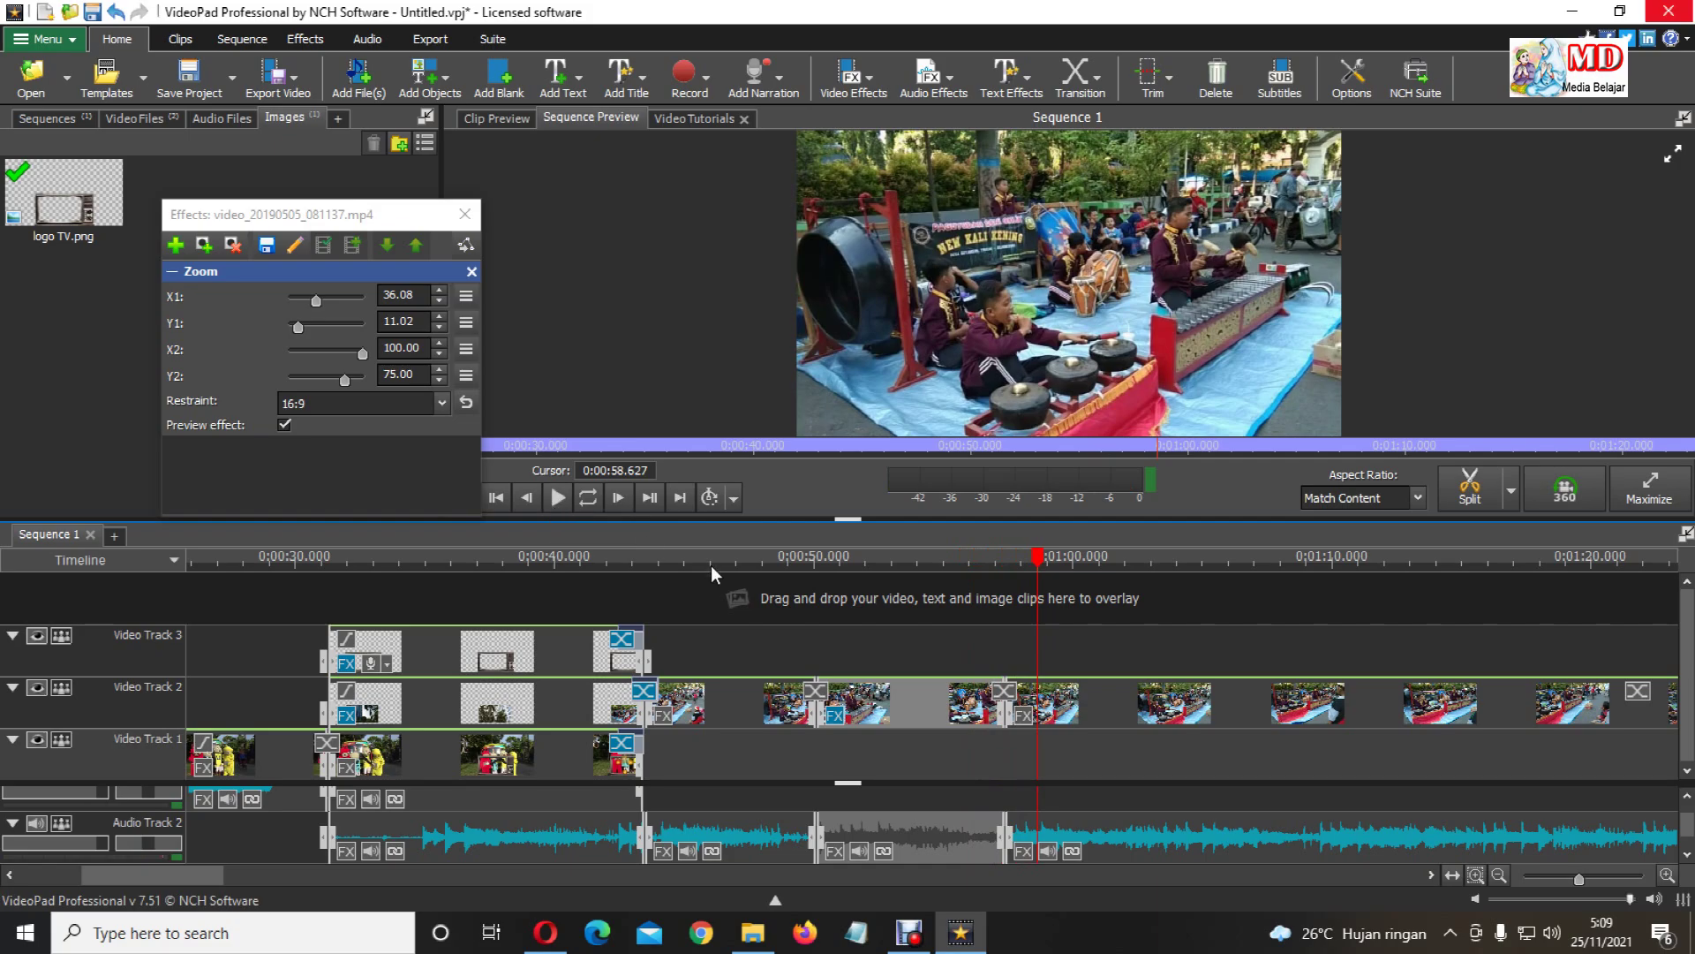
Split the remaining performance footage on Video Track 2 at 0:01:08.798 and again at 0:01:15.100.
scroll(1111, 723, down, 1)
scroll(1111, 725, down, 4)
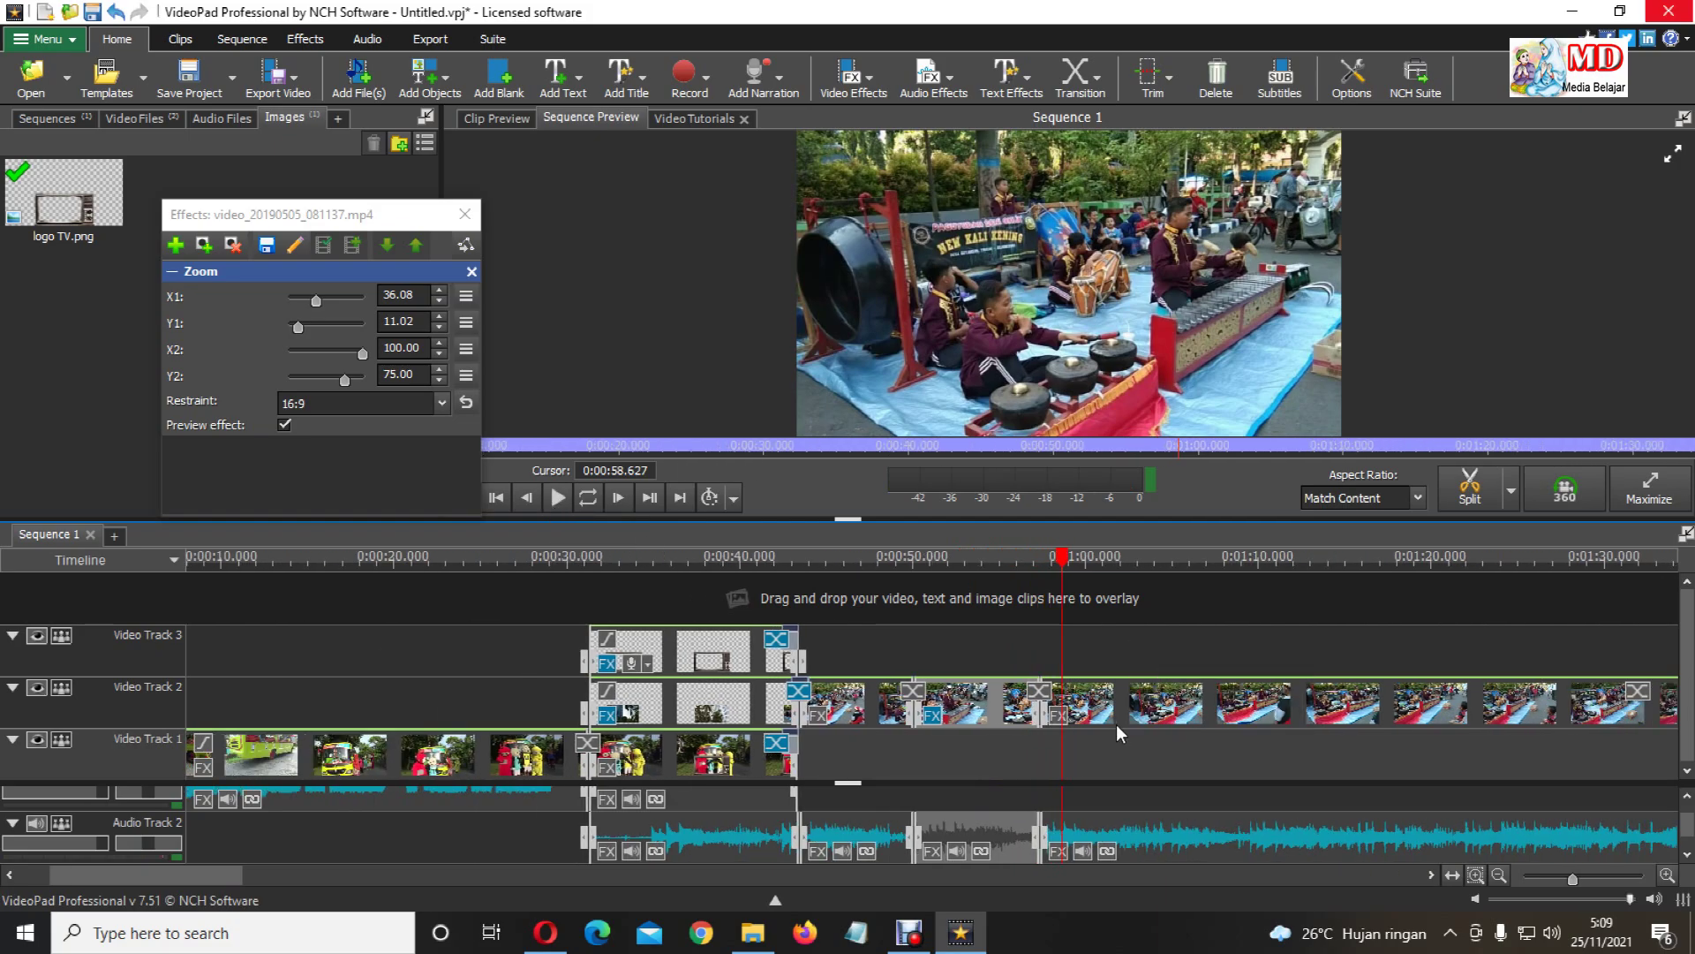
scroll(1018, 731, down, 2)
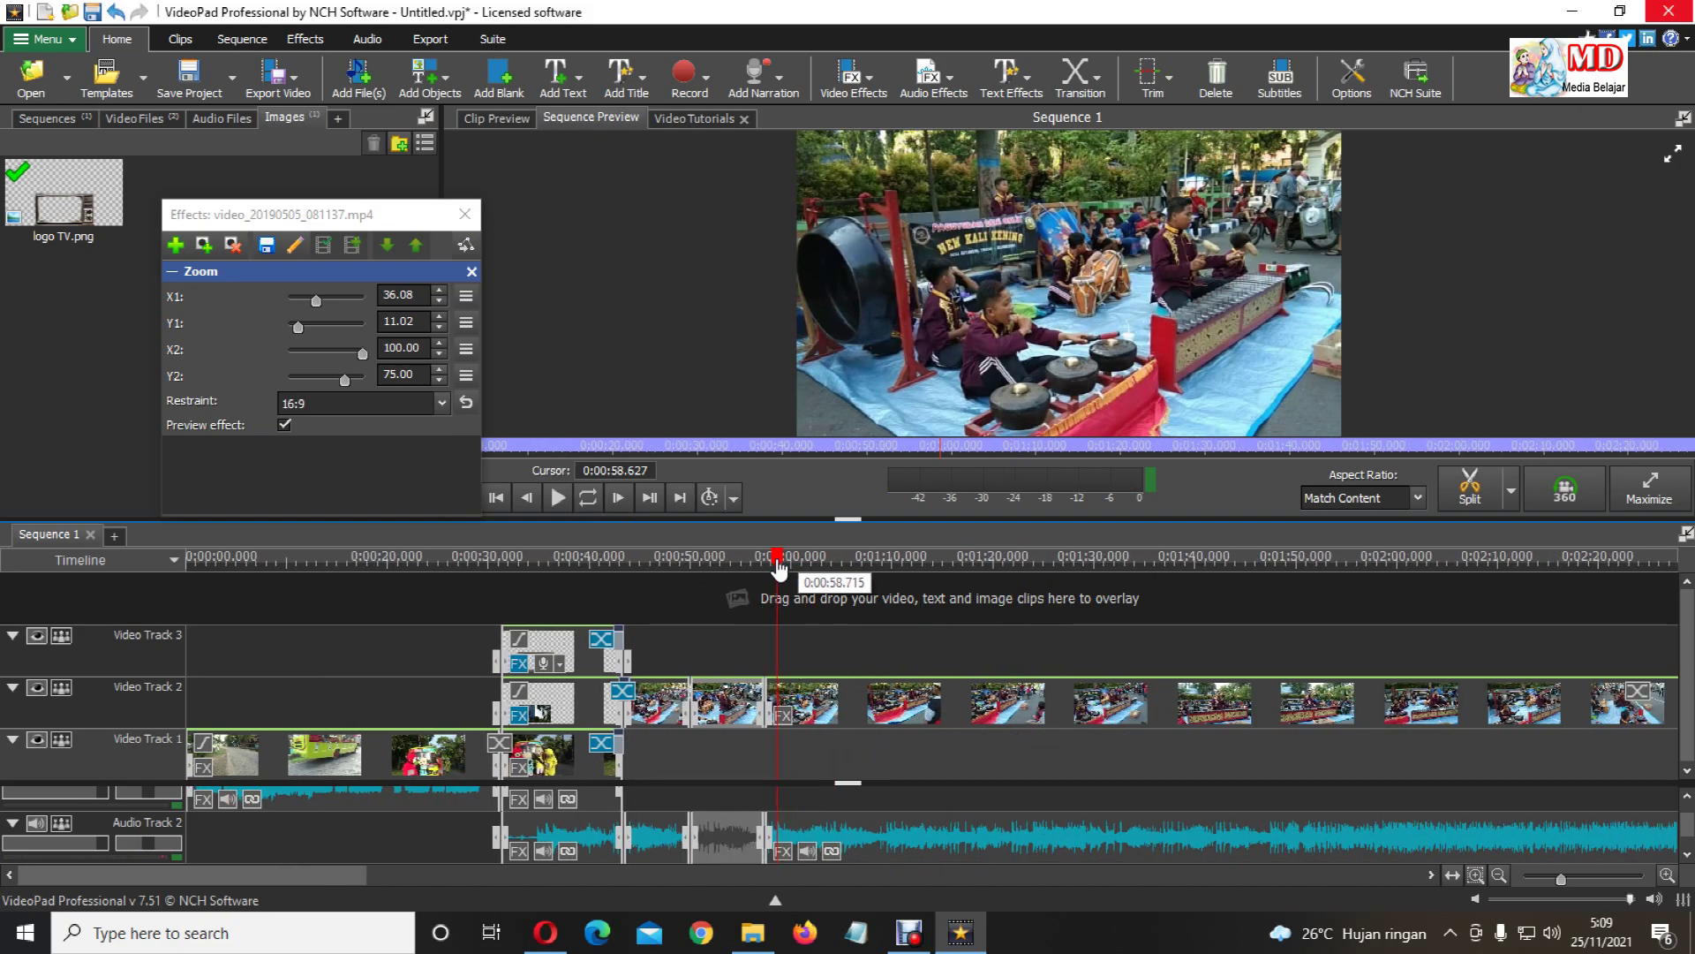
drag(786, 578, 924, 689)
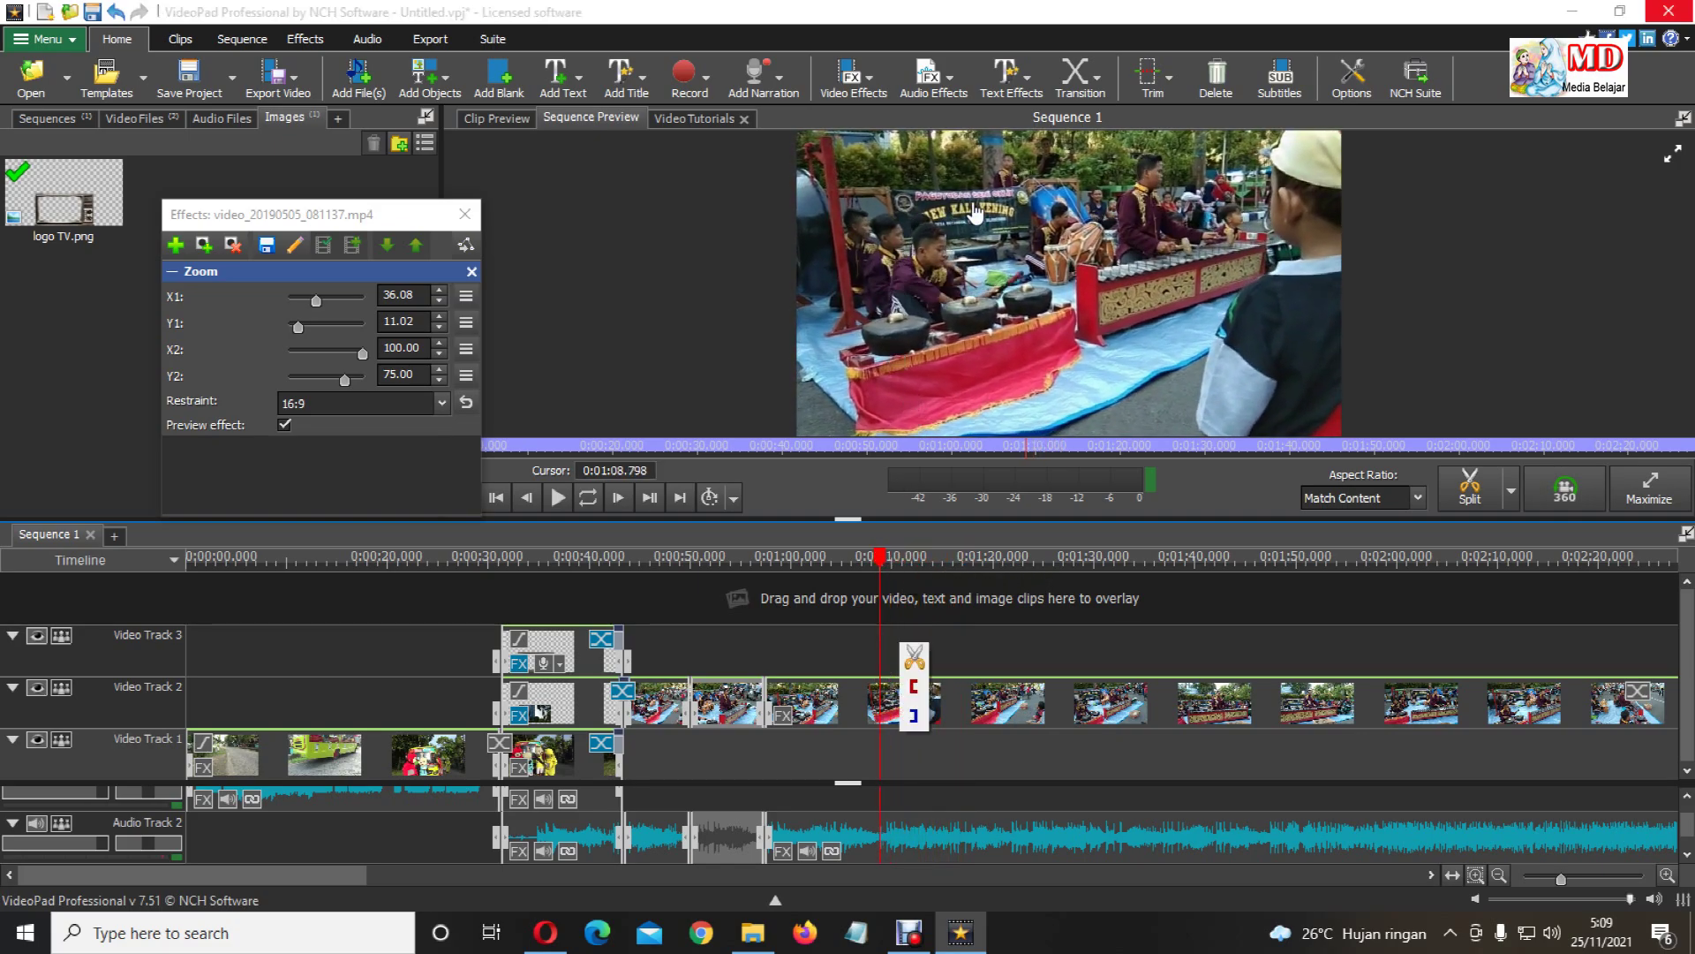
click(1470, 486)
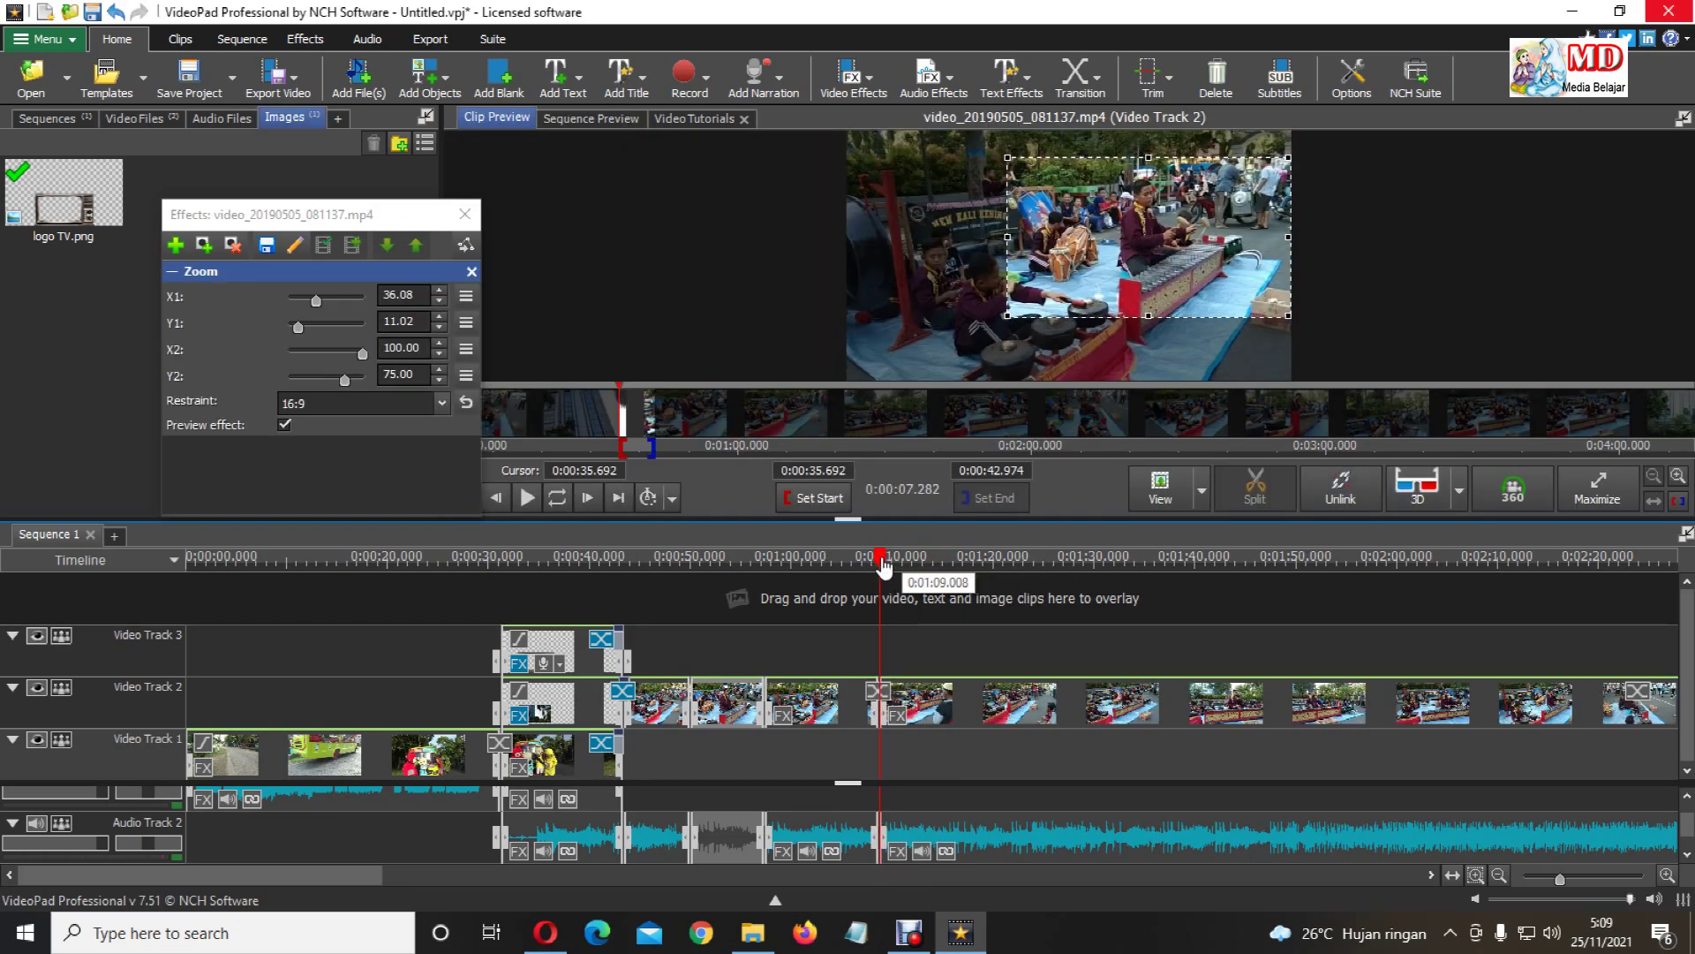
drag(883, 565, 945, 615)
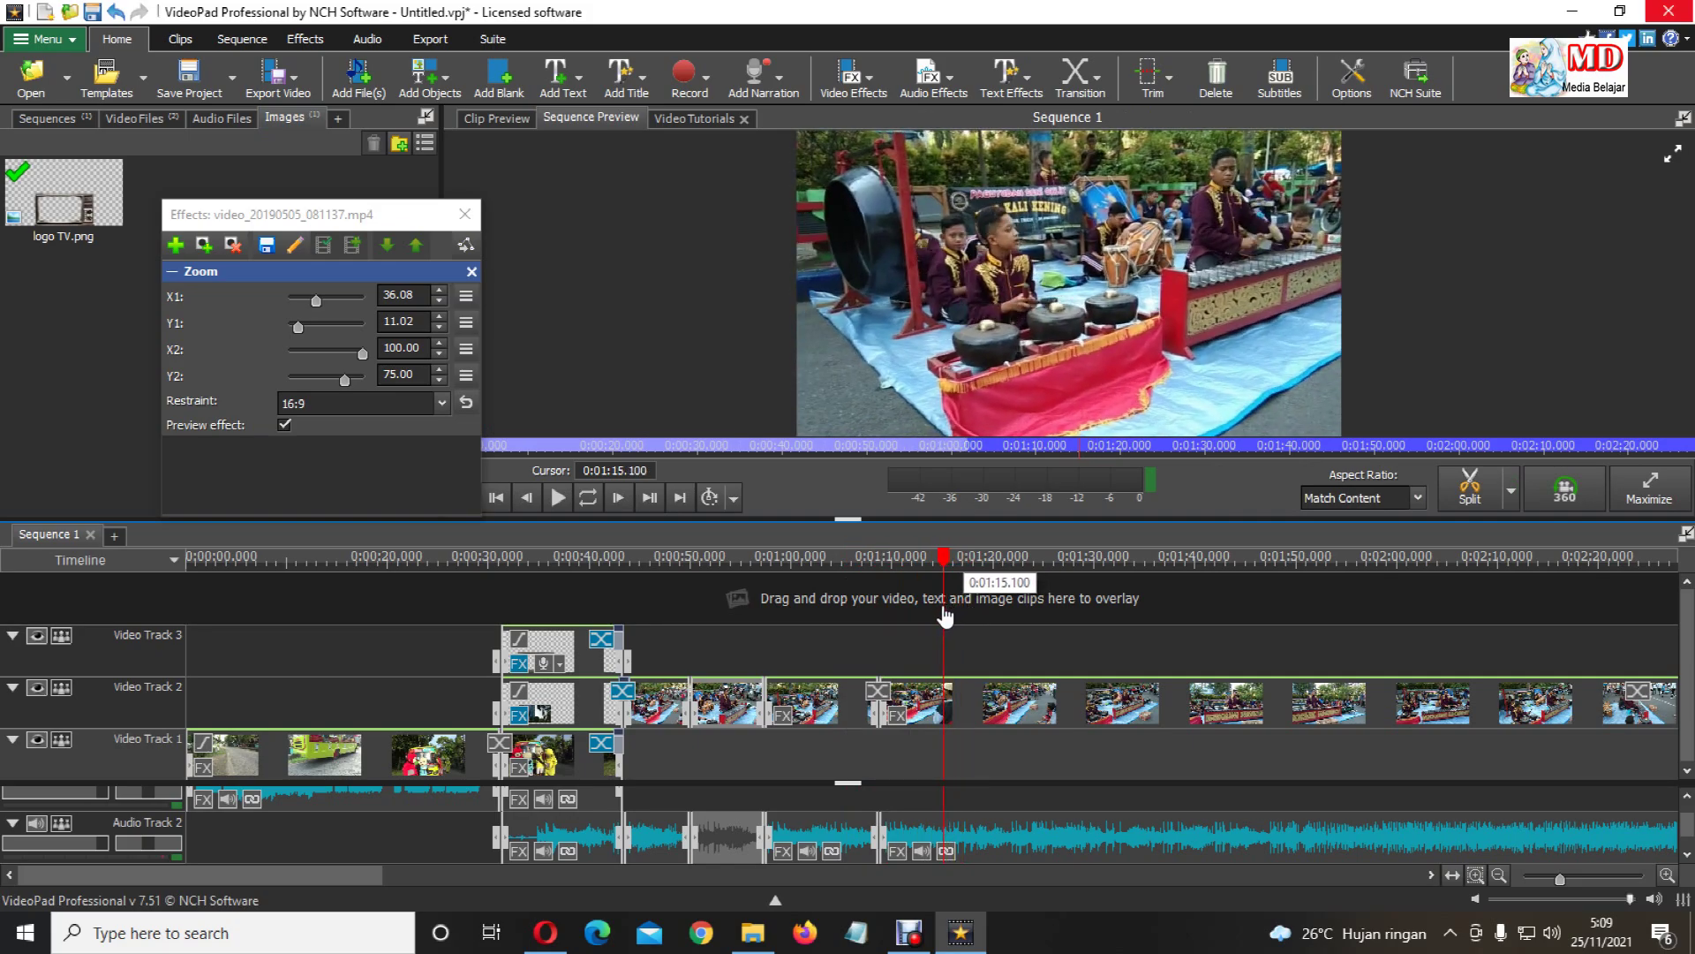
click(1471, 490)
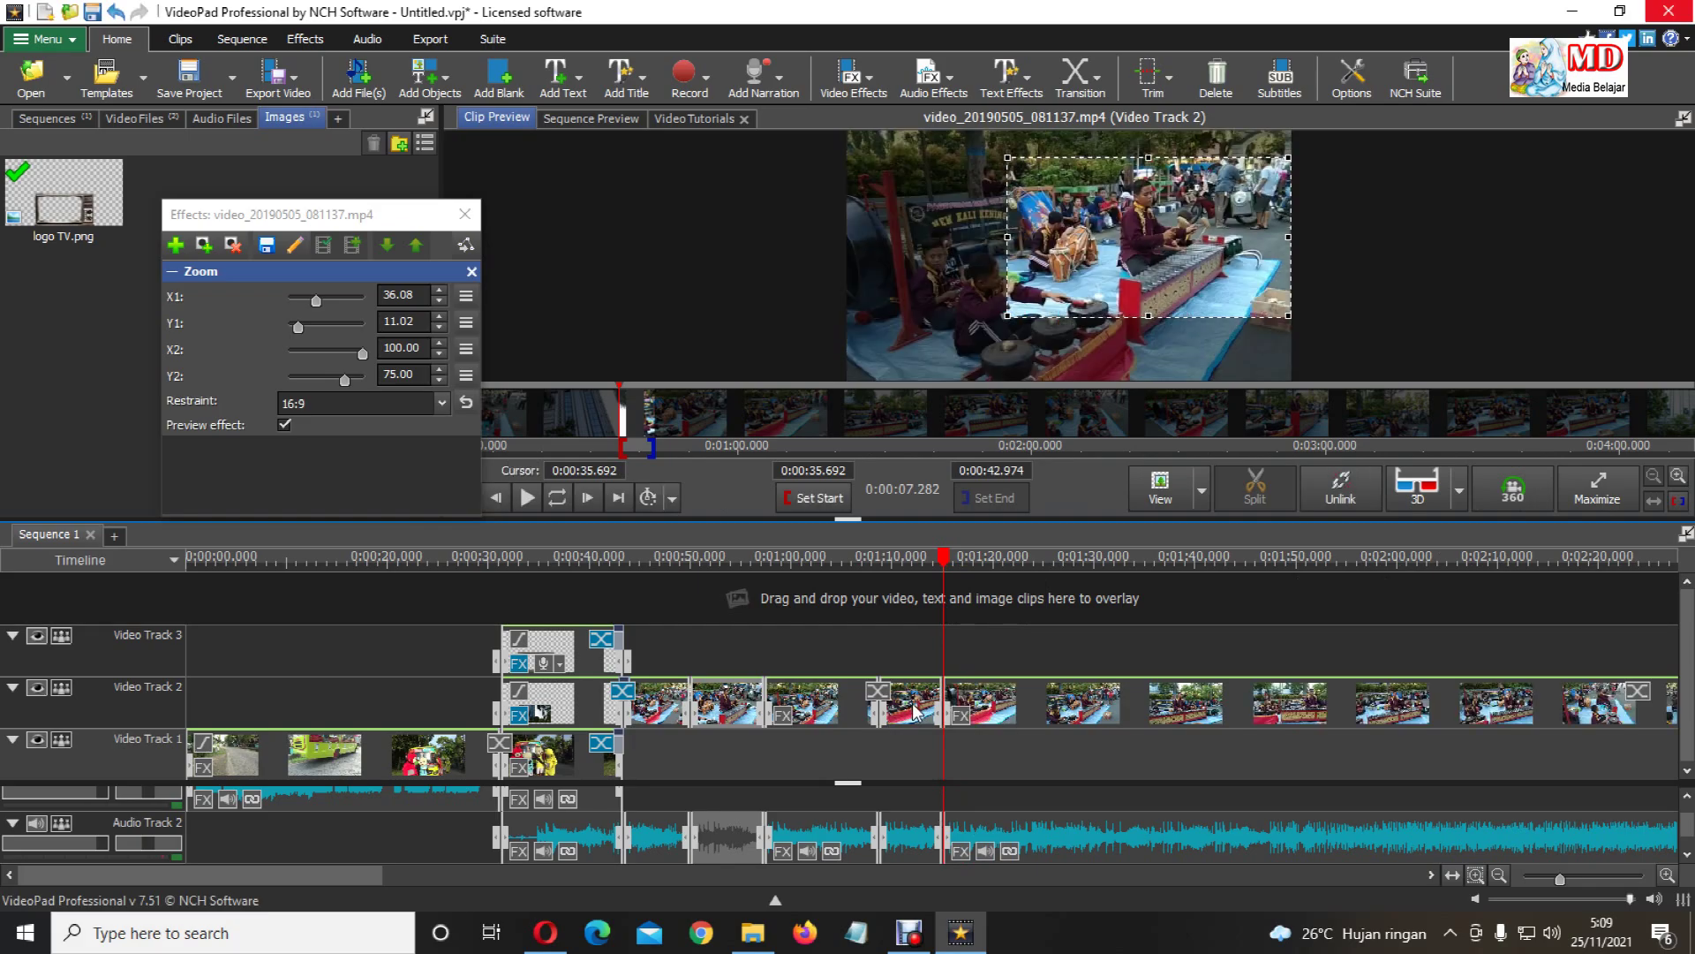
Add a 16:9 Zoom effect to the newly split segment, shrinking its area to about X1 0, Y1 32, X2 68, Y2 100.
click(916, 713)
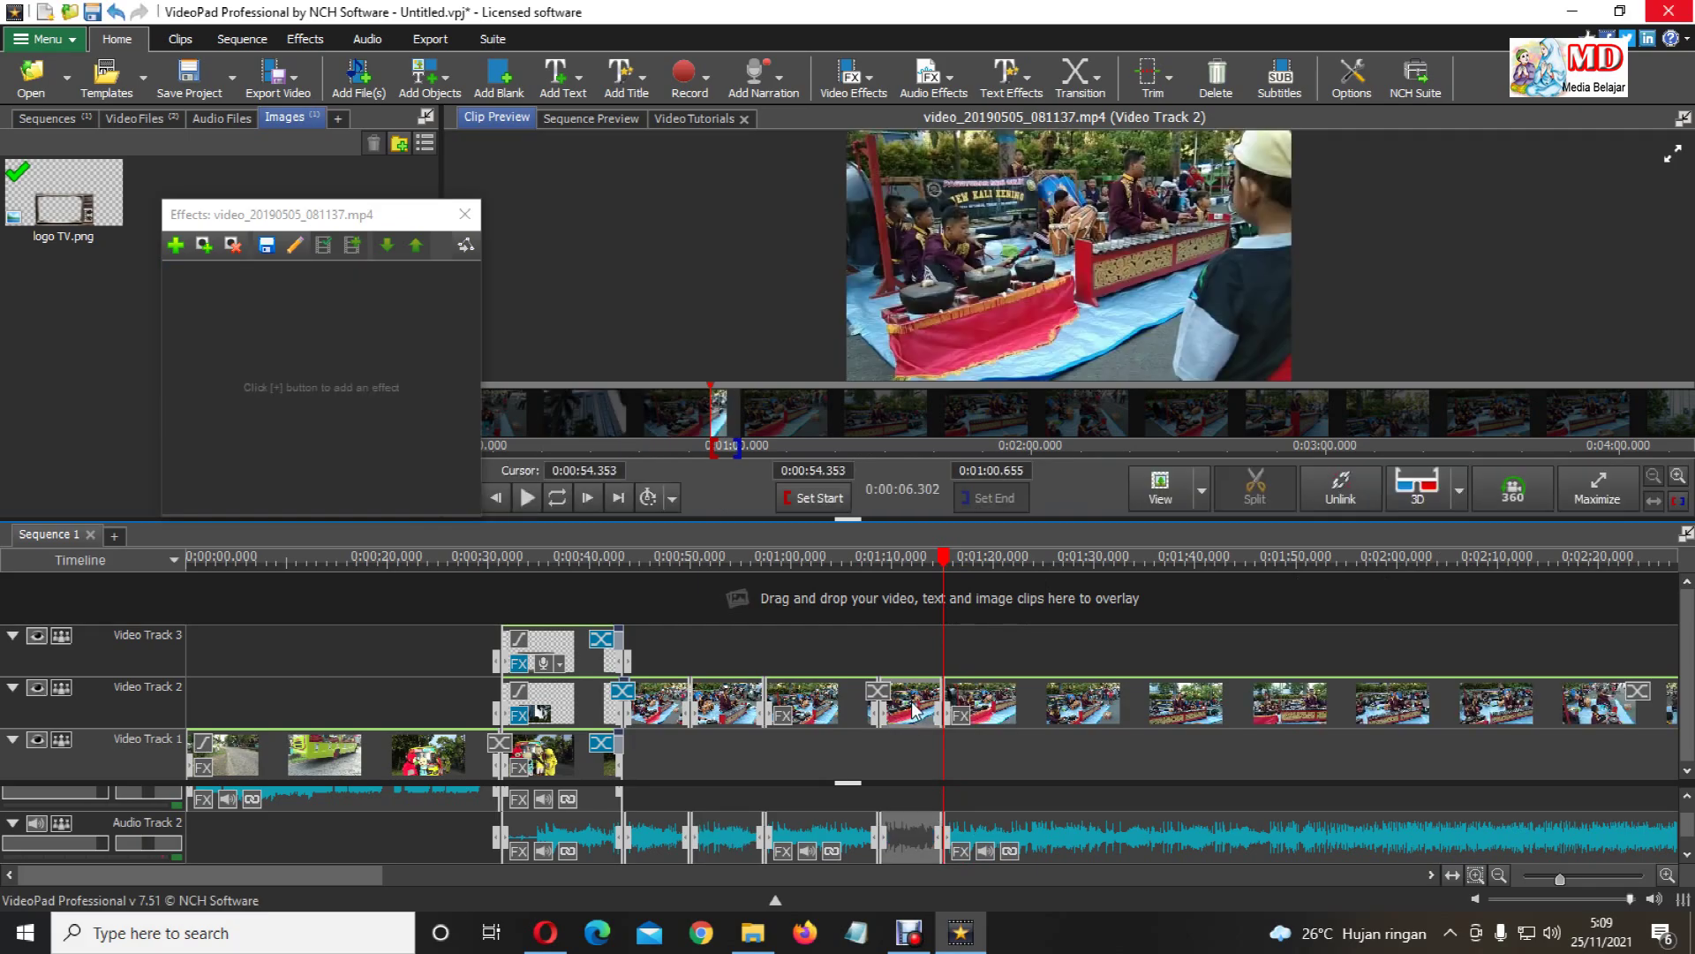
click(852, 79)
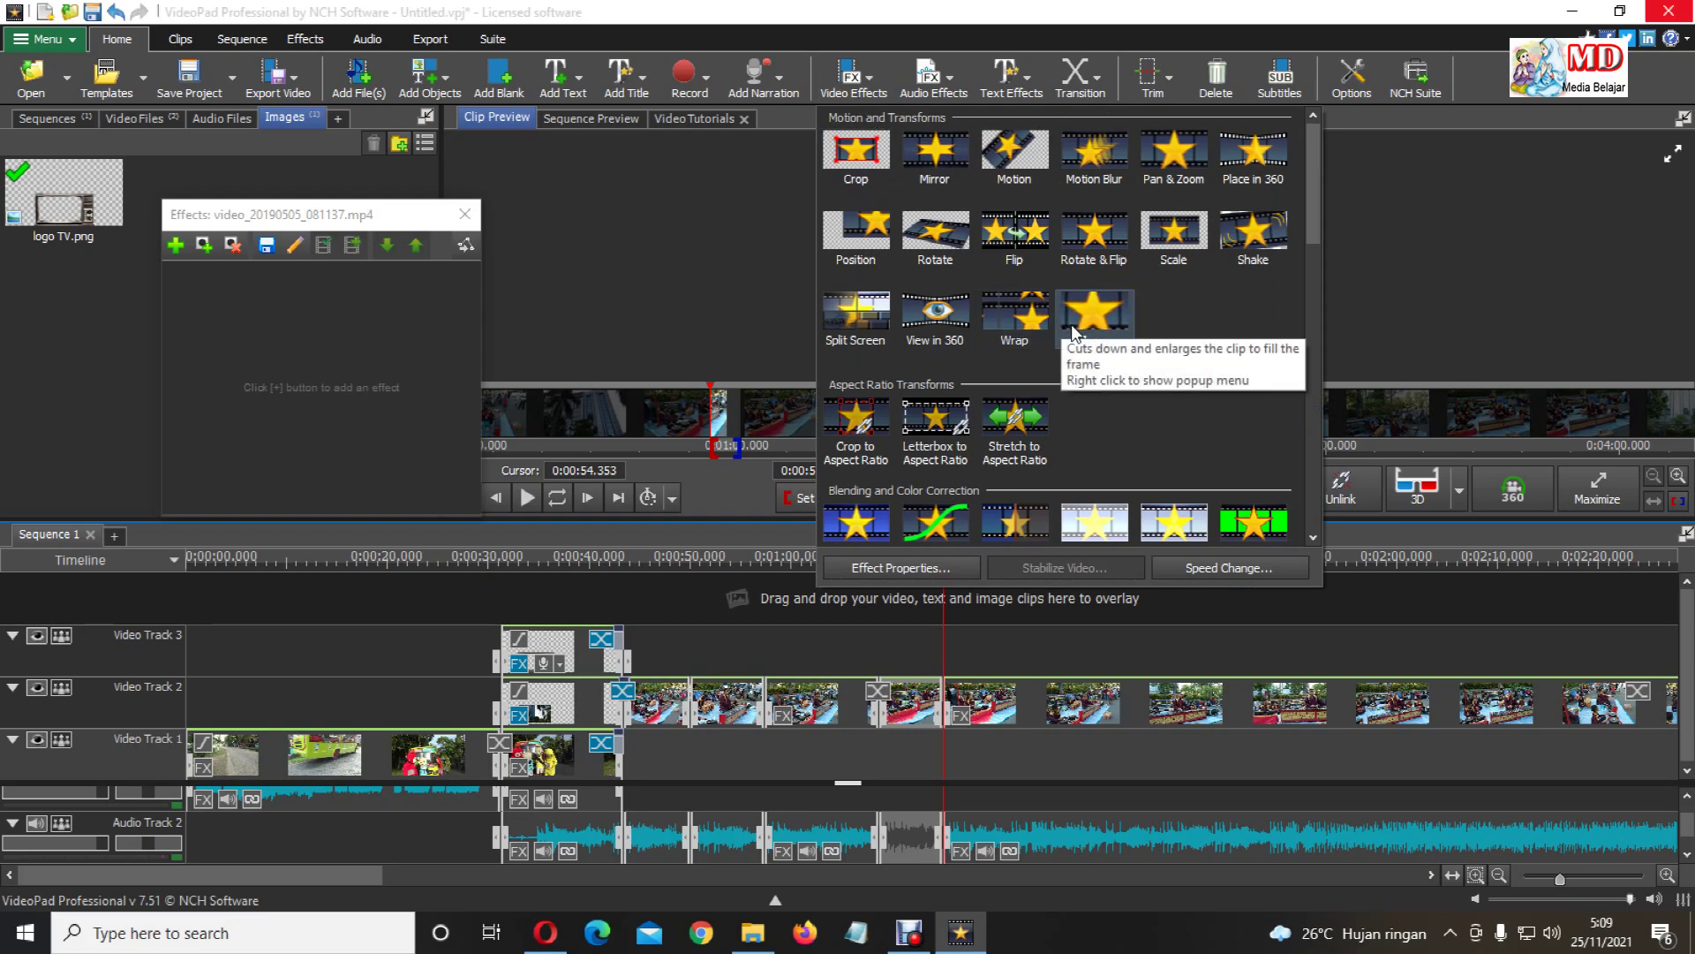
click(1099, 316)
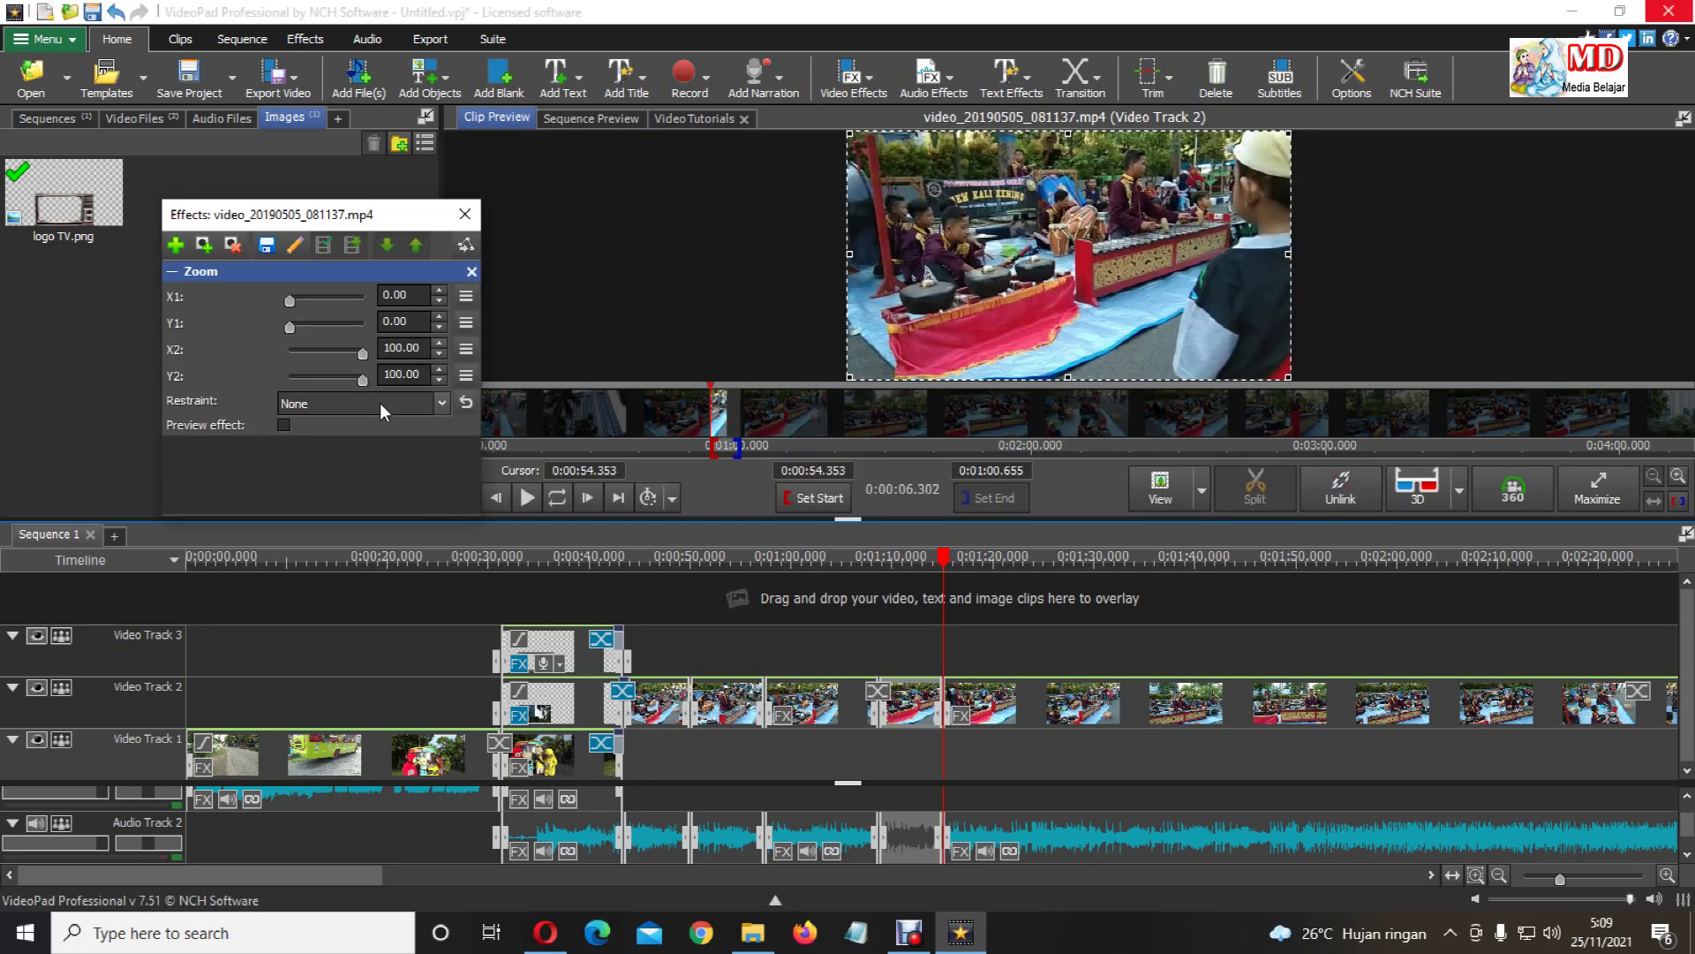
click(364, 403)
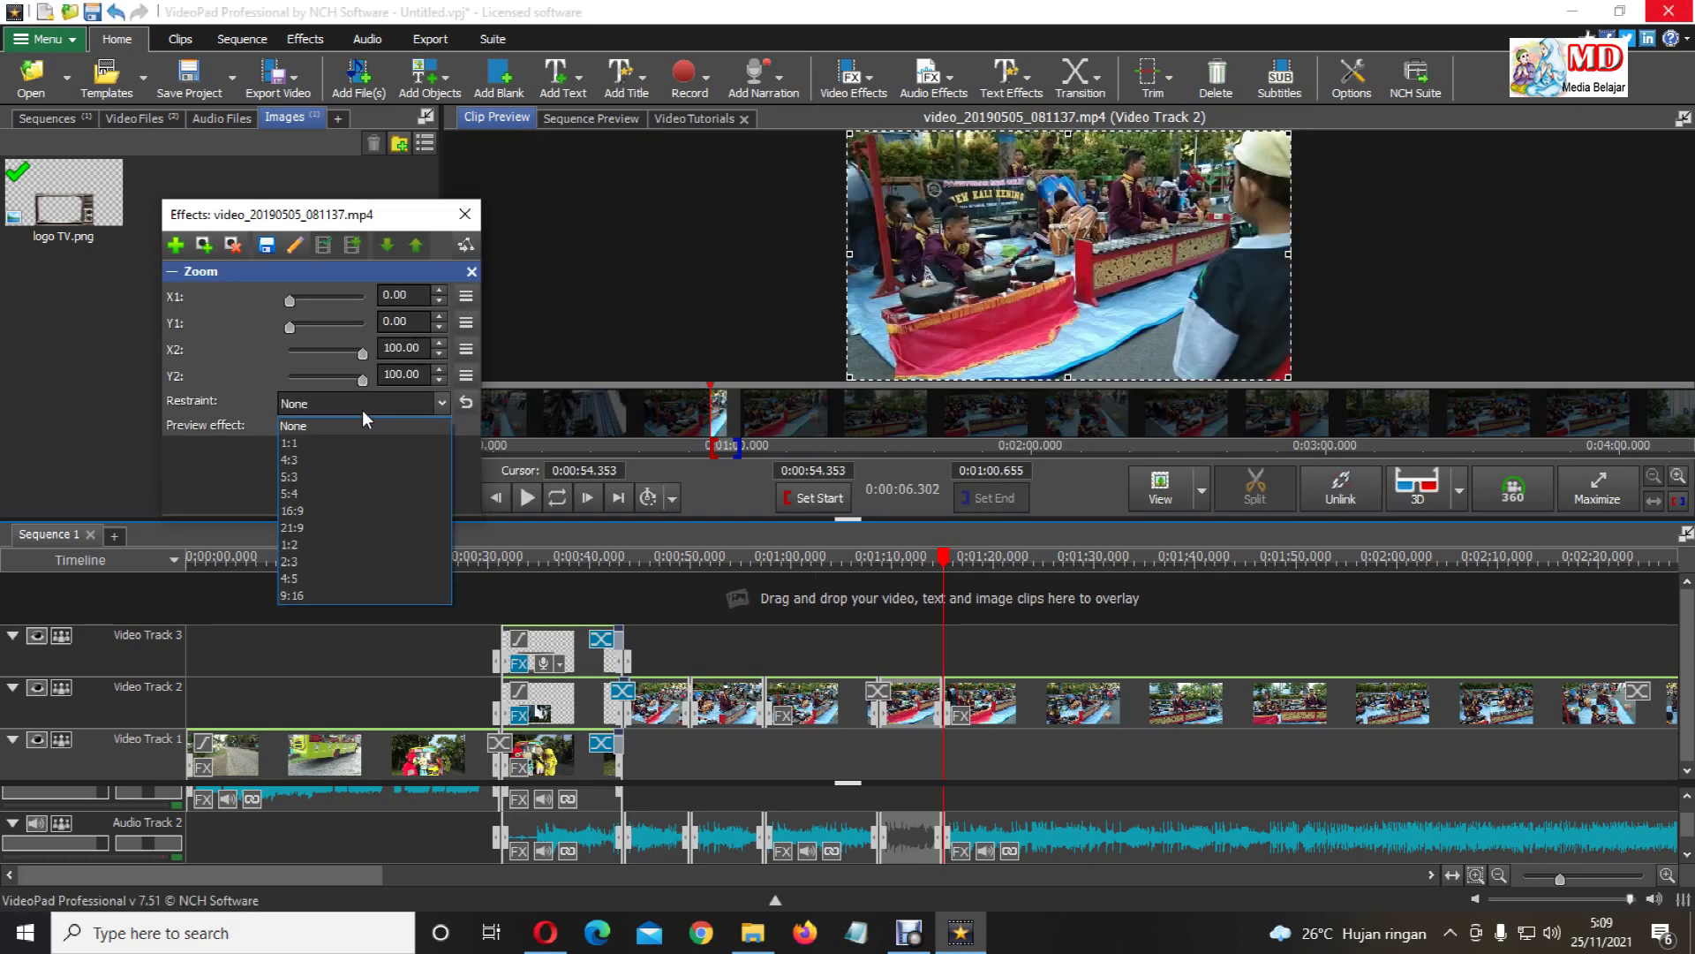
click(337, 512)
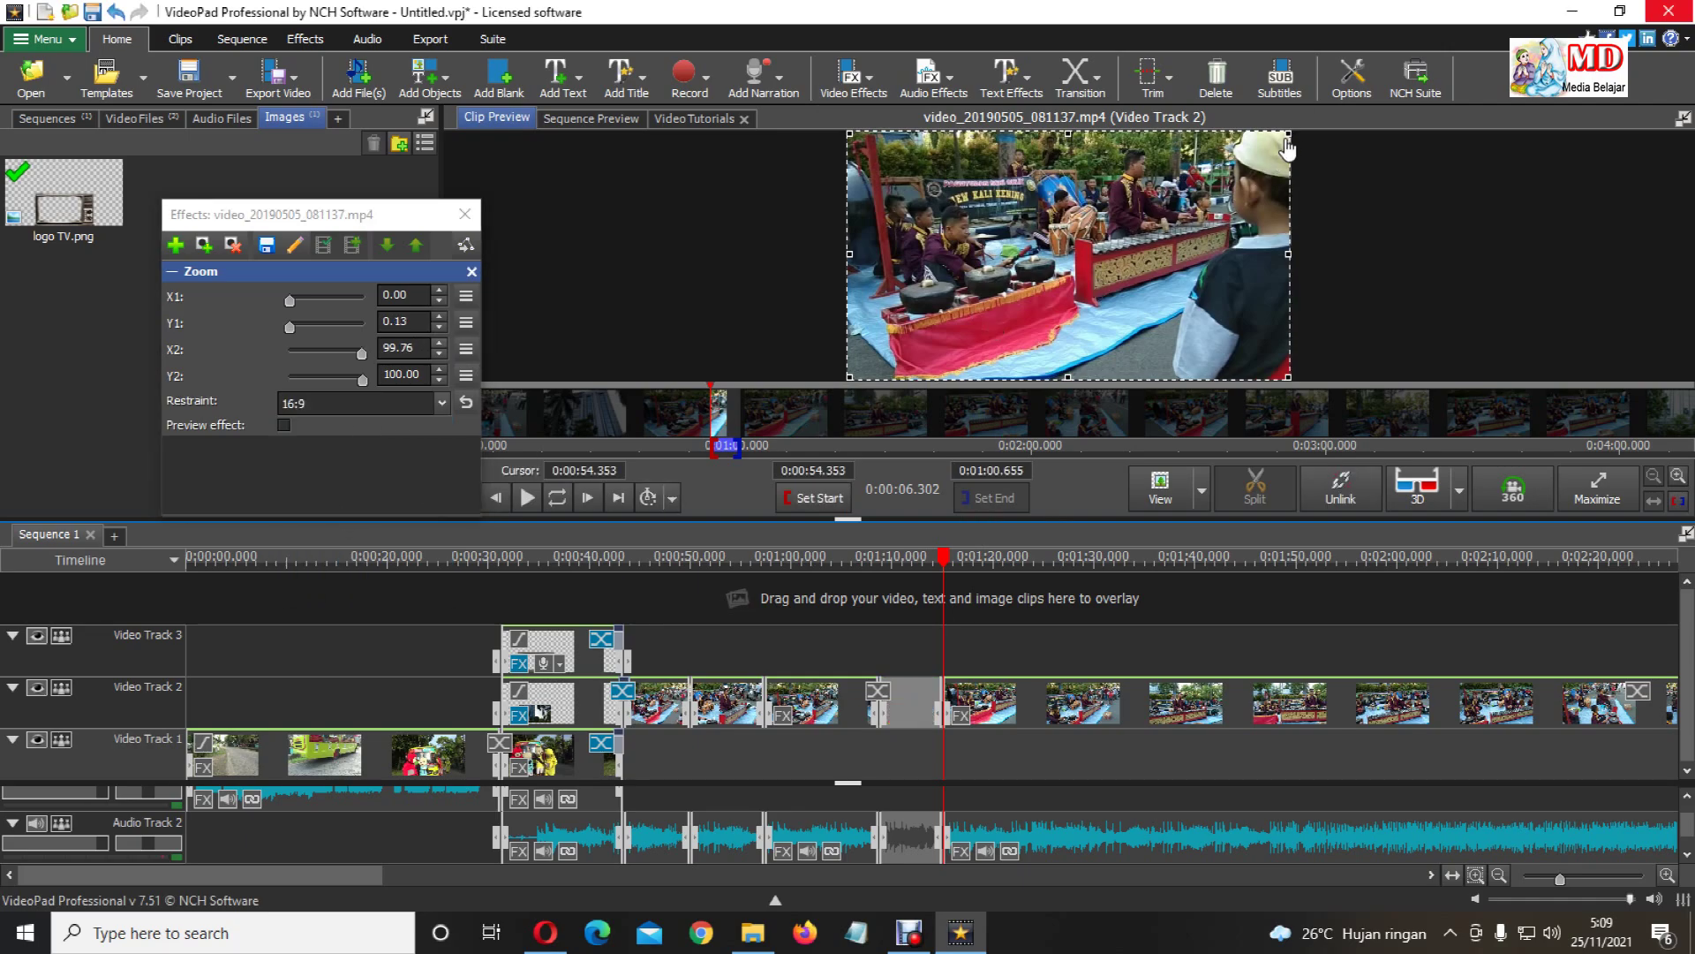
drag(1292, 132, 1148, 209)
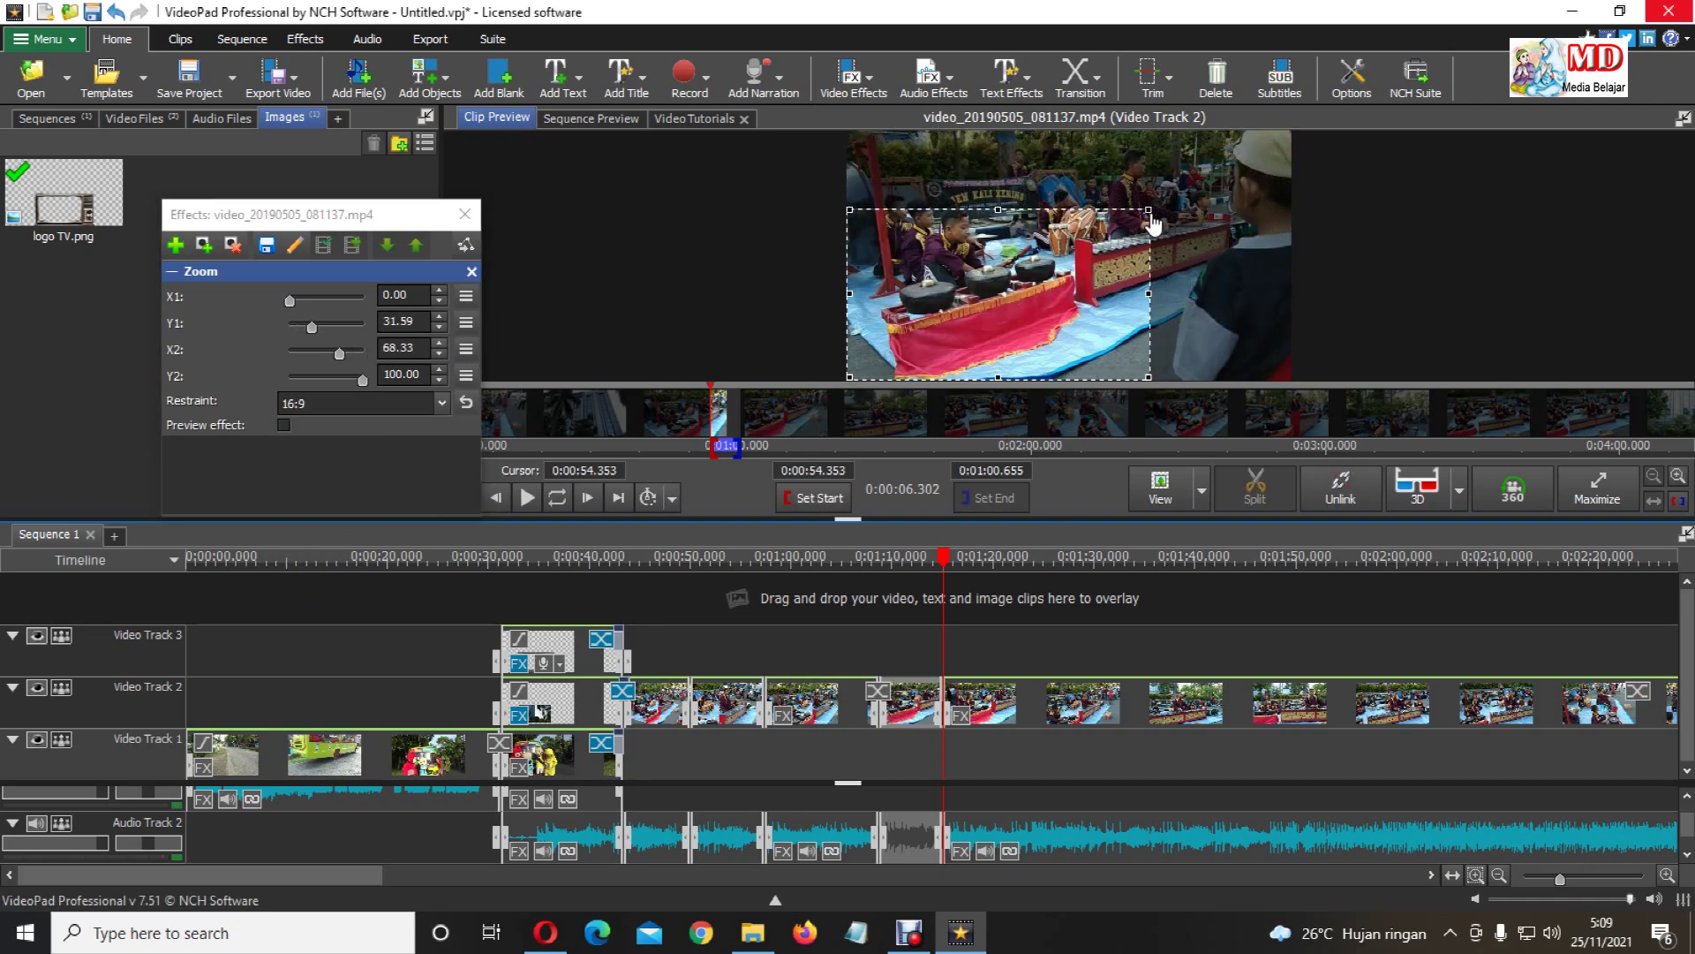
Tighten the zoom area around the gong players to about X1 0, Y1 21, X2 63, Y2 83, and turn on the effect preview.
drag(1010, 329, 1010, 309)
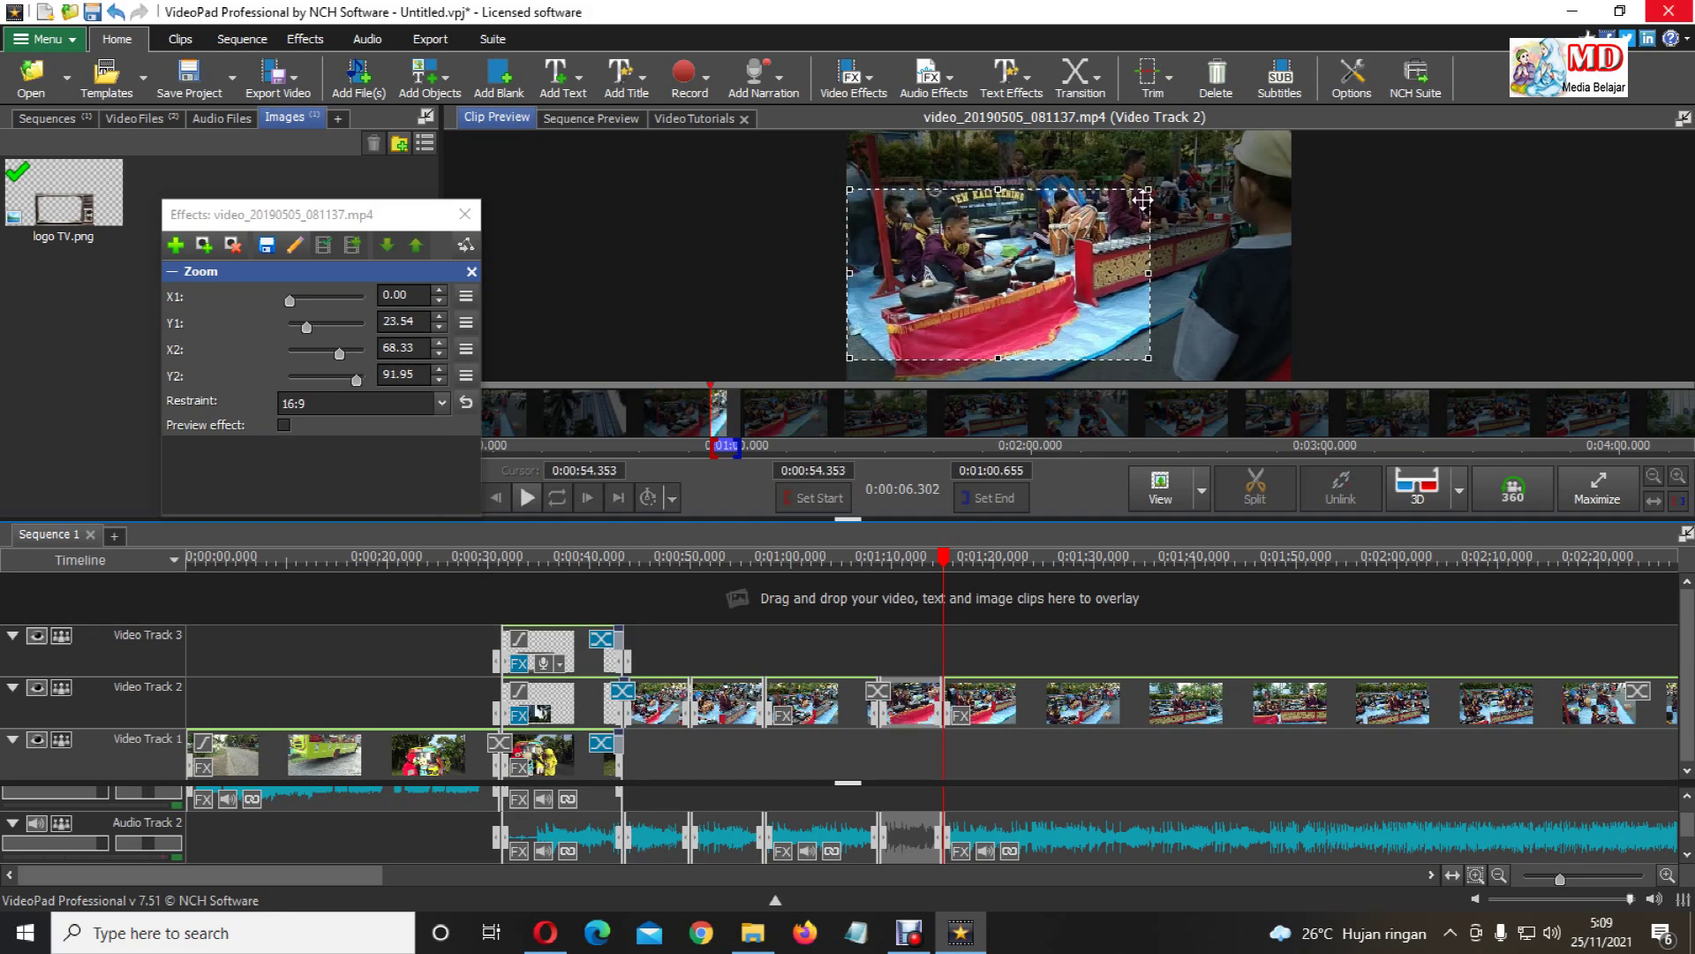
drag(1148, 188, 1123, 203)
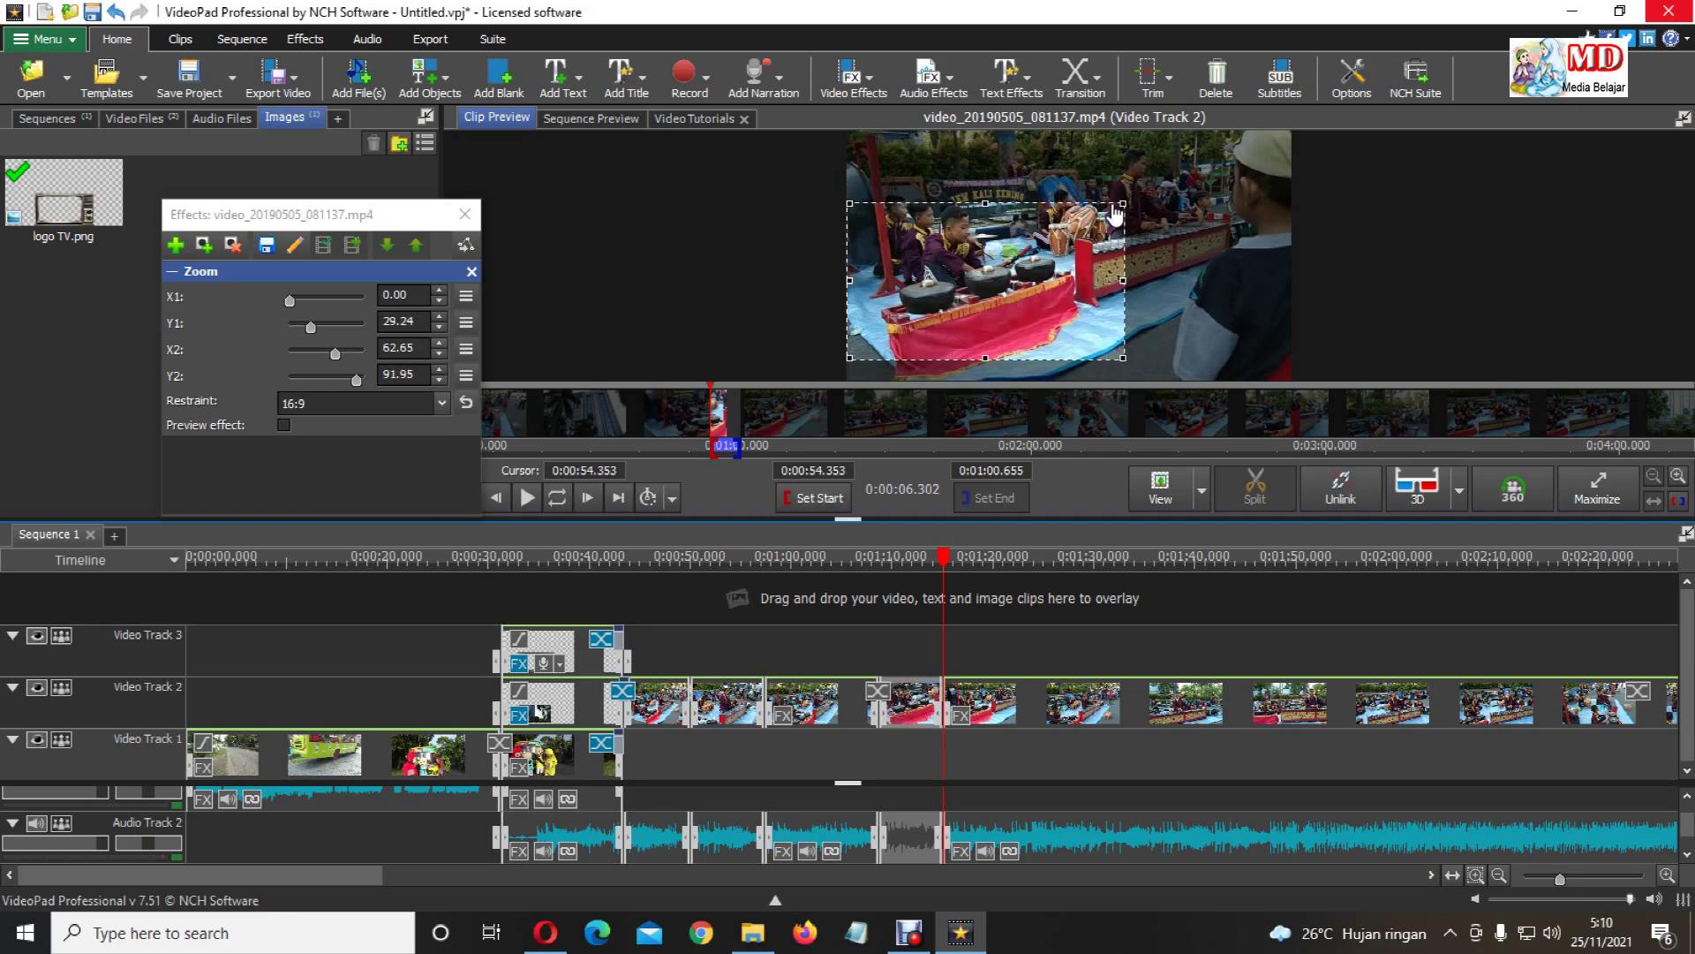
drag(1021, 258, 1017, 254)
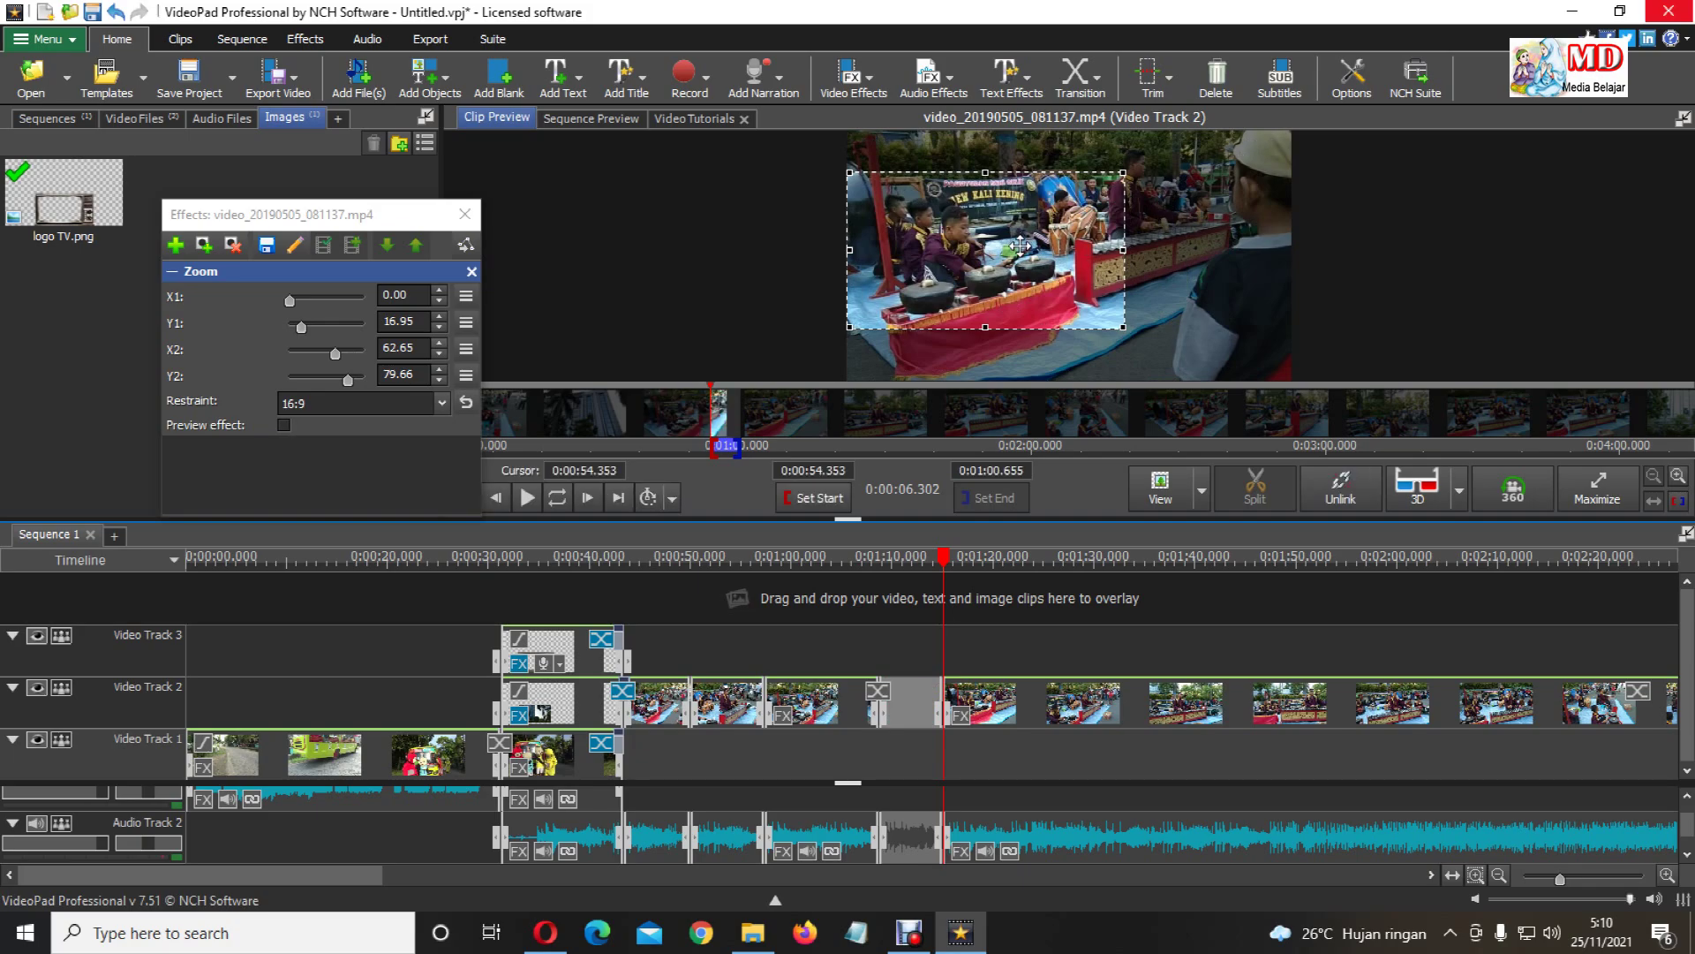
click(284, 425)
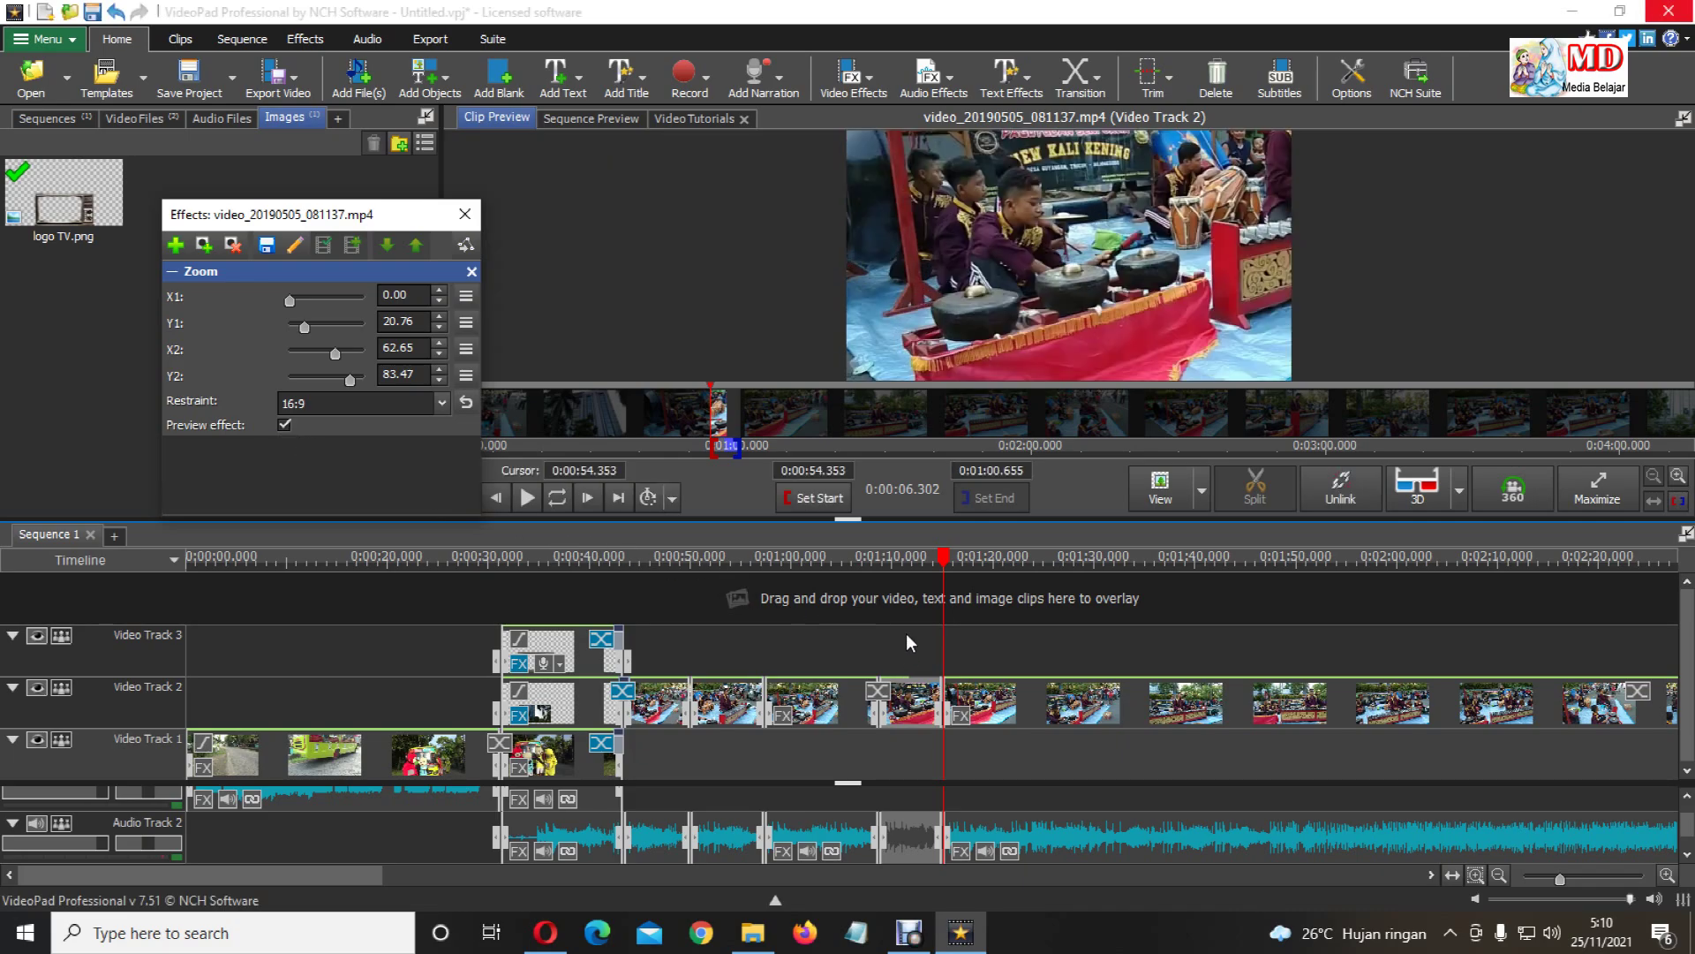
Play the sequence from 0:01:06.908 past the end of the second zoomed performance segment to check the close-up.
click(861, 570)
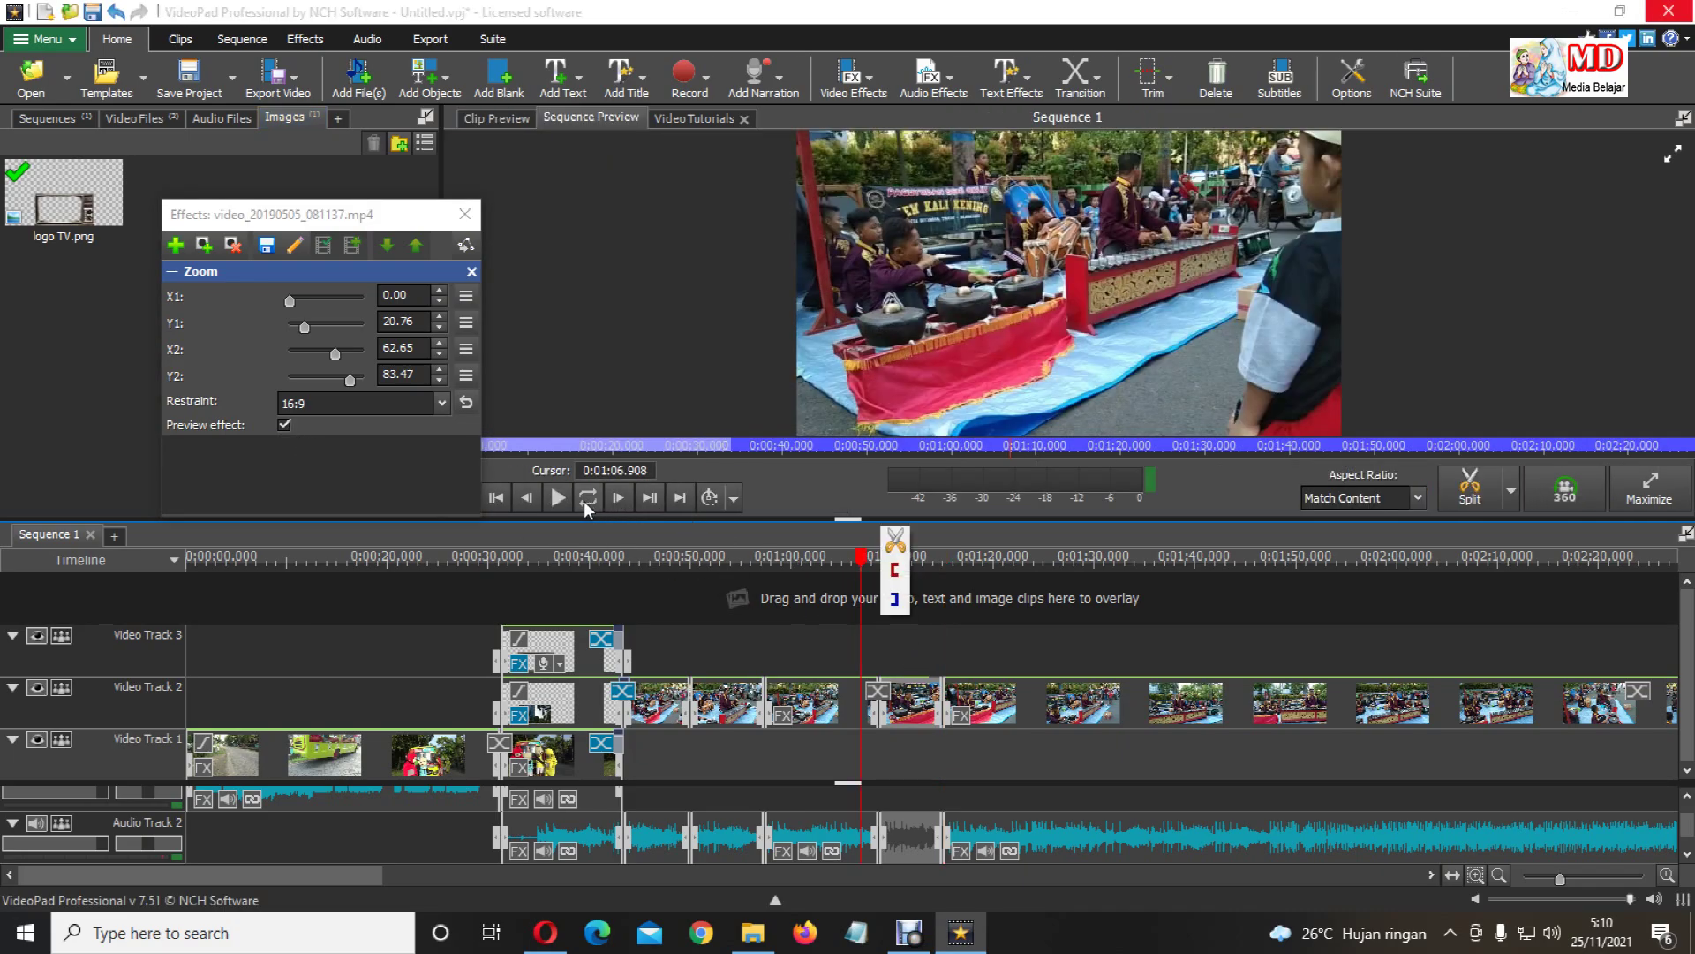
click(558, 498)
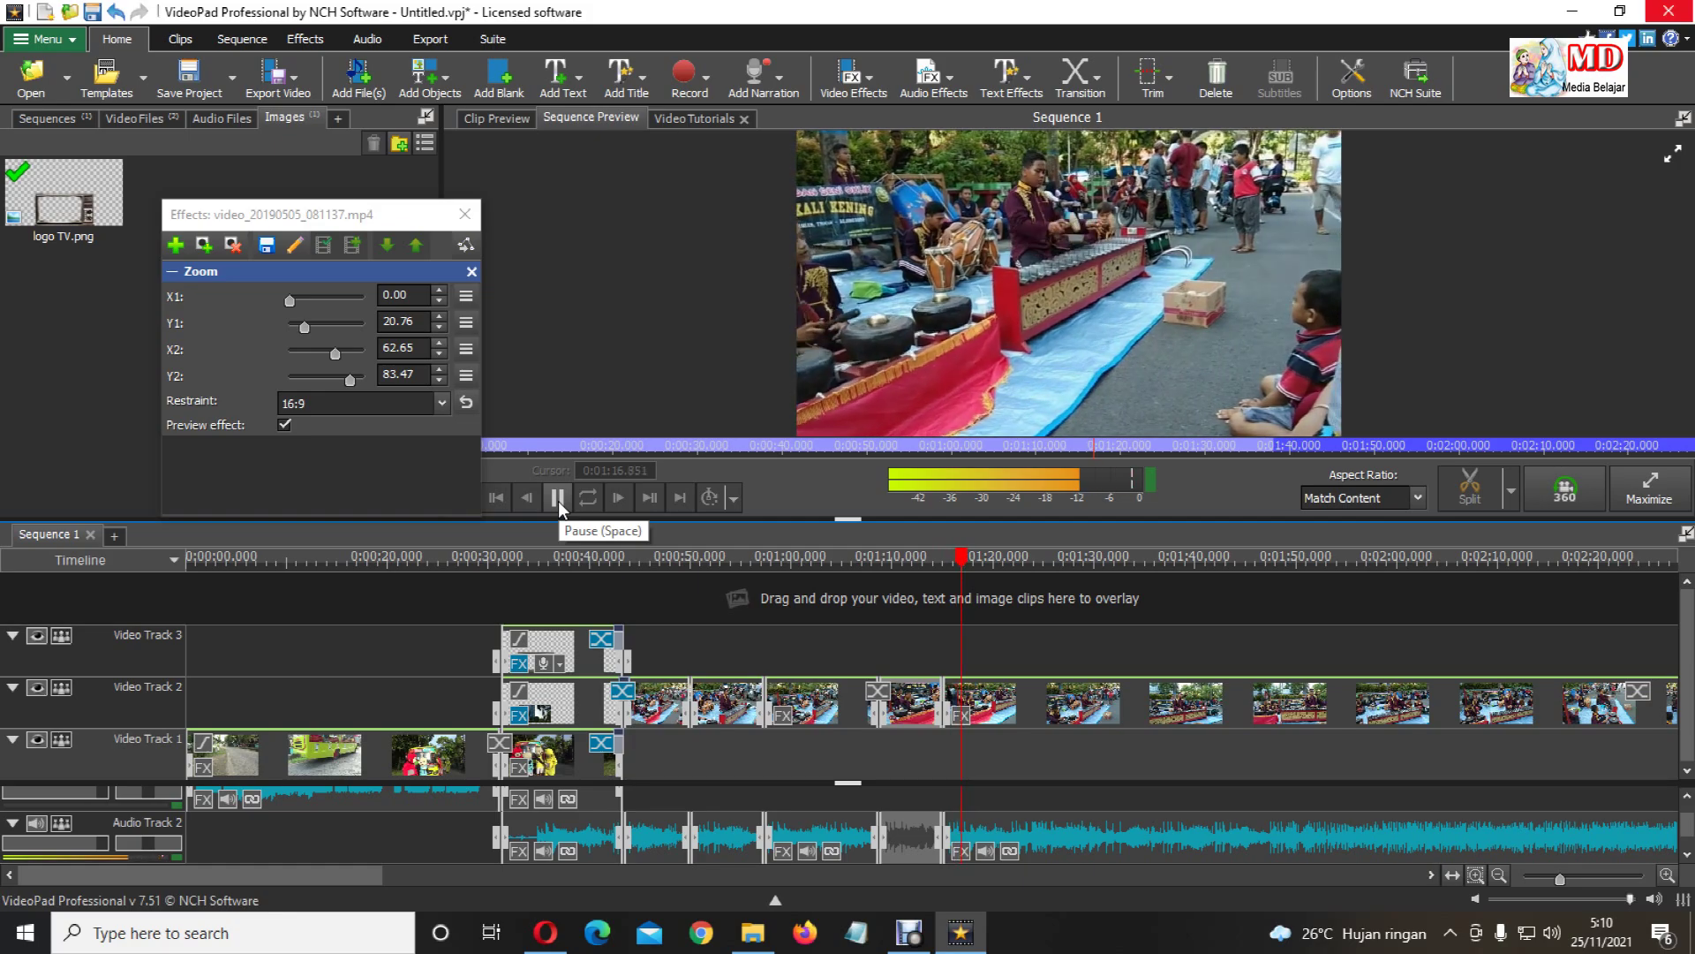
click(558, 498)
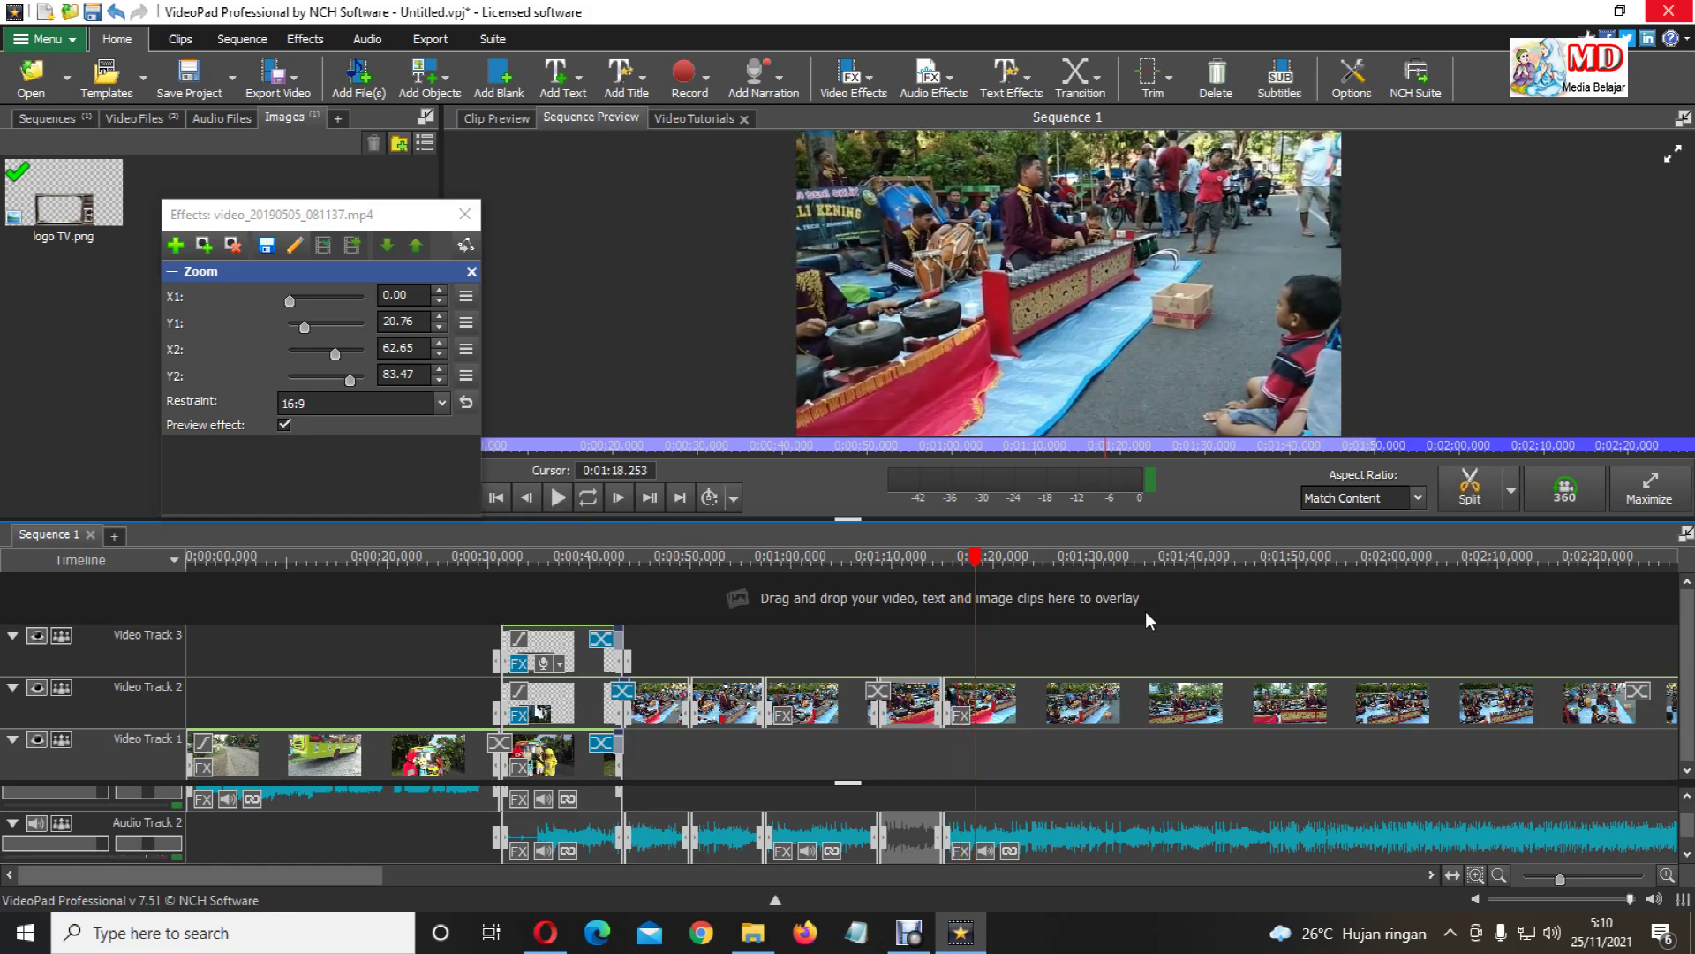
Split the remaining performance footage on Video Track 2 at 0:01:18.253 and again at 0:01:28.440.
click(1492, 508)
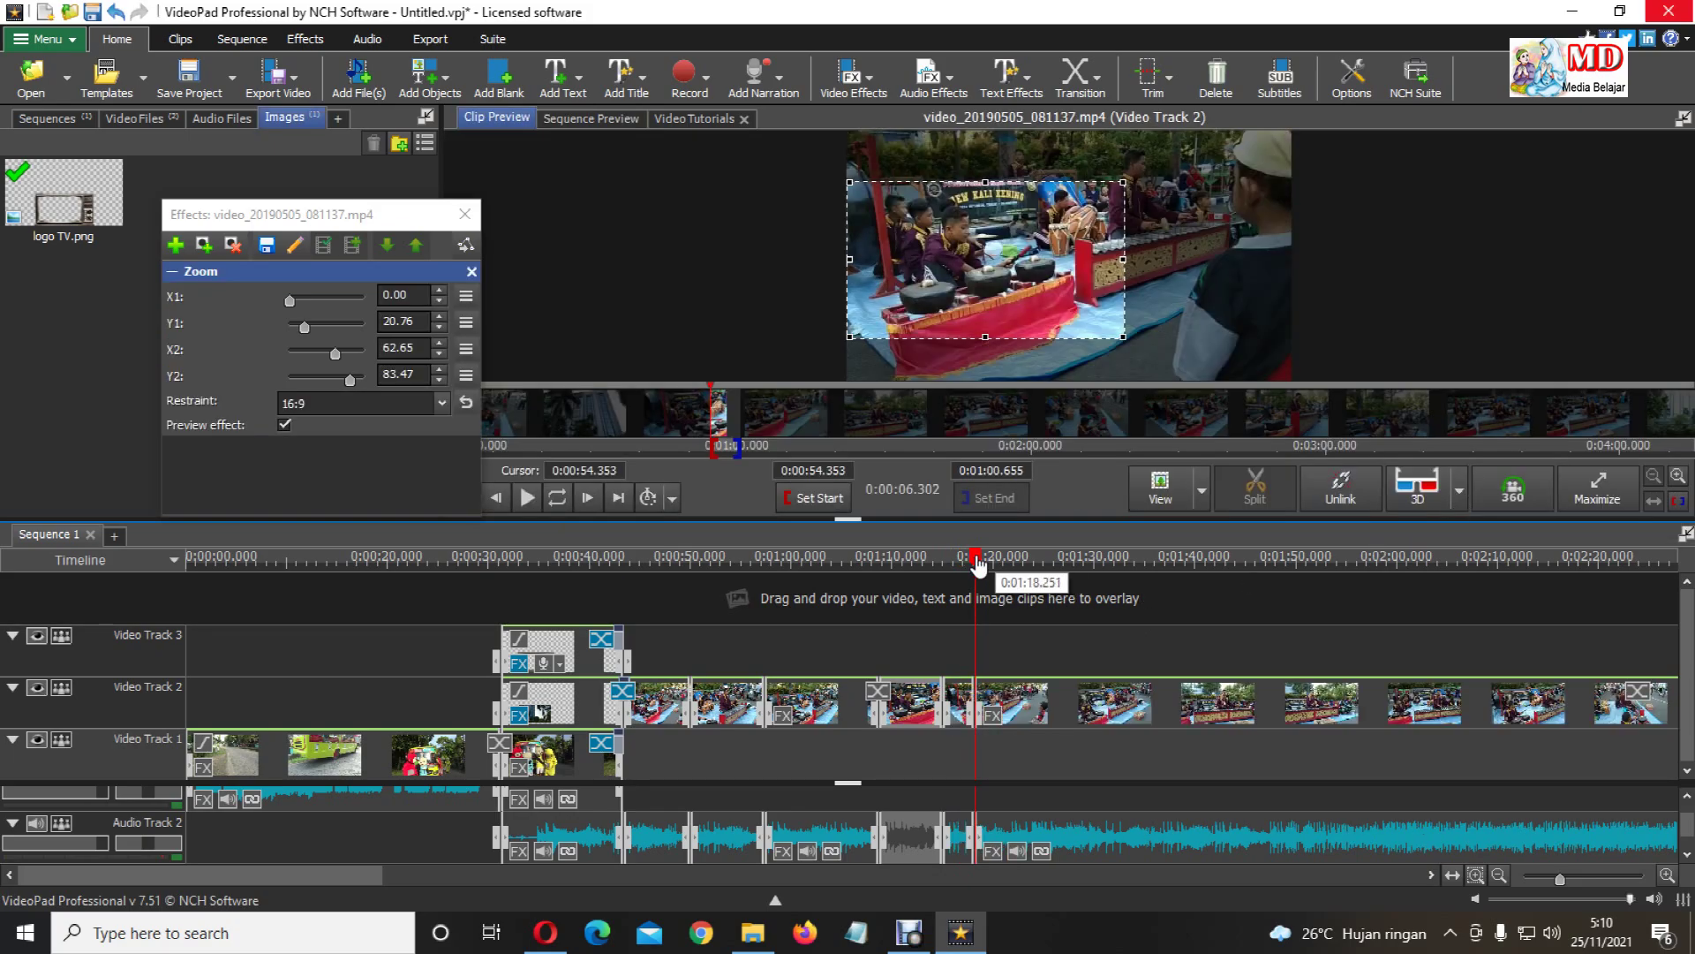
drag(980, 563, 1080, 618)
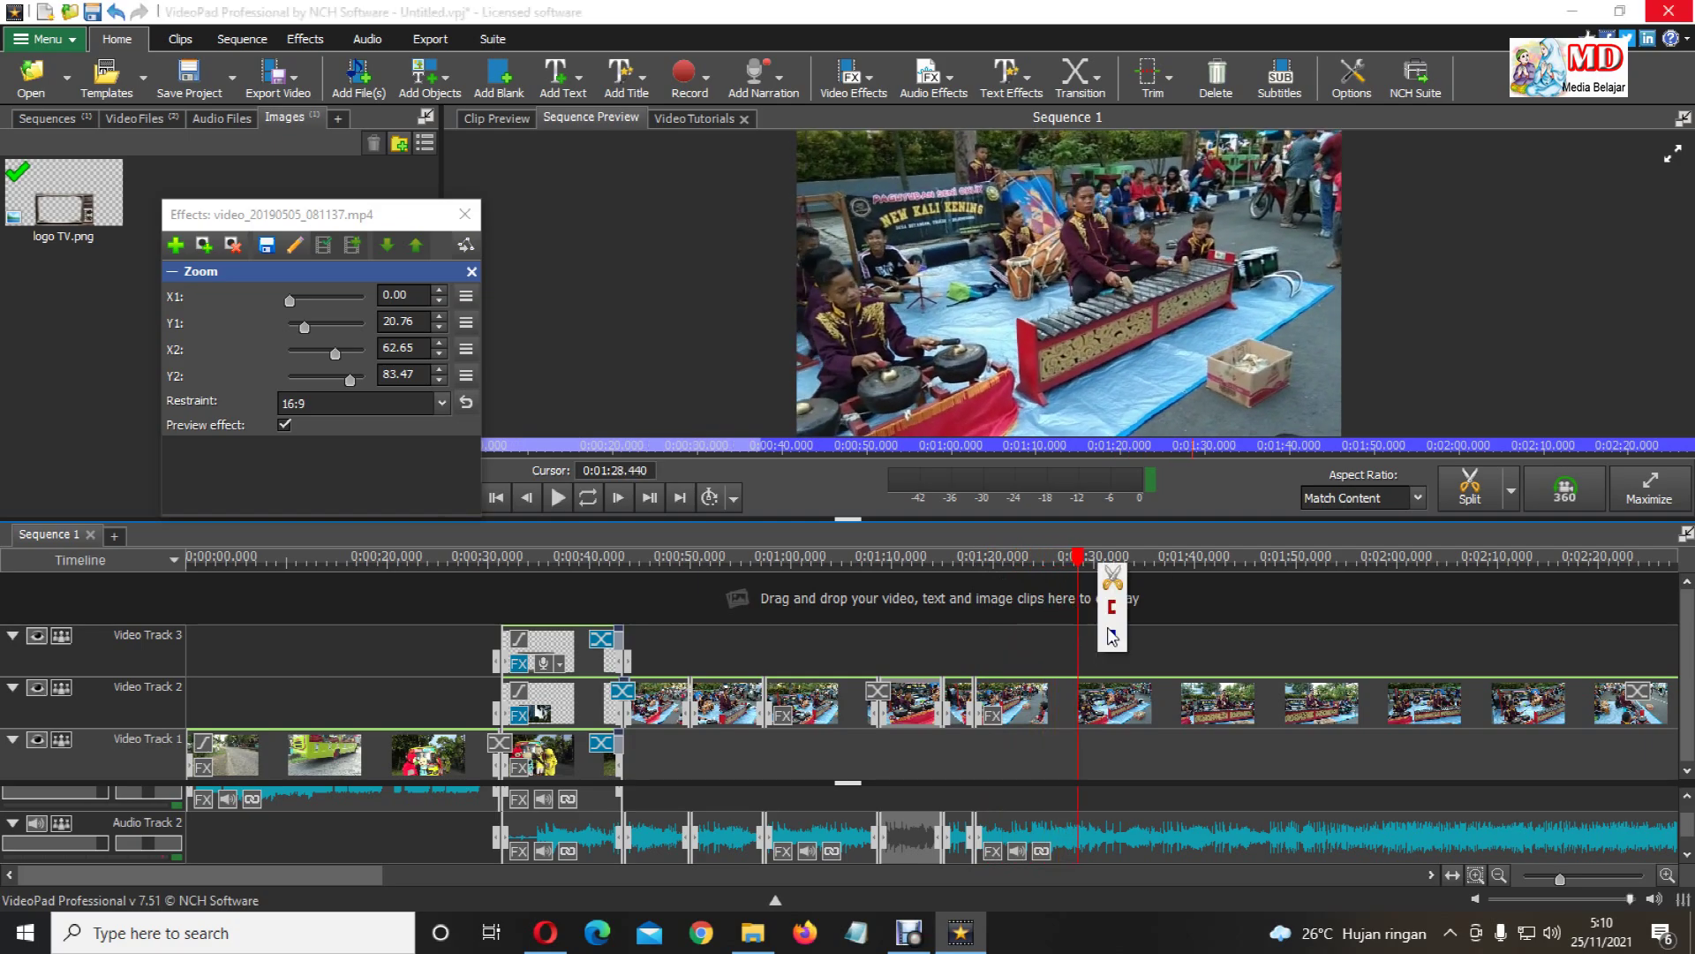
click(1466, 505)
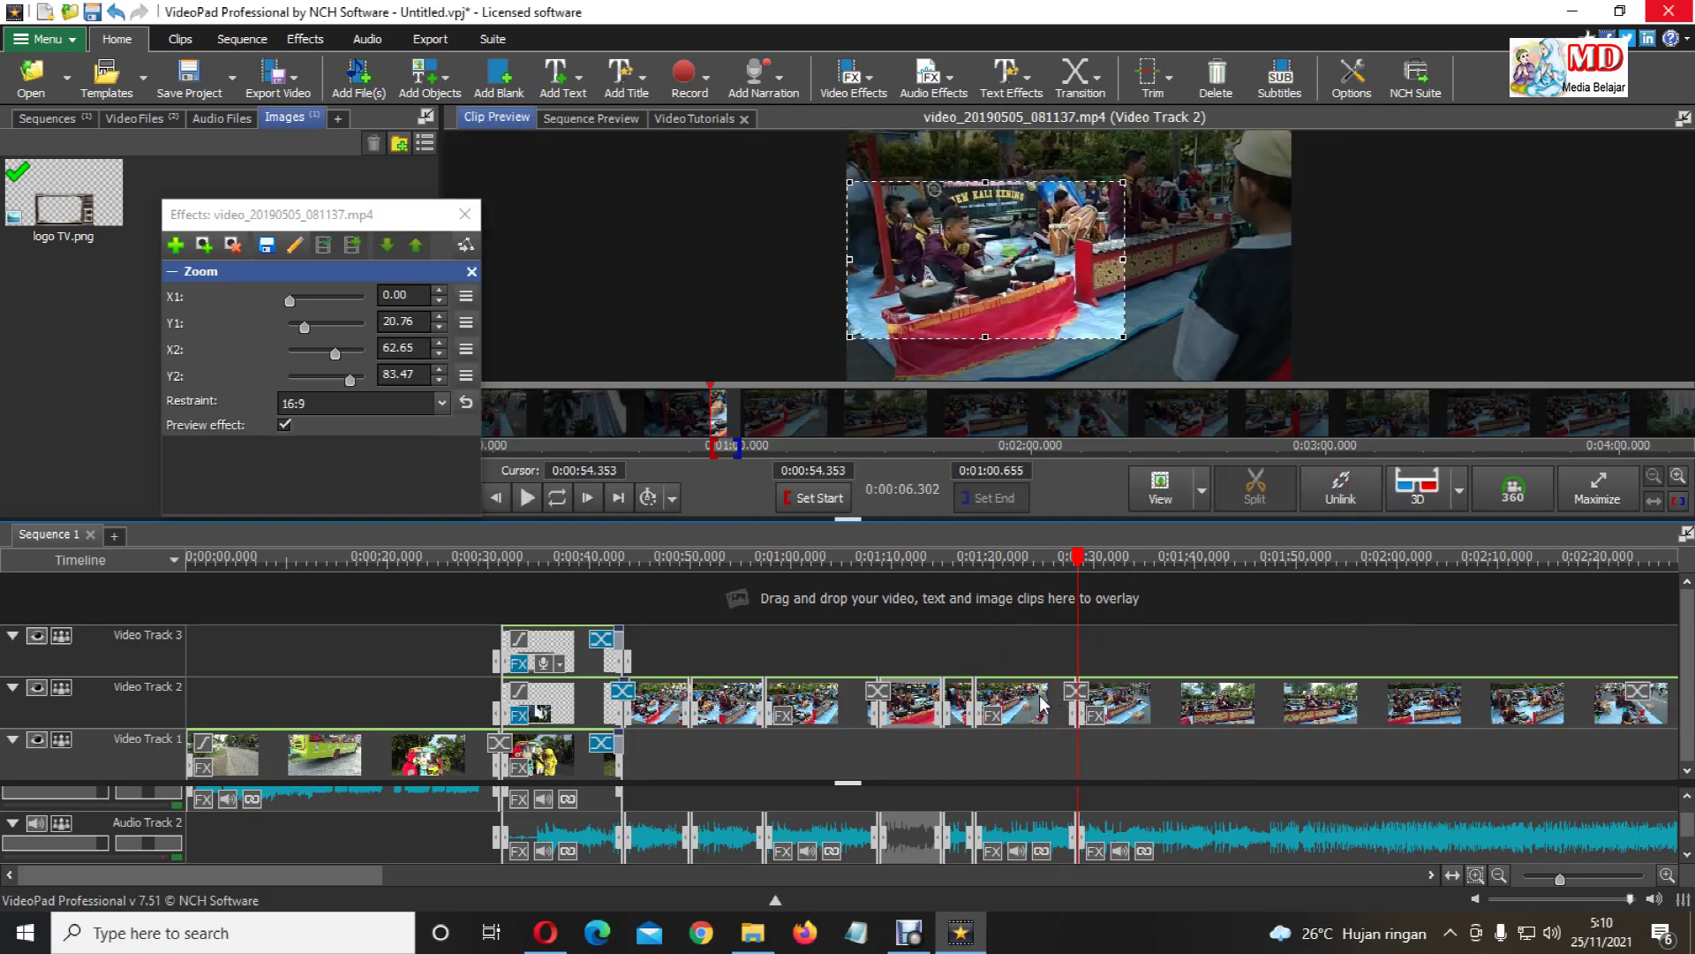
Add a Zoom effect with a 16:9 restraint to the segment between 0:01:18.253 and 0:01:28.440 on Video Track 2.
click(1042, 707)
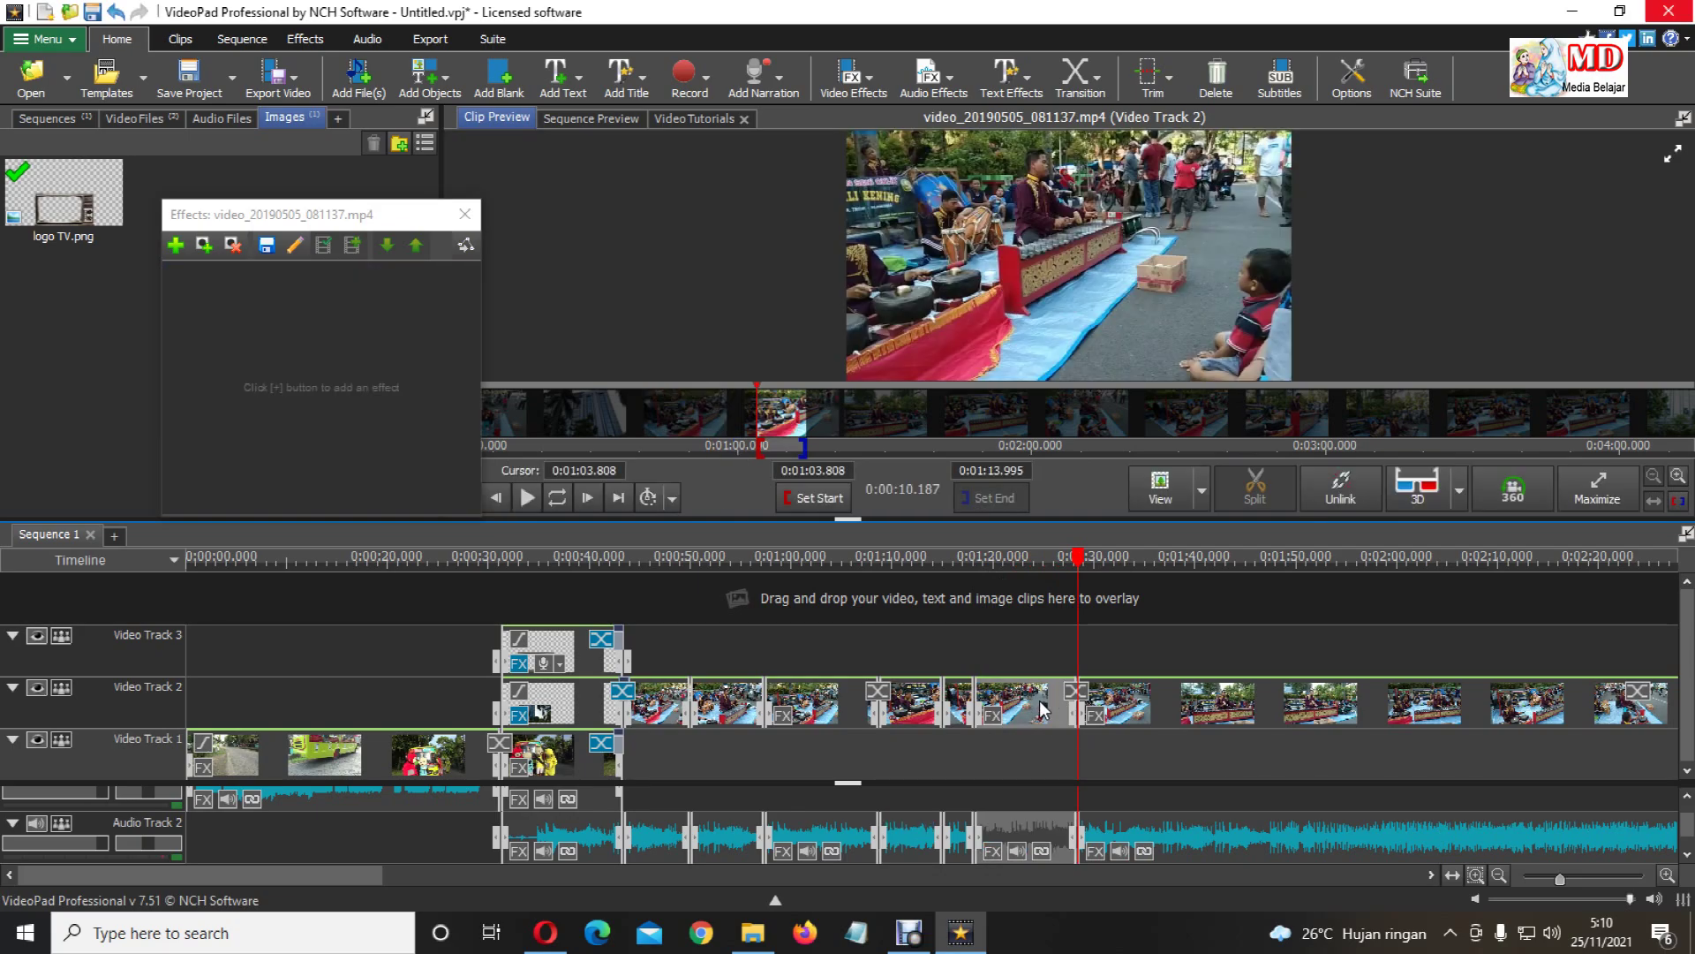
click(849, 90)
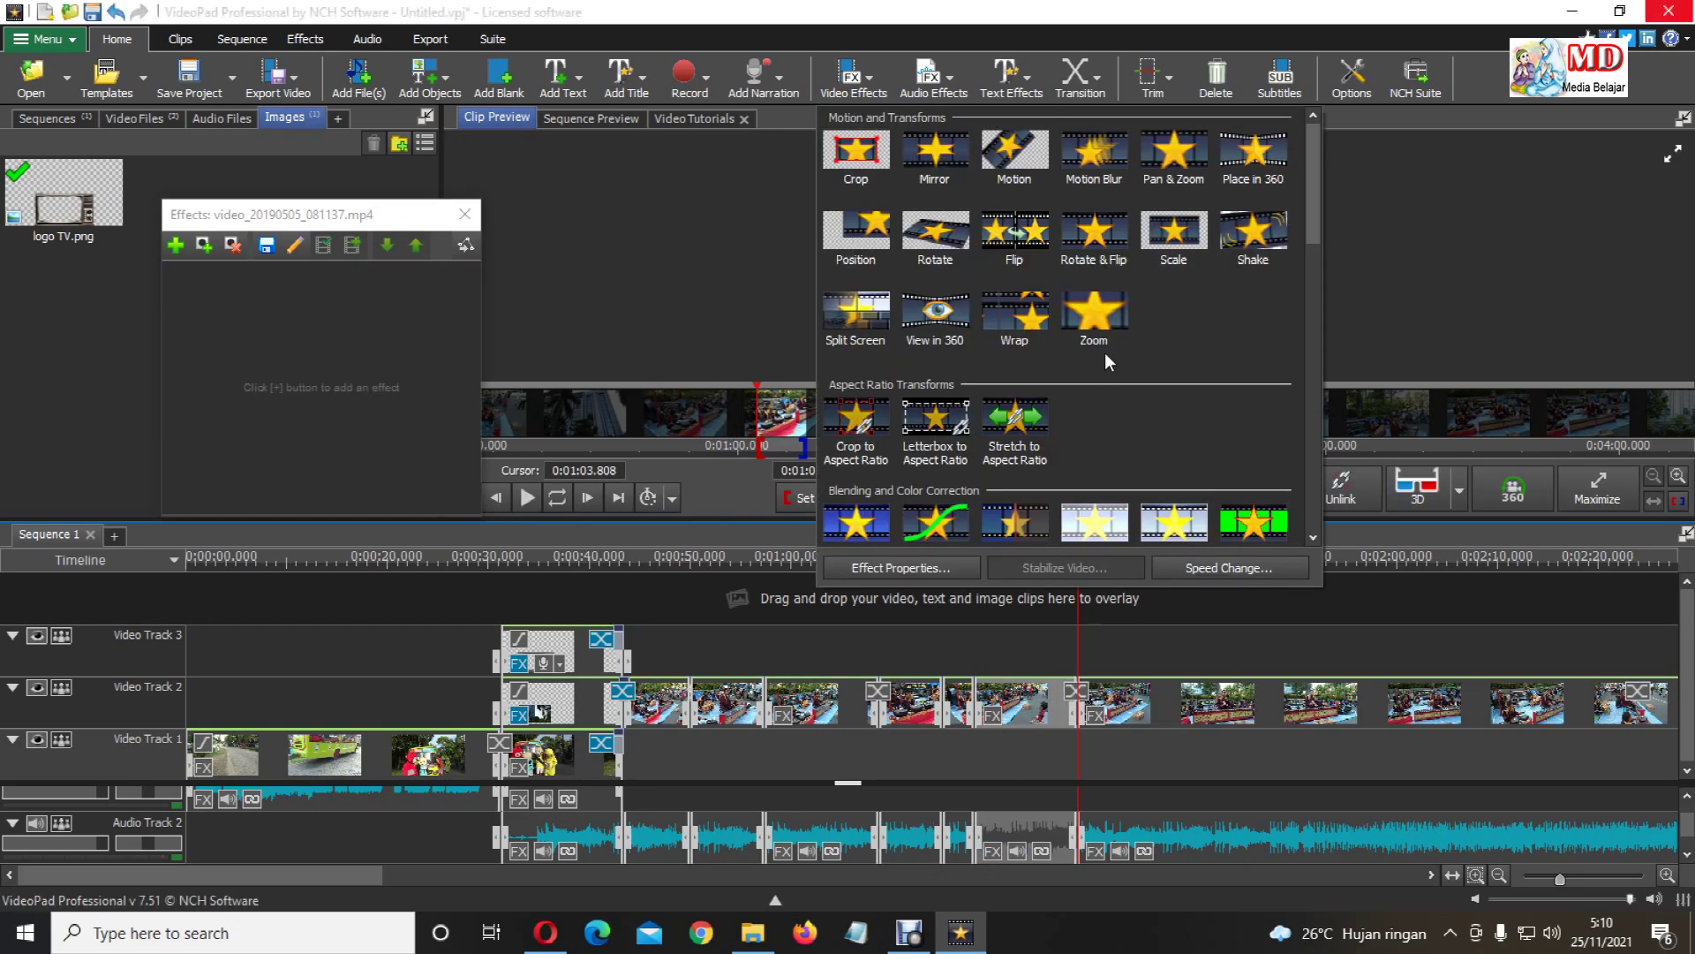
click(1104, 352)
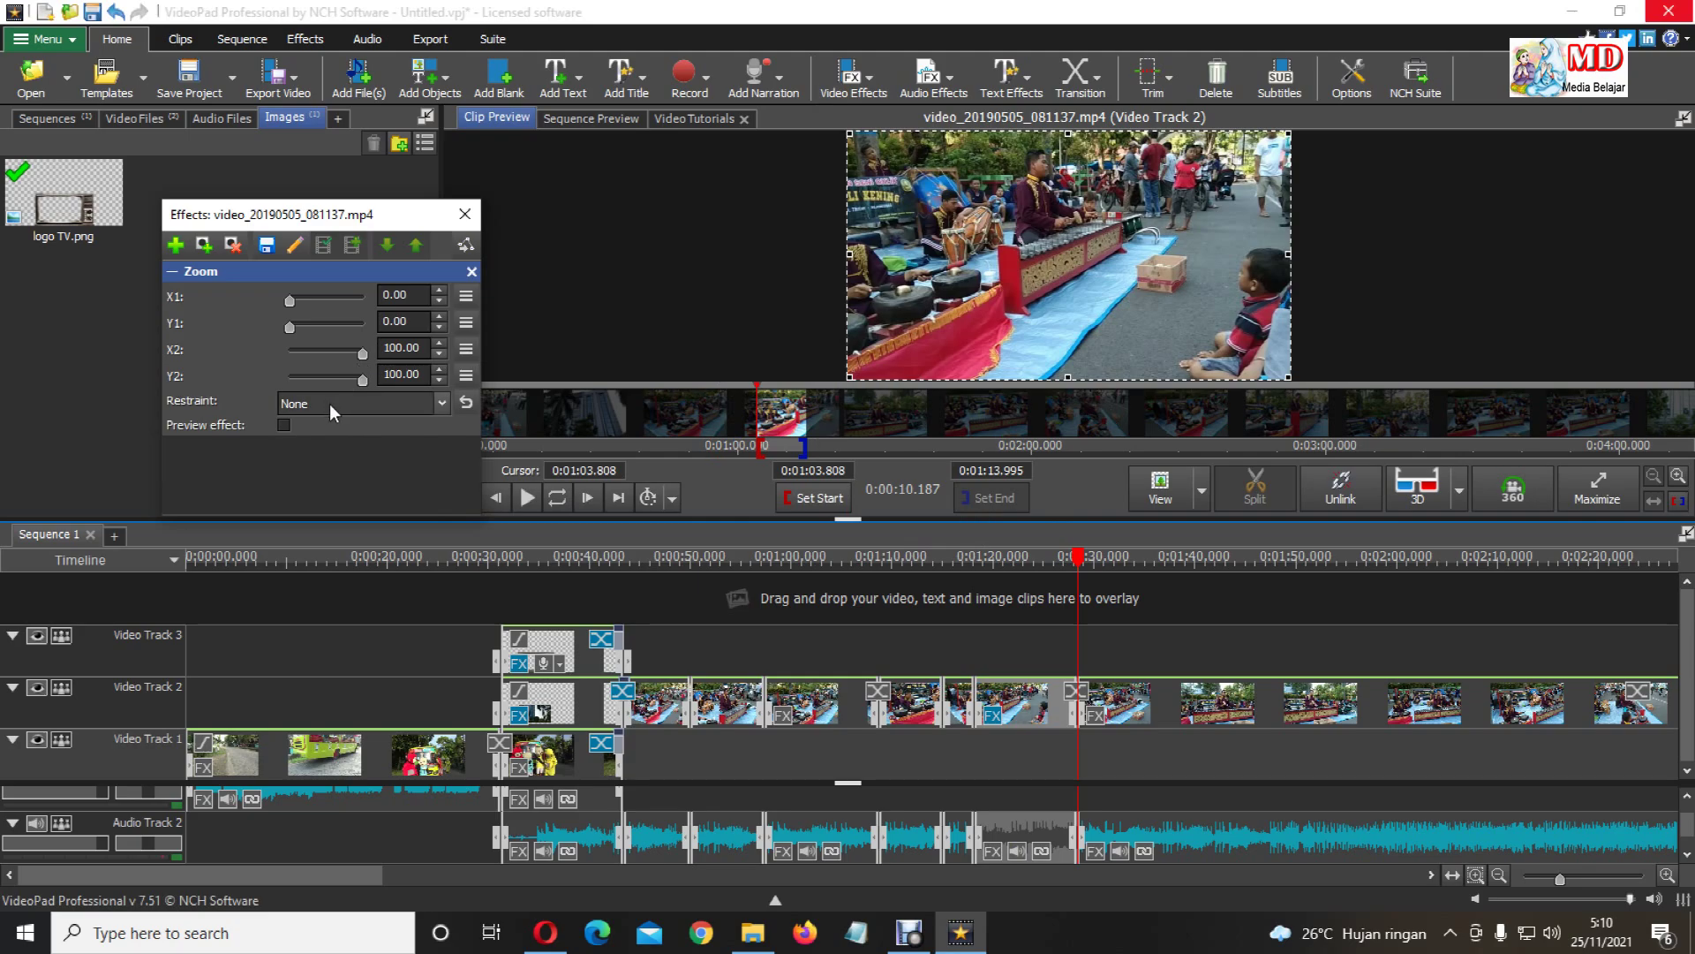
click(330, 404)
click(331, 506)
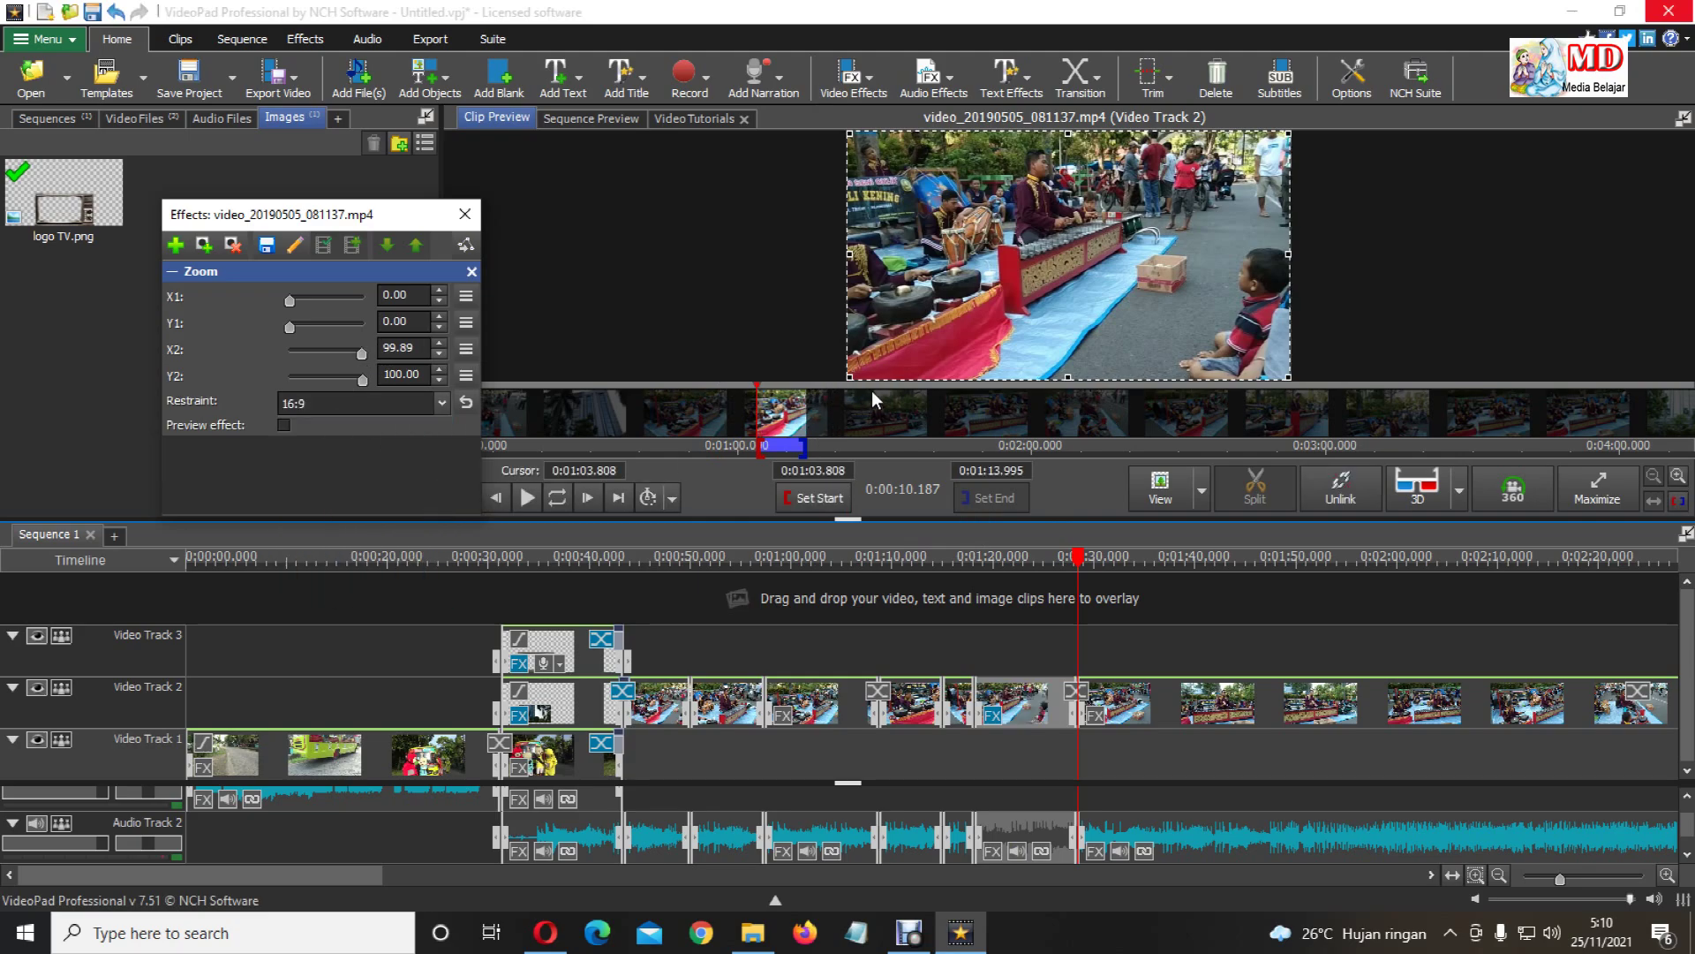
Frame the zoom area on the metallophone player, about X1 23, Y1 5, X2 86, Y2 68, and turn on the effect preview.
drag(851, 373, 938, 327)
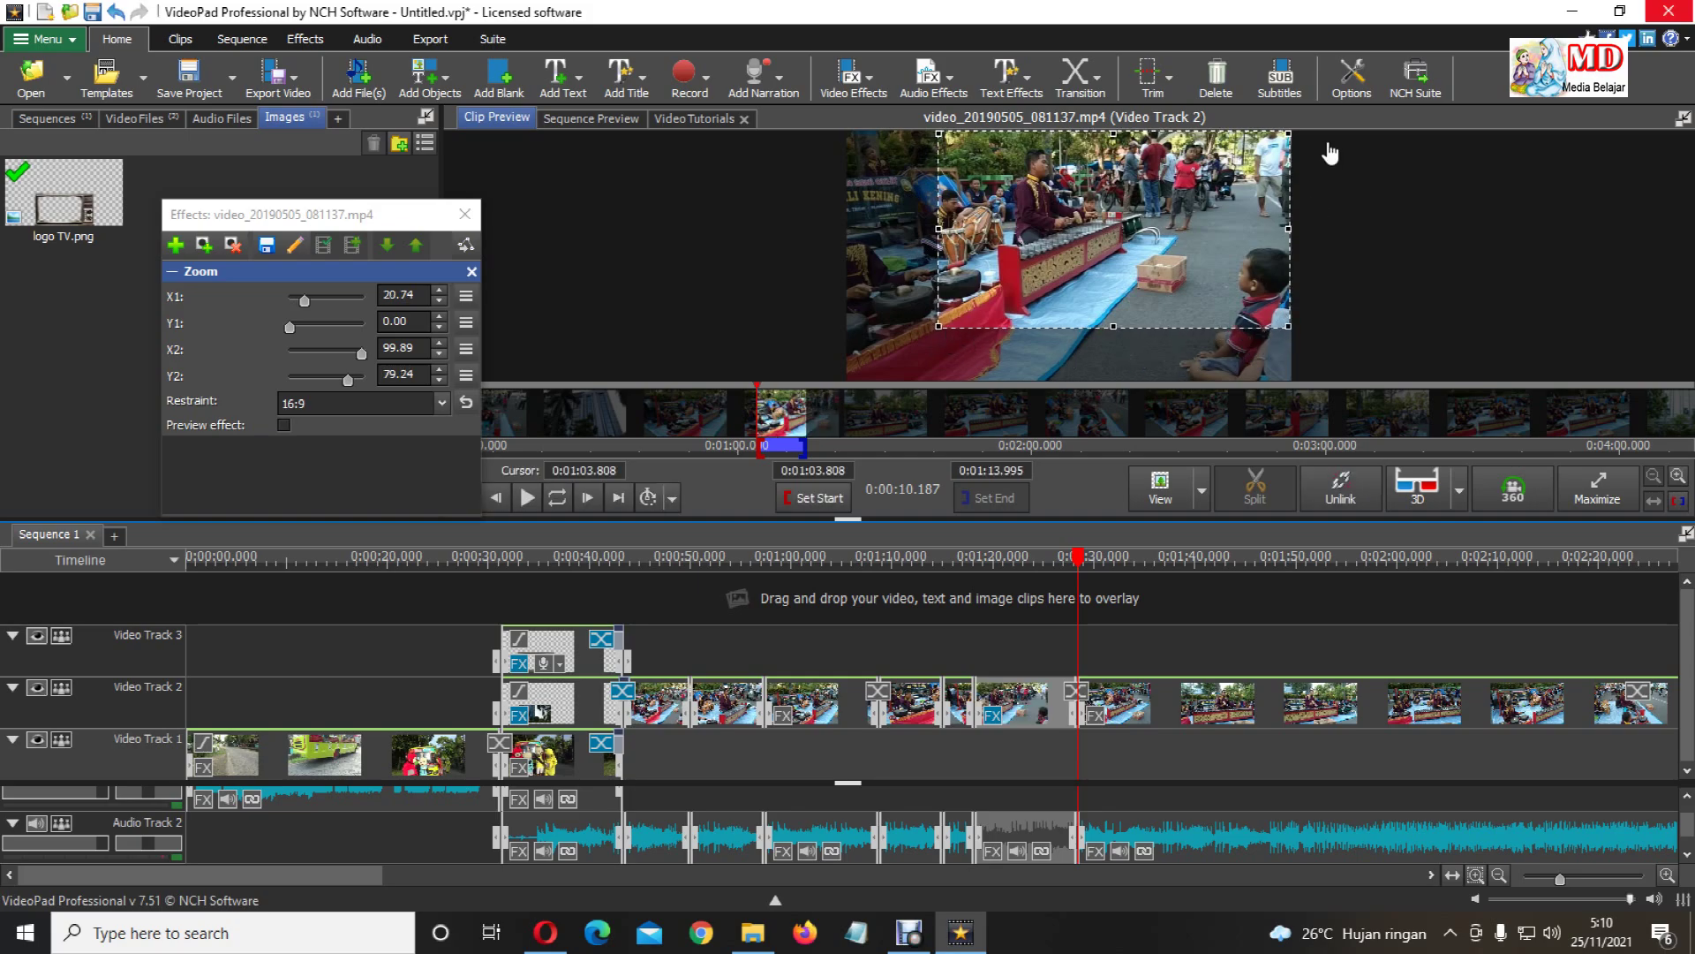
drag(1283, 137, 1240, 157)
drag(1125, 221, 1132, 220)
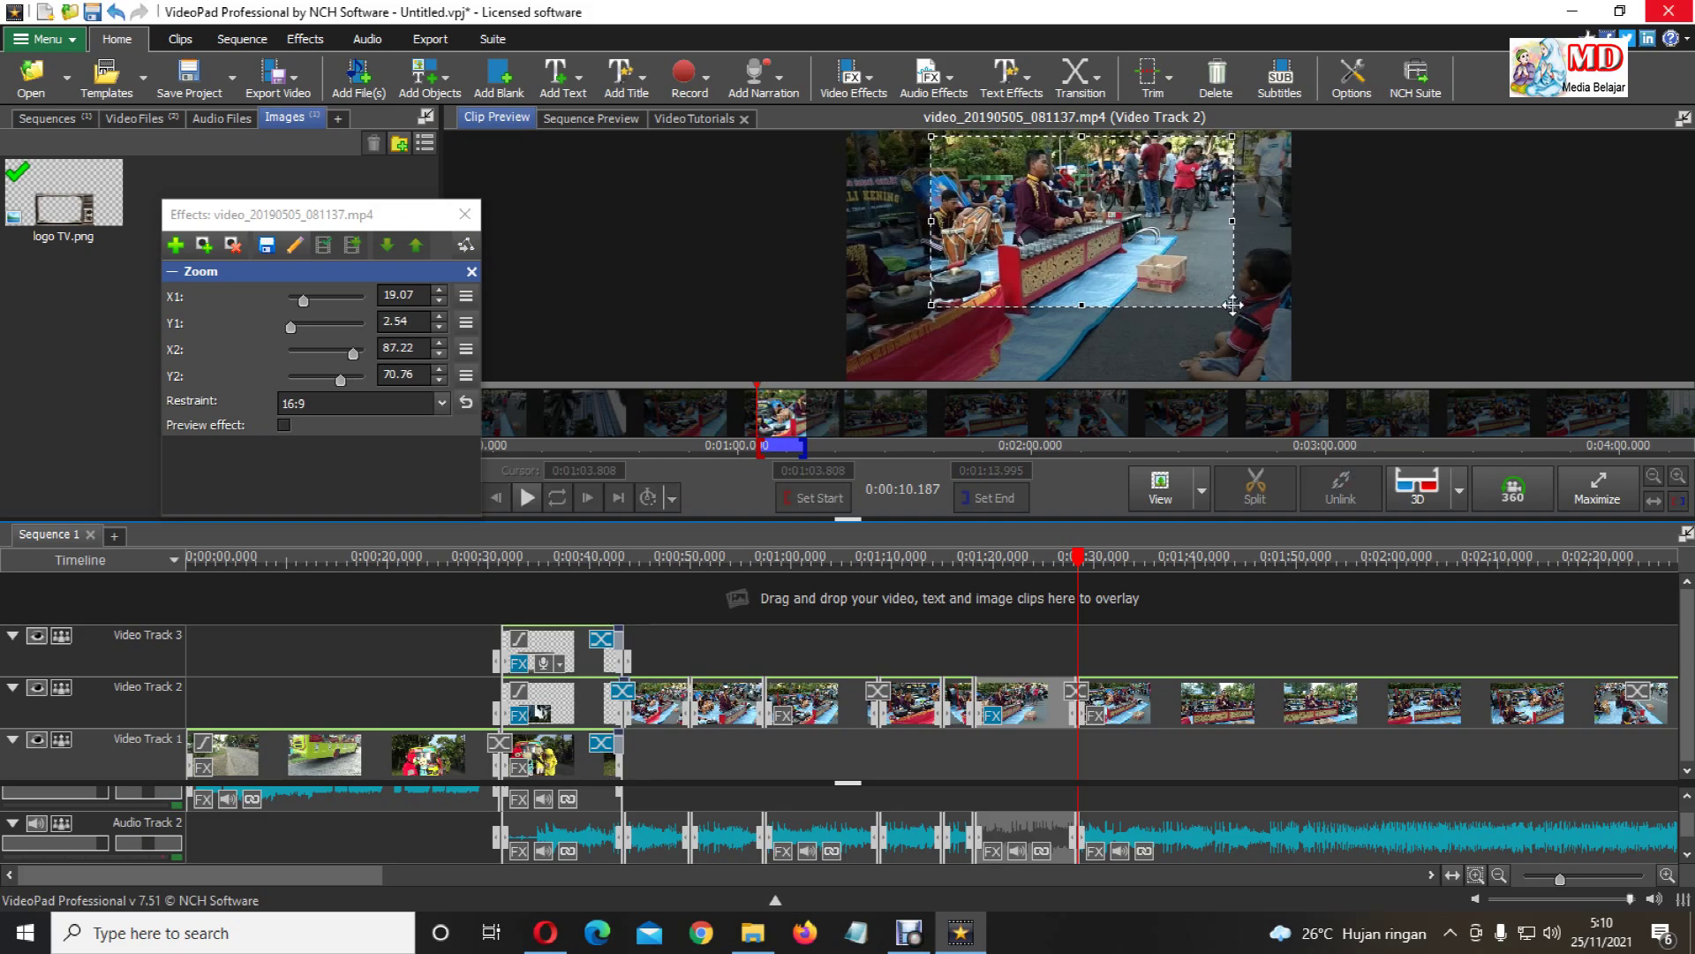
drag(1233, 310, 1217, 296)
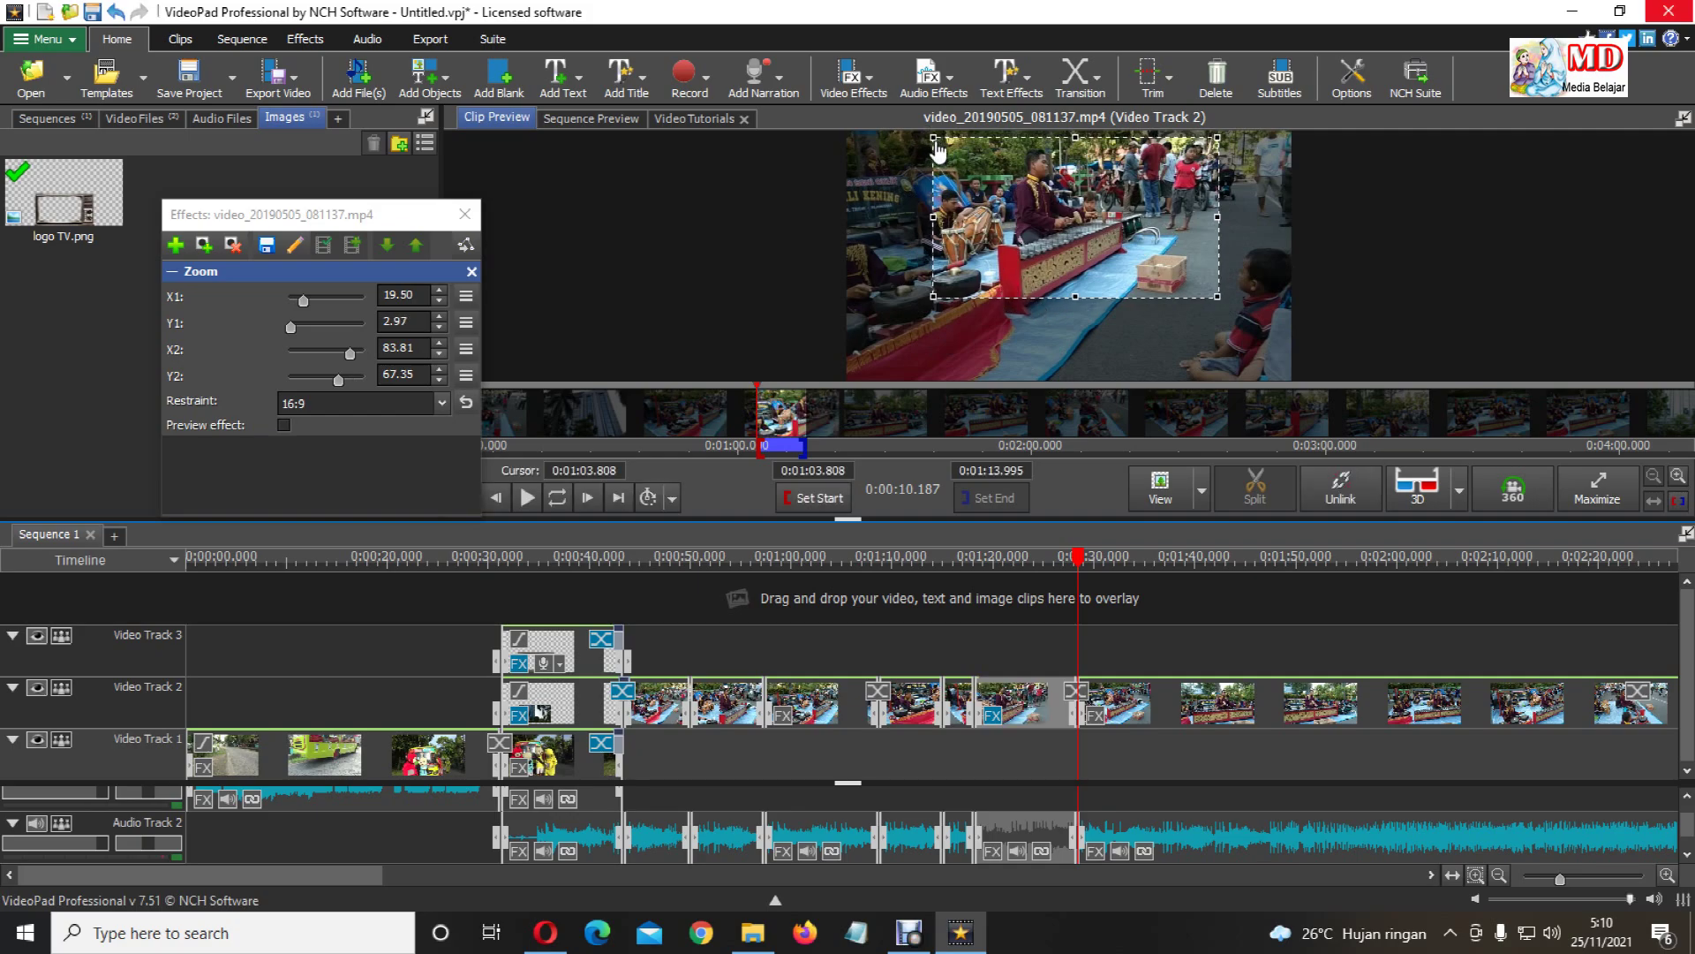
drag(939, 152, 947, 155)
drag(1042, 254, 1051, 255)
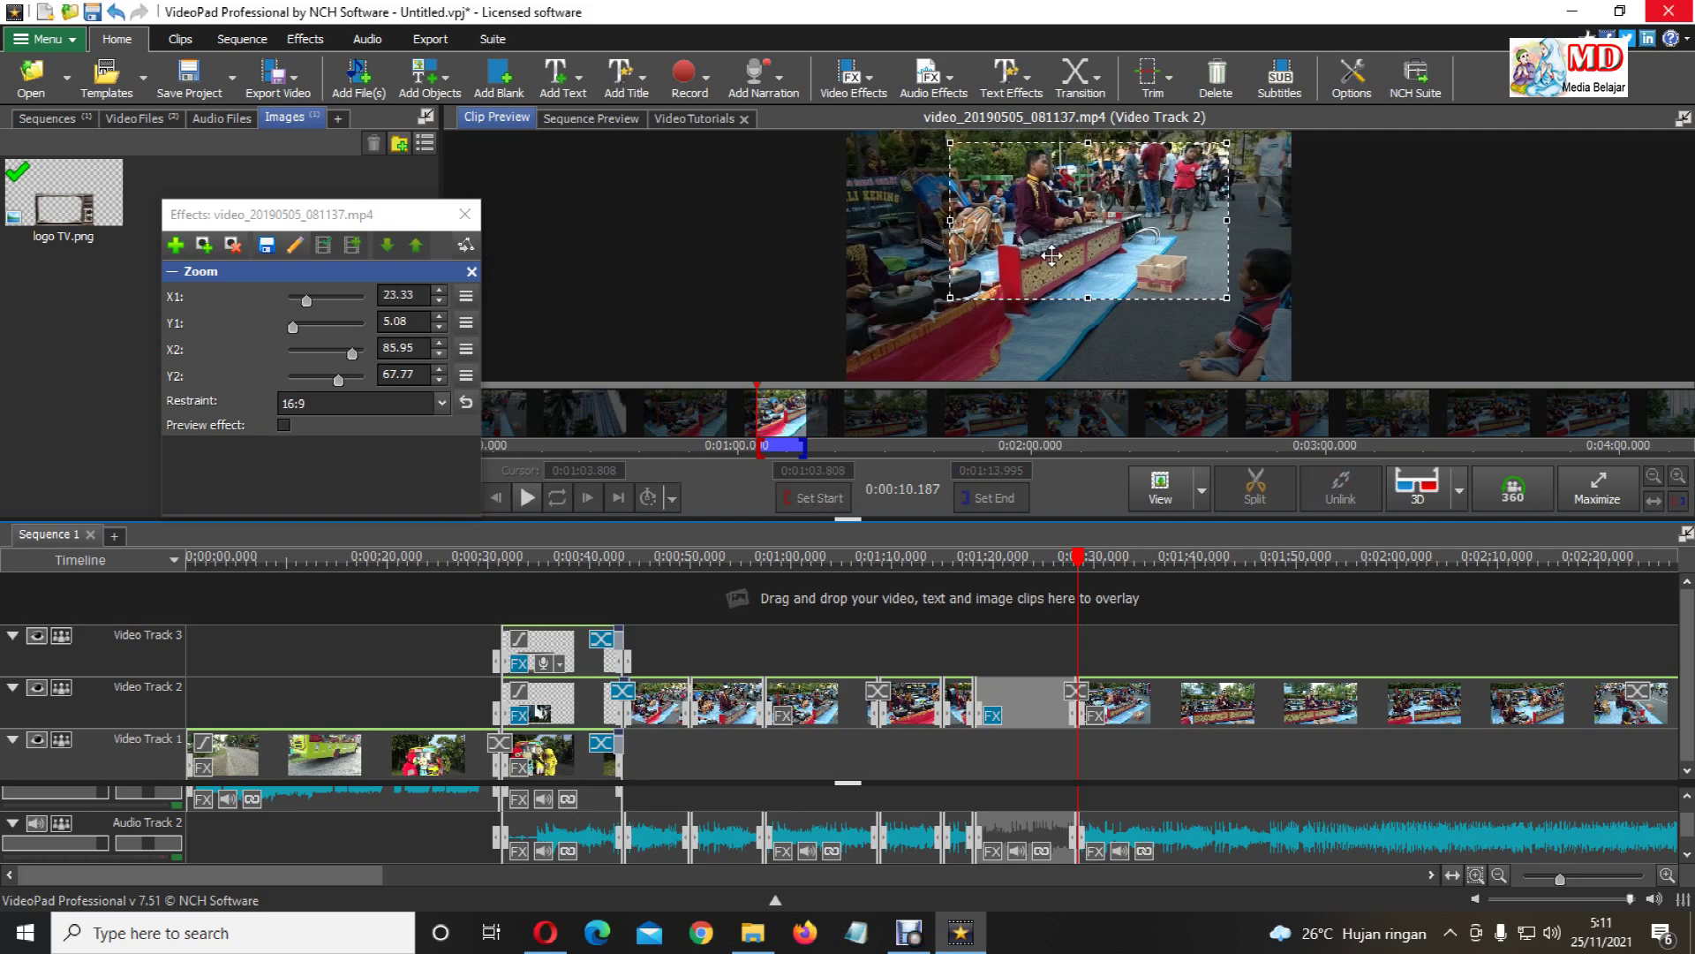
click(284, 425)
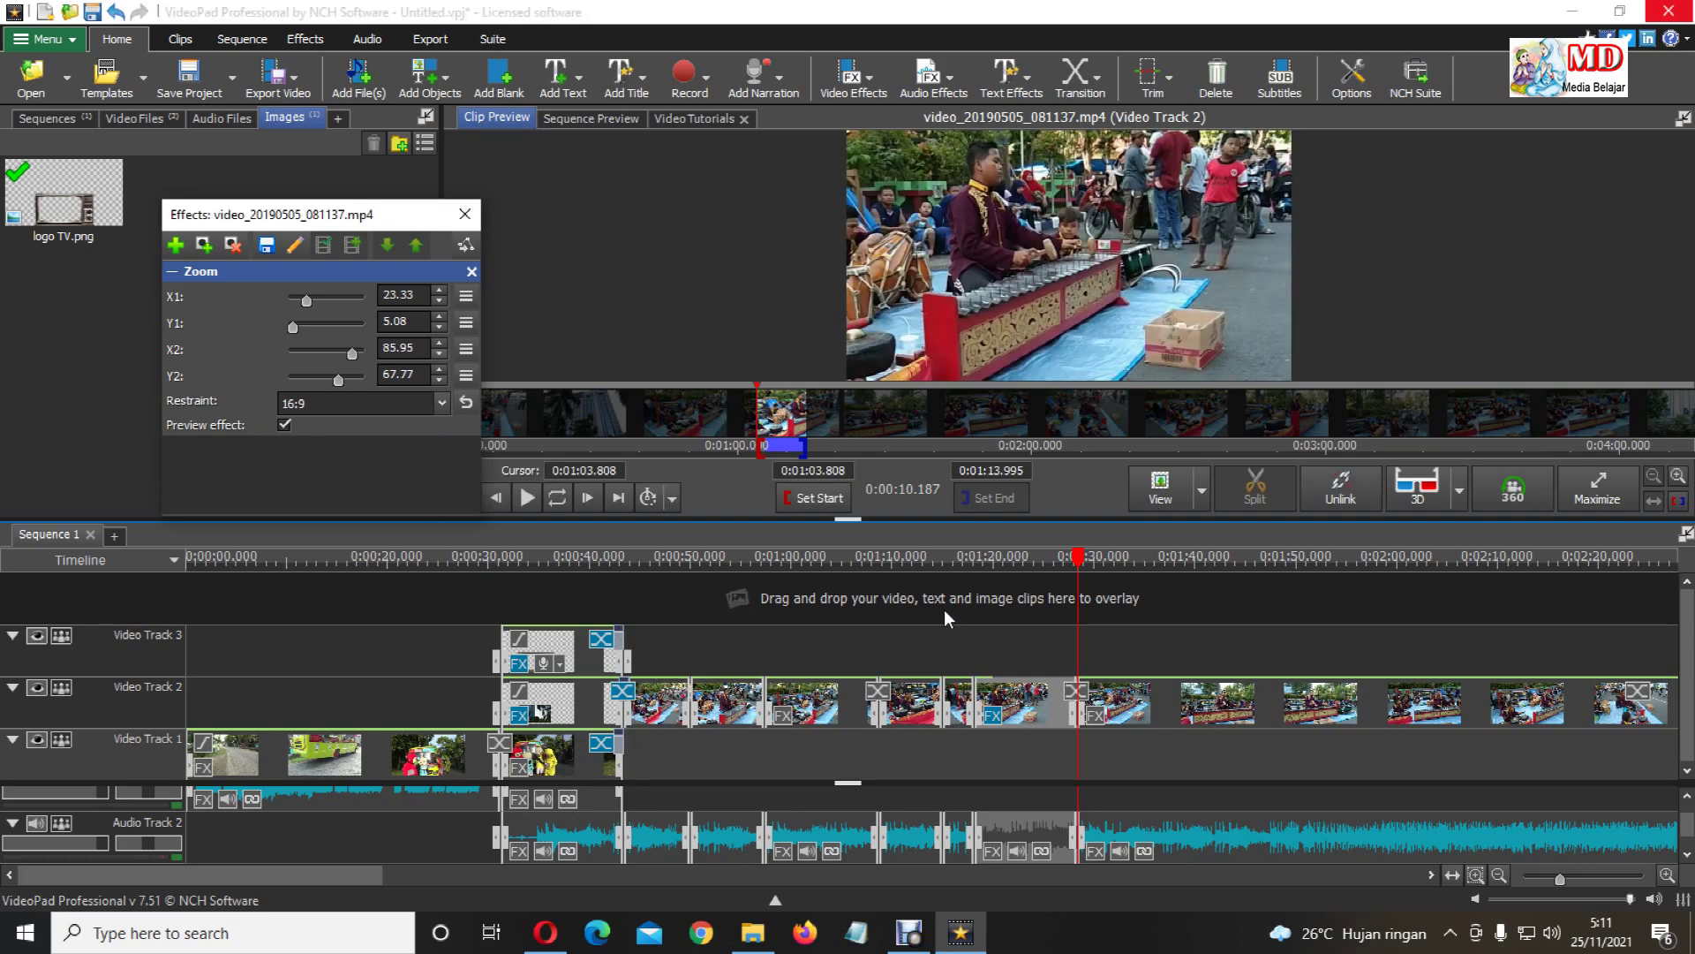
Play the sequence from 0:01:17.621 past the end of the newly zoomed segment to check the metallophone close-up.
click(968, 565)
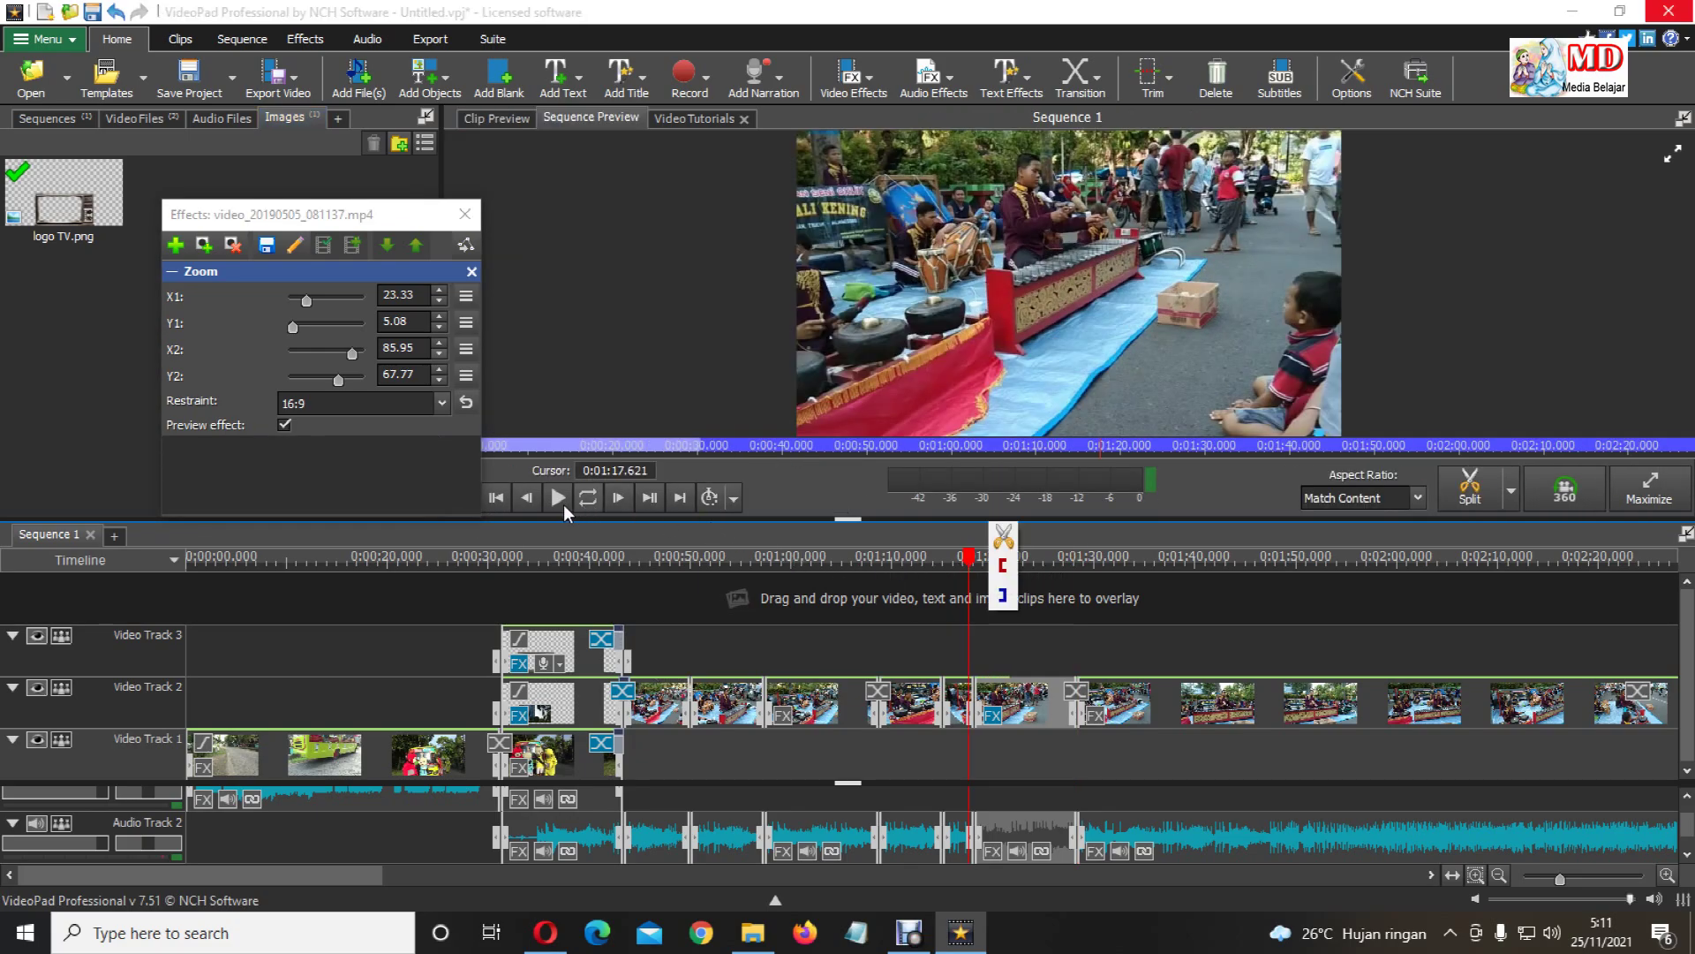
click(557, 498)
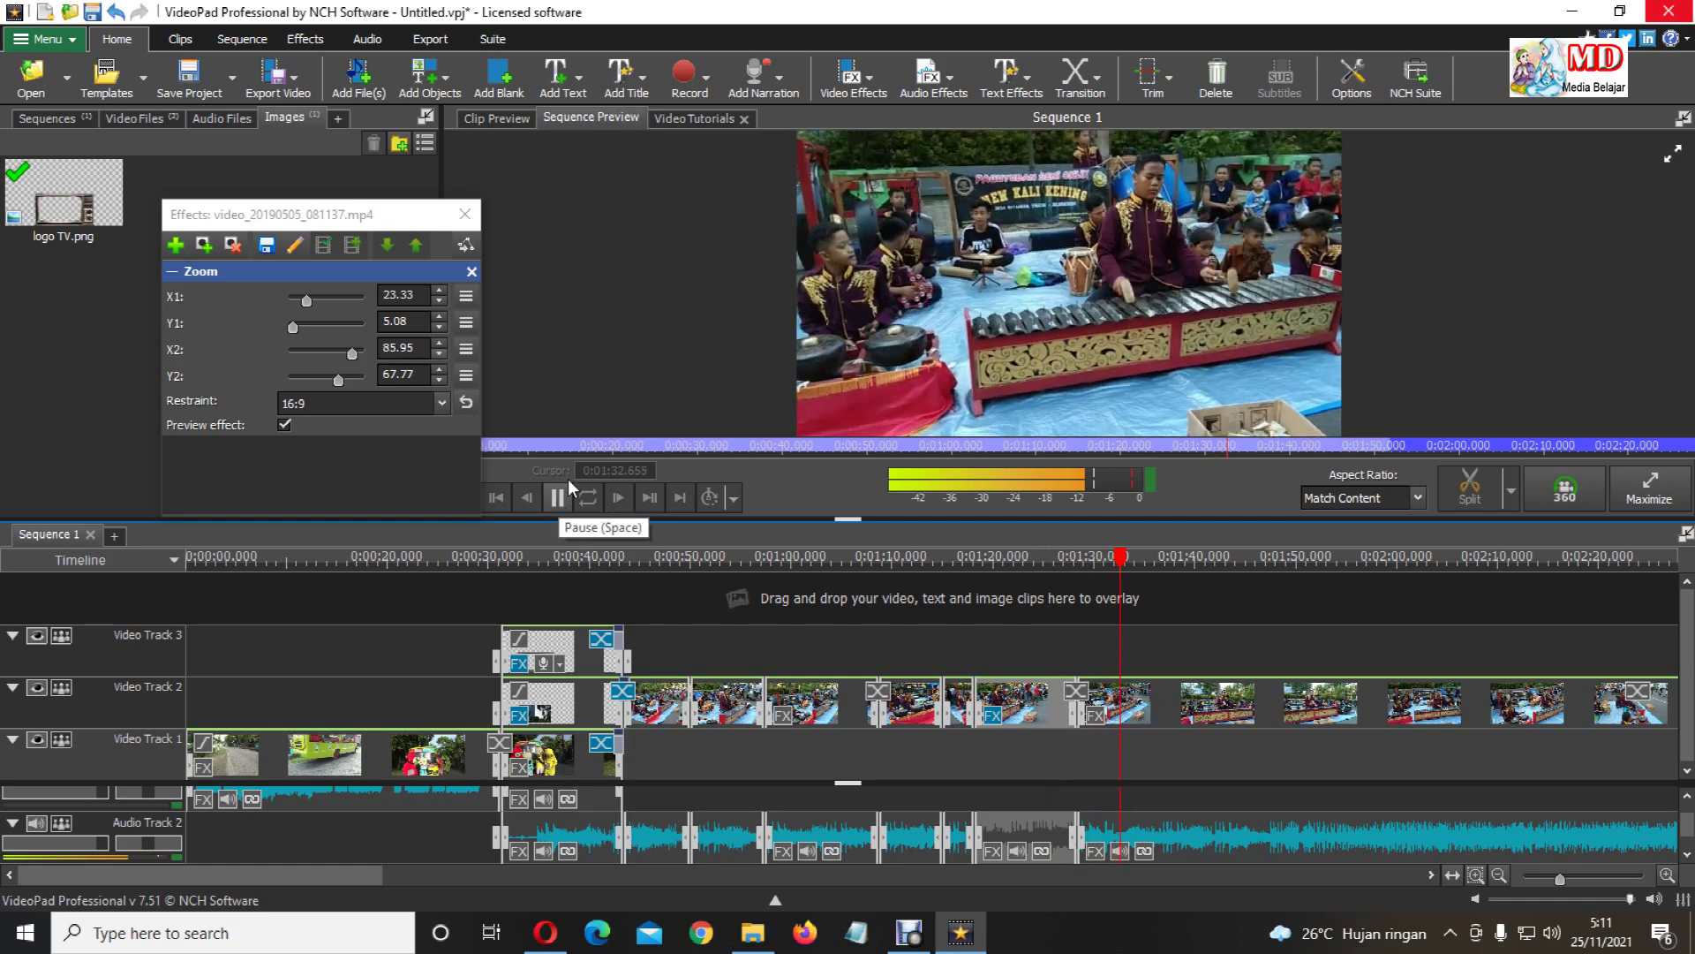
click(559, 499)
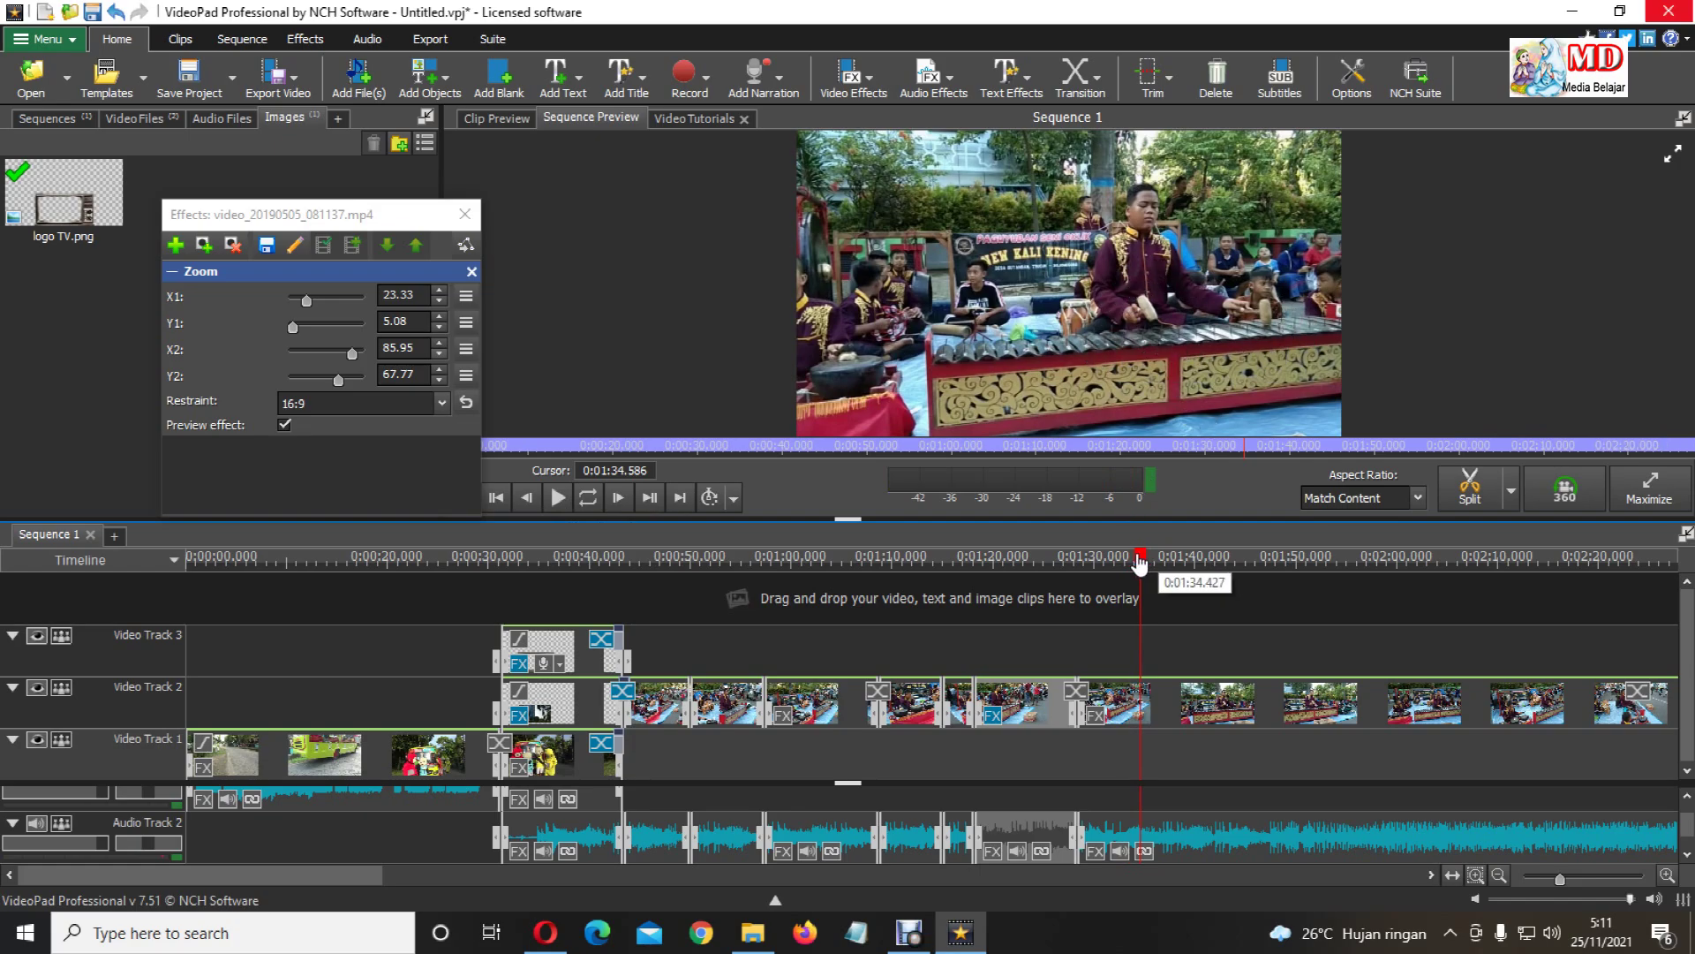
Split the remaining performance footage on Video Track 2 at 0:01:33.797 and again at 0:01:41.254.
drag(1140, 561, 1134, 566)
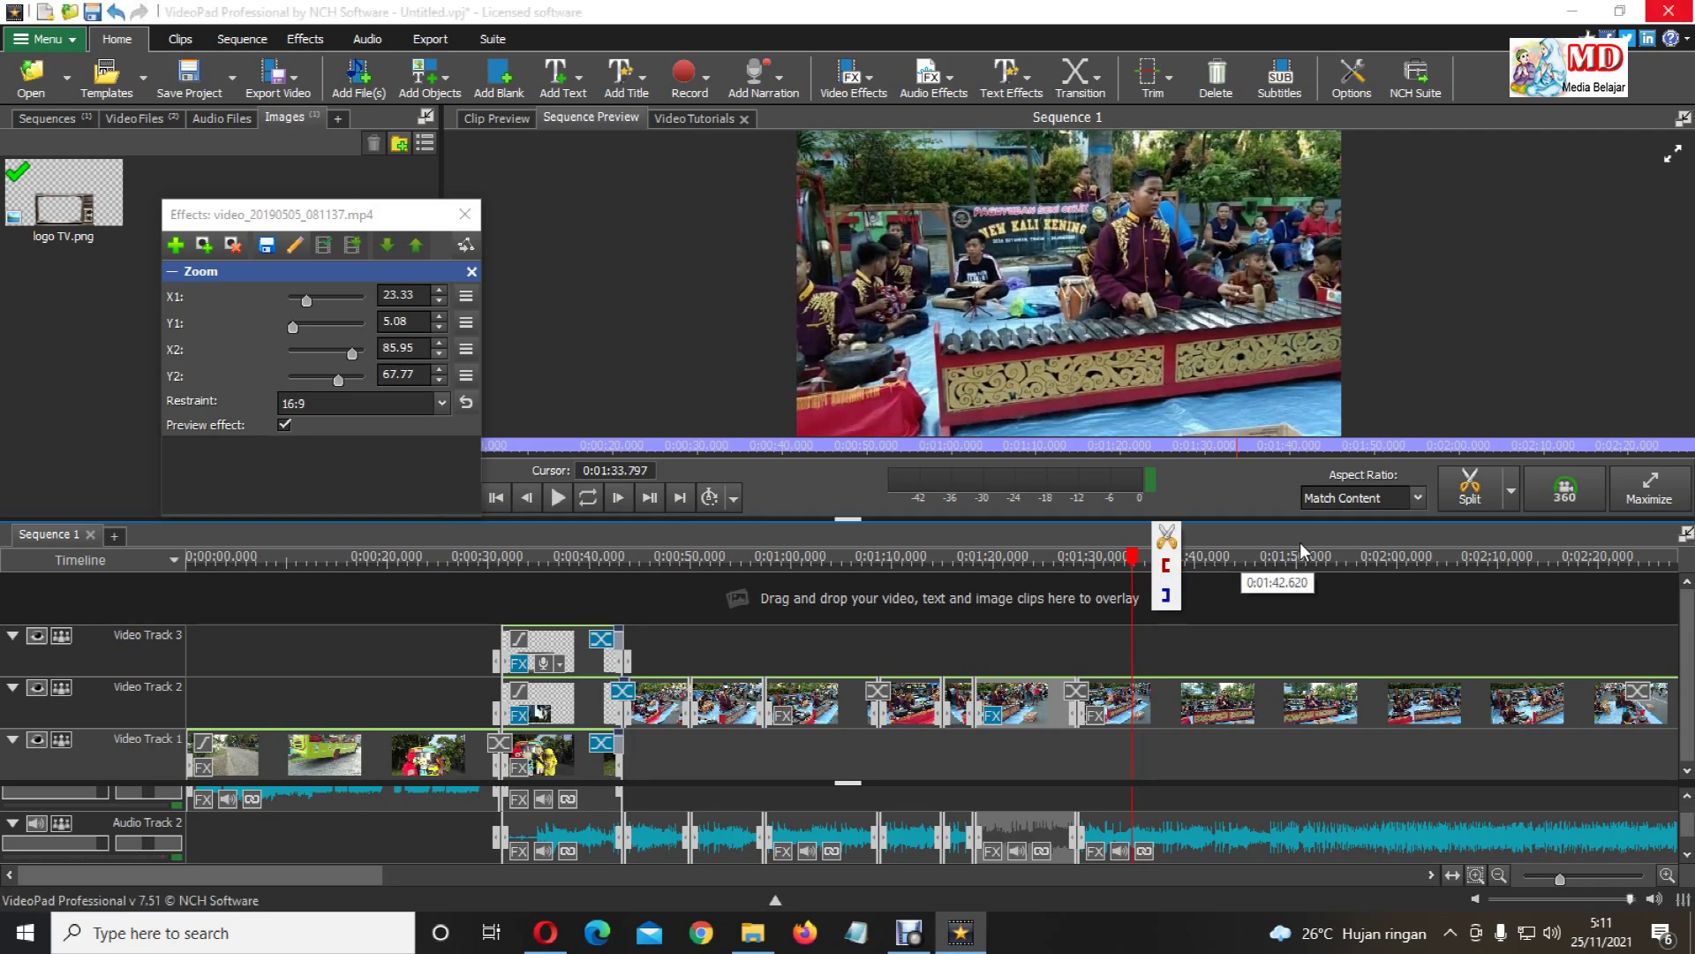
click(1469, 494)
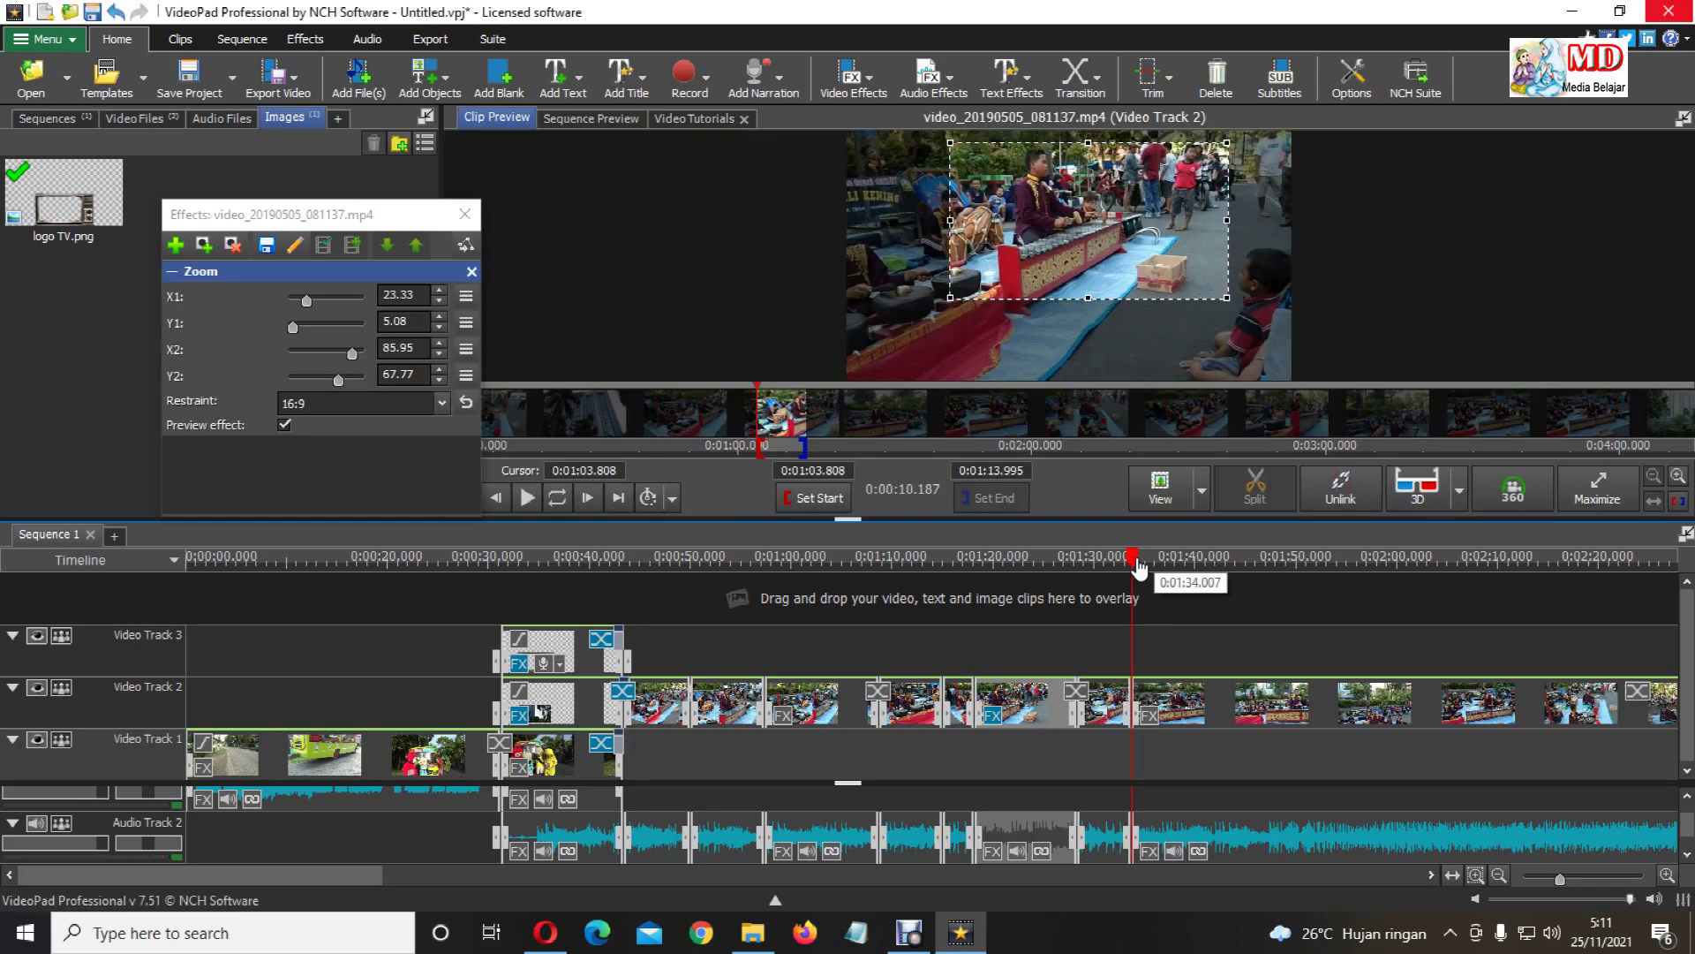
drag(1139, 568, 1216, 601)
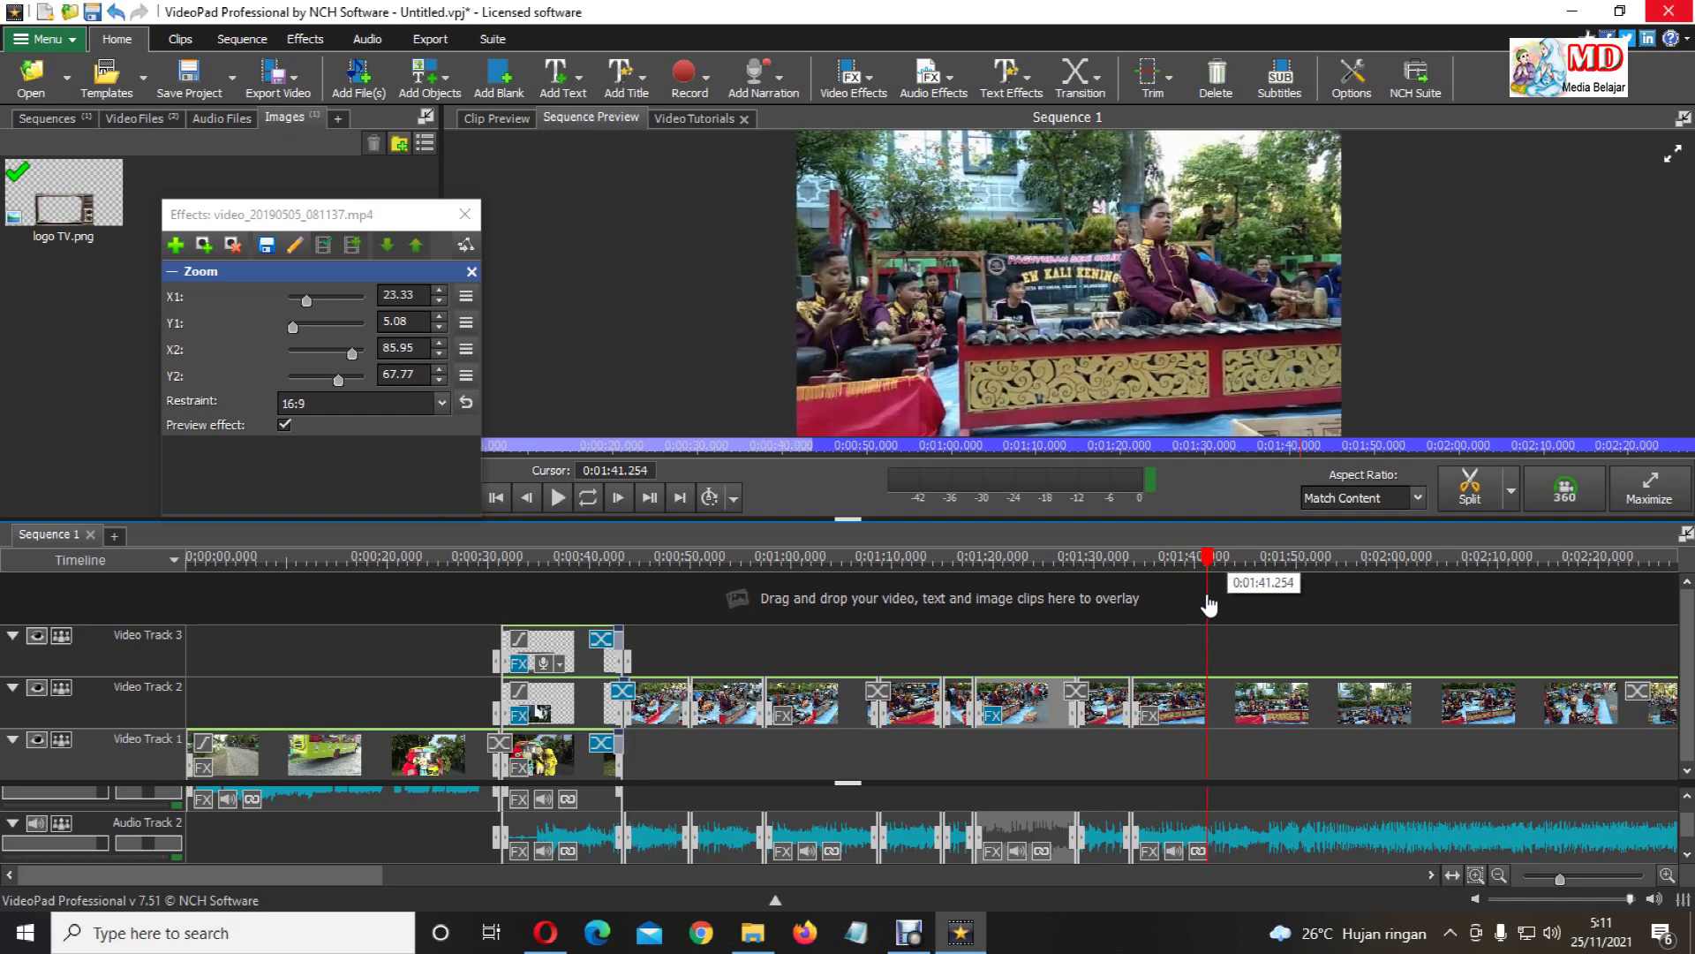
click(1470, 490)
Add a Zoom effect with a 16:9 restraint to the segment between 0:01:33.797 and 0:01:41.254 on Video Track 2.
click(1181, 711)
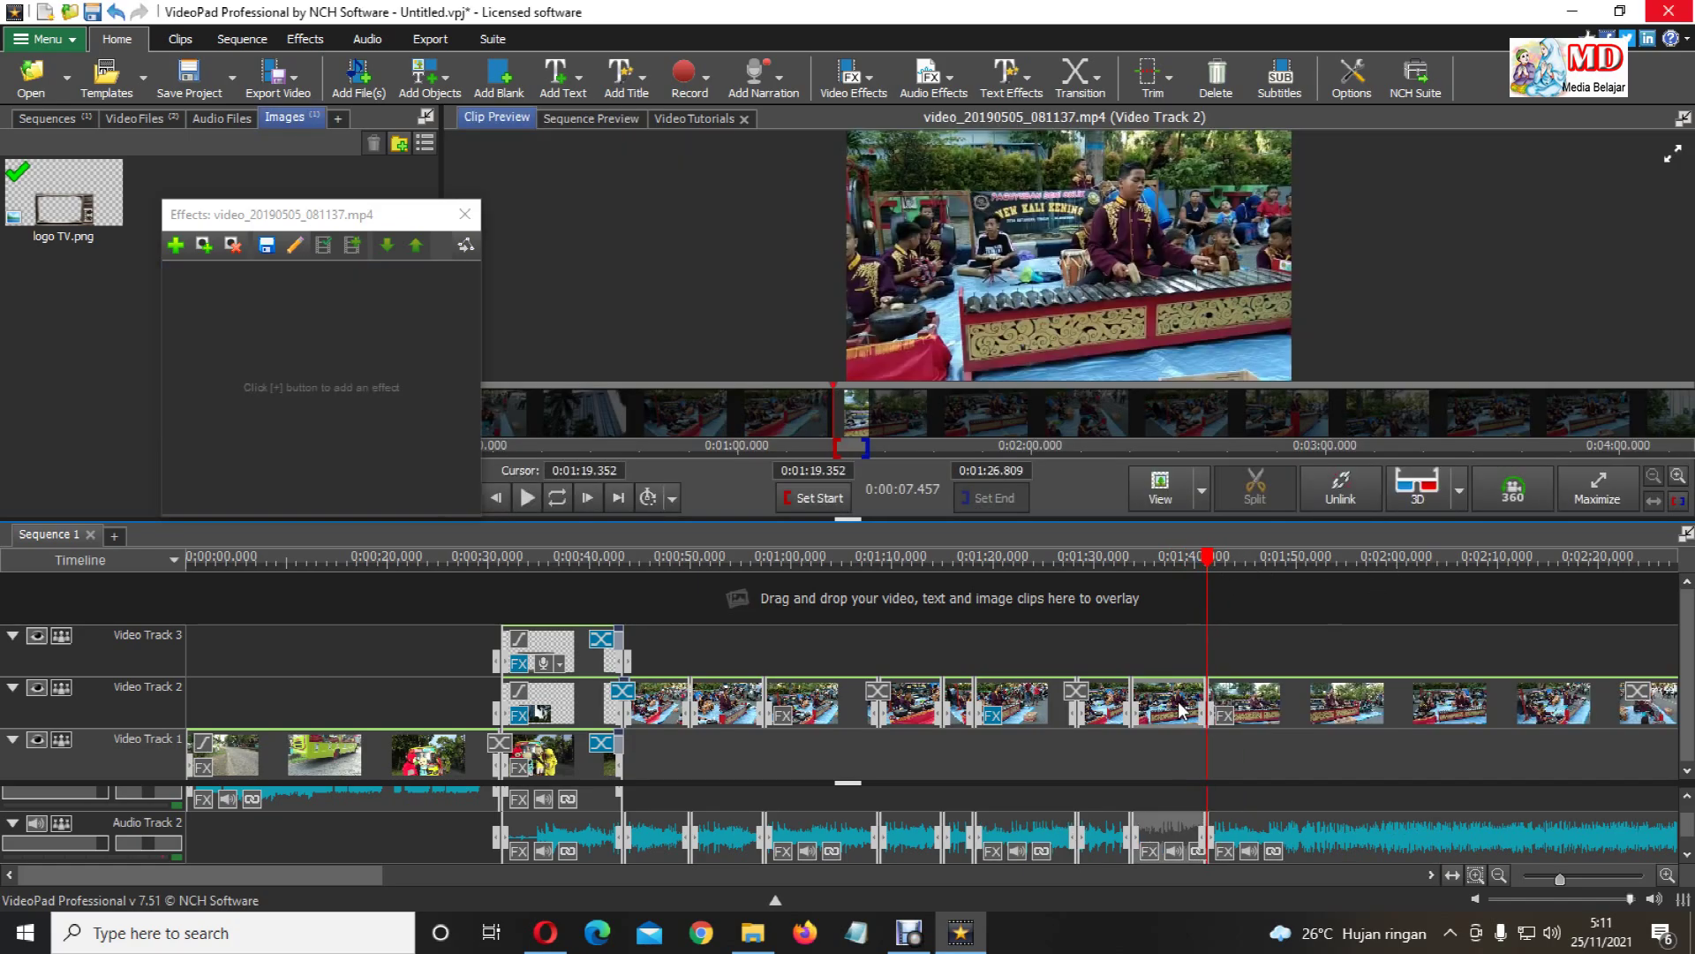
click(858, 95)
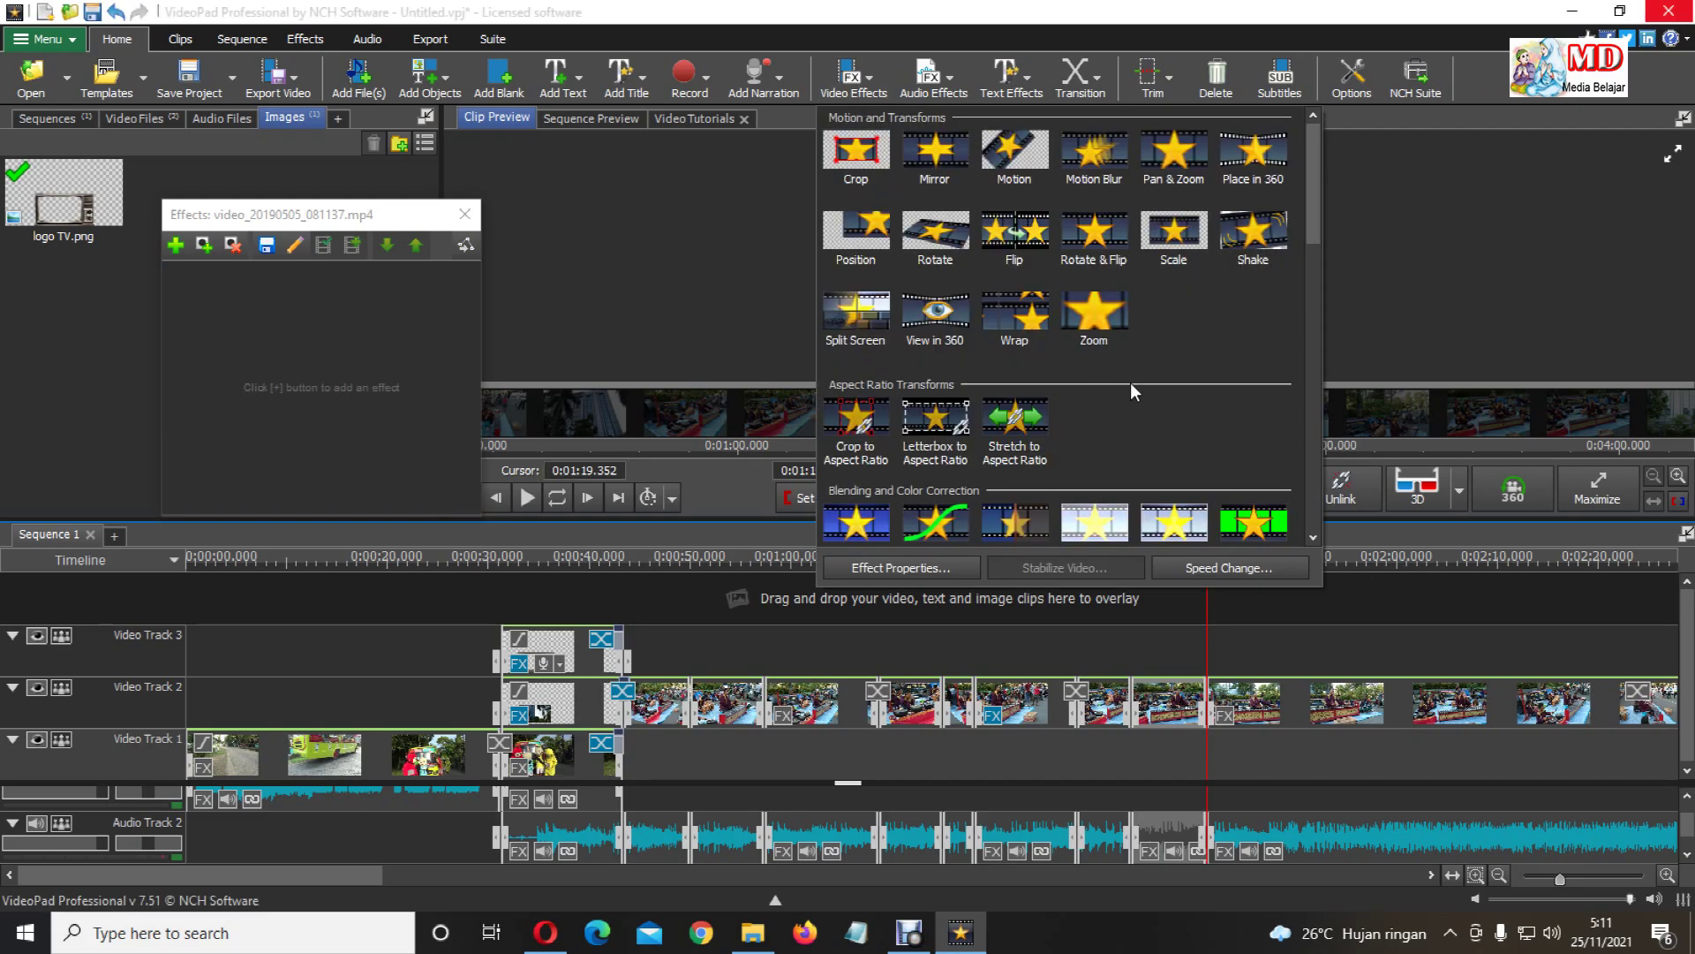
click(1095, 320)
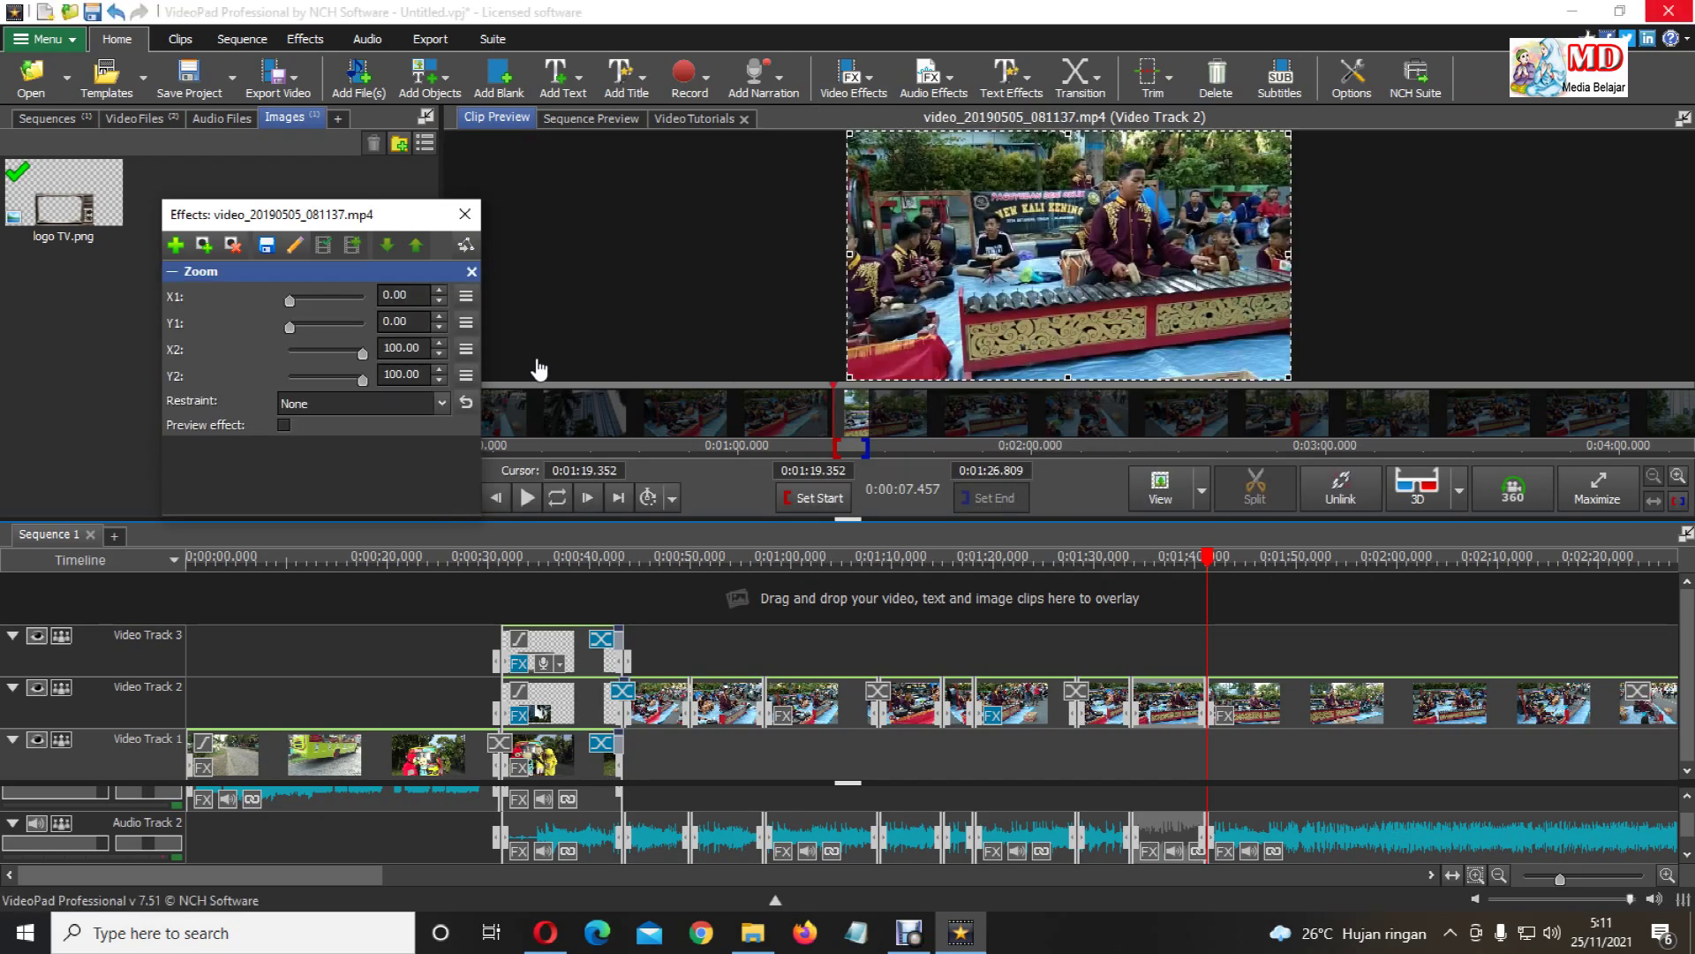
click(420, 402)
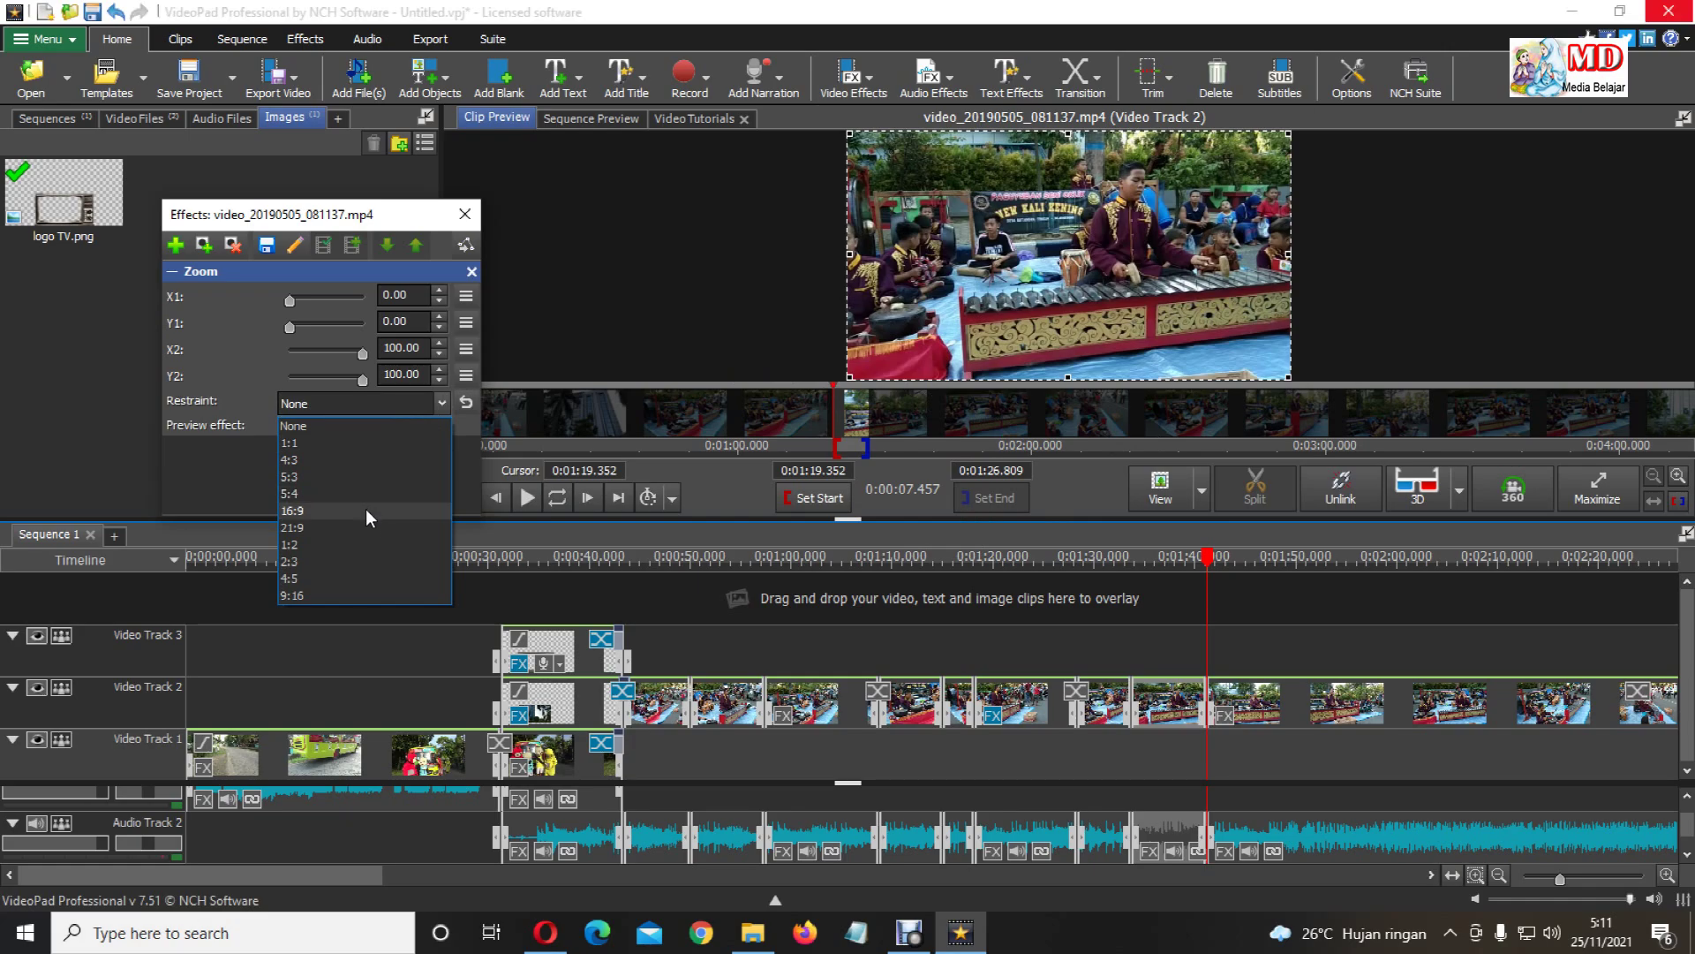
click(366, 509)
Frame the zoom area on the metallophone keys, about X1 39, Y1 35, X2 100, Y2 96, and turn on the effect preview.
drag(857, 161, 1010, 319)
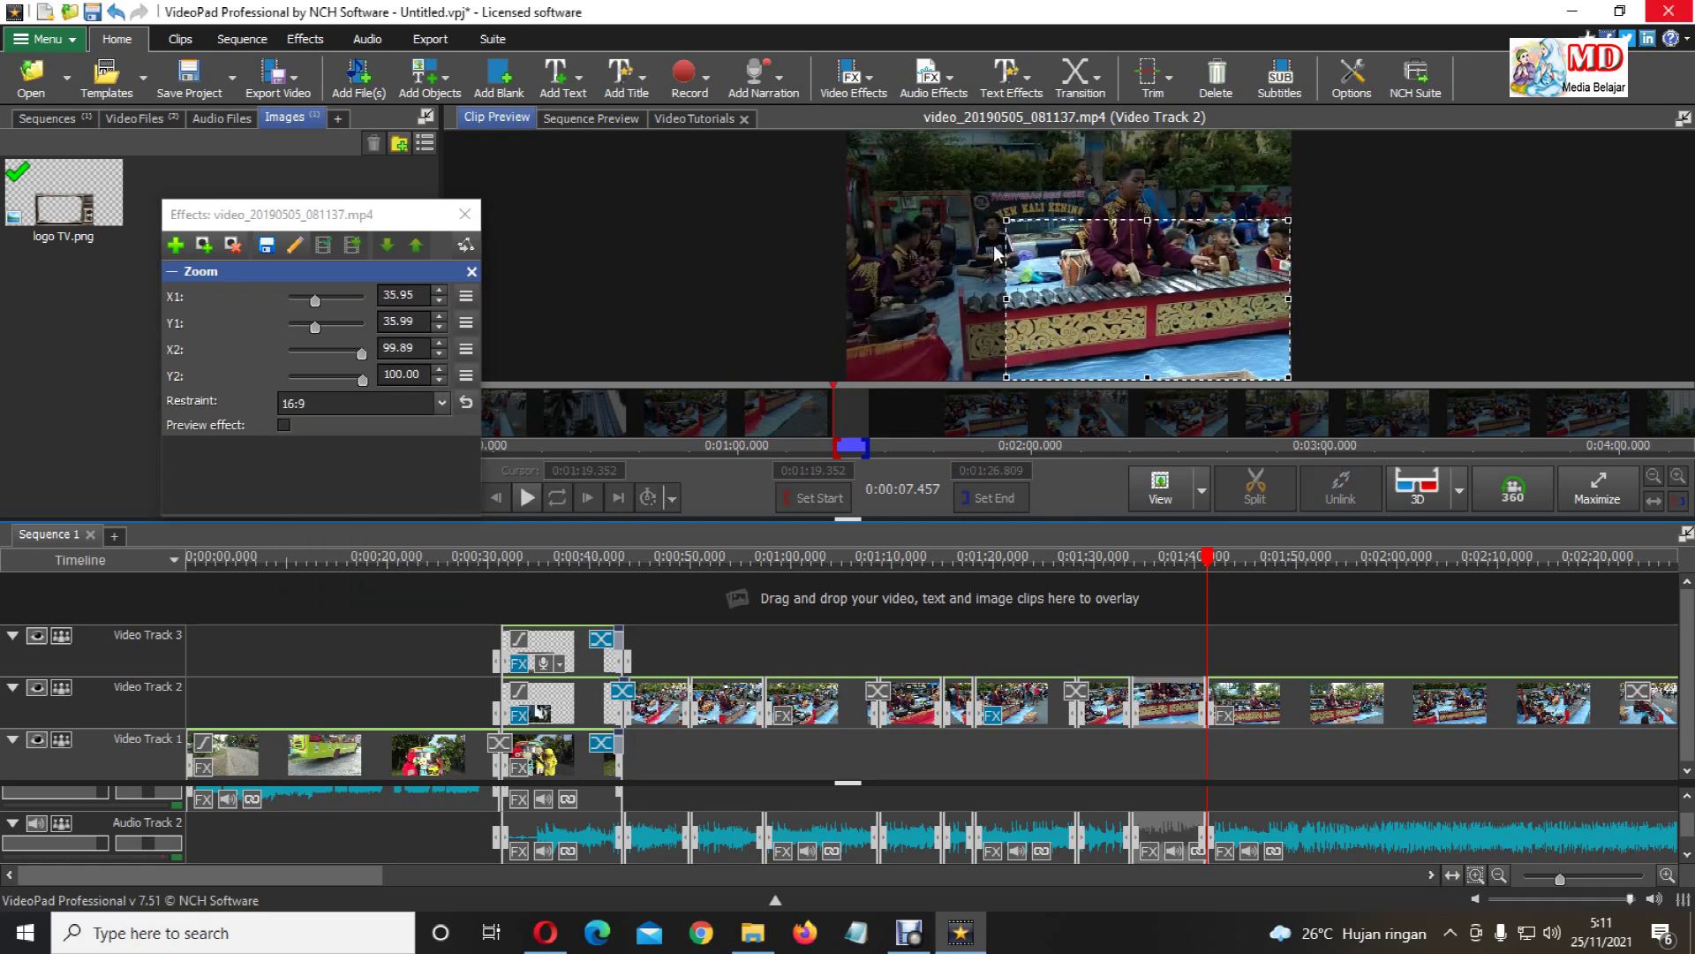
drag(1007, 221, 1022, 223)
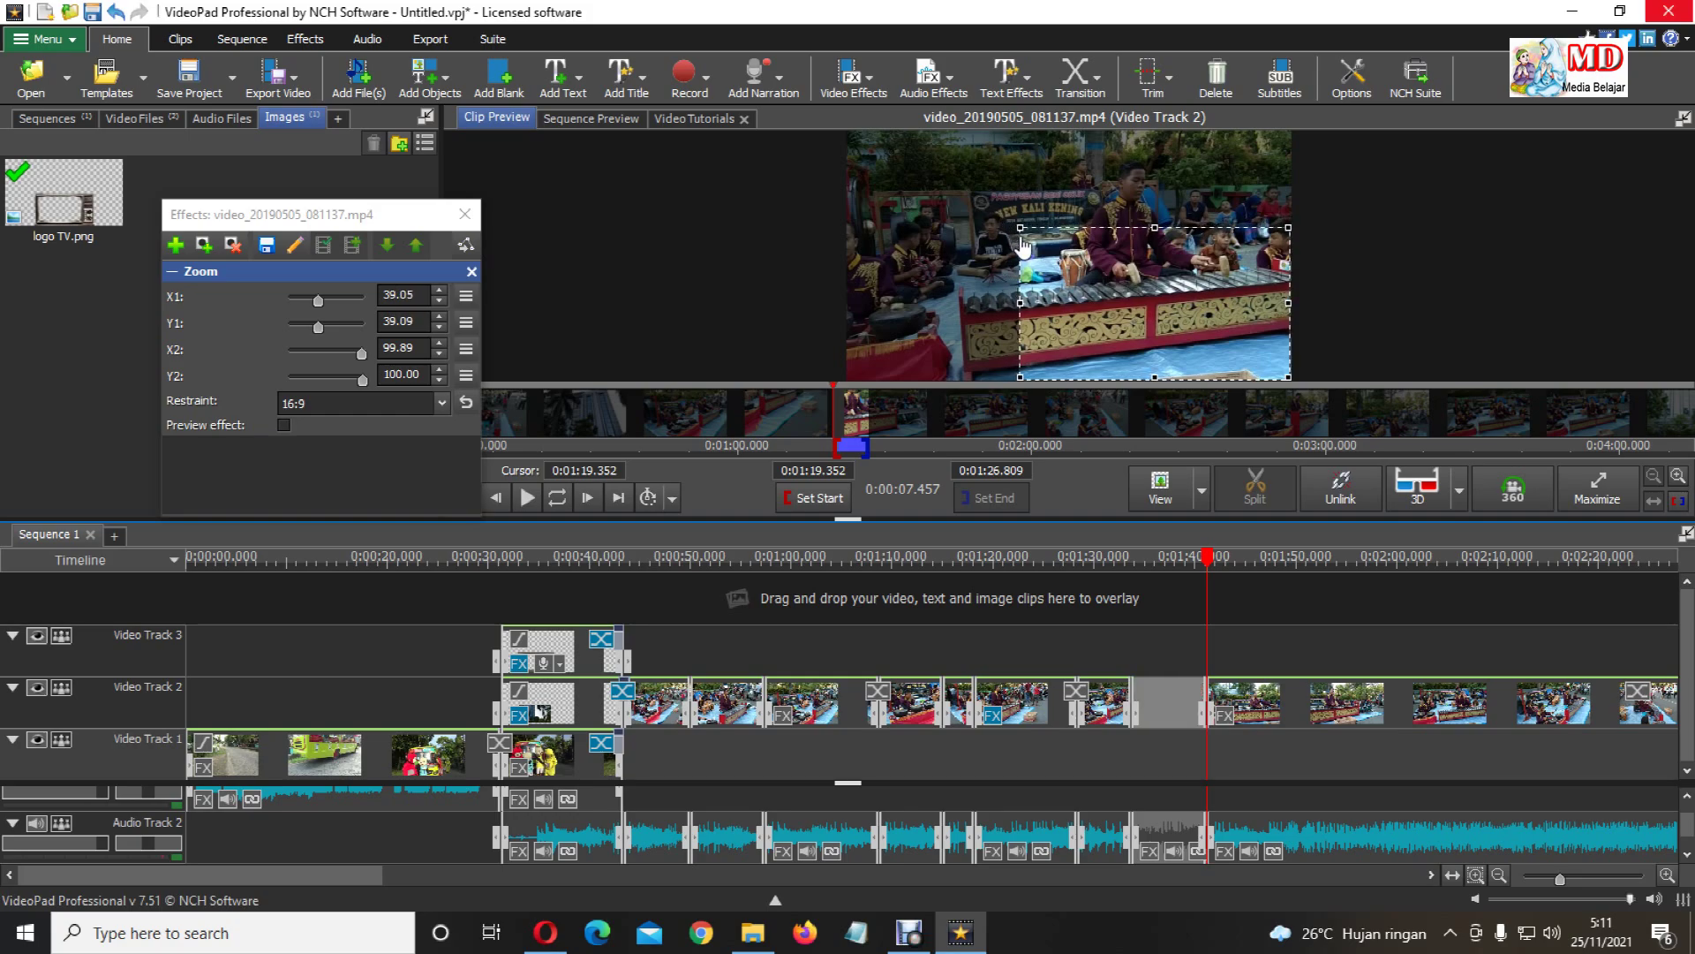
drag(1126, 321, 1127, 316)
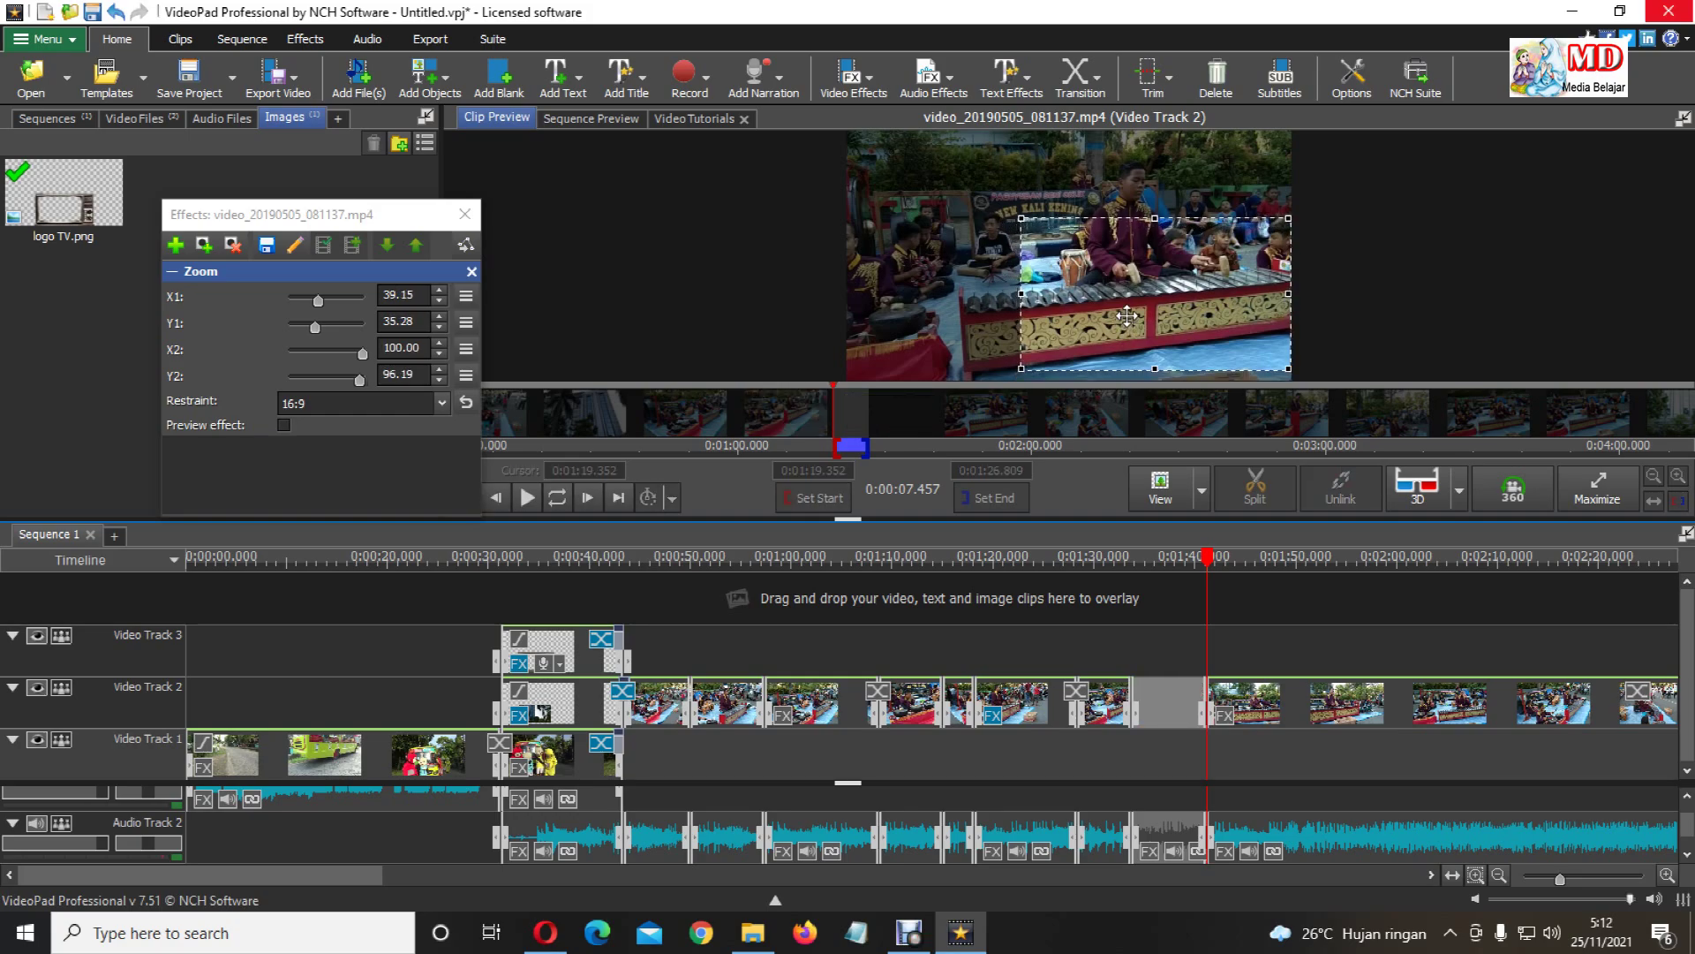
click(284, 426)
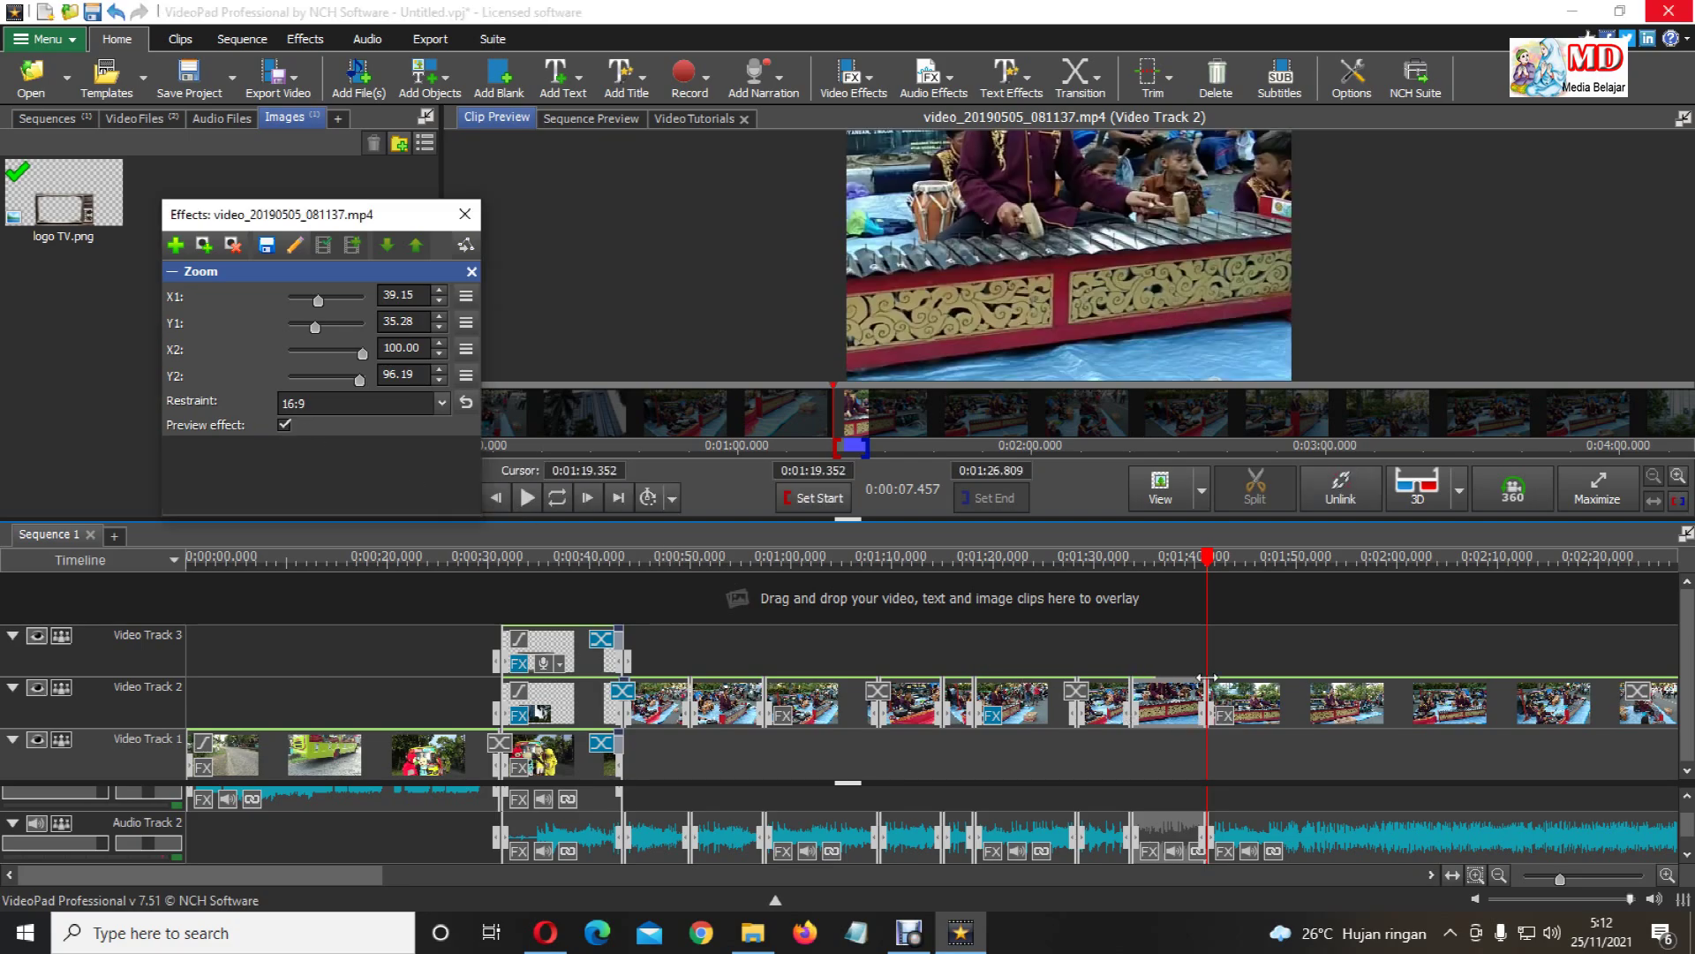
Play the sequence from 0:01:31.906 past 0:01:41.254 to check the zoomed metallophone segment.
click(1112, 560)
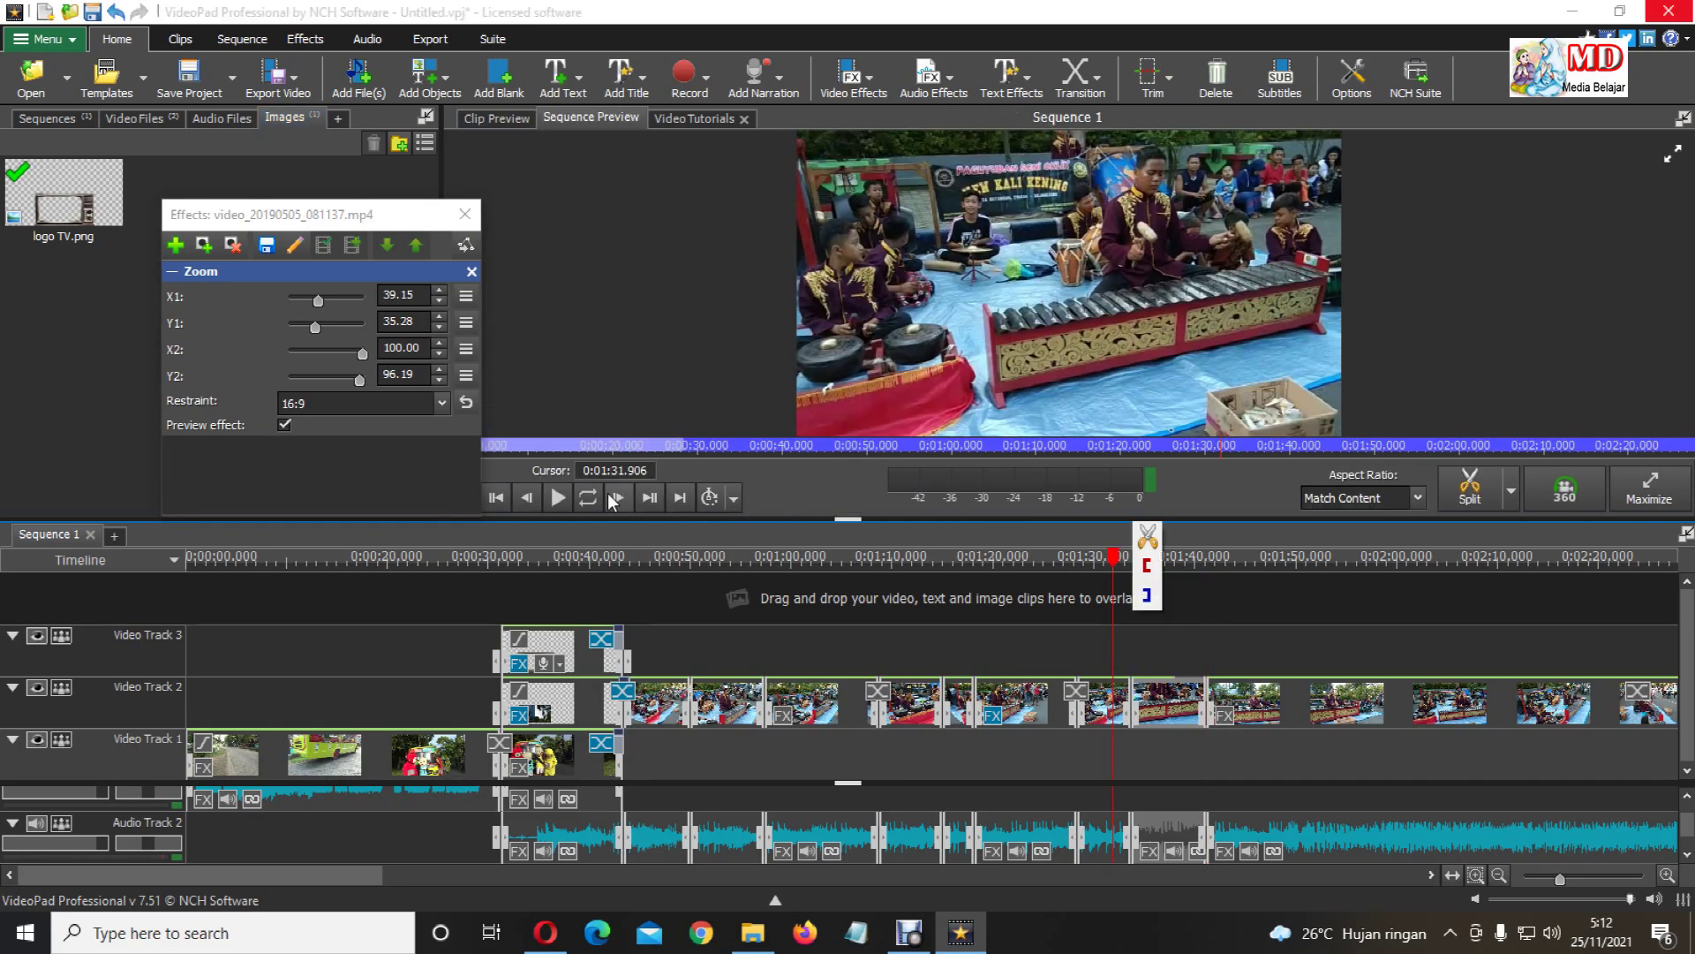
click(560, 498)
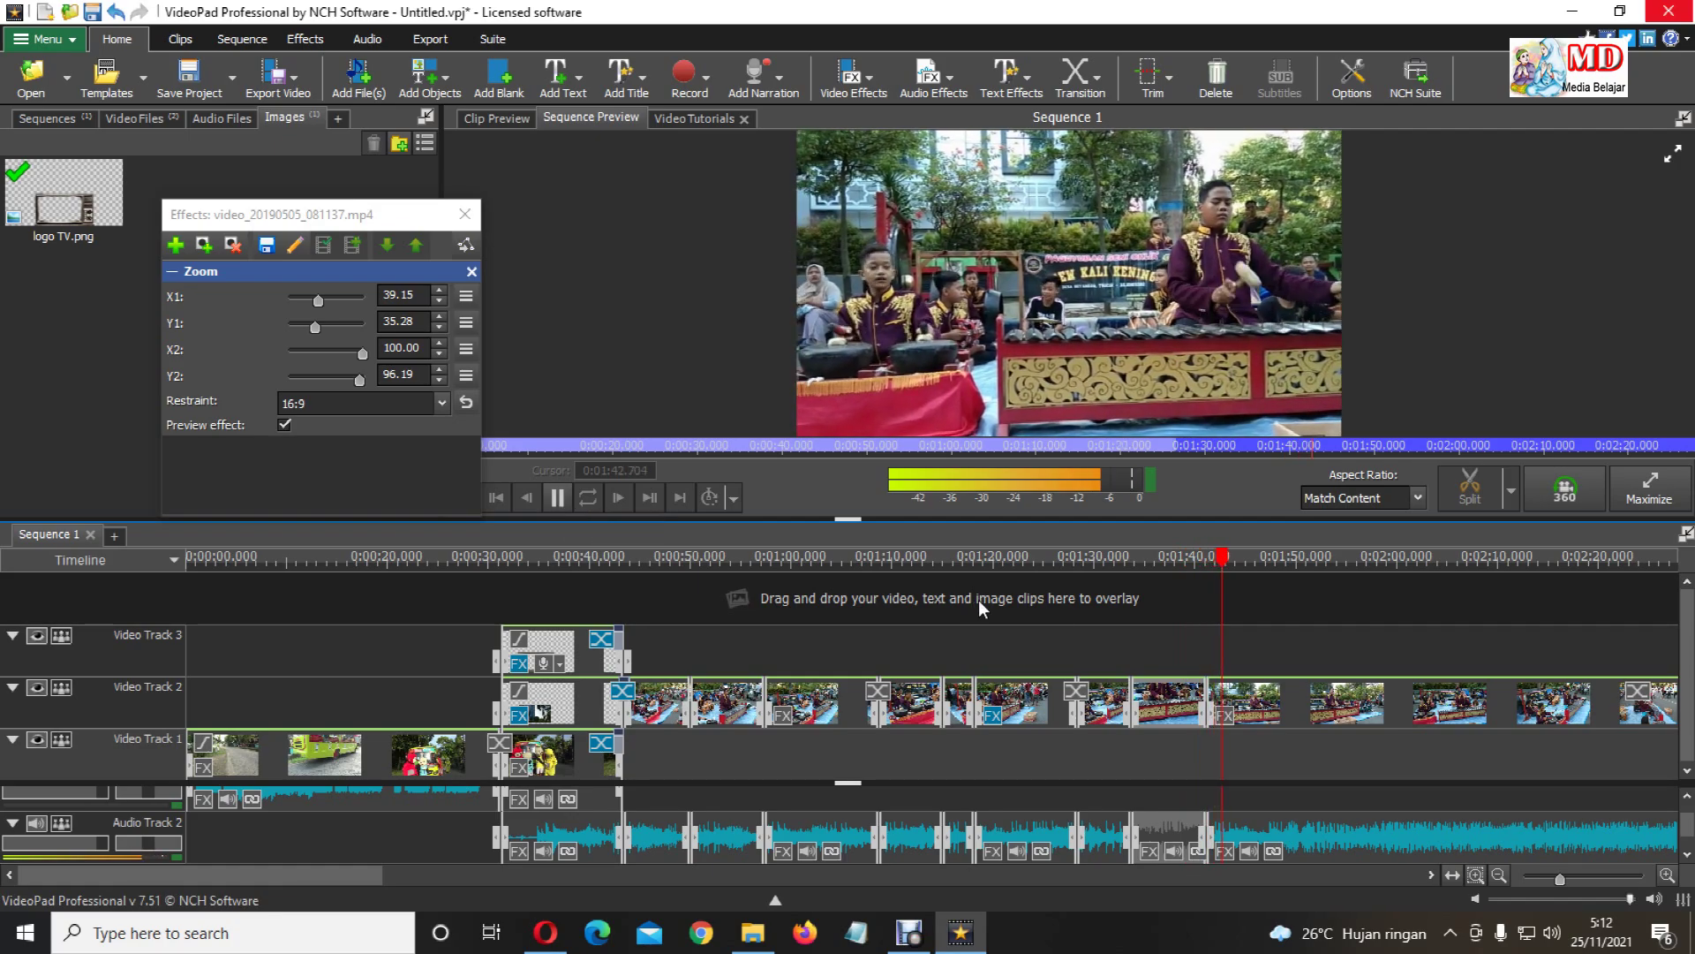
scroll(1252, 628, down, 3)
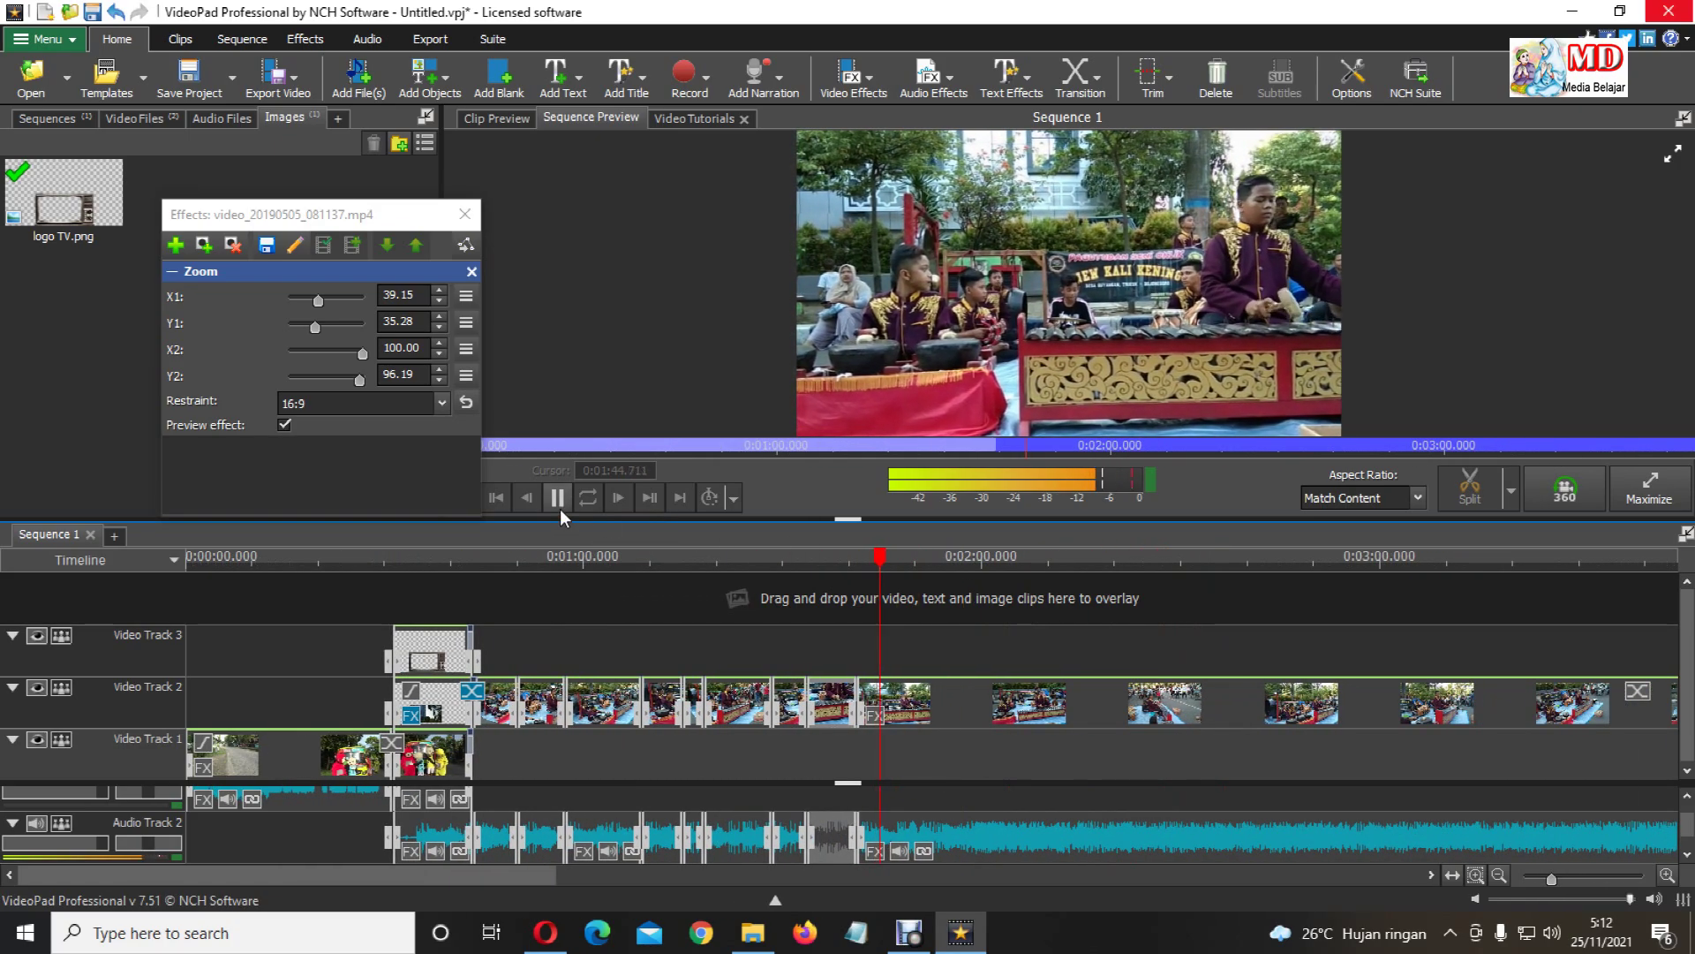
click(559, 505)
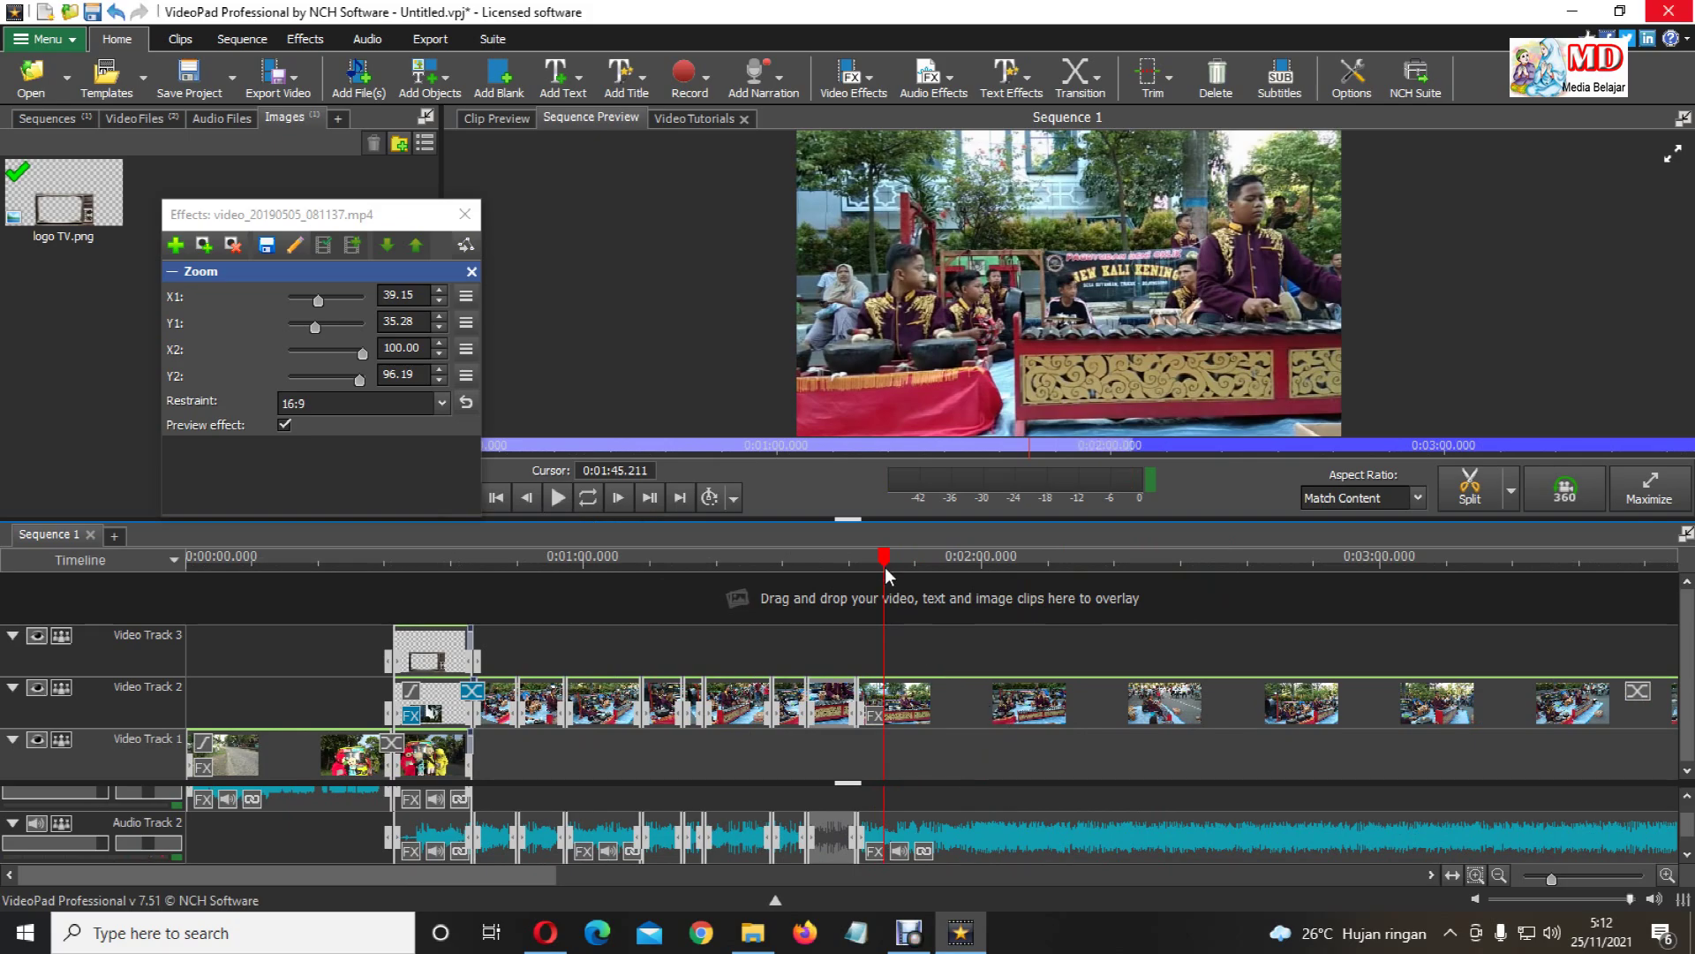
Split the remaining performance footage on Video Track 2 at 0:02:26.028 and again at 0:02:29.223.
drag(877, 570, 1157, 664)
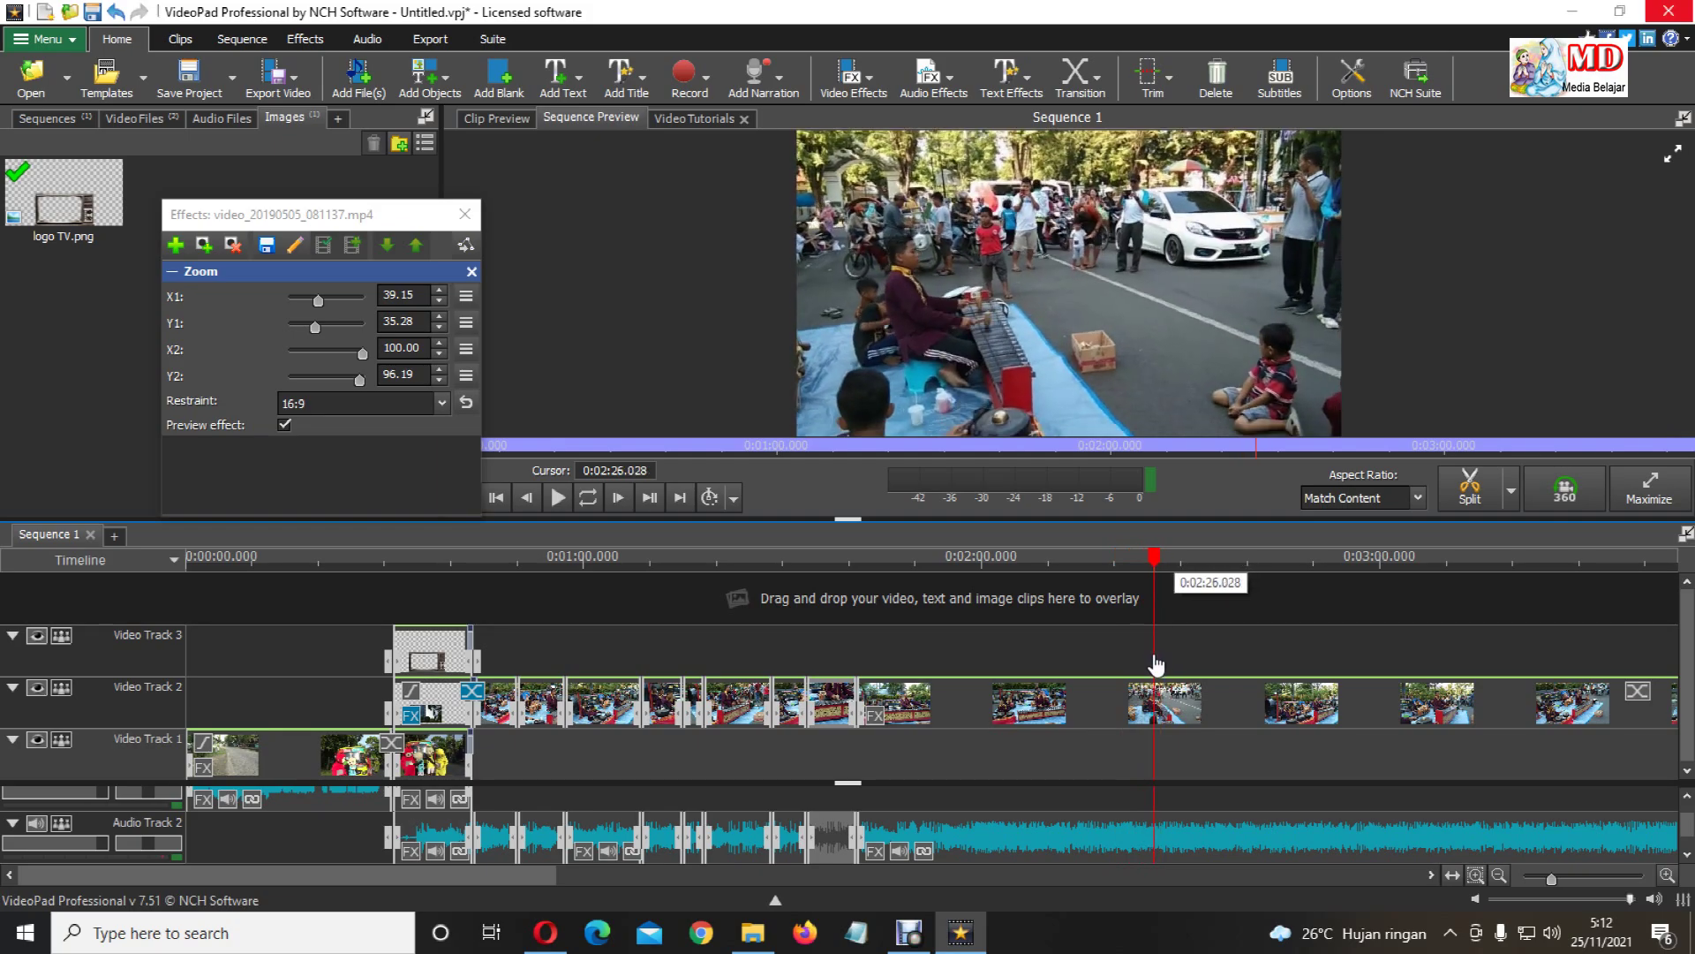
click(1468, 490)
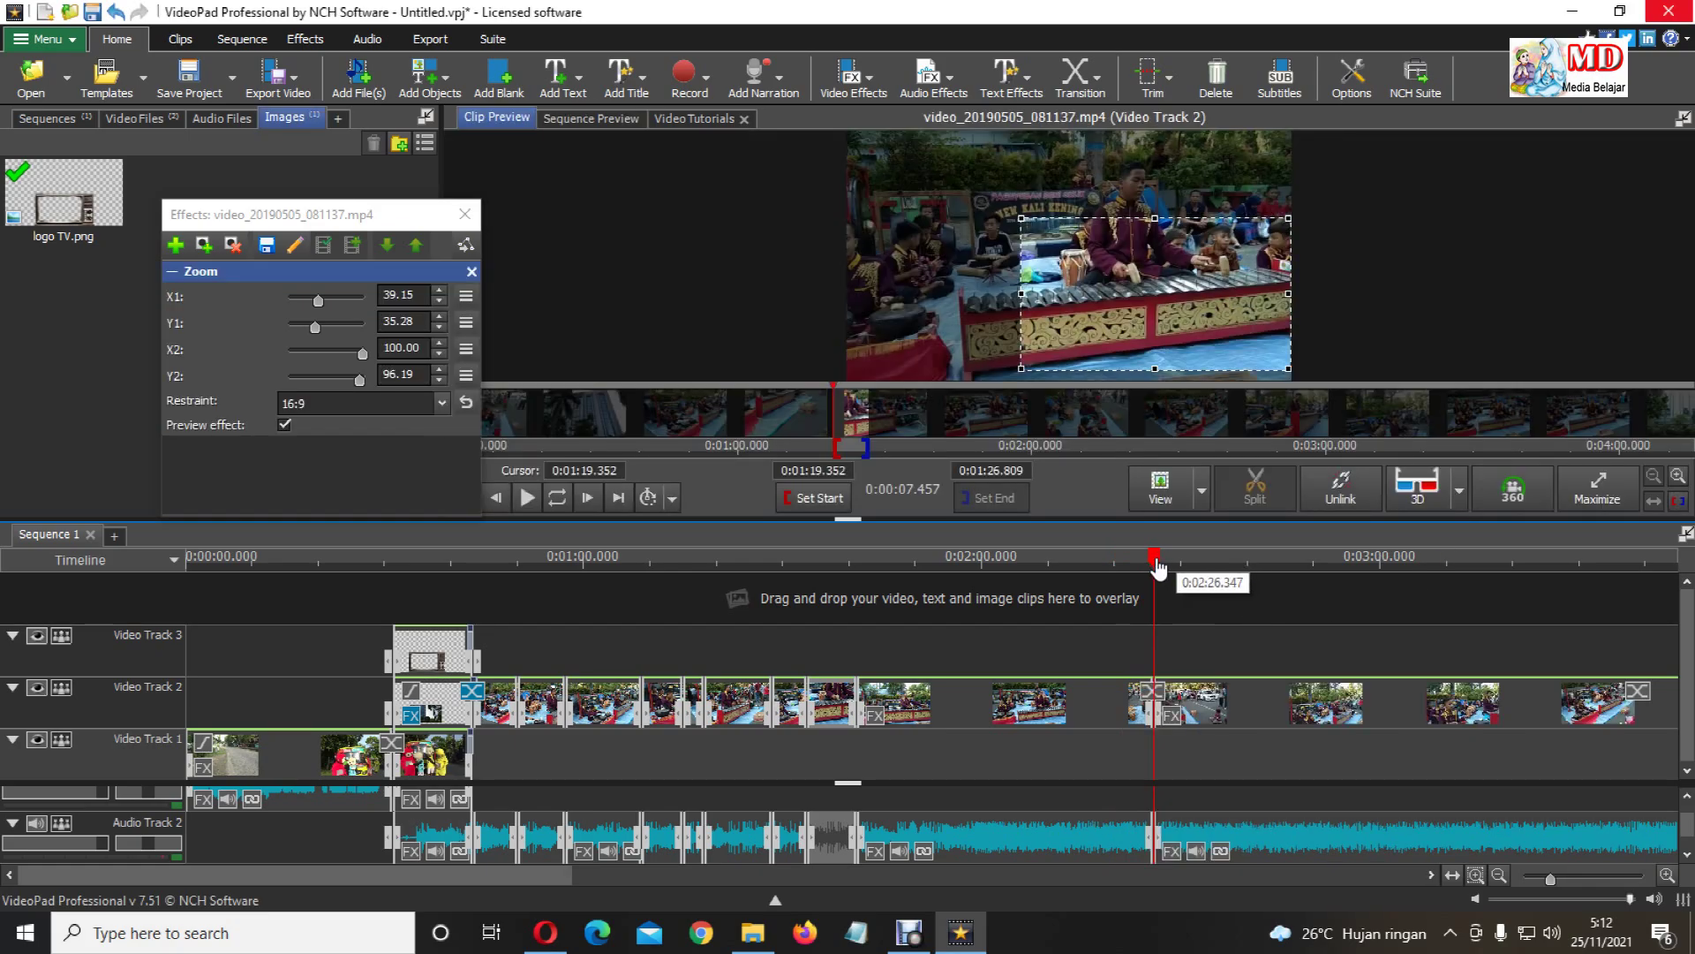
drag(1162, 570, 1175, 579)
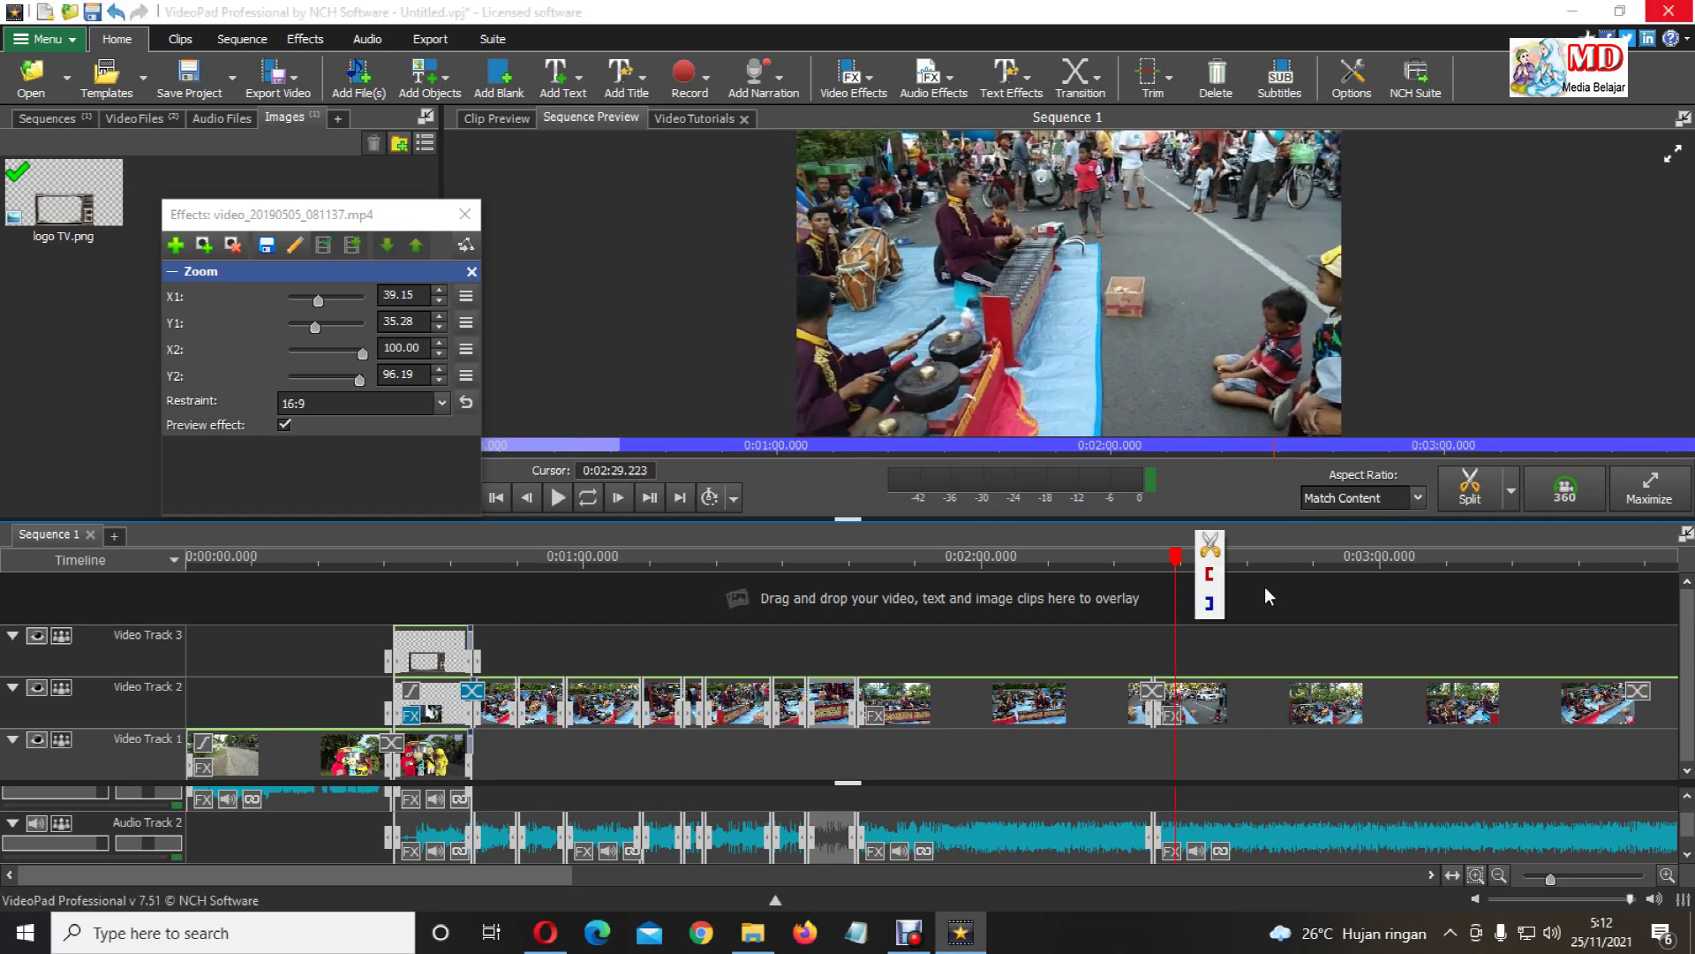
click(1470, 498)
scroll(1164, 743, up, 2)
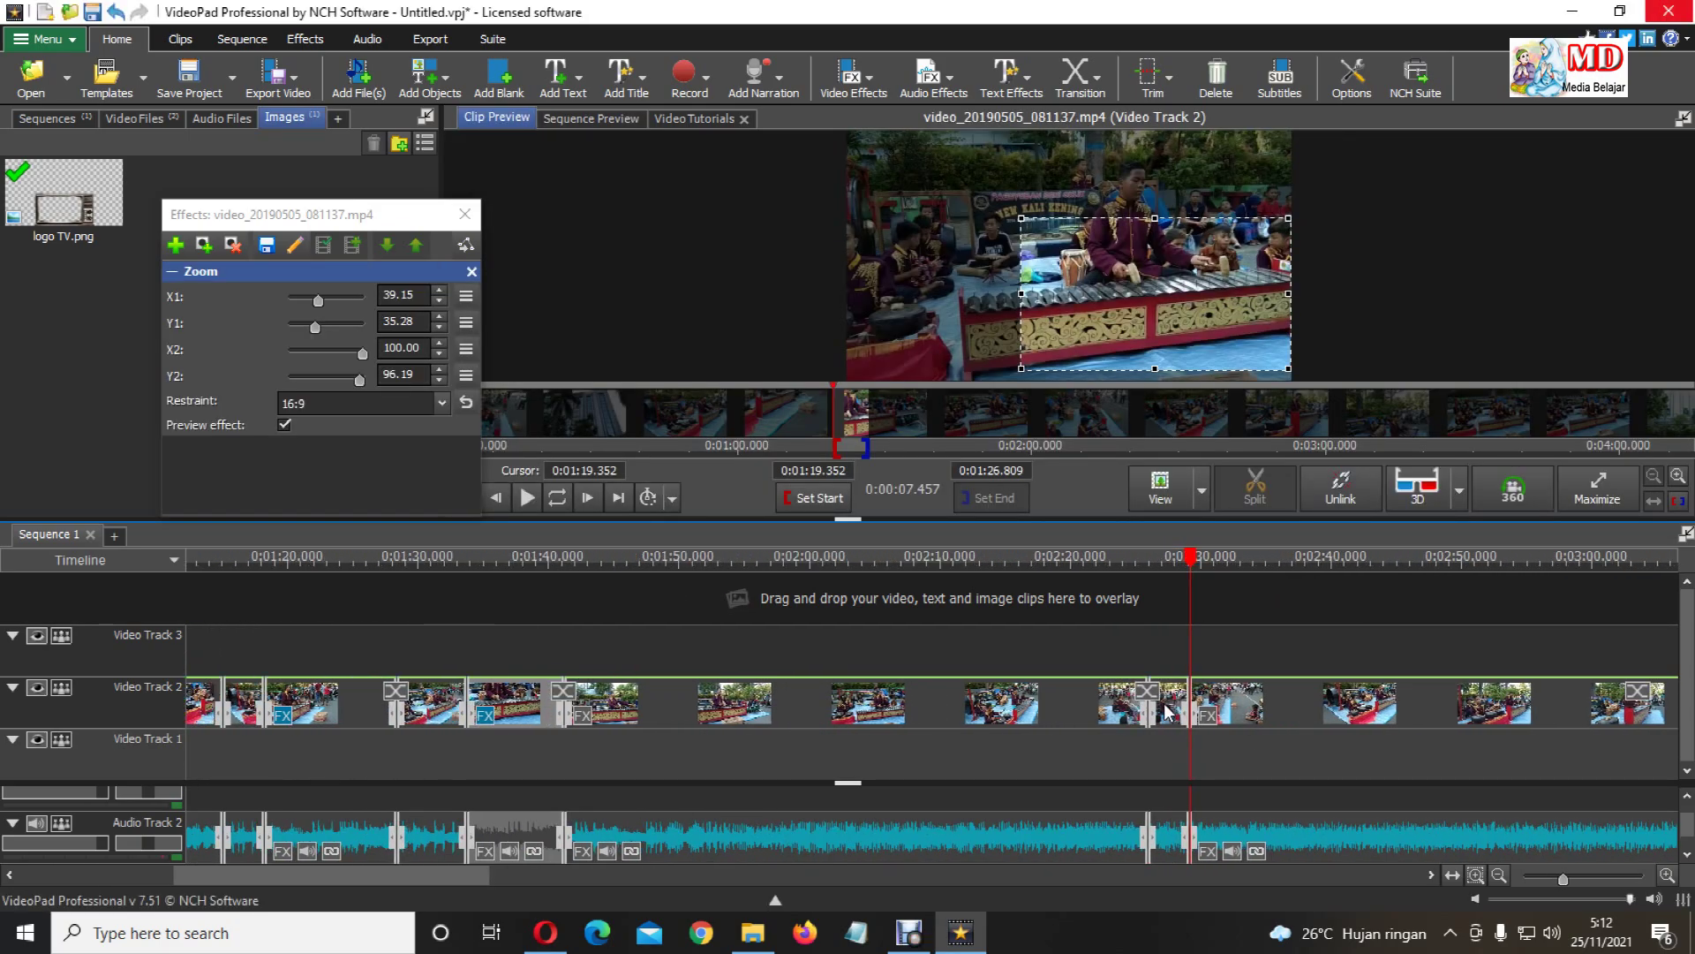
Add a previewed 16:9 Zoom effect to the segment between 0:02:26.028 and 0:02:29.223, framed at about X1 44, Y1 44, X2 100, Y2 100.
click(1168, 712)
click(853, 75)
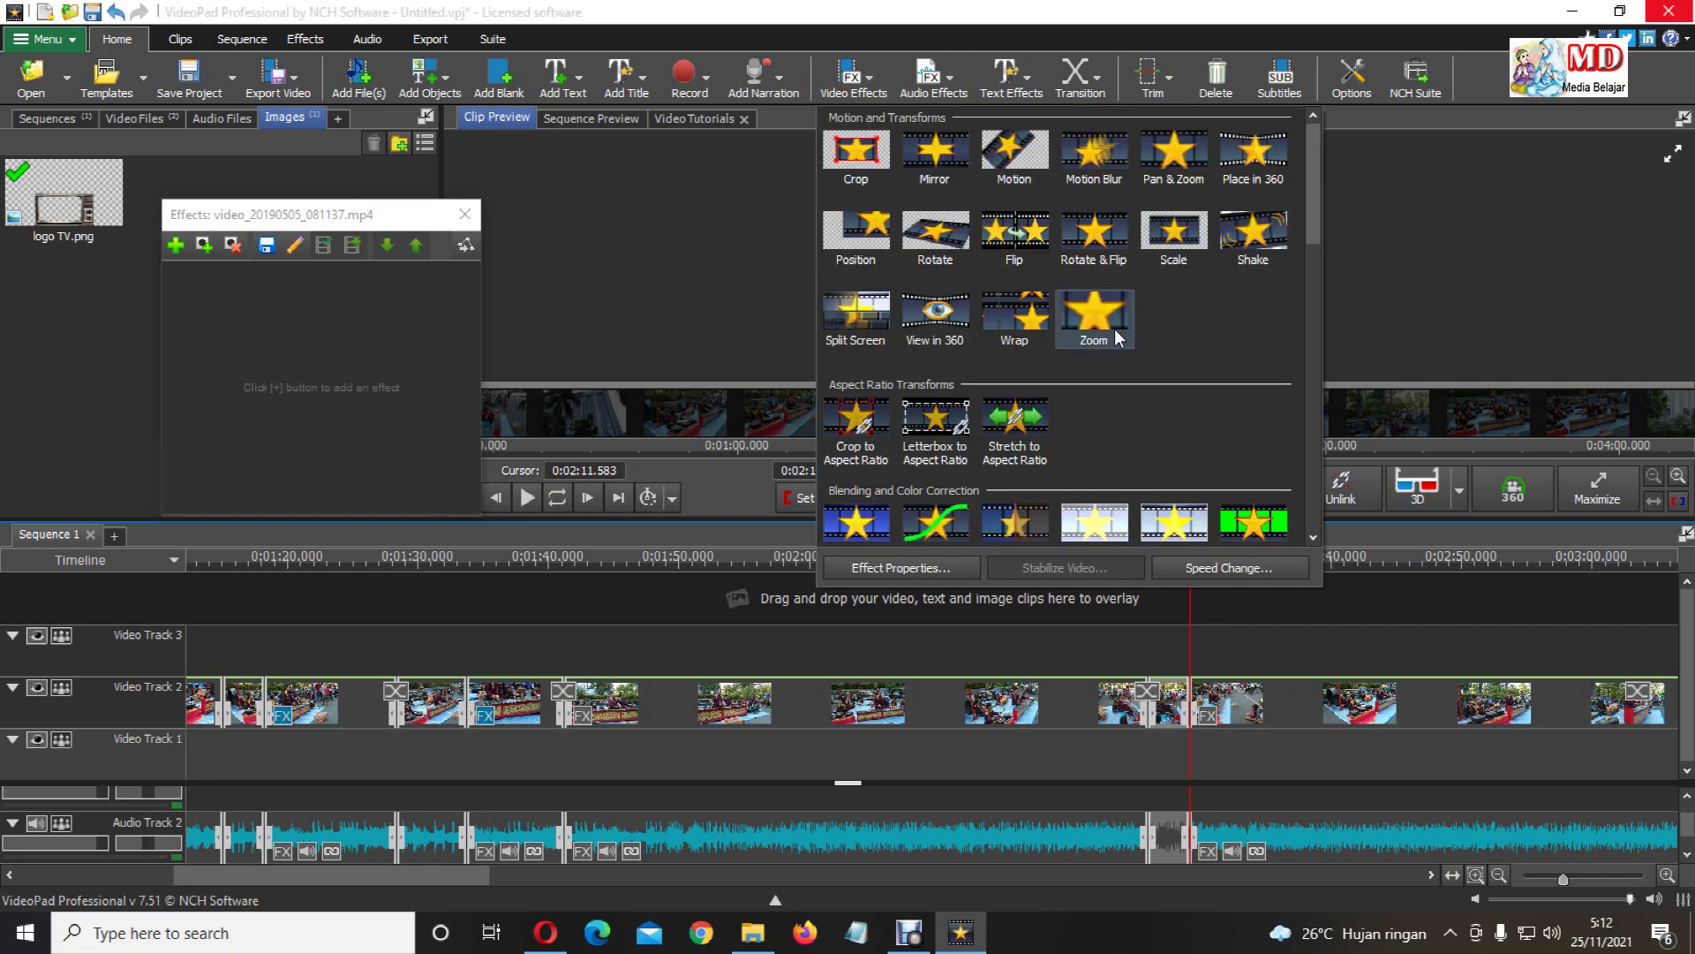
click(1100, 335)
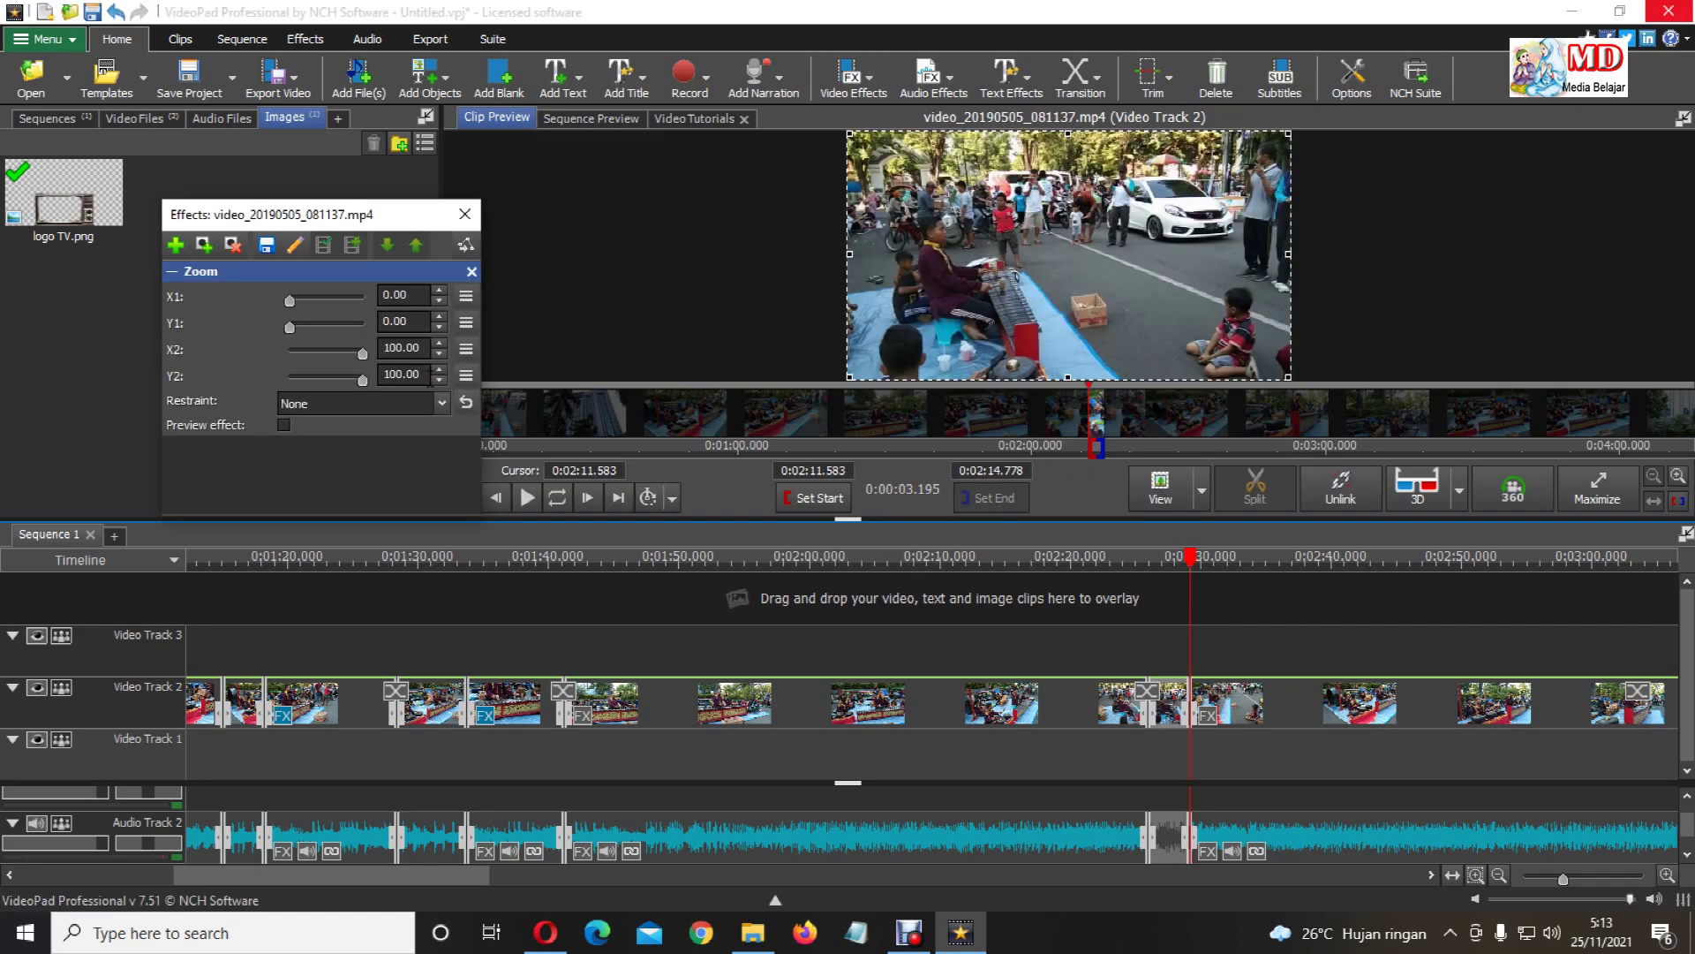
click(321, 401)
click(320, 511)
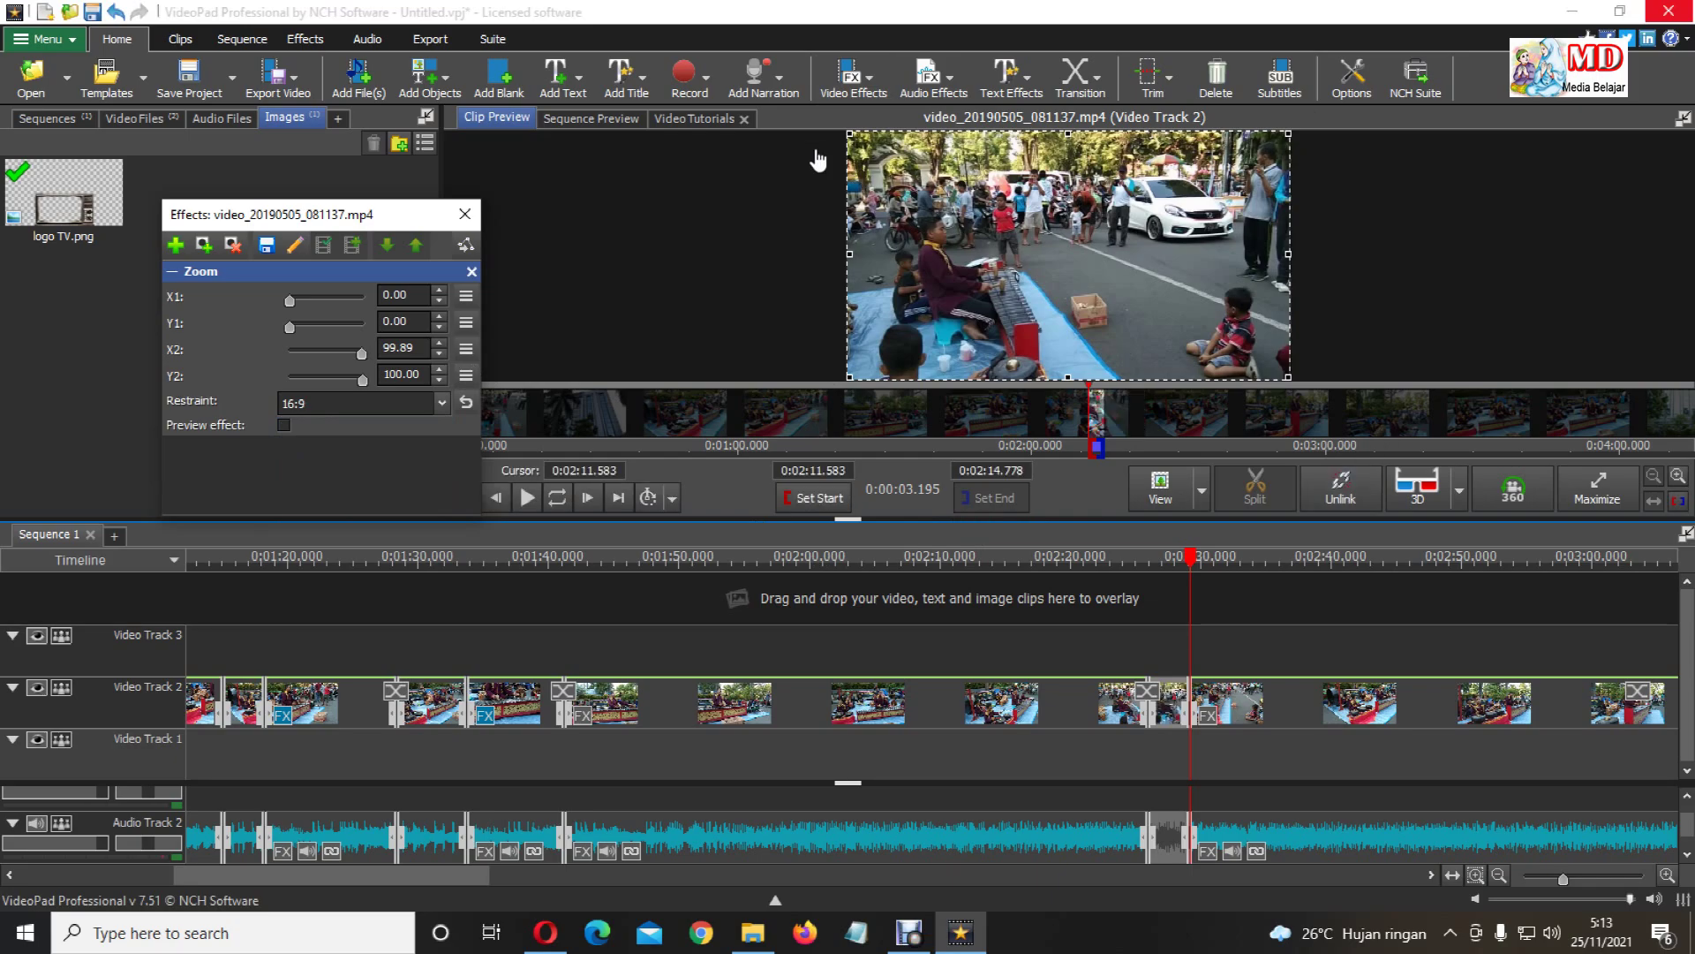
drag(849, 255, 1045, 307)
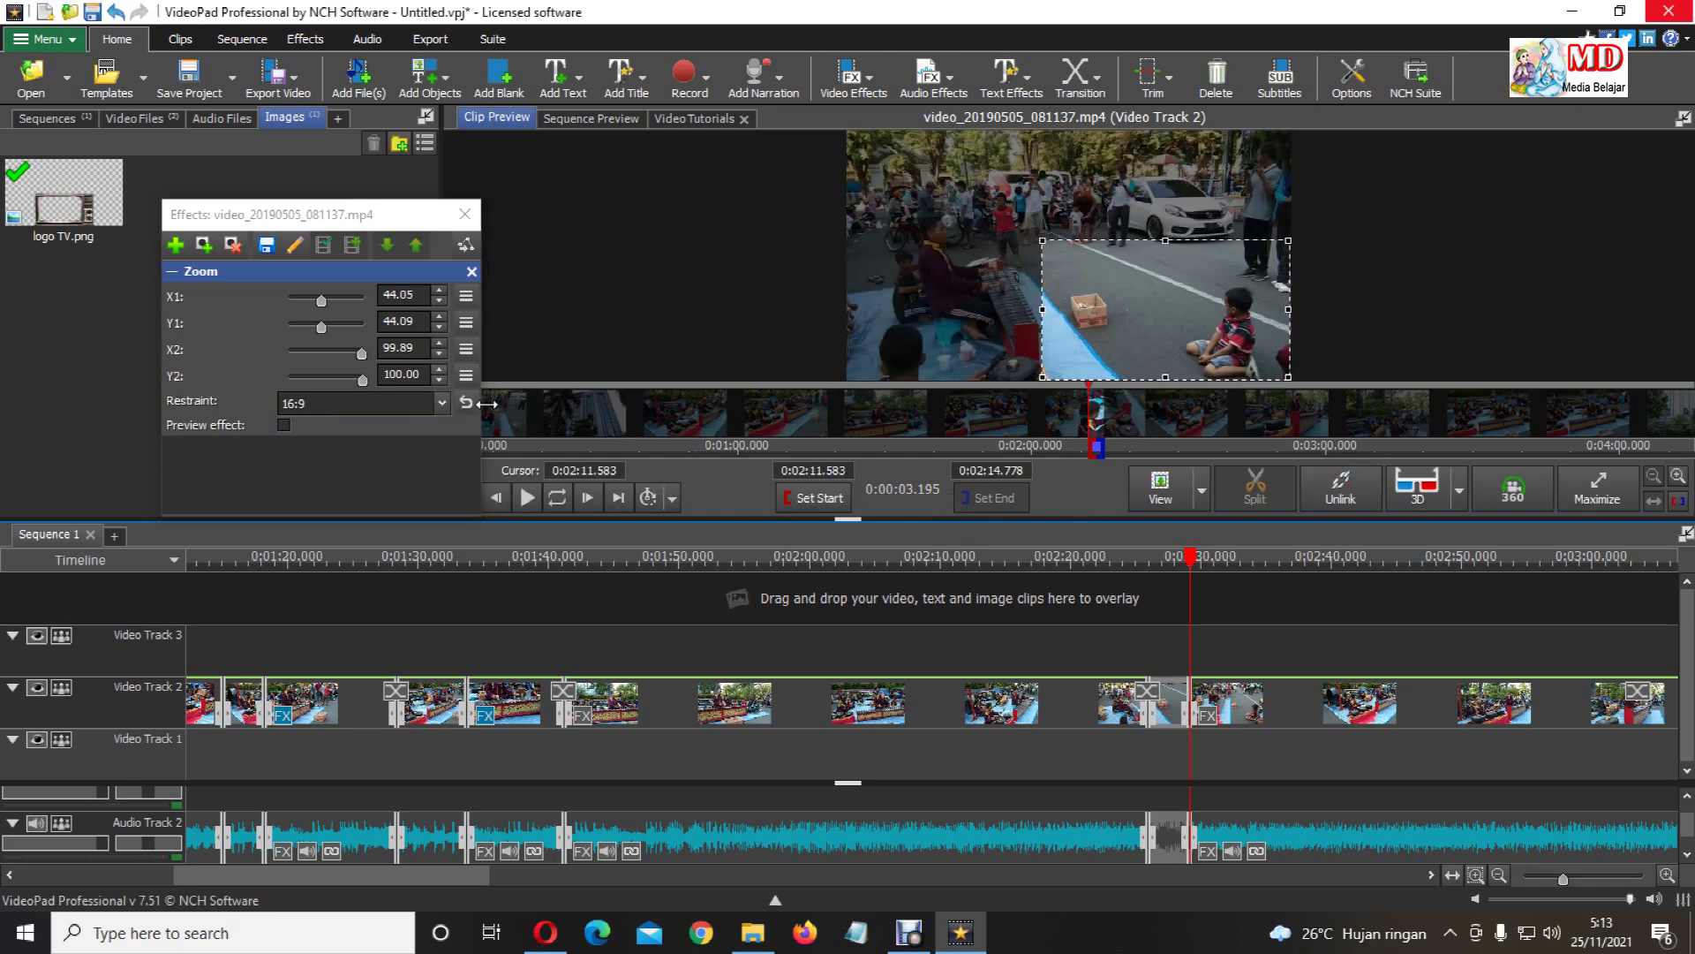
click(280, 426)
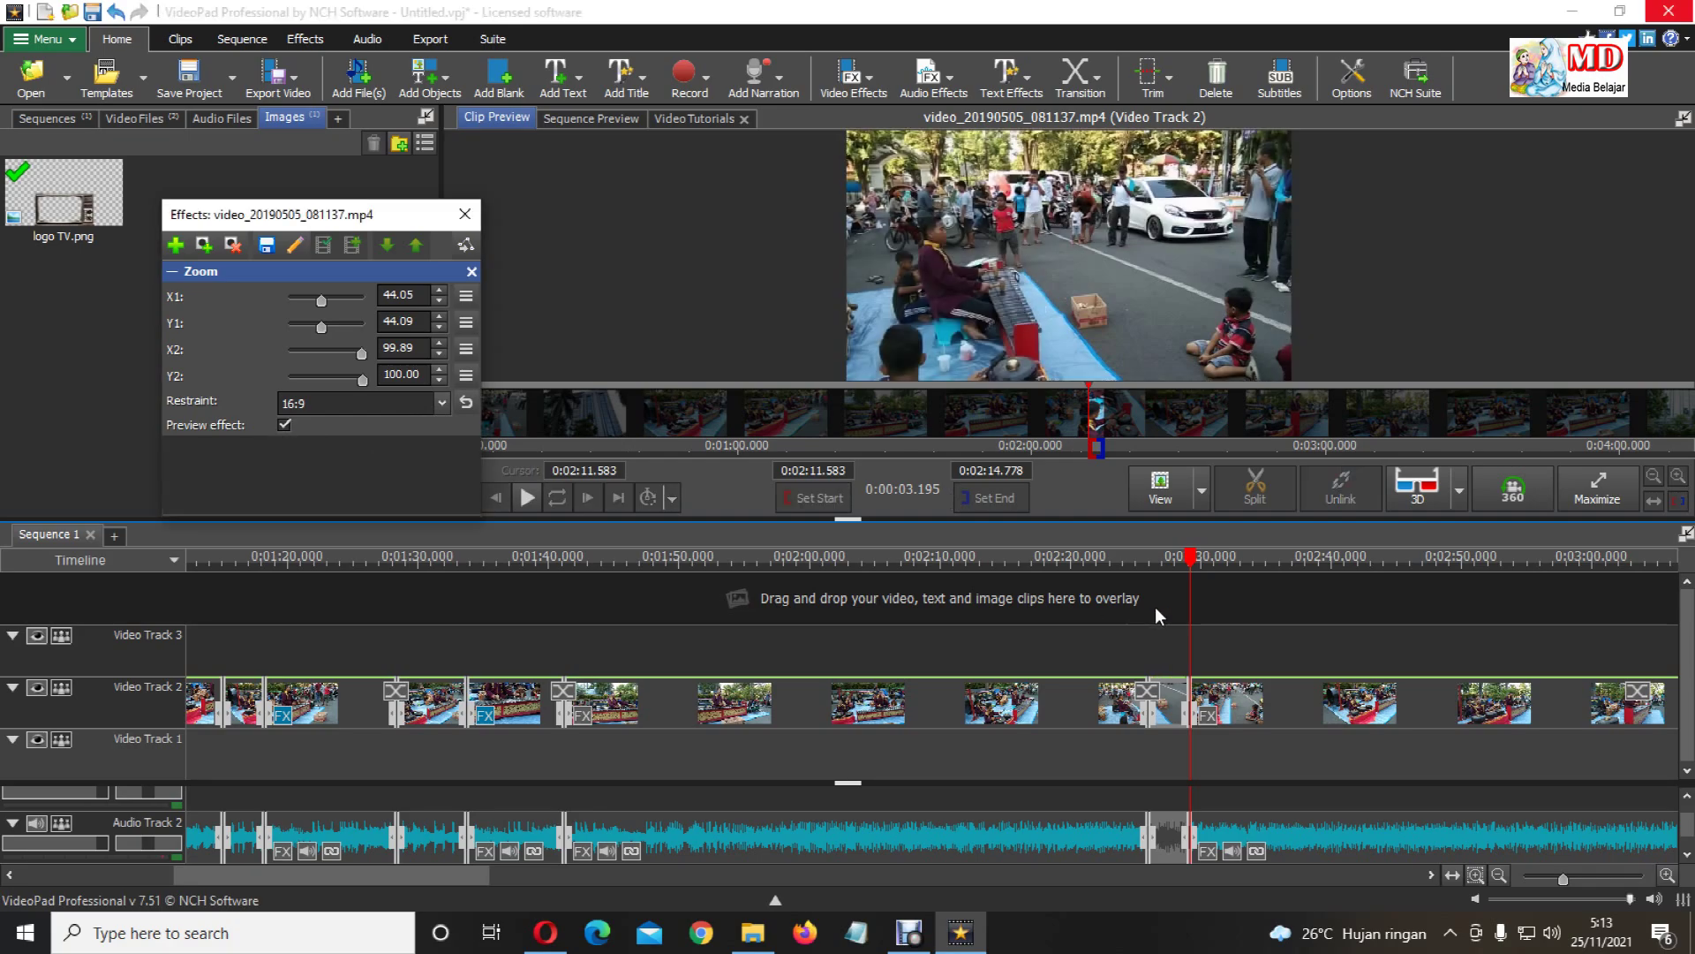
Play the sequence from just before 0:02:26.028 past 0:02:29.223 to check the new zoomed segment.
click(1137, 563)
click(559, 499)
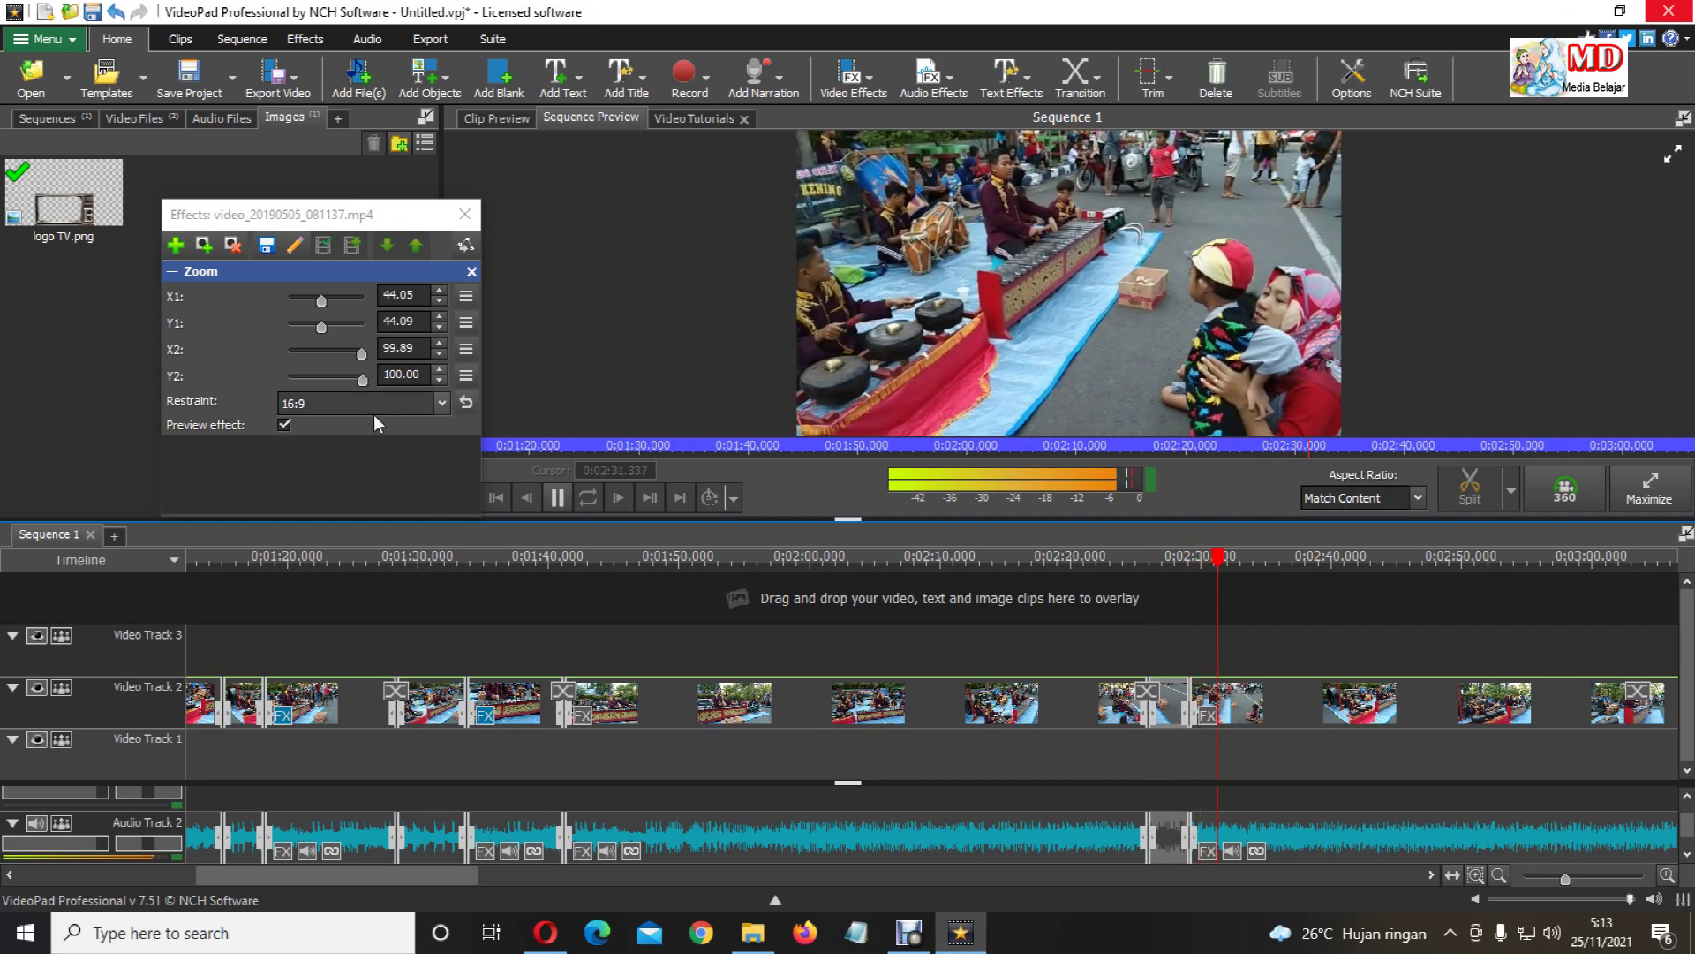
click(559, 498)
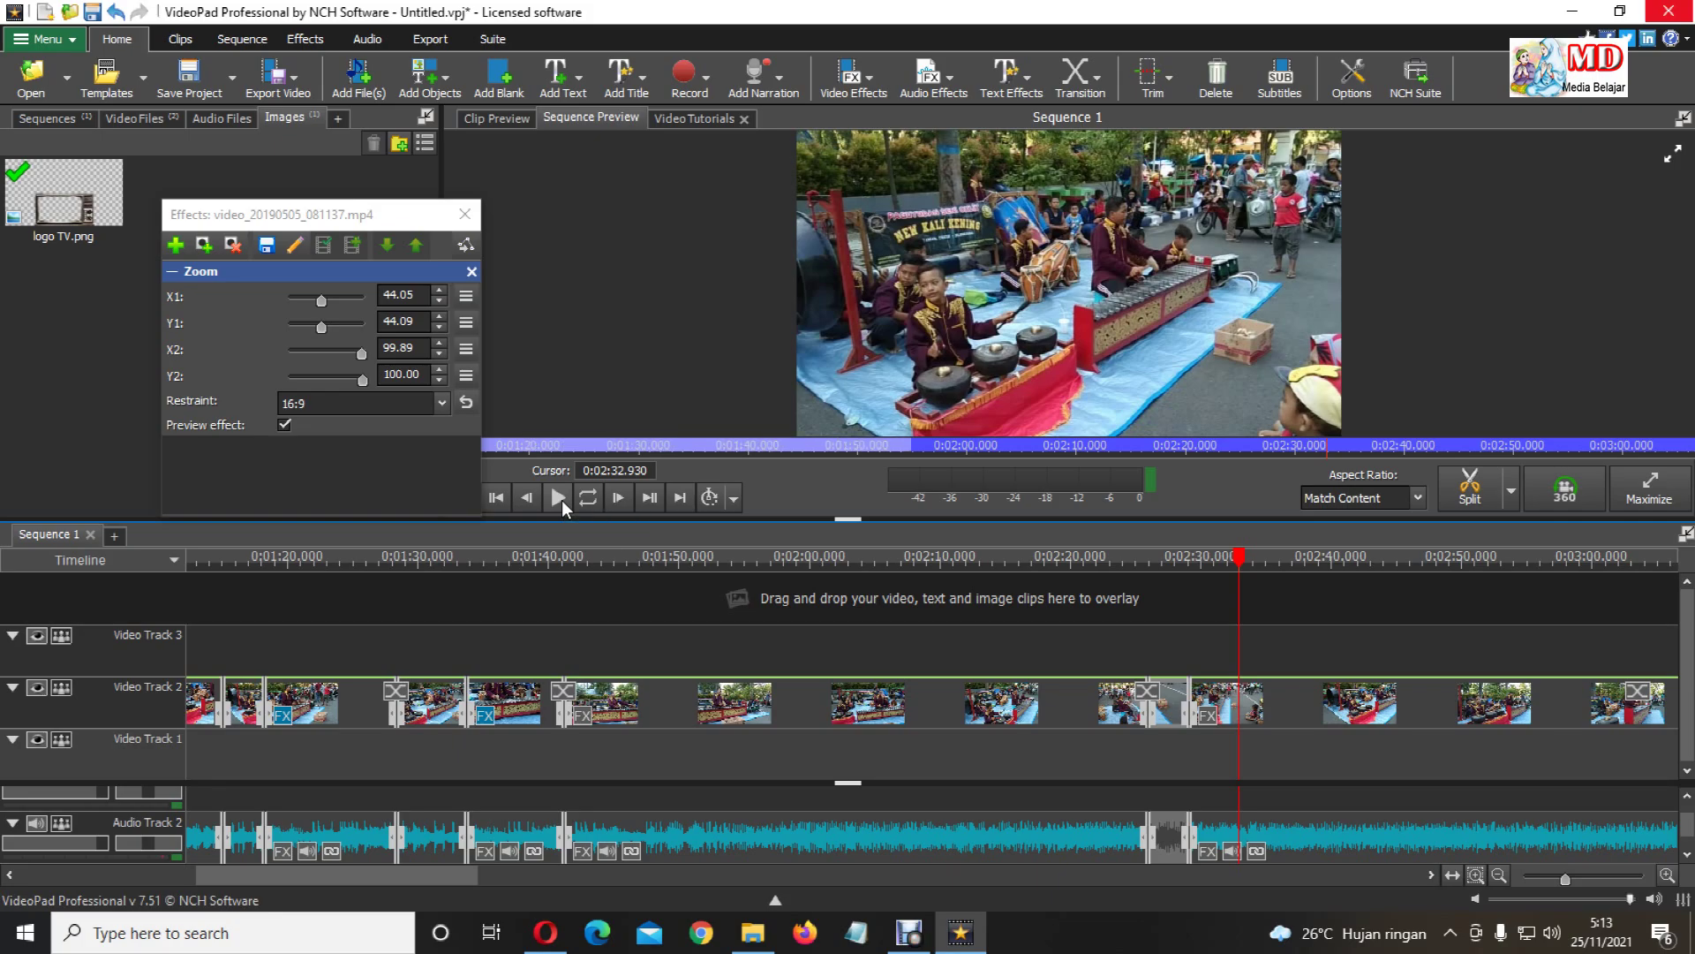
Split the last stretch of performance footage on Video Track 2 at 0:03:21.877 and again at 0:03:31.818.
scroll(1330, 798, down, 2)
scroll(1320, 798, down, 4)
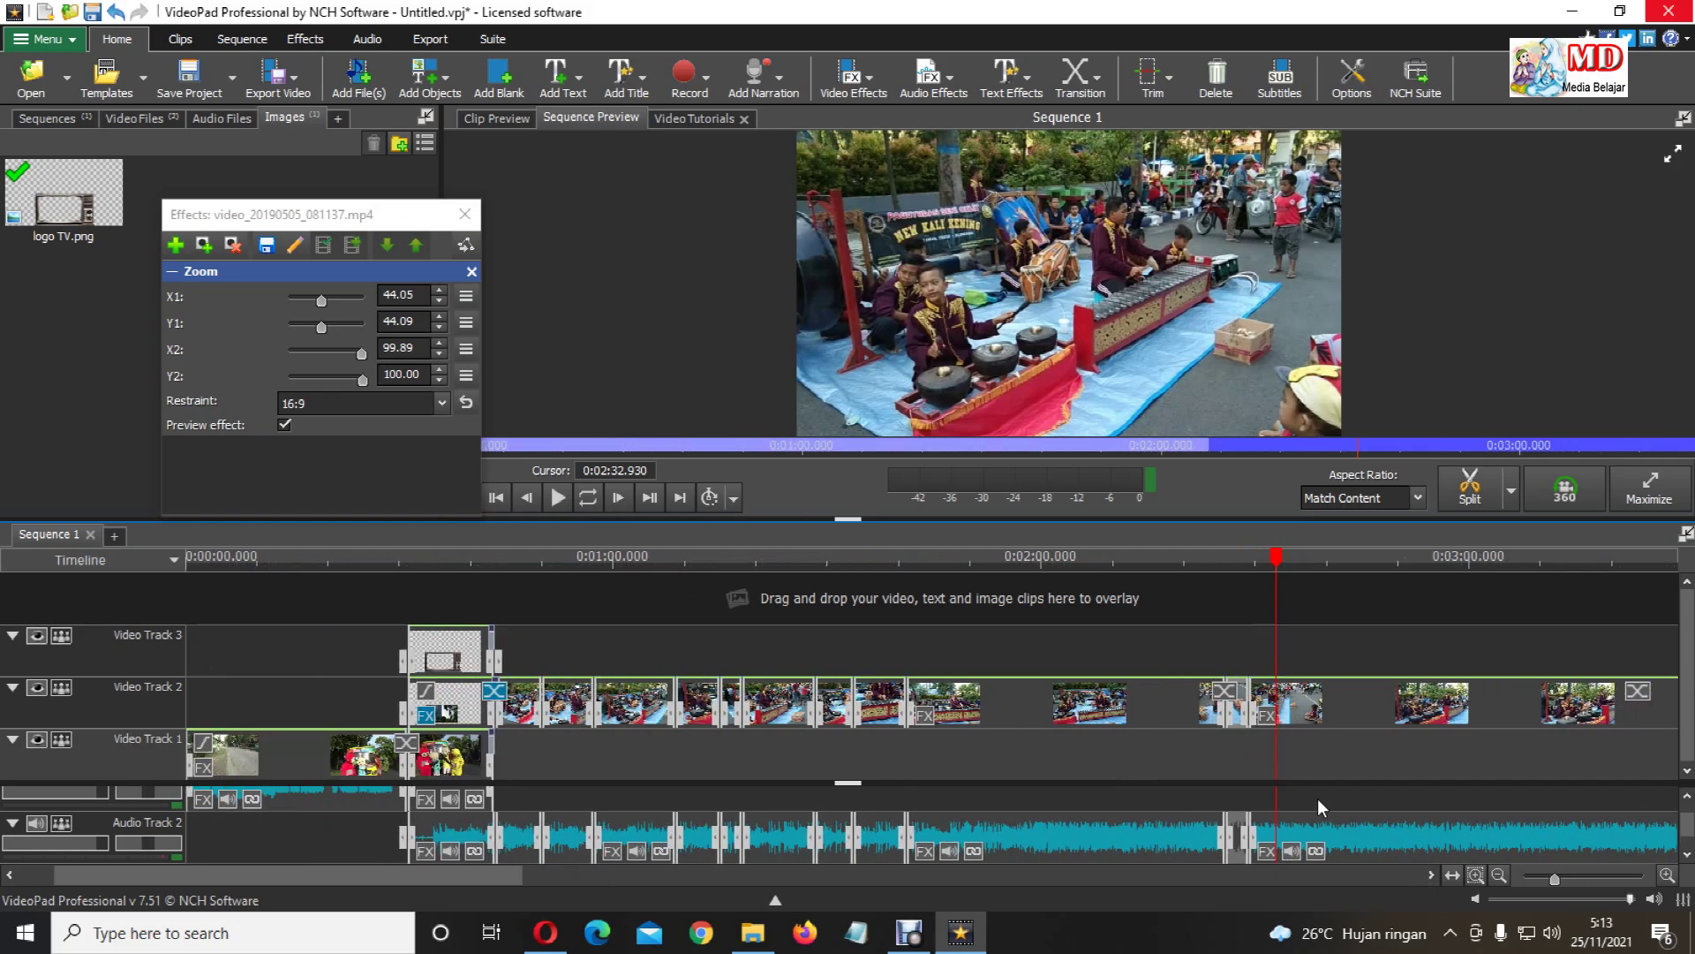
scroll(1317, 798, down, 3)
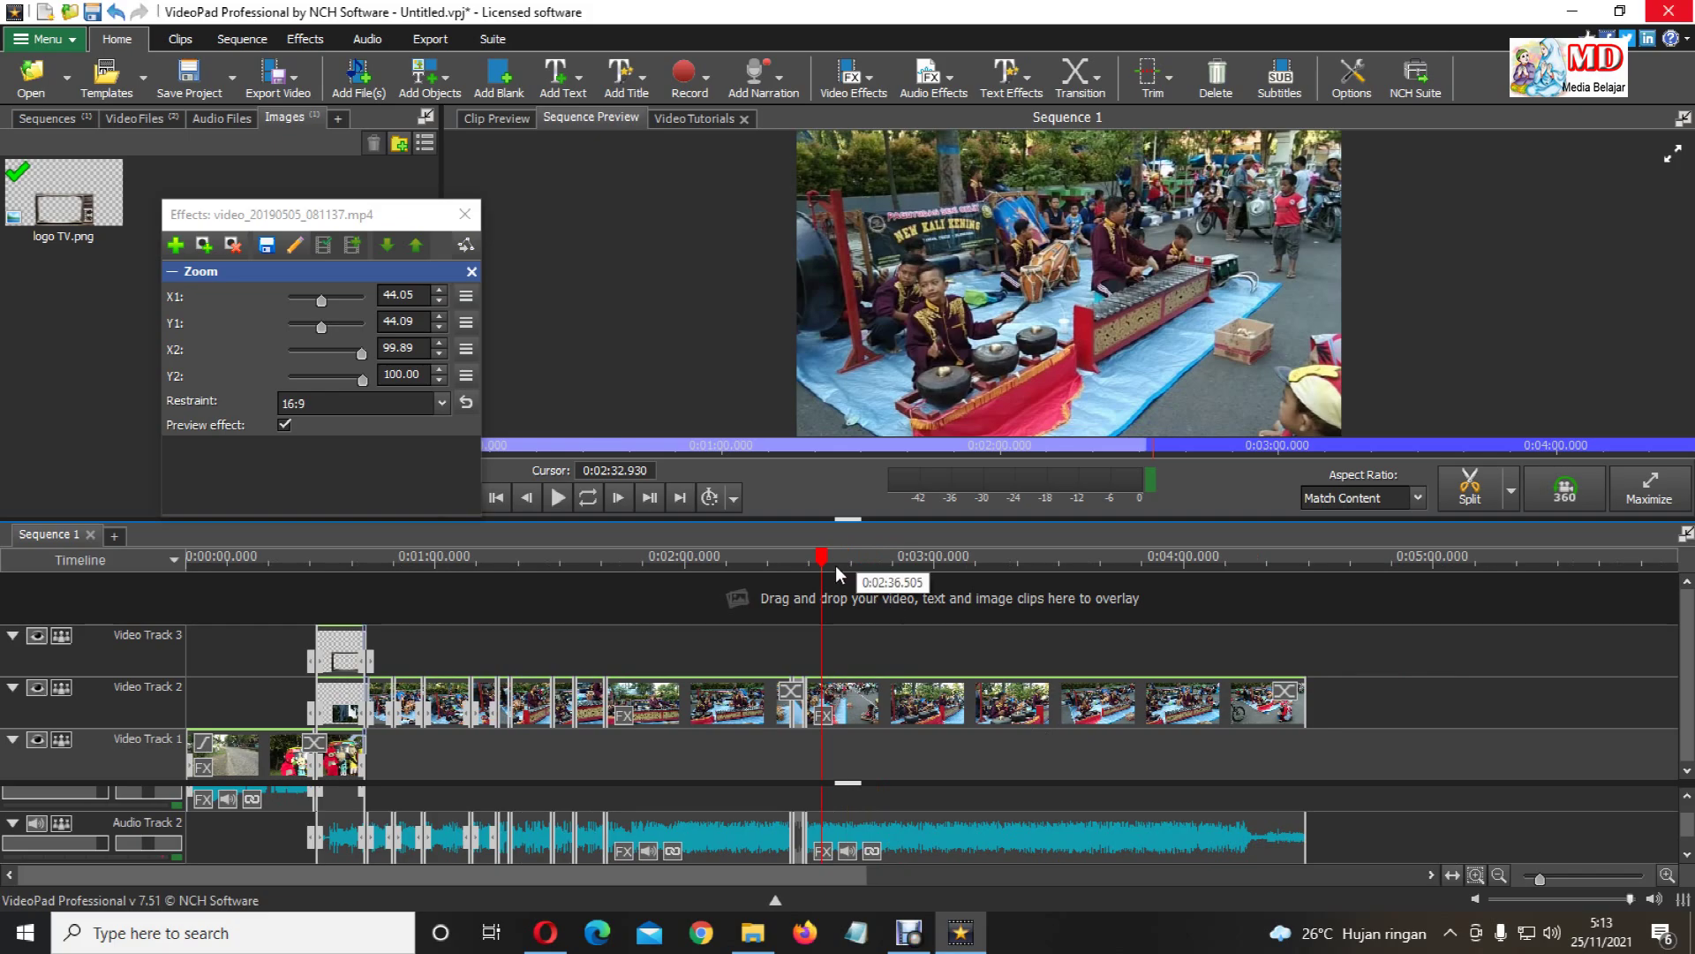
drag(821, 565, 1027, 704)
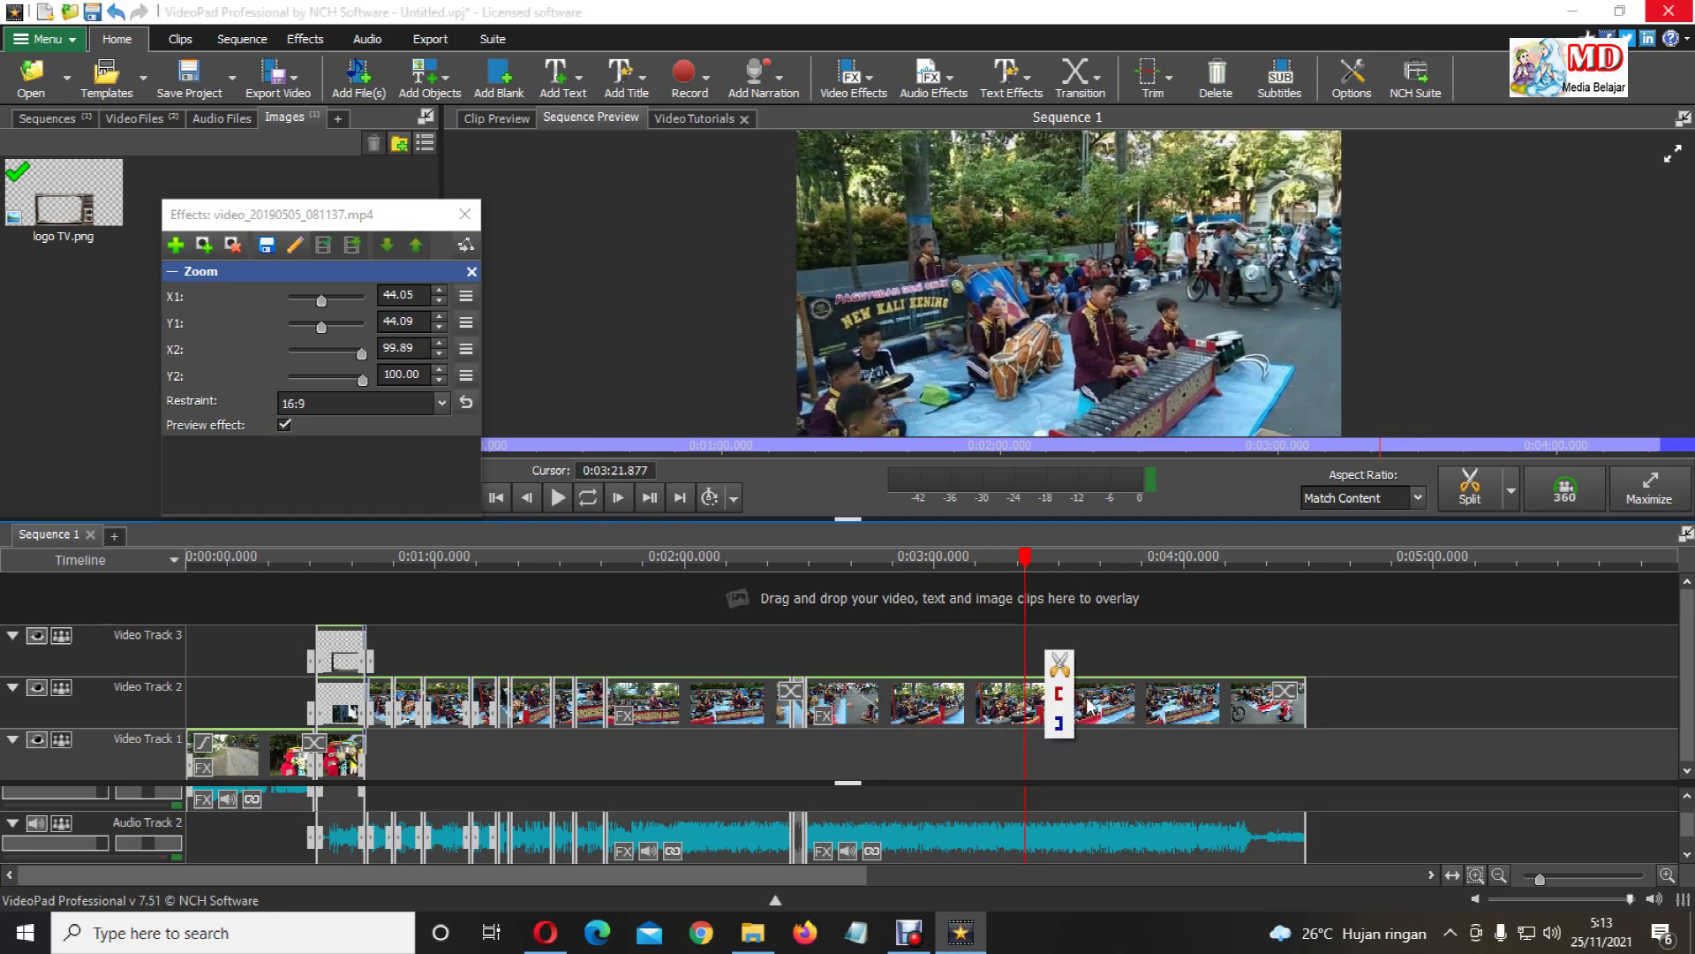
click(1455, 498)
drag(1029, 566, 1070, 596)
click(1465, 490)
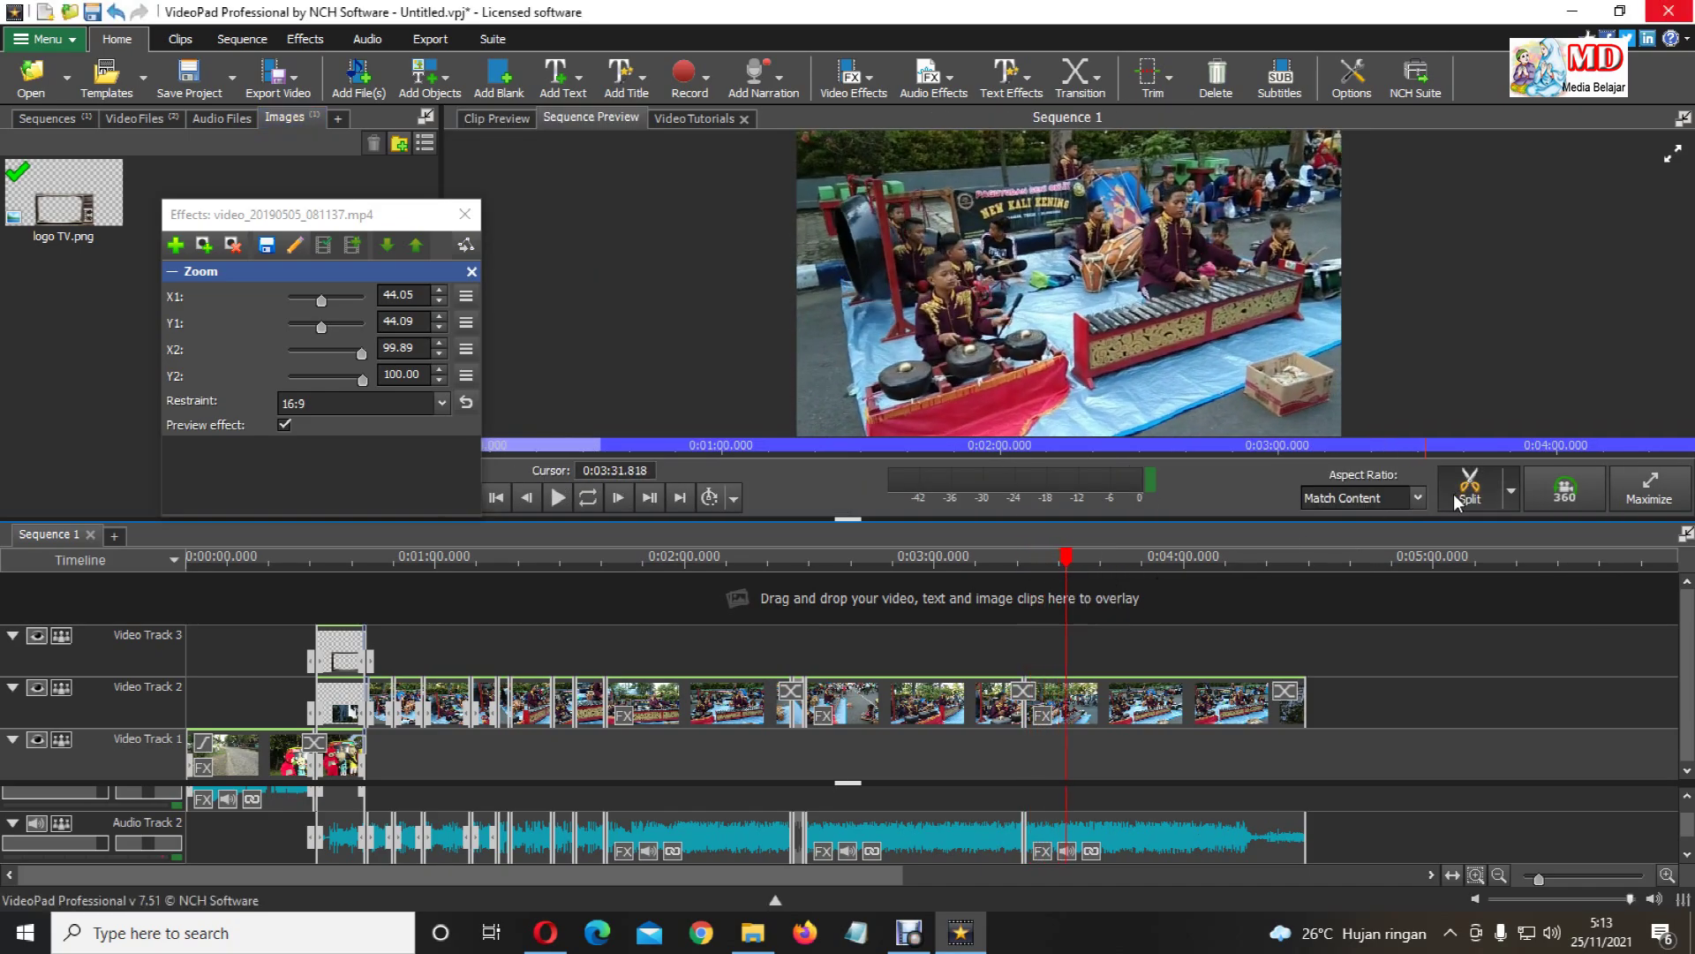
Add a Zoom effect with a 16:9 restraint to the segment between 0:03:21.877 and 0:03:31.818 on Video Track 2.
click(1057, 715)
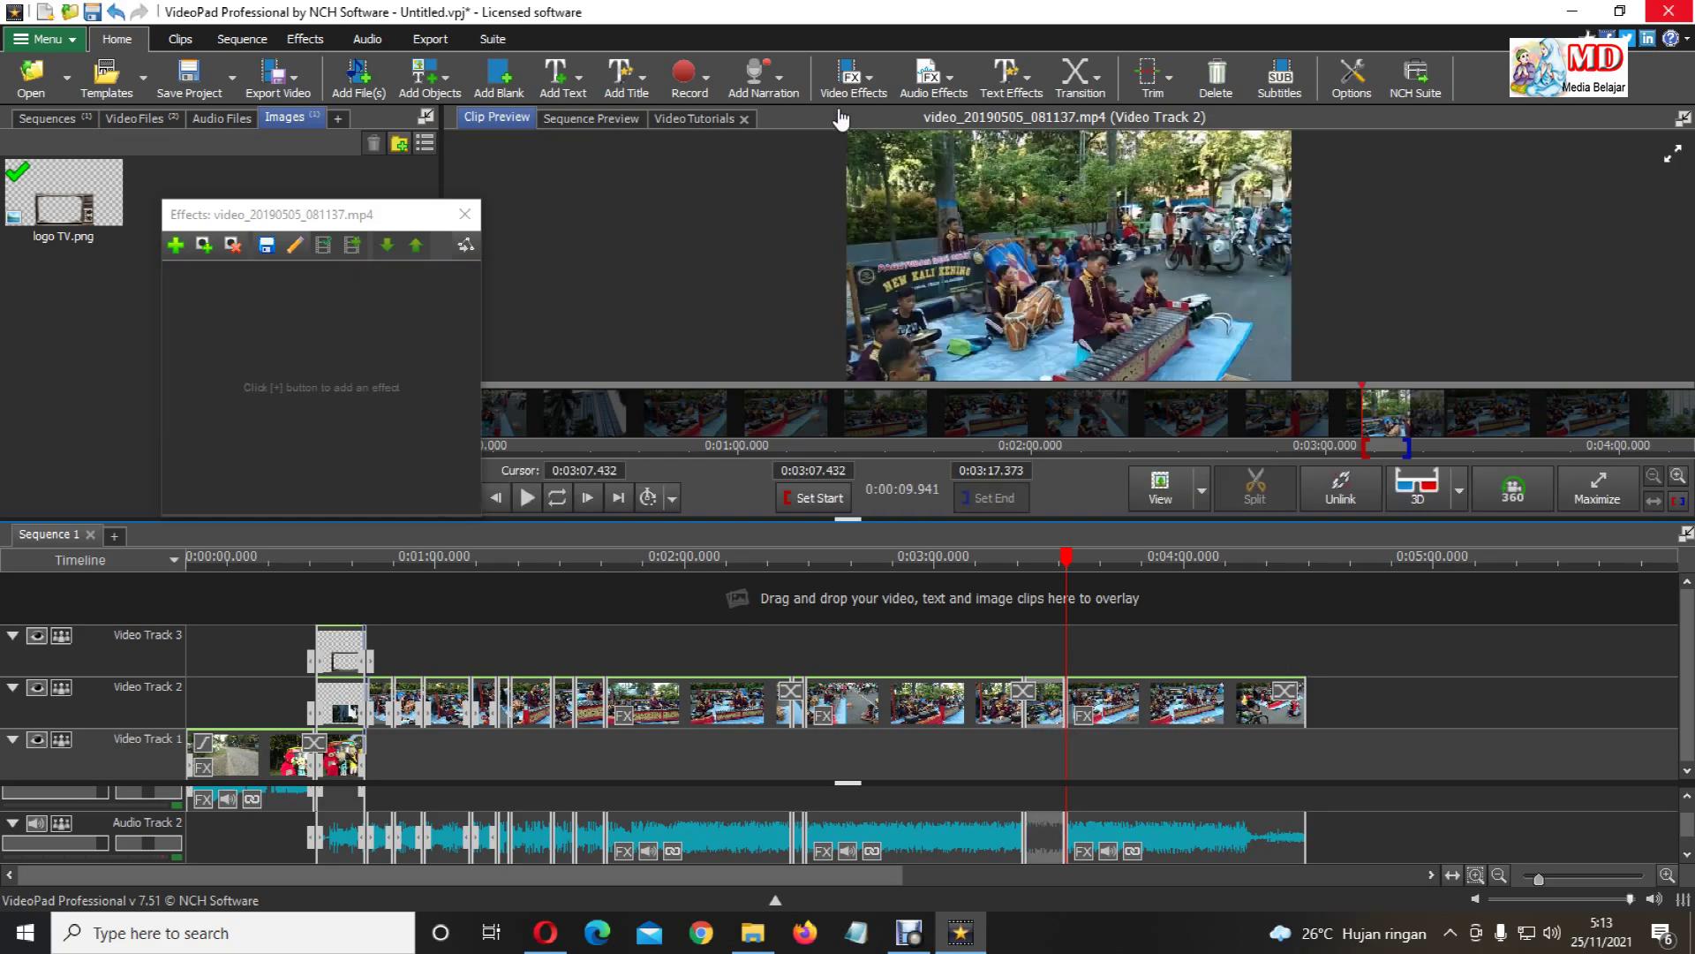
click(850, 79)
click(1120, 340)
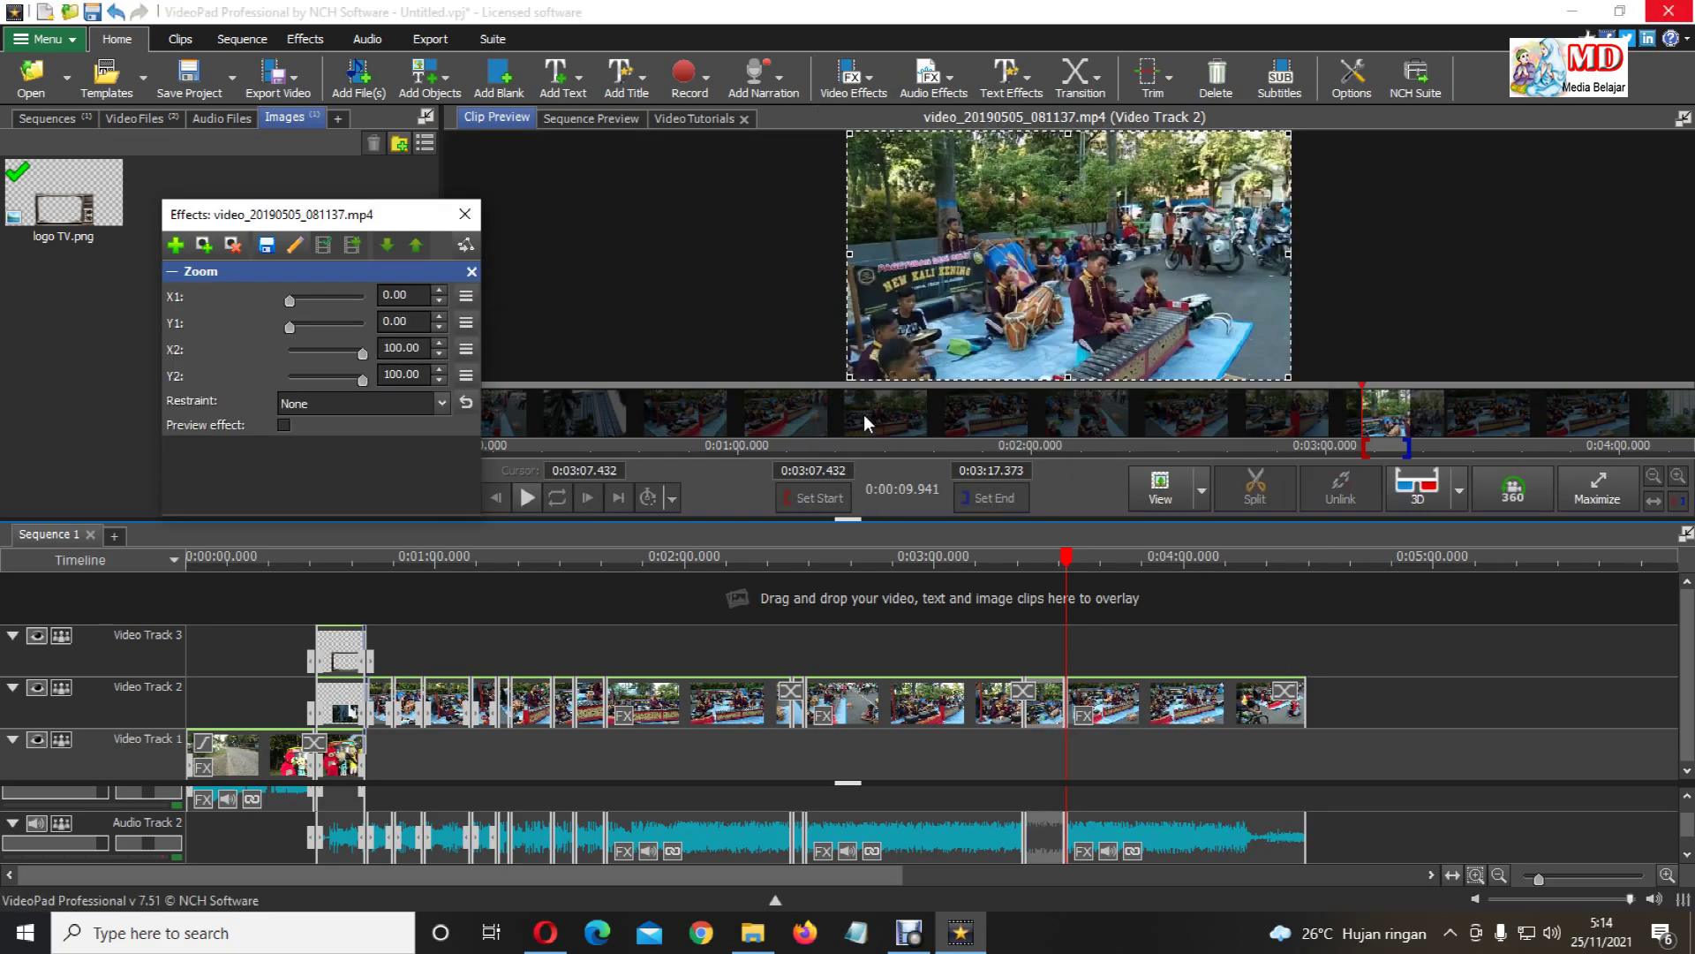
click(336, 406)
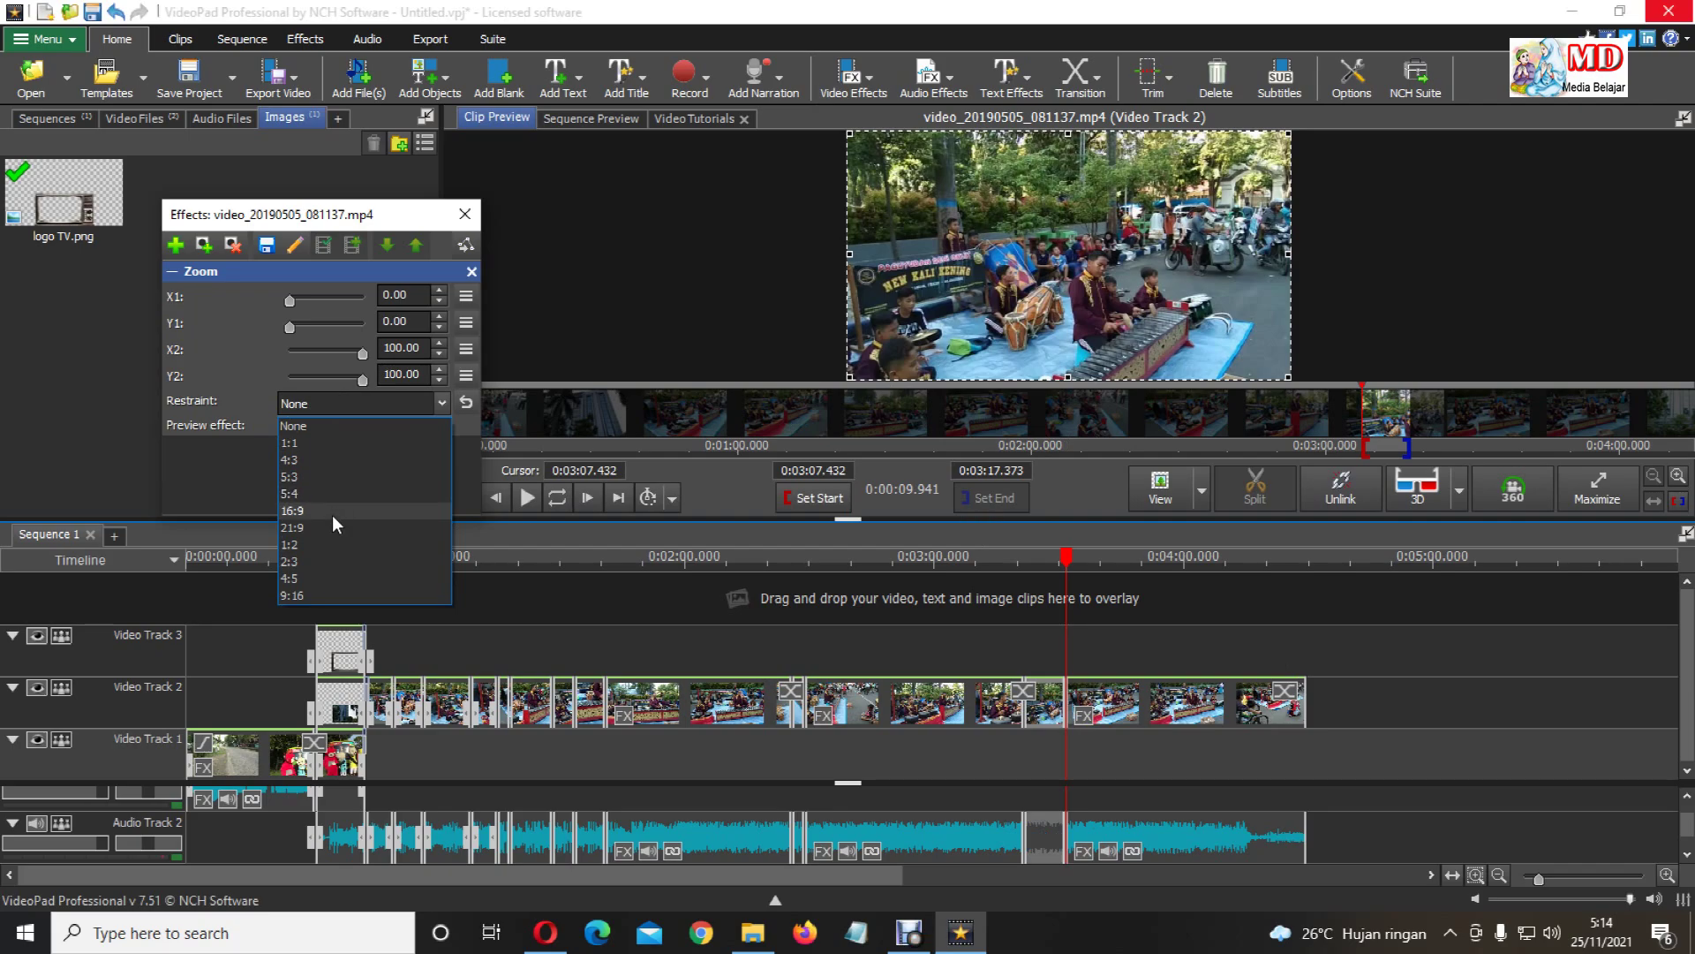
click(332, 516)
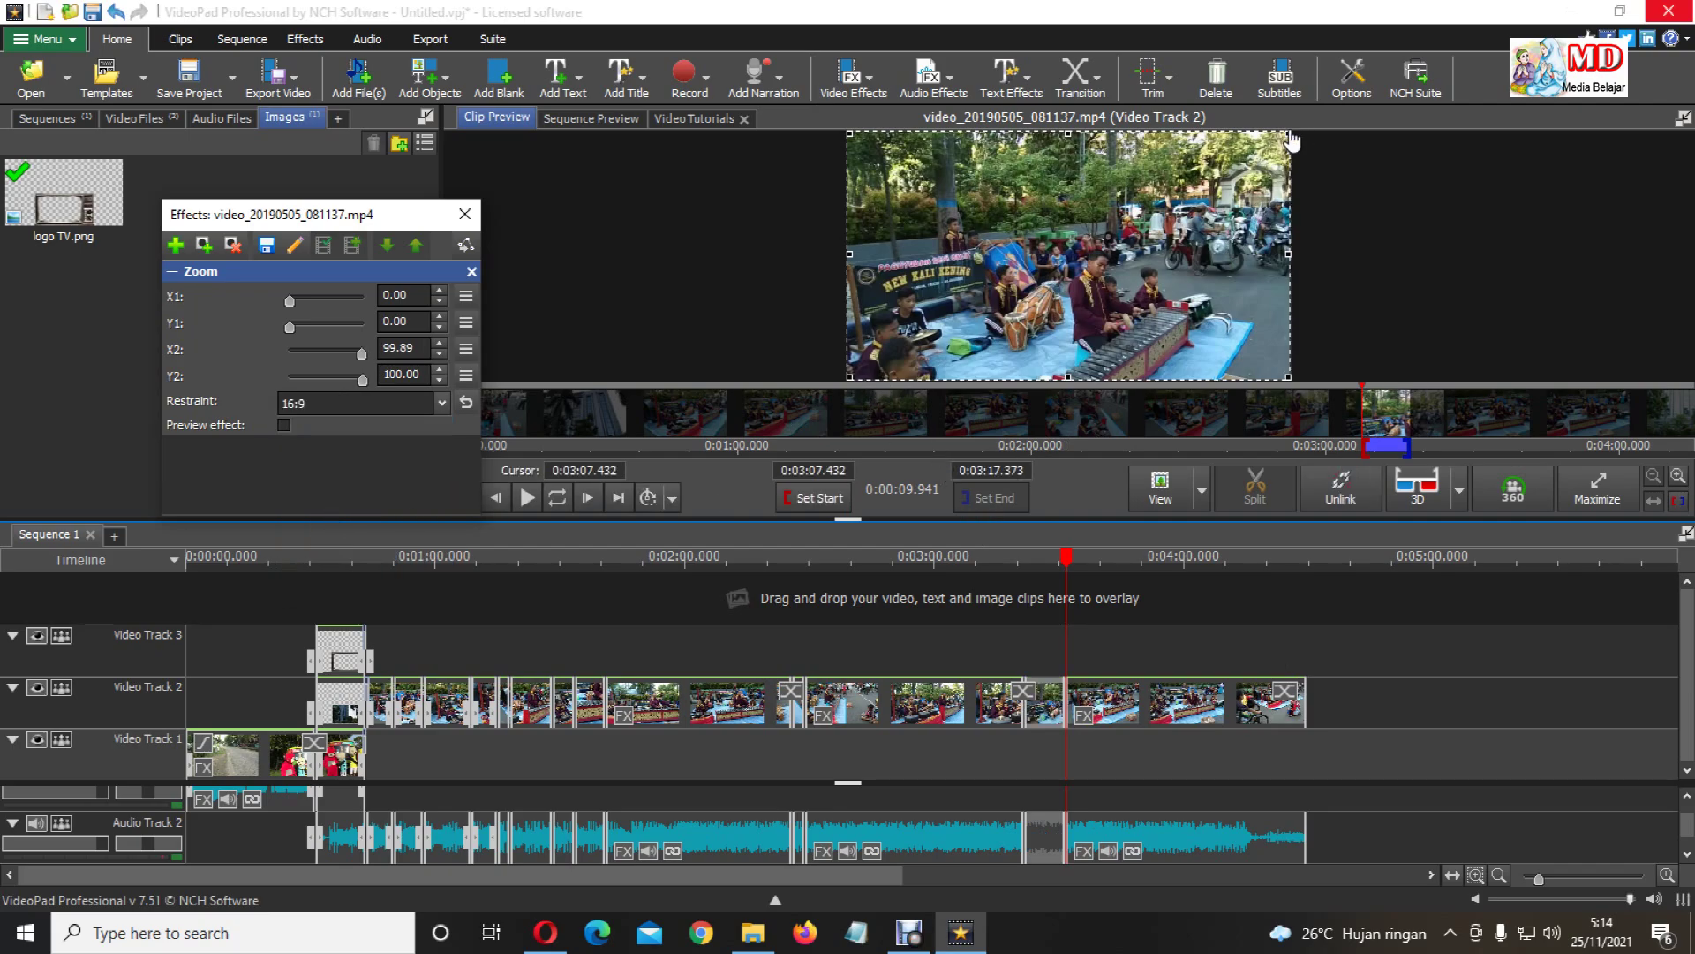
Frame the zoom area on the drummer and central players, about X1 15, Y1 32, X2 73, Y2 90, and turn on the effect preview.
drag(1284, 135, 1168, 199)
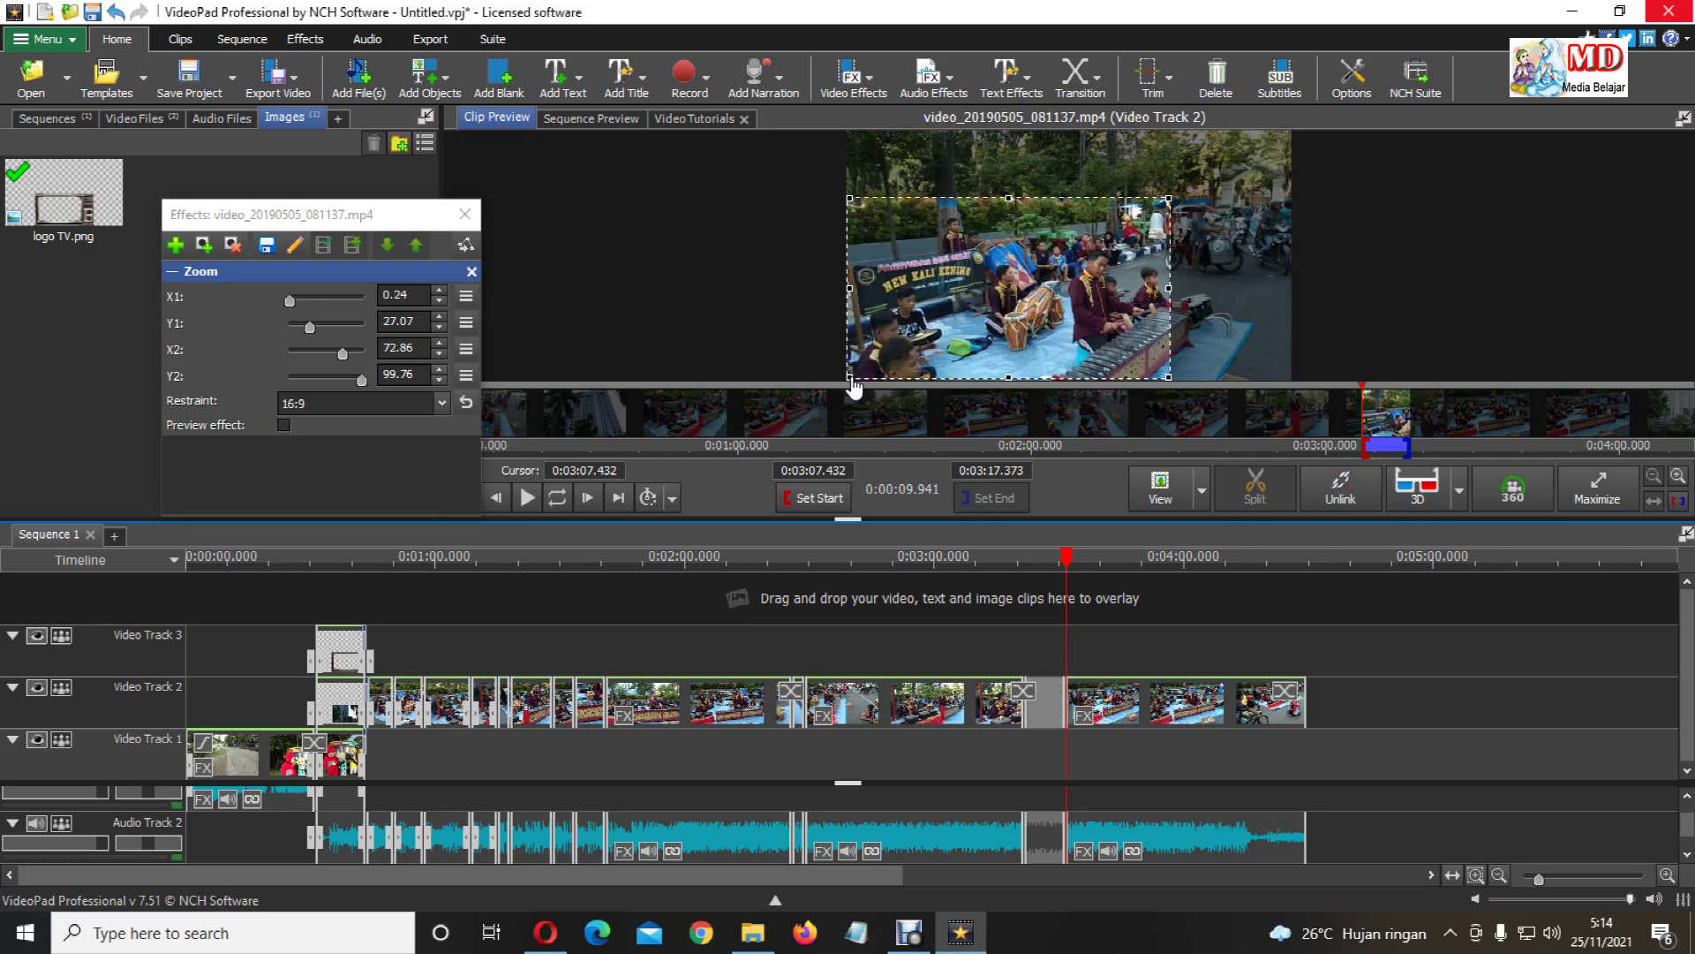
drag(998, 388, 997, 365)
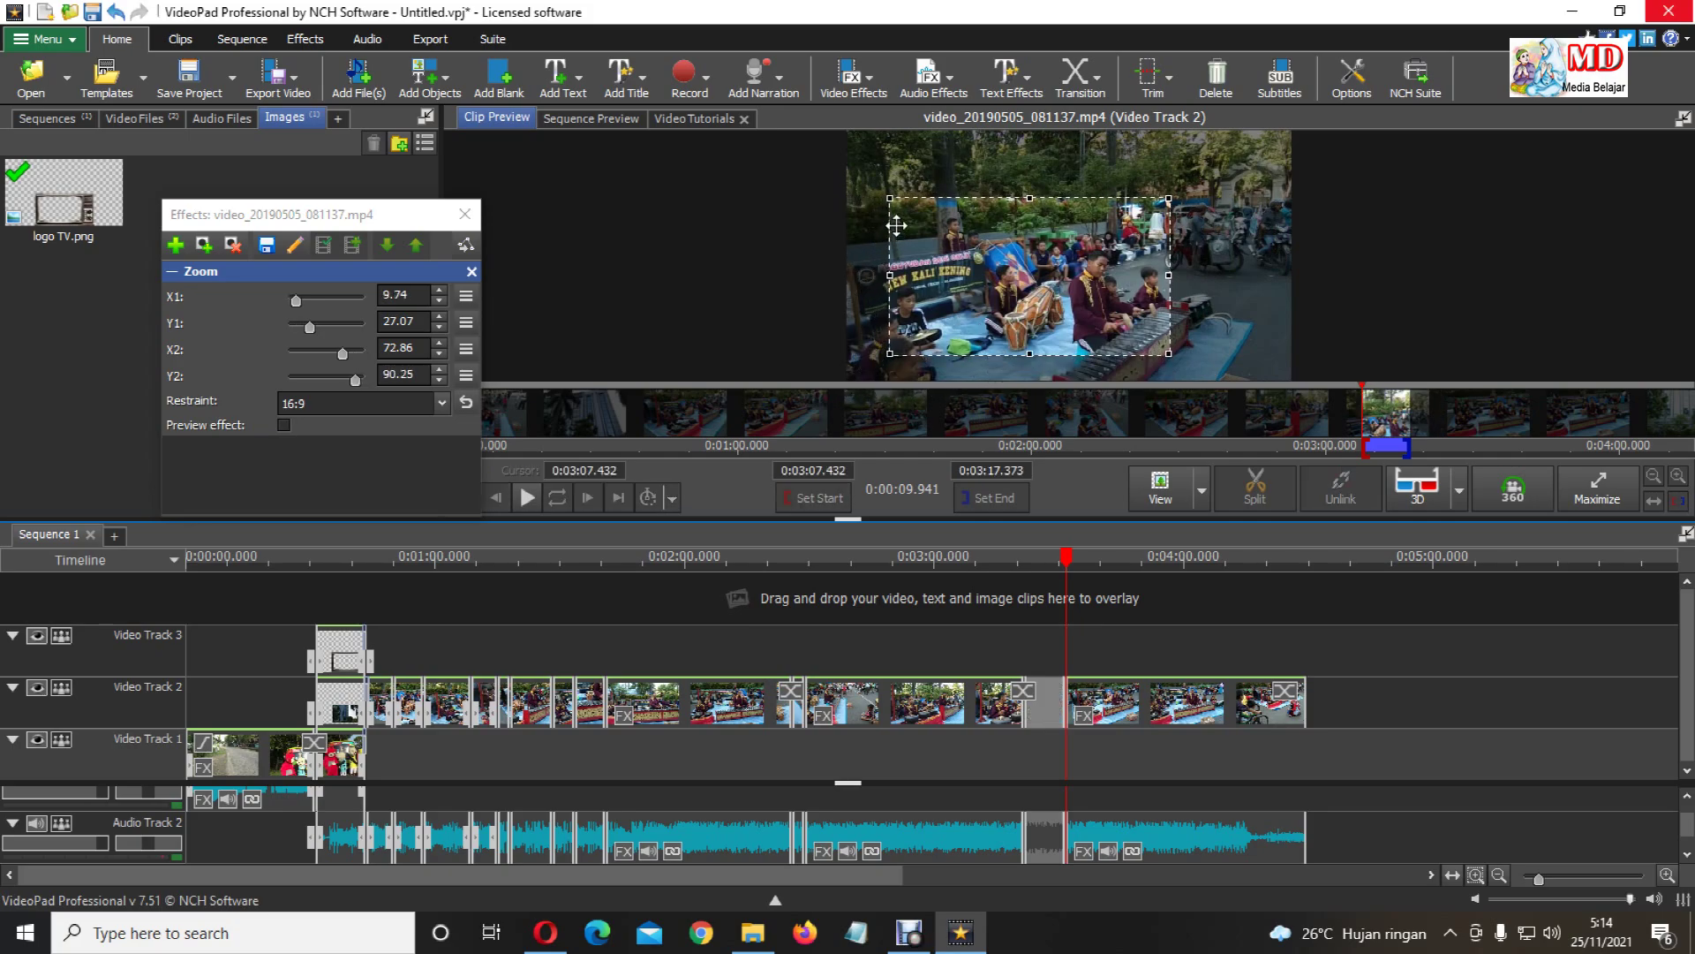
drag(911, 239, 921, 244)
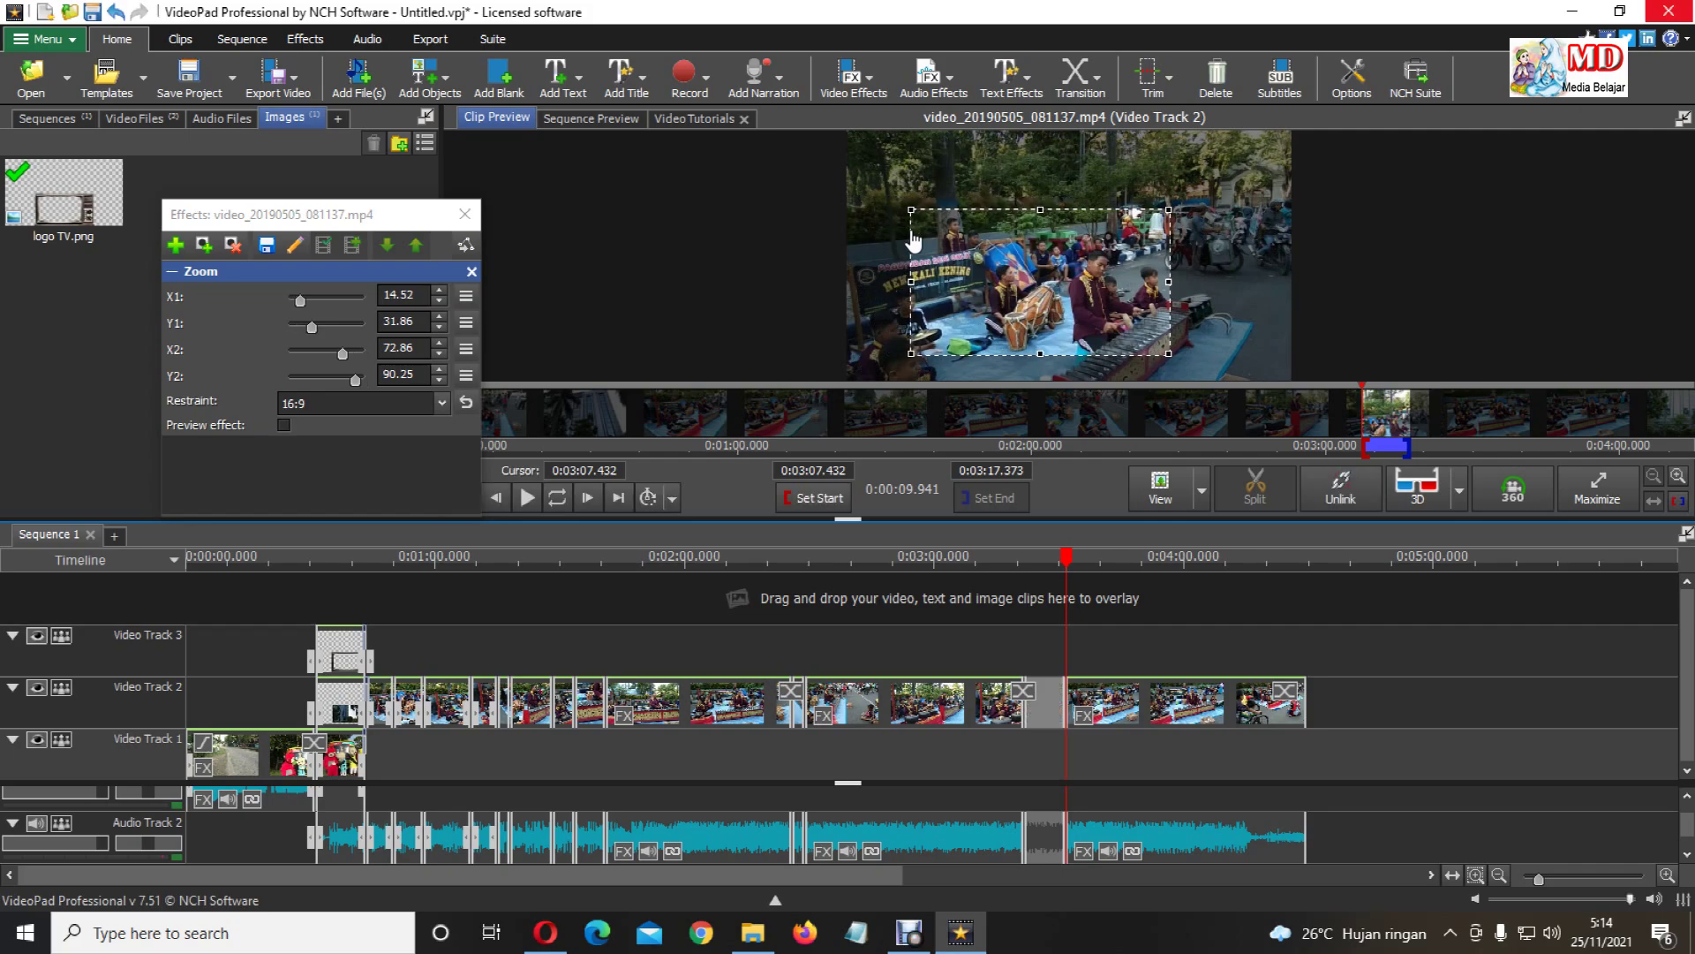
click(281, 424)
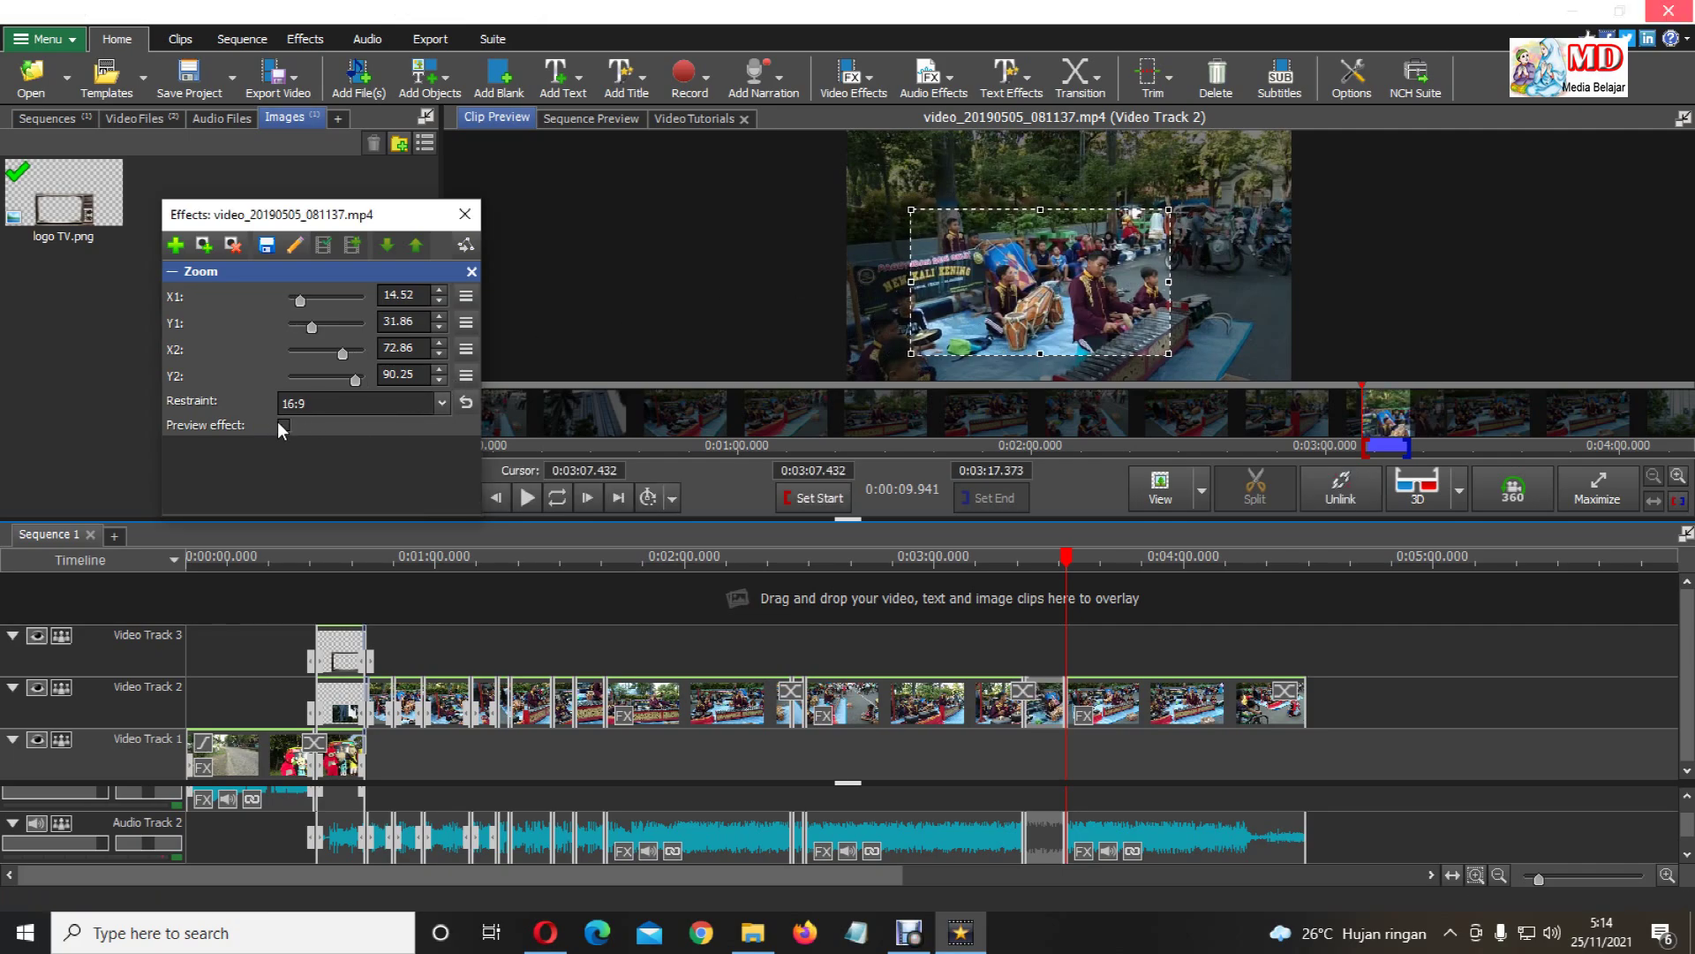
Play the sequence from 0:03:19.073 past the end of the zoomed drummer segment to check the close-up.
click(1013, 559)
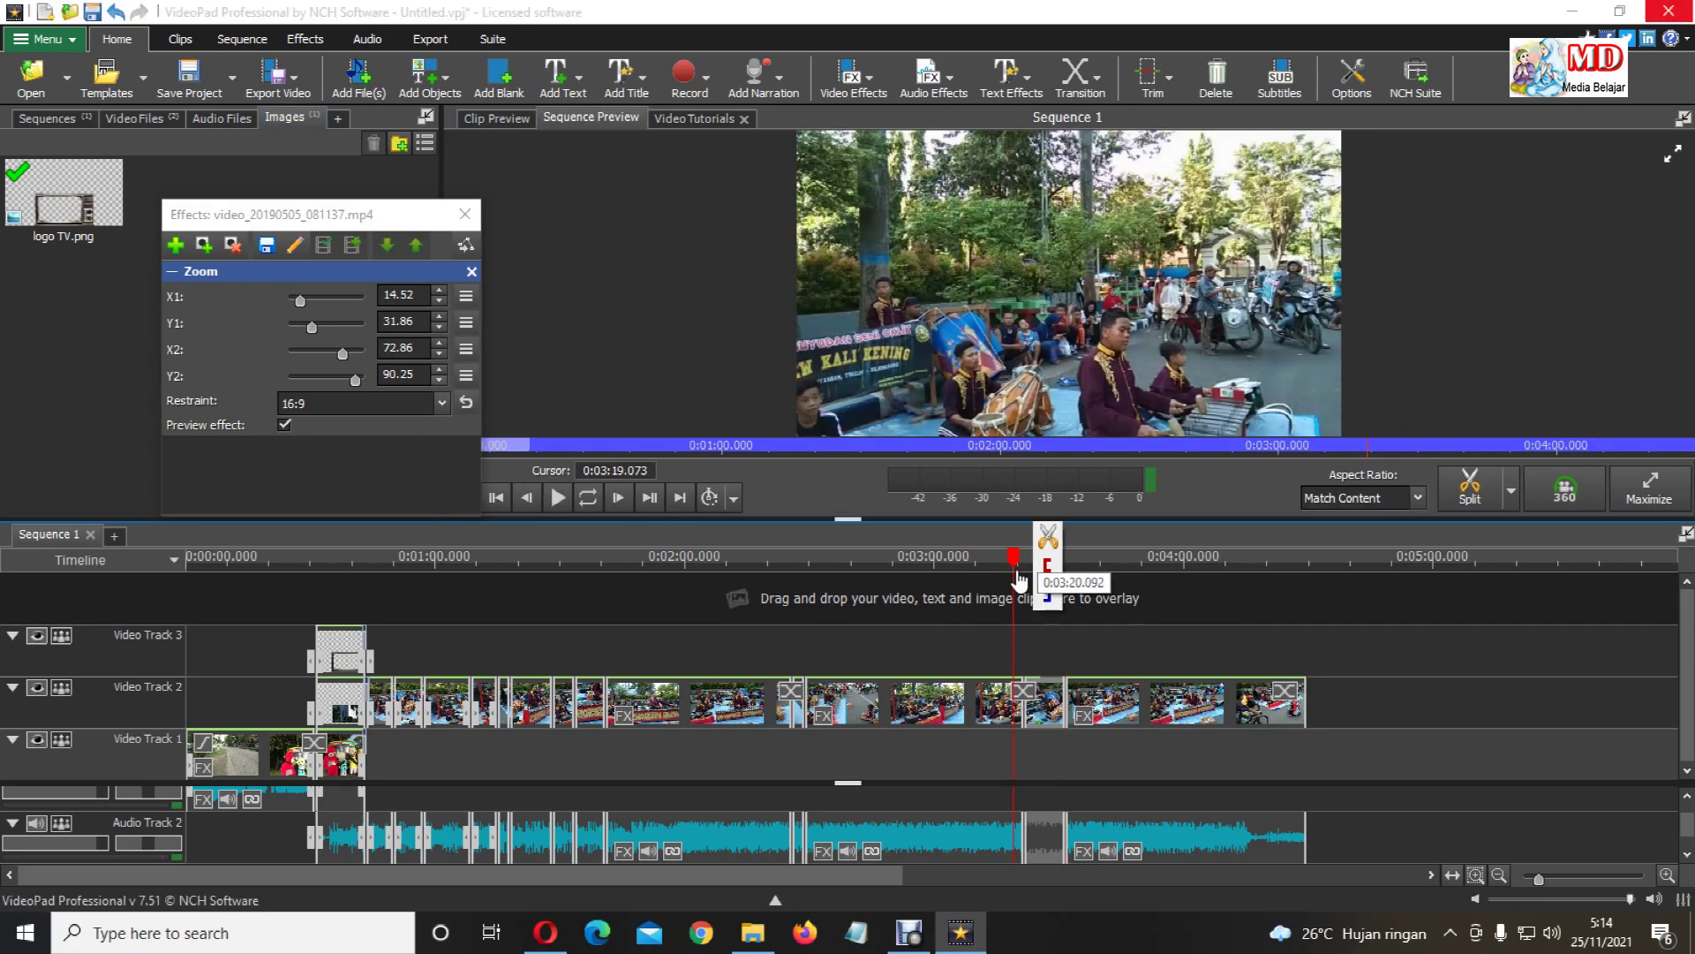
click(560, 496)
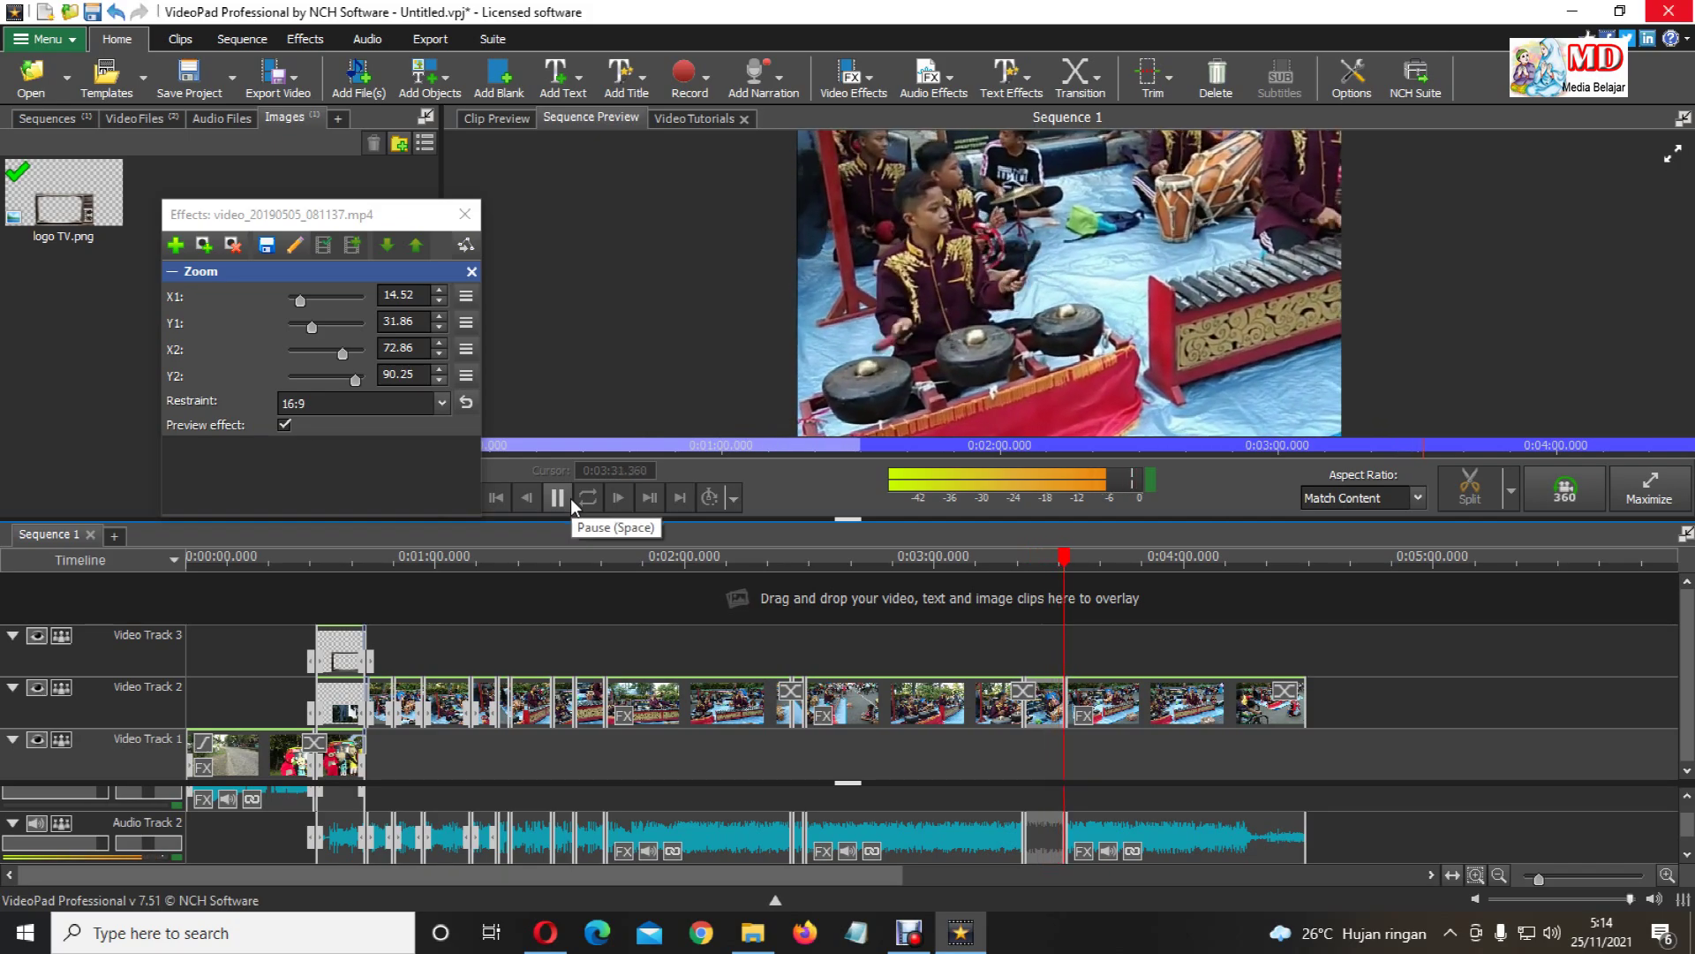
click(557, 499)
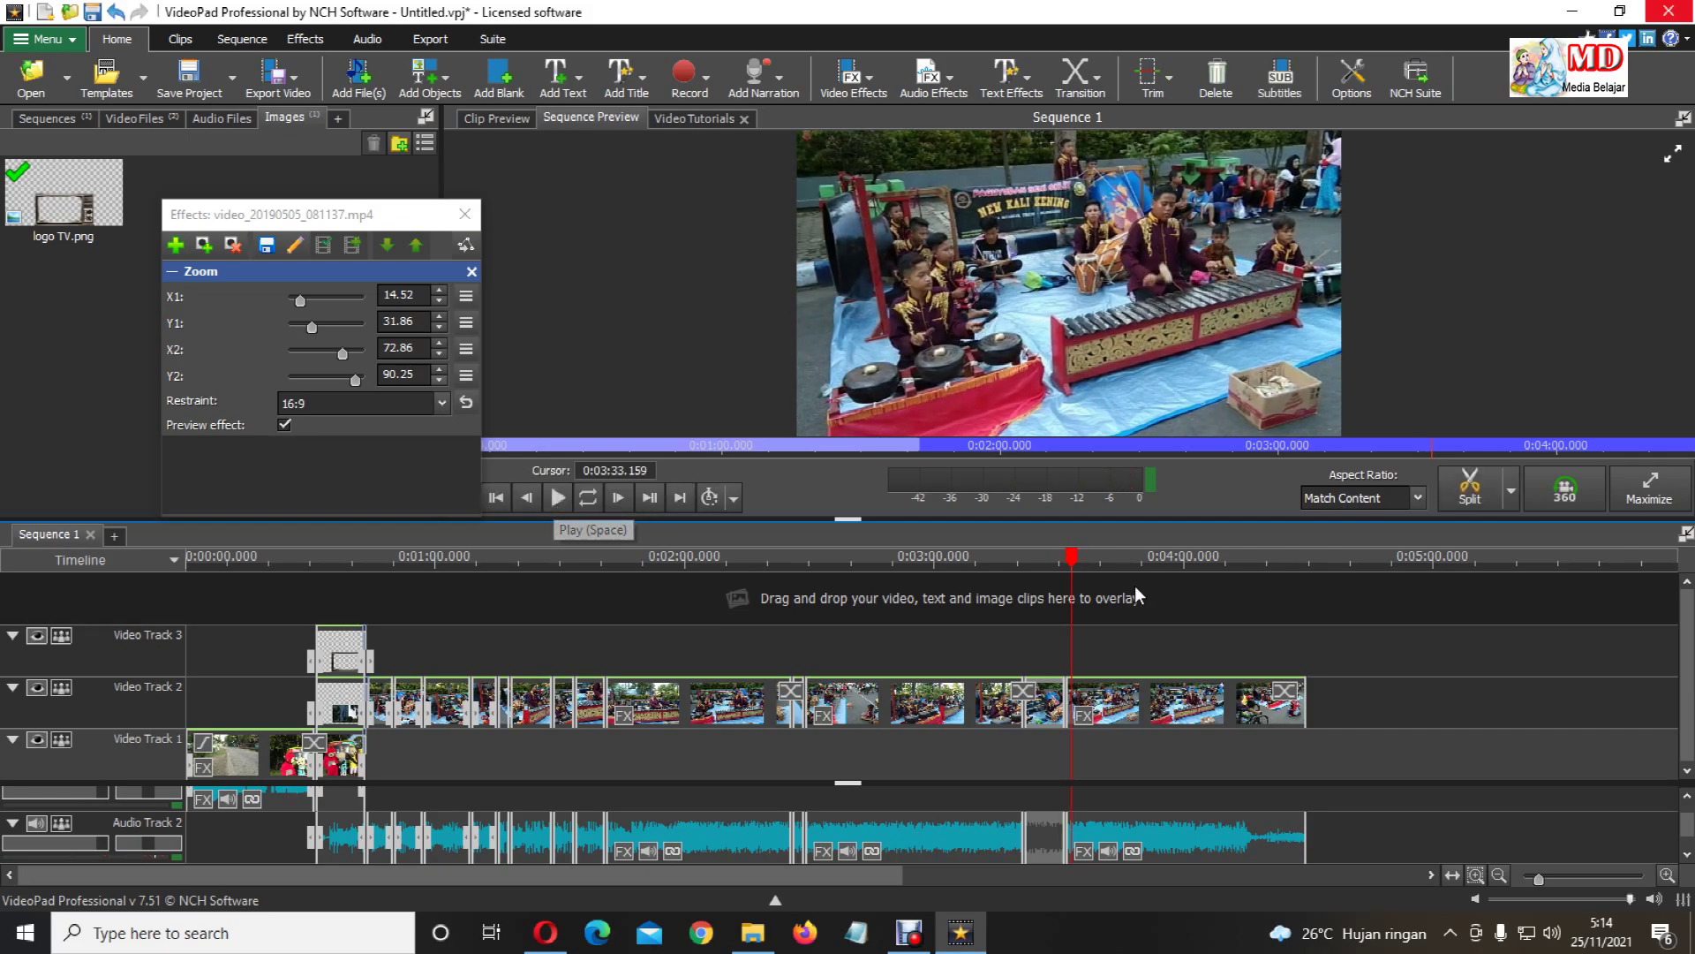
Cut off and delete the Video Track 2 footage after 0:04:26.110 and add a transition at the end of the remaining last clip.
drag(1072, 562, 1242, 664)
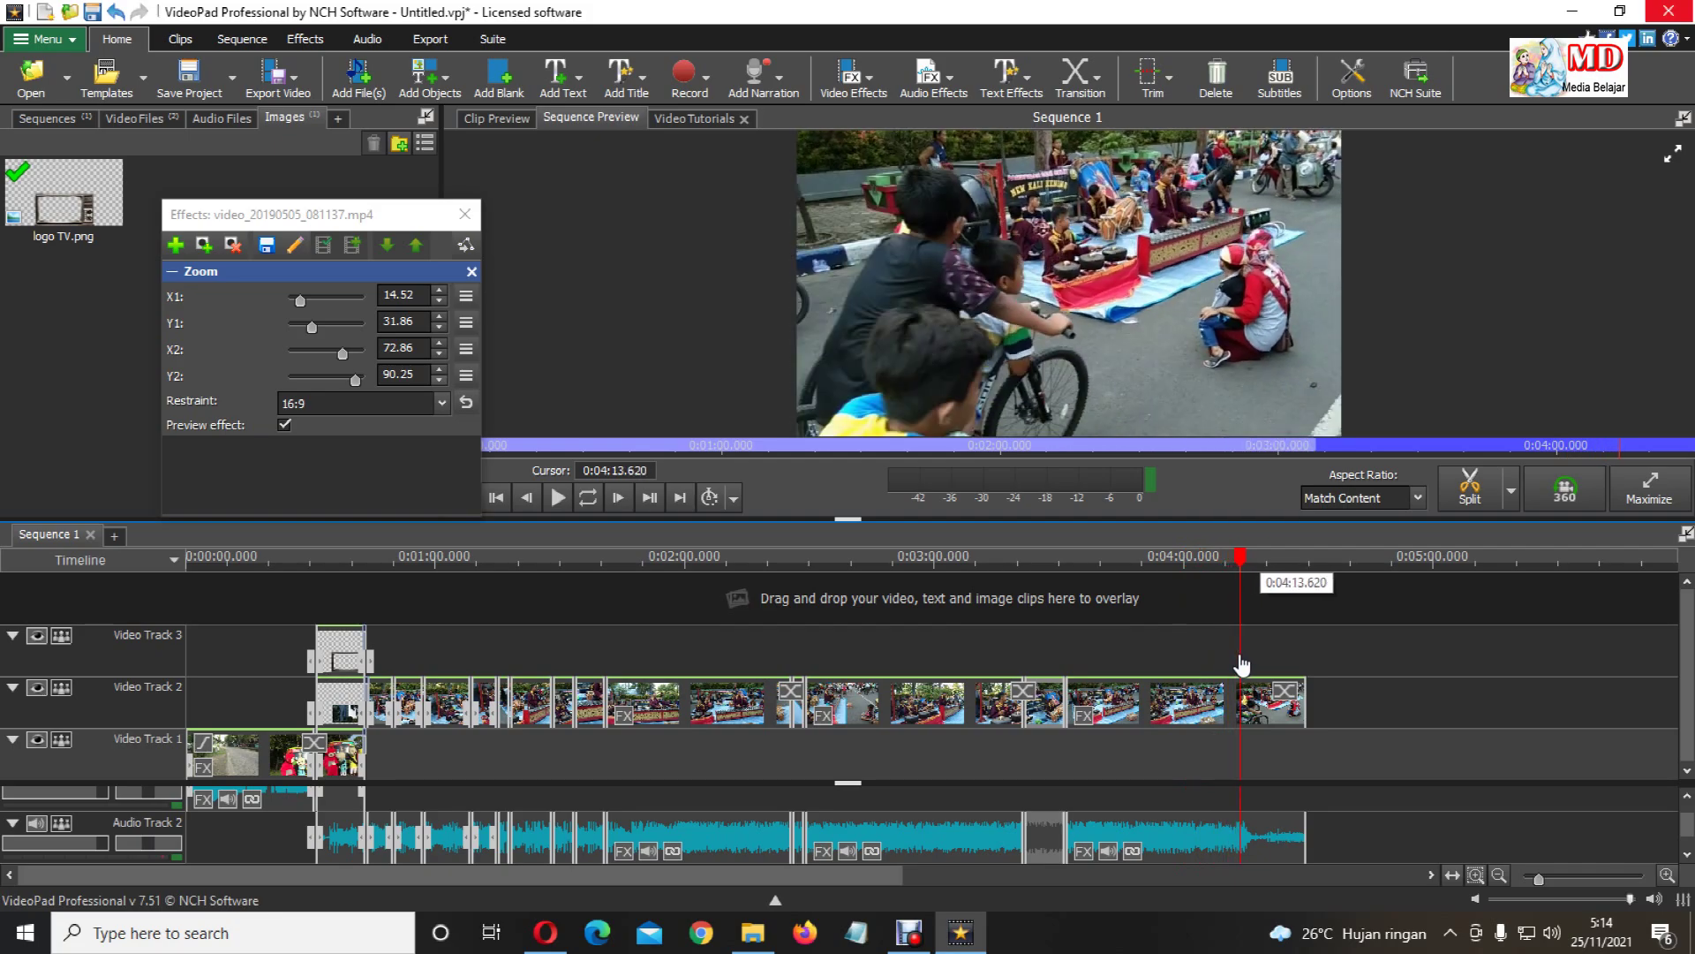
drag(1242, 664, 1293, 706)
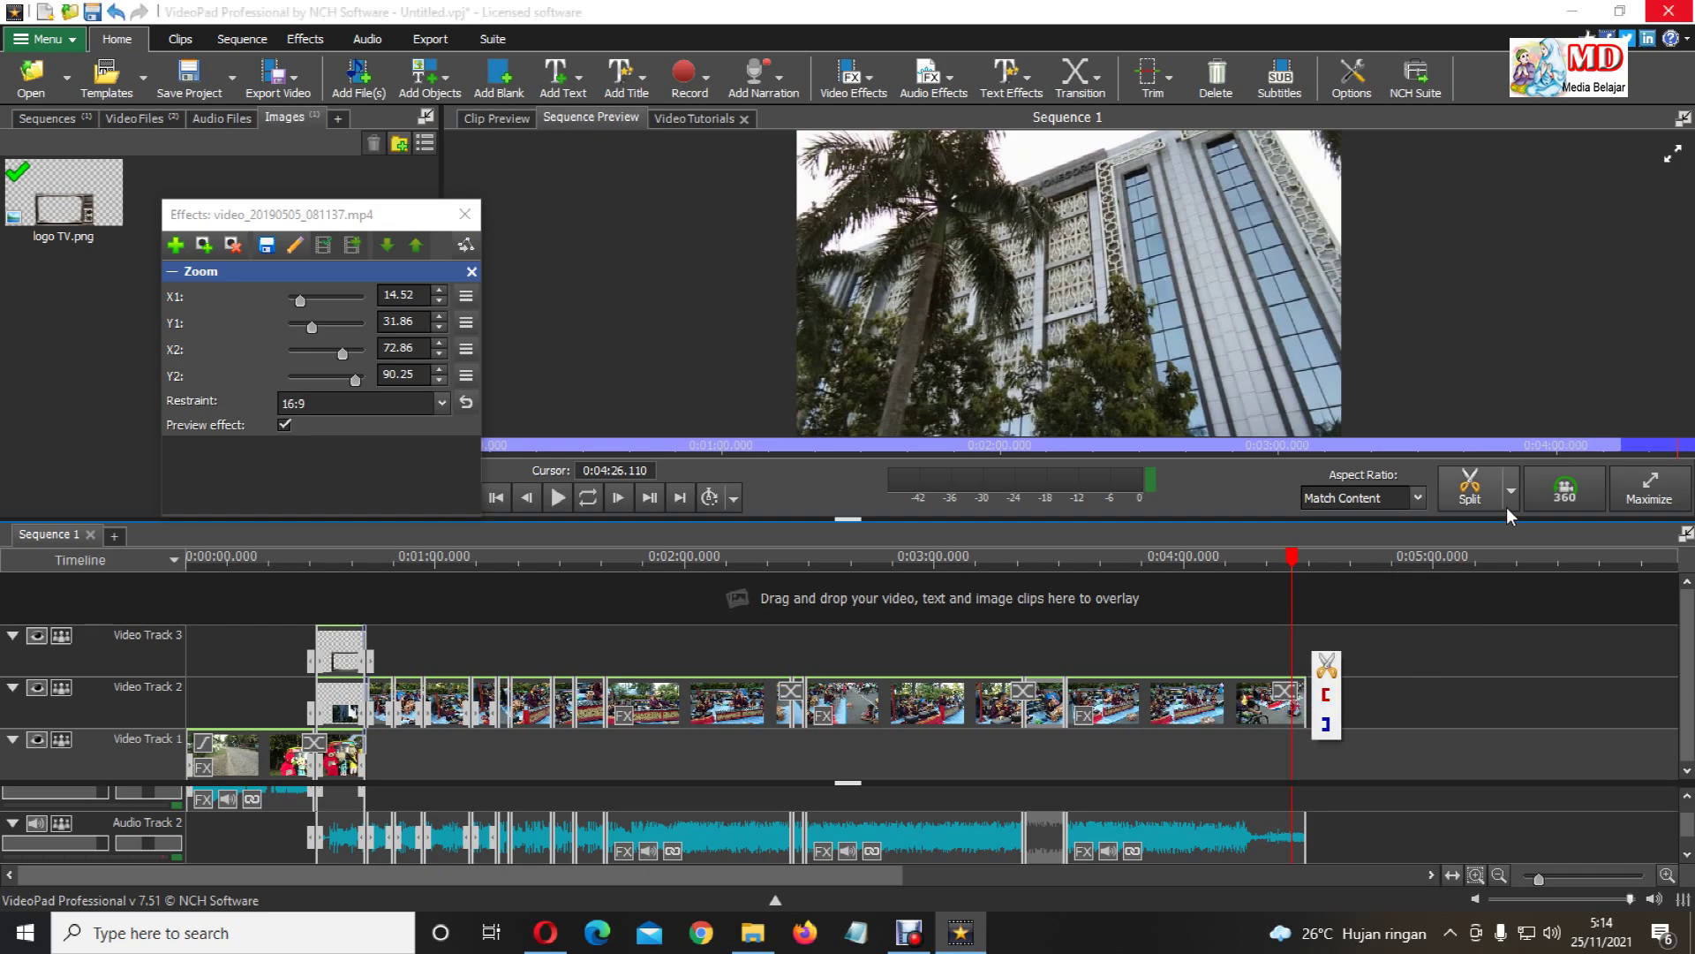
click(1298, 711)
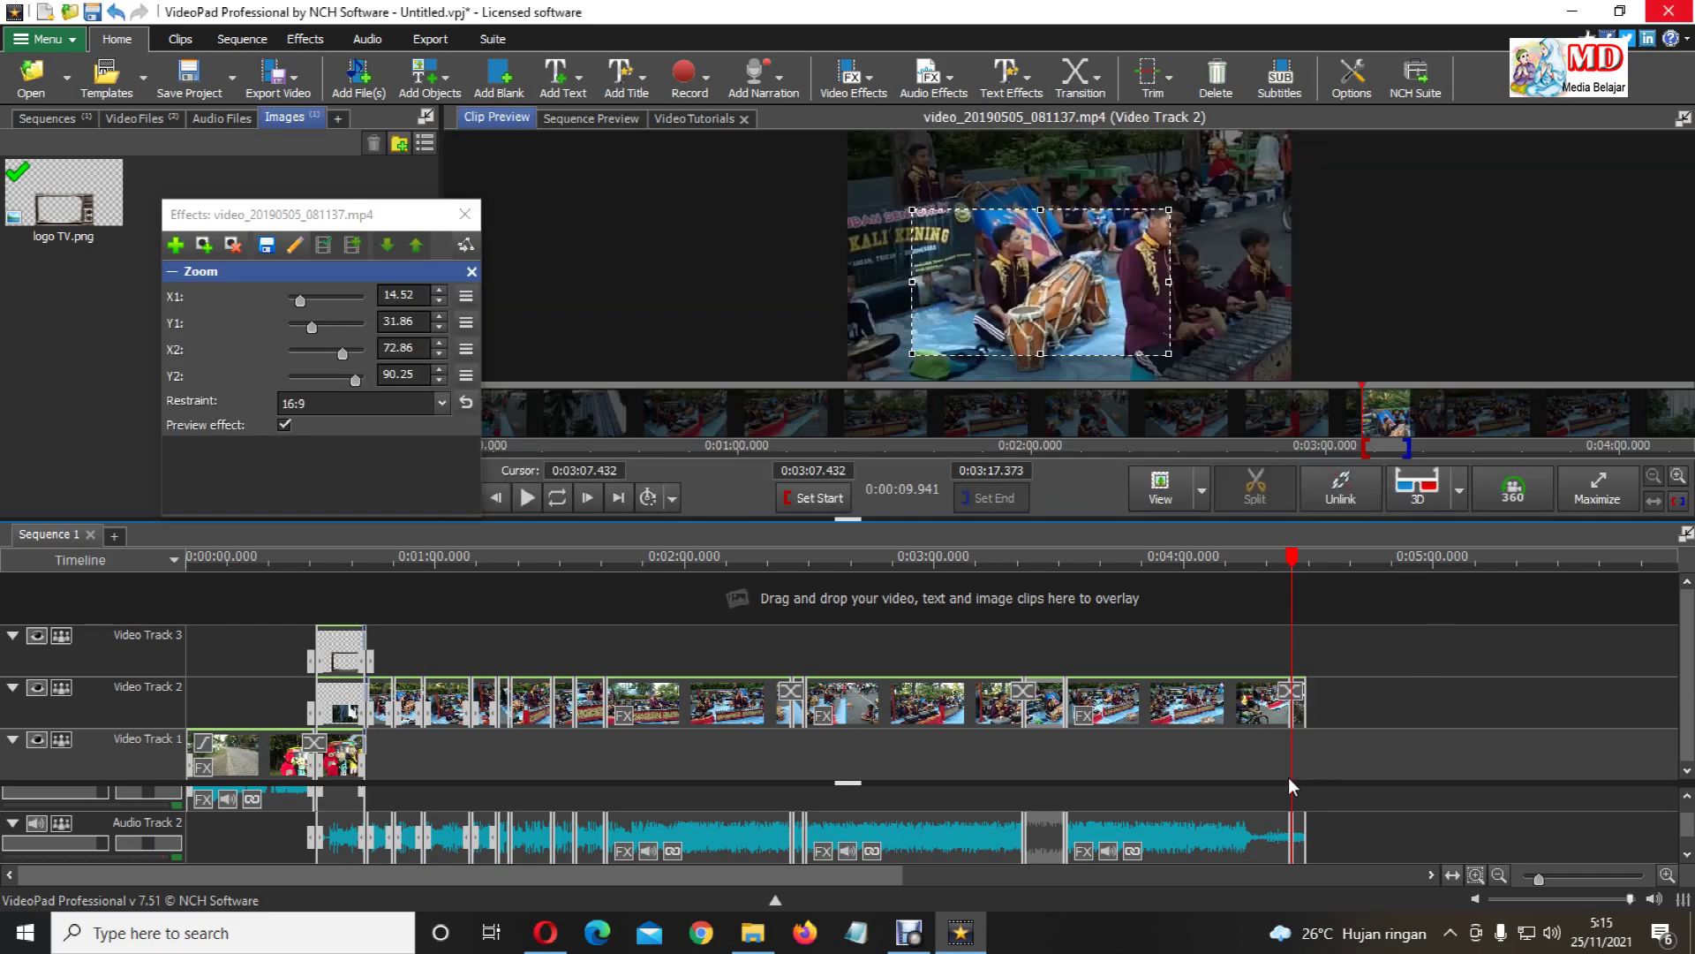
right_click(1298, 712)
click(1374, 491)
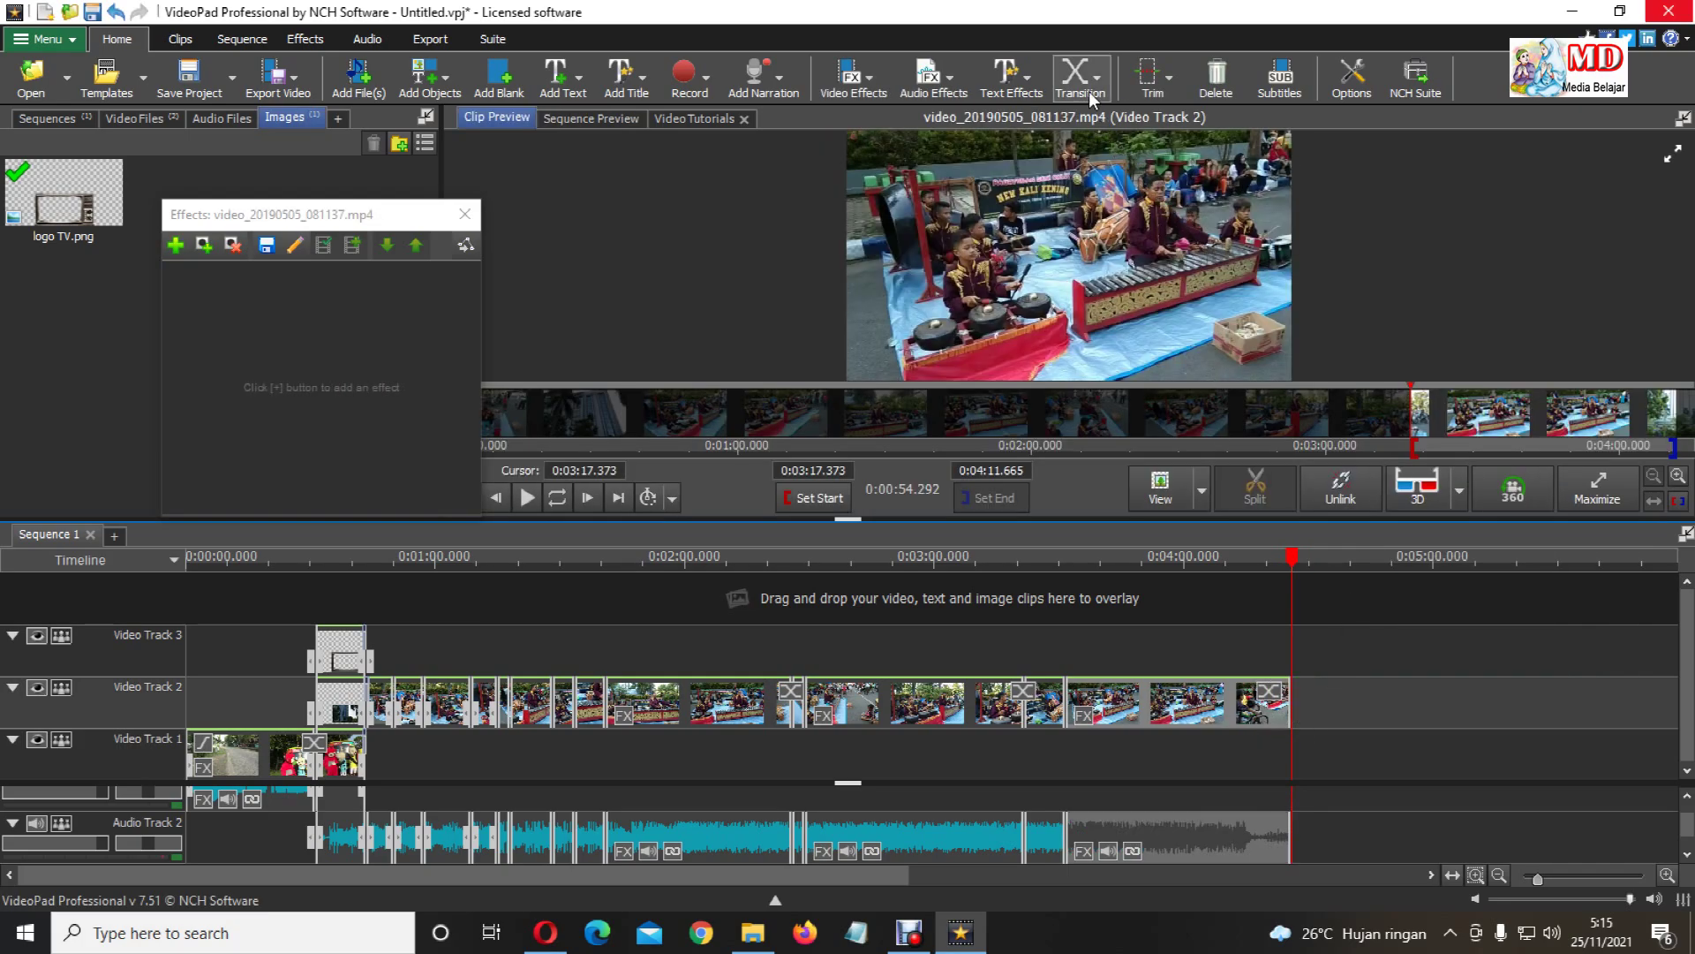
click(1089, 92)
click(1253, 431)
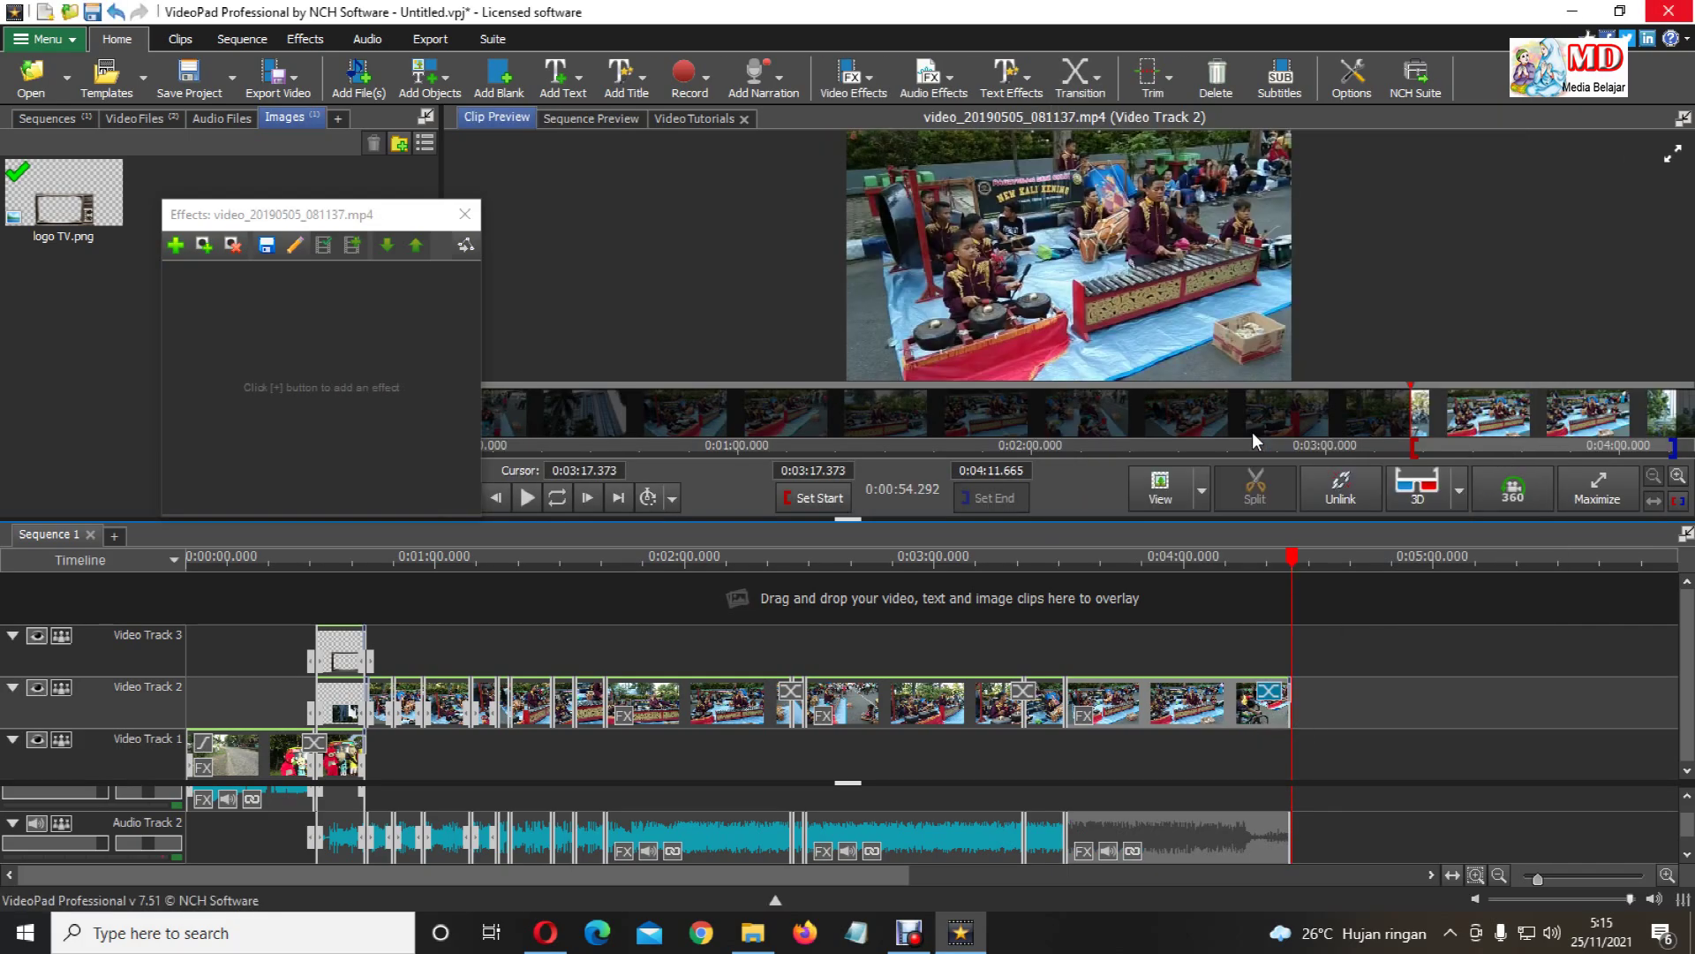
Position the sequence cursor at 0:00:43.587 and import the image media belajar kiri.png from the A-123LOGO CHANNEL folder.
click(1267, 584)
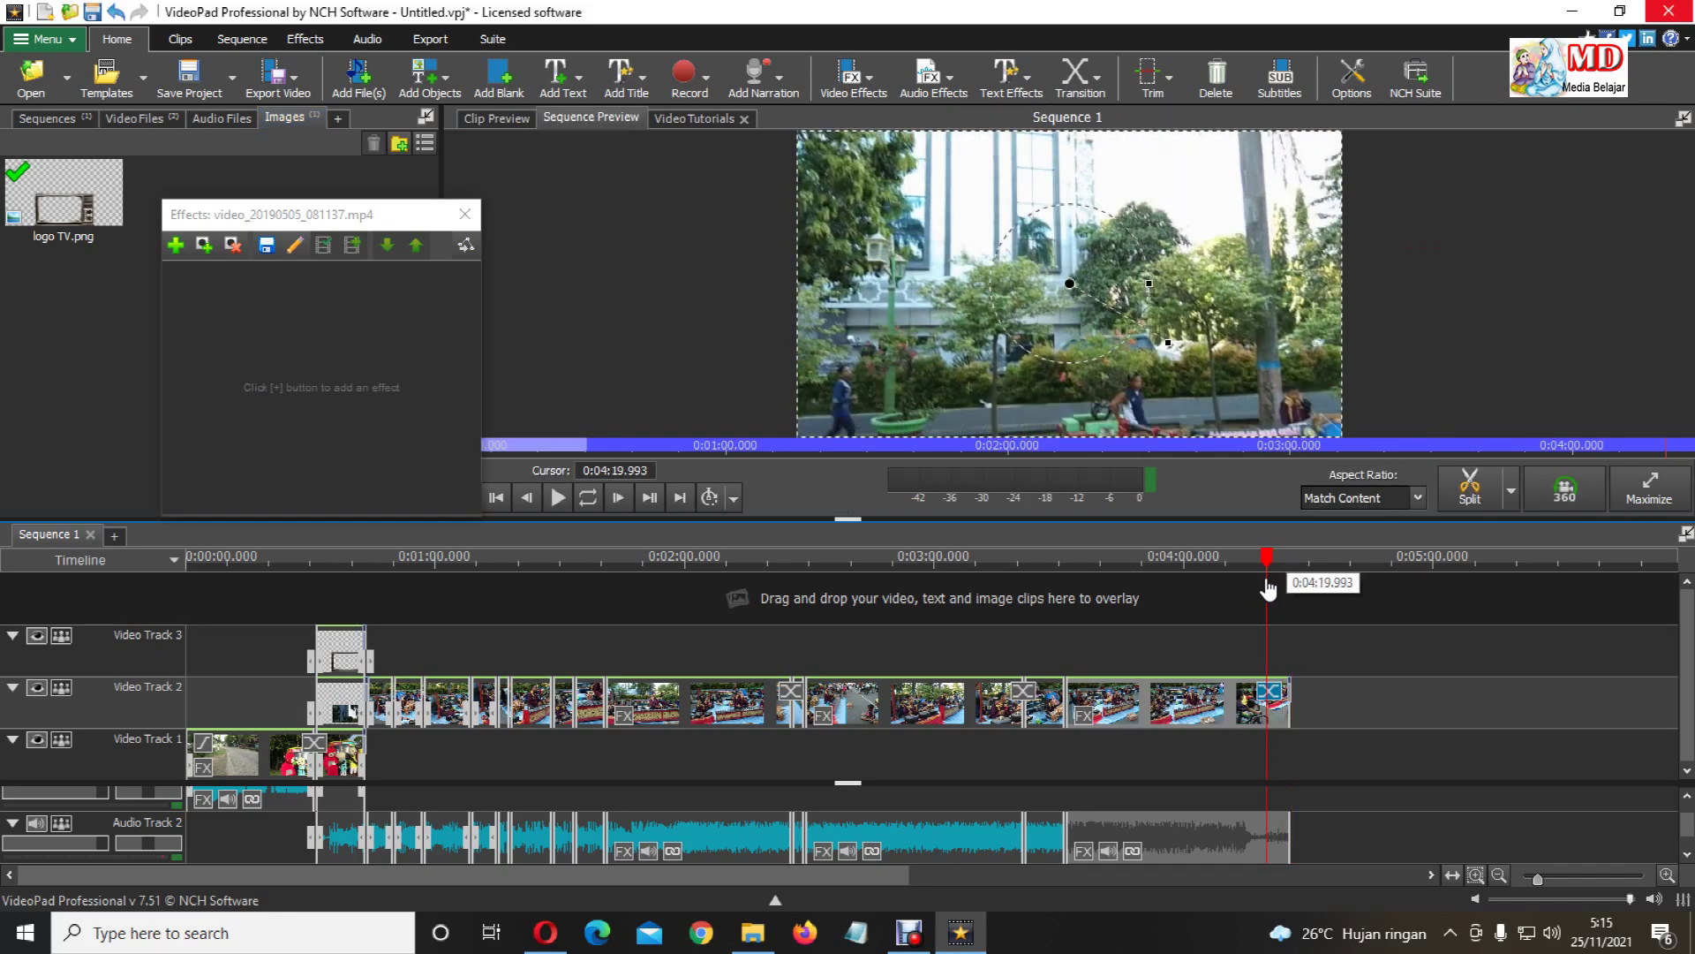
drag(1268, 586, 369, 870)
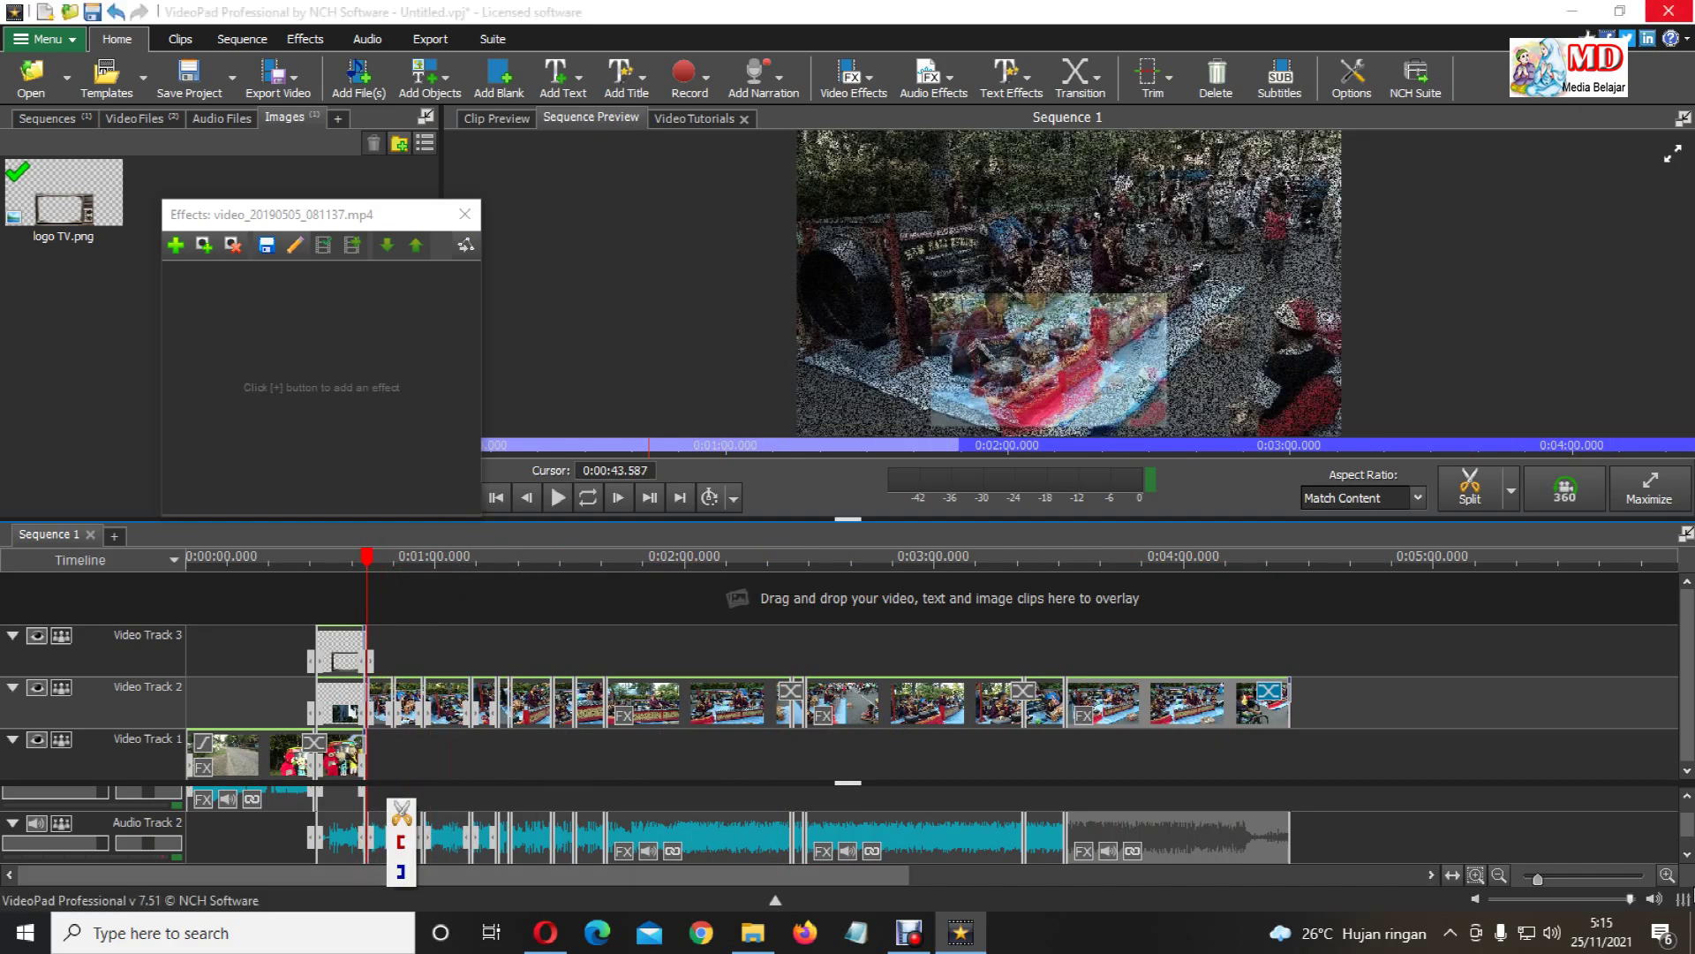
click(28, 75)
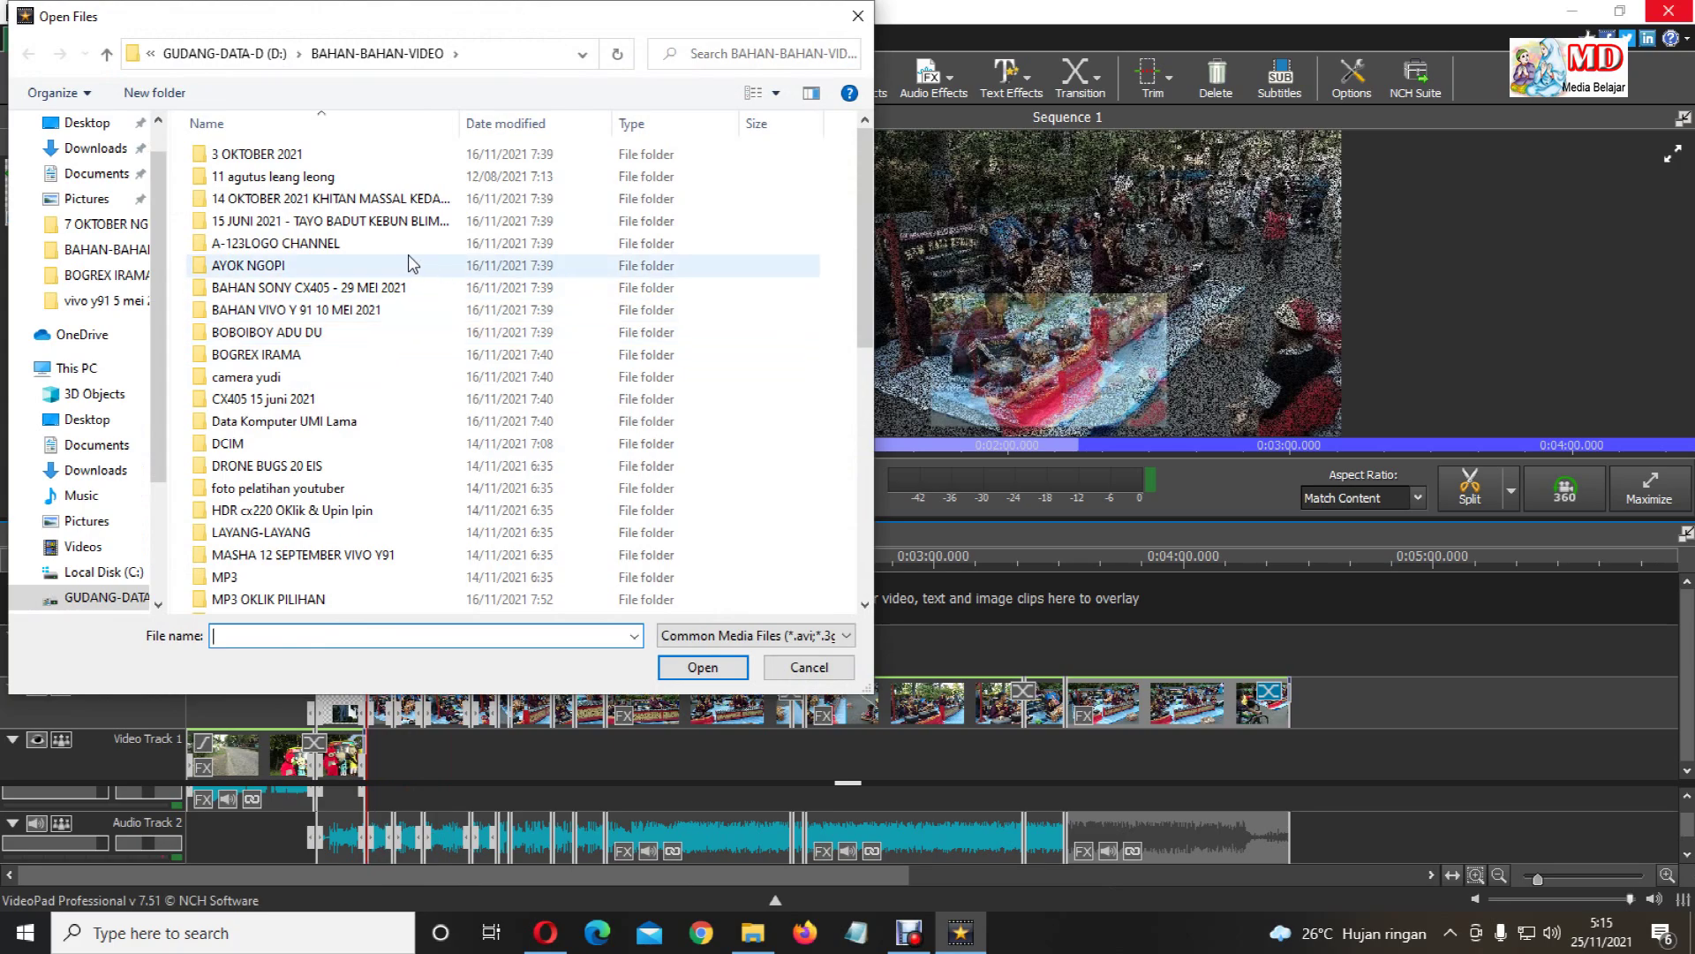
click(298, 250)
double_click(298, 254)
click(228, 465)
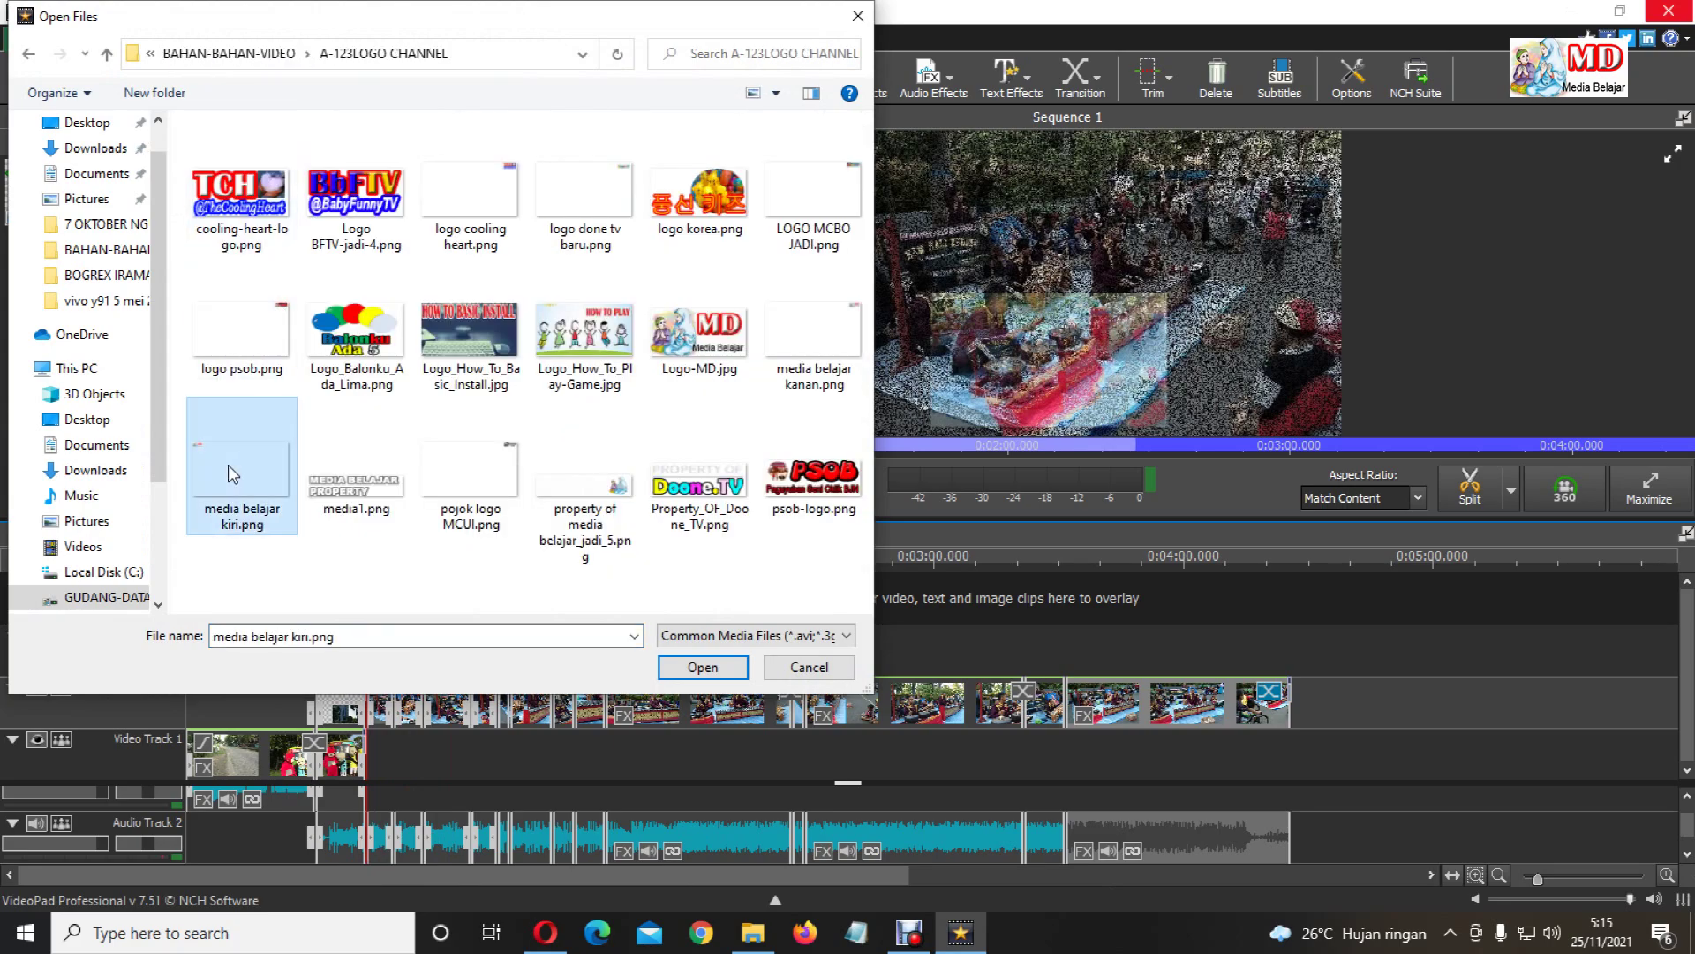
click(739, 675)
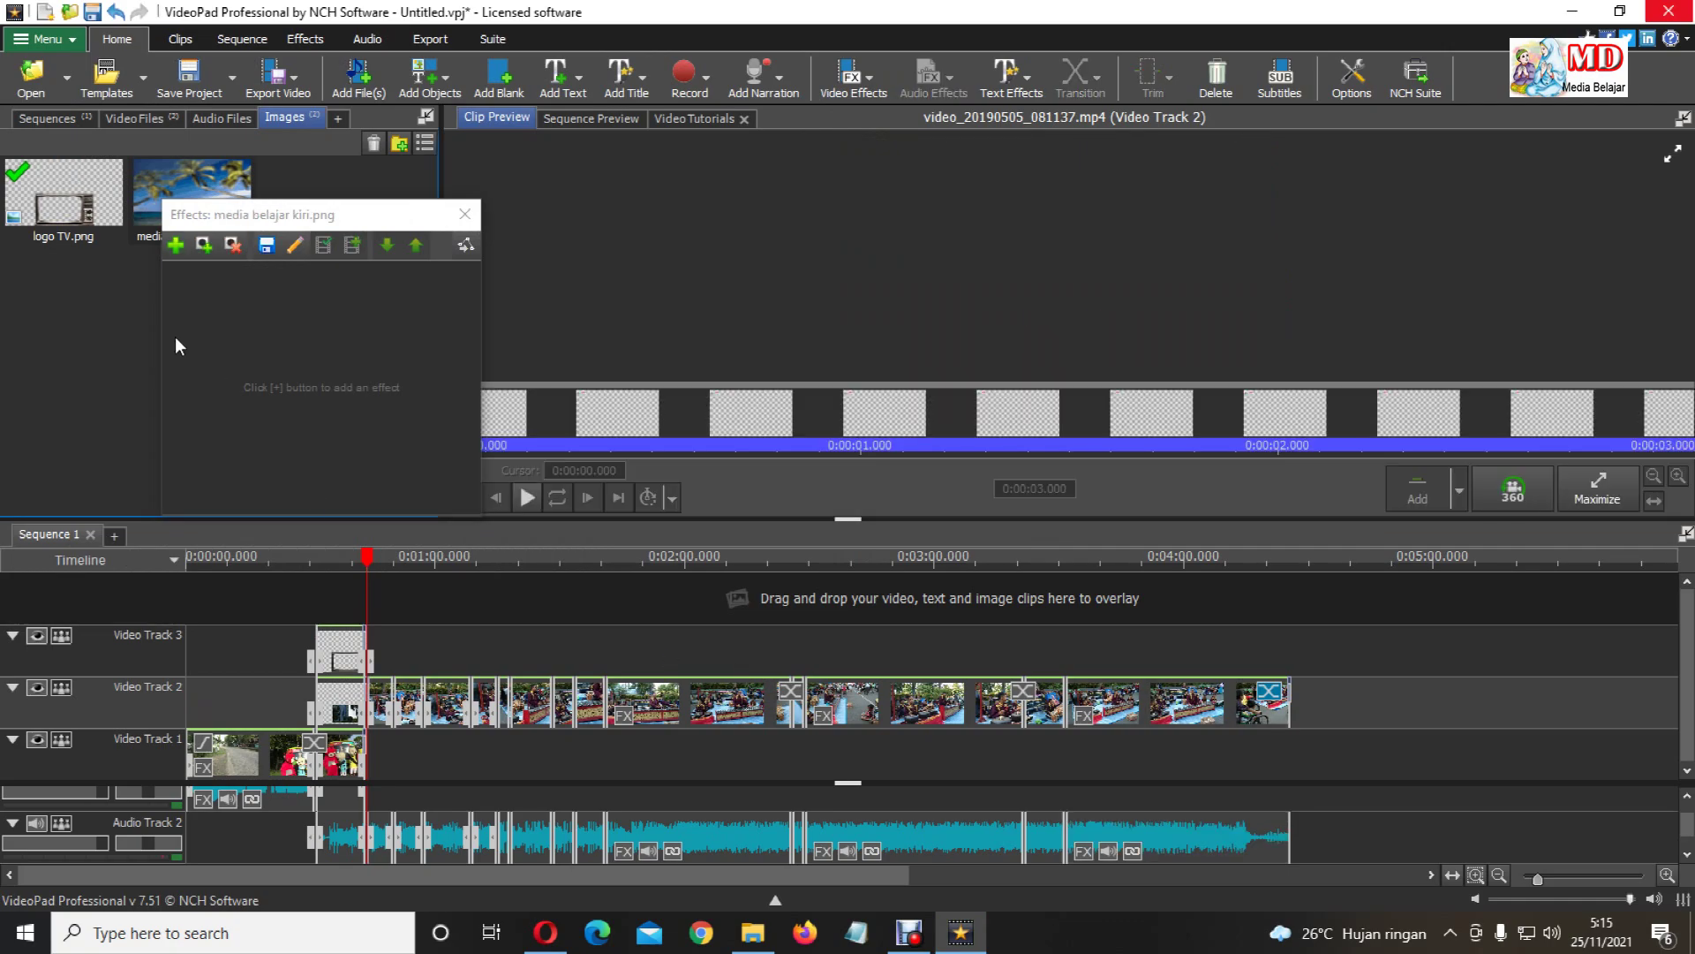
Place the media belajar kiri.png logo on Video Track 3 after the TV overlay, extend it to the end of the footage, and check it.
drag(162, 184, 1279, 779)
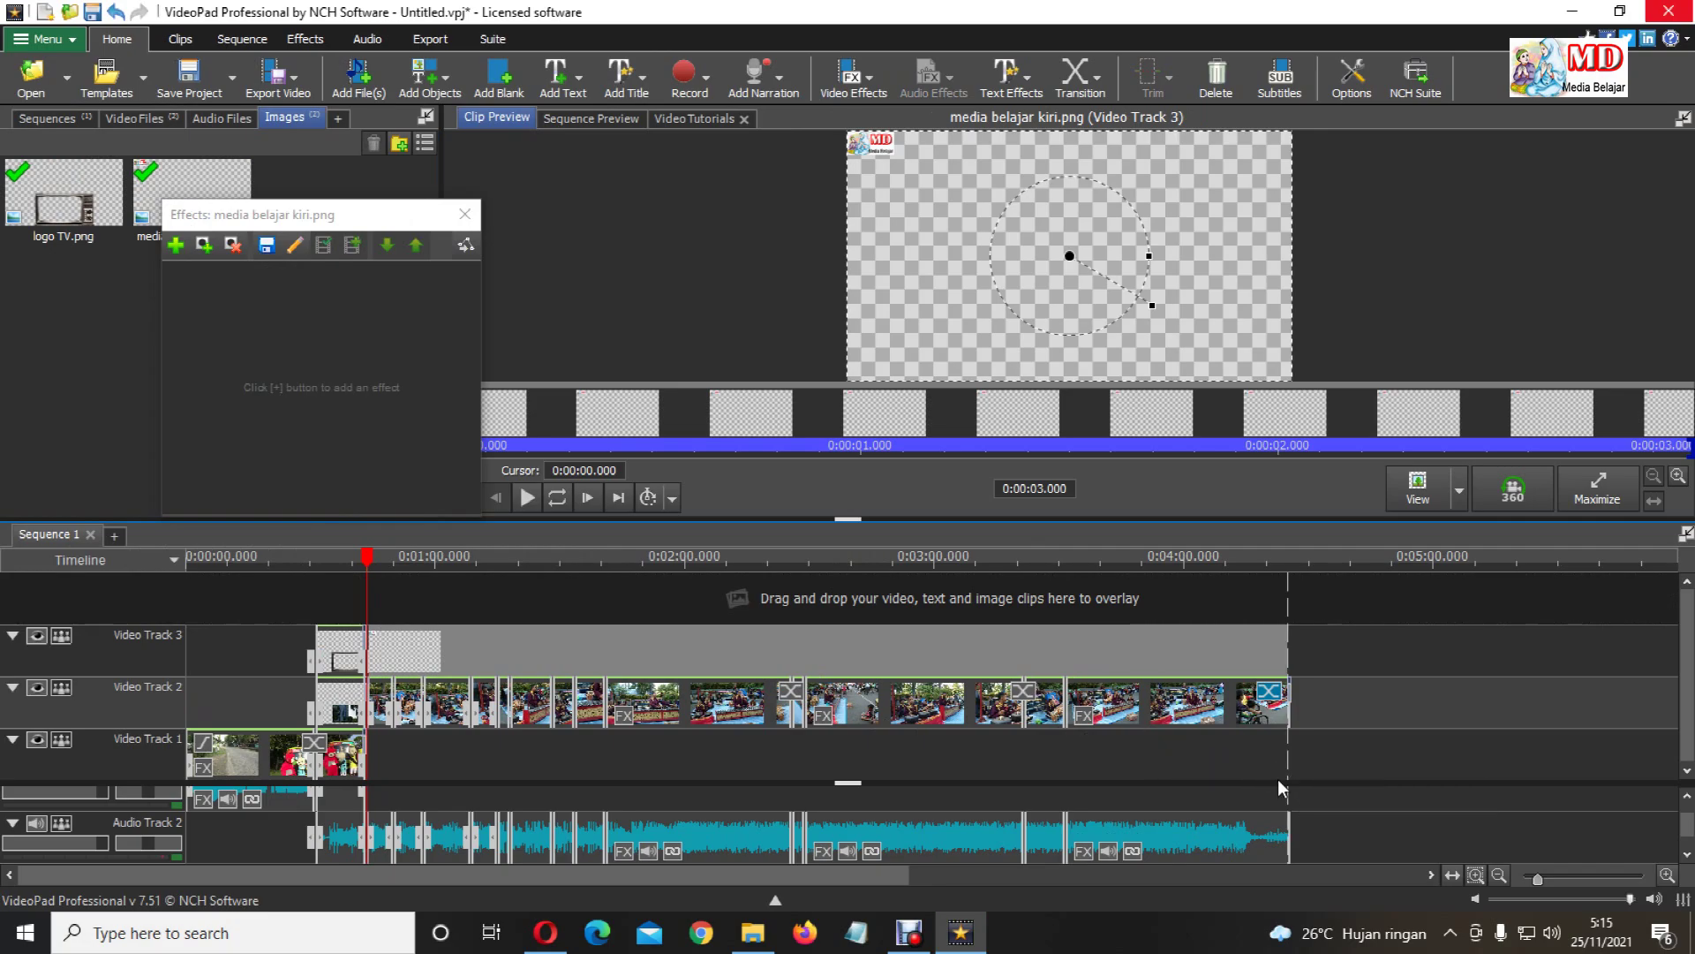
click(875, 560)
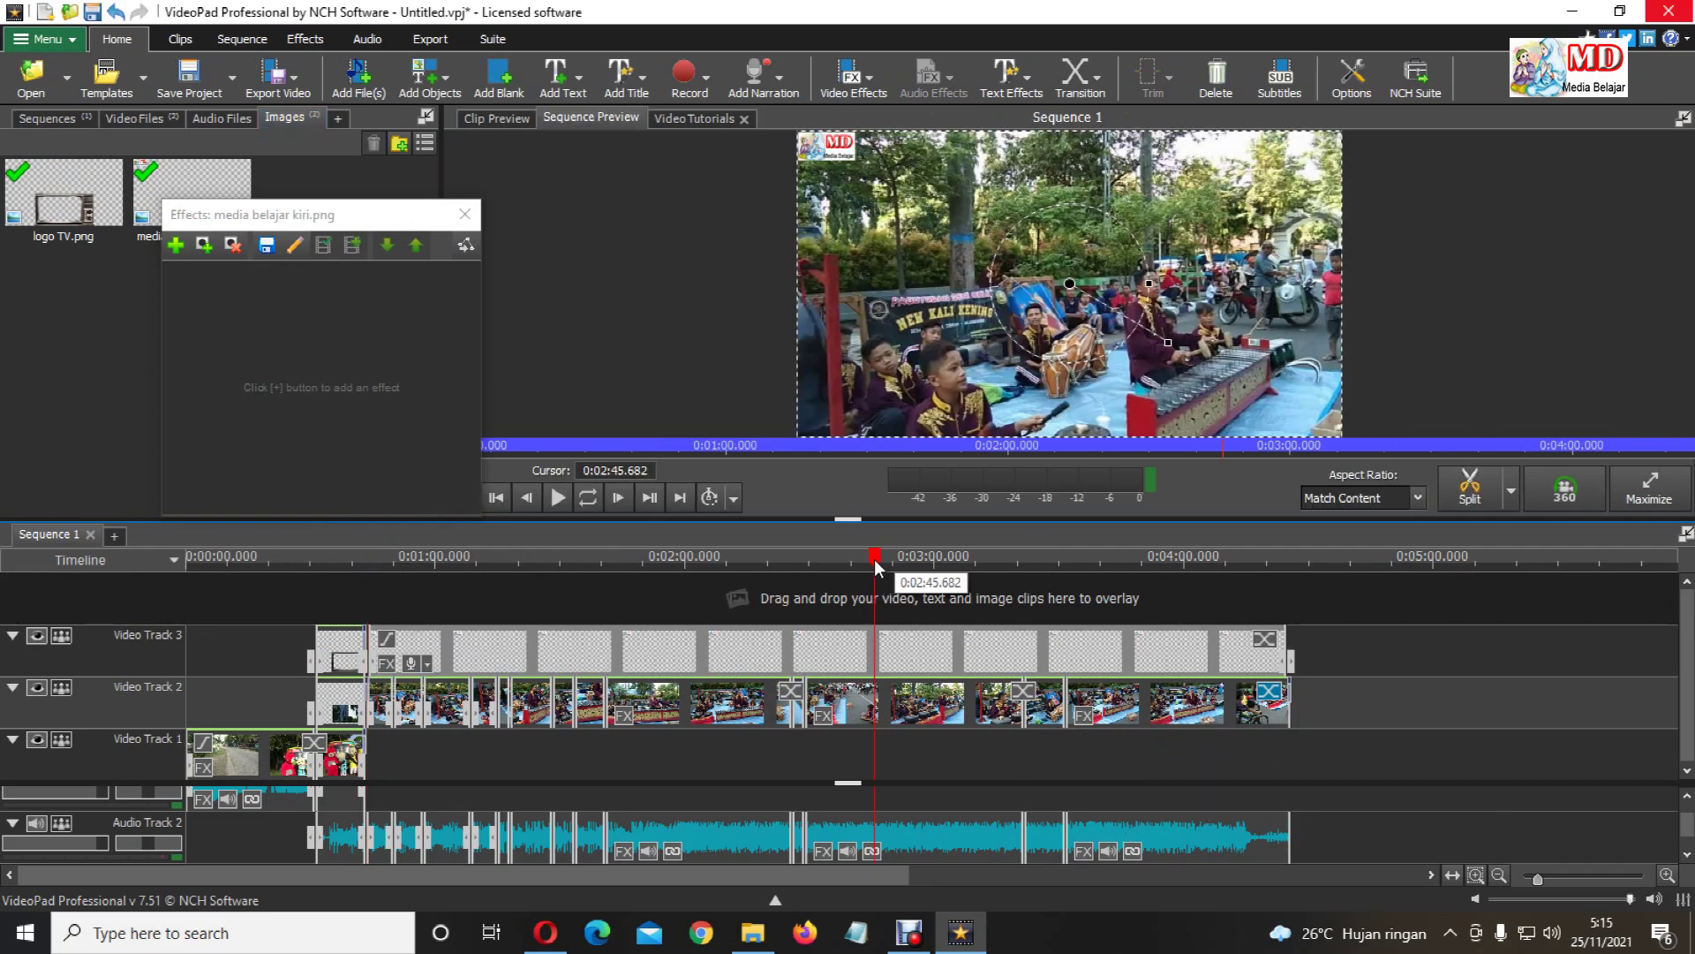
drag(874, 565, 482, 565)
Set up a video file export with Stretch widescreen fit and Variable Frame Rate (Max 60fps).
click(286, 97)
click(835, 523)
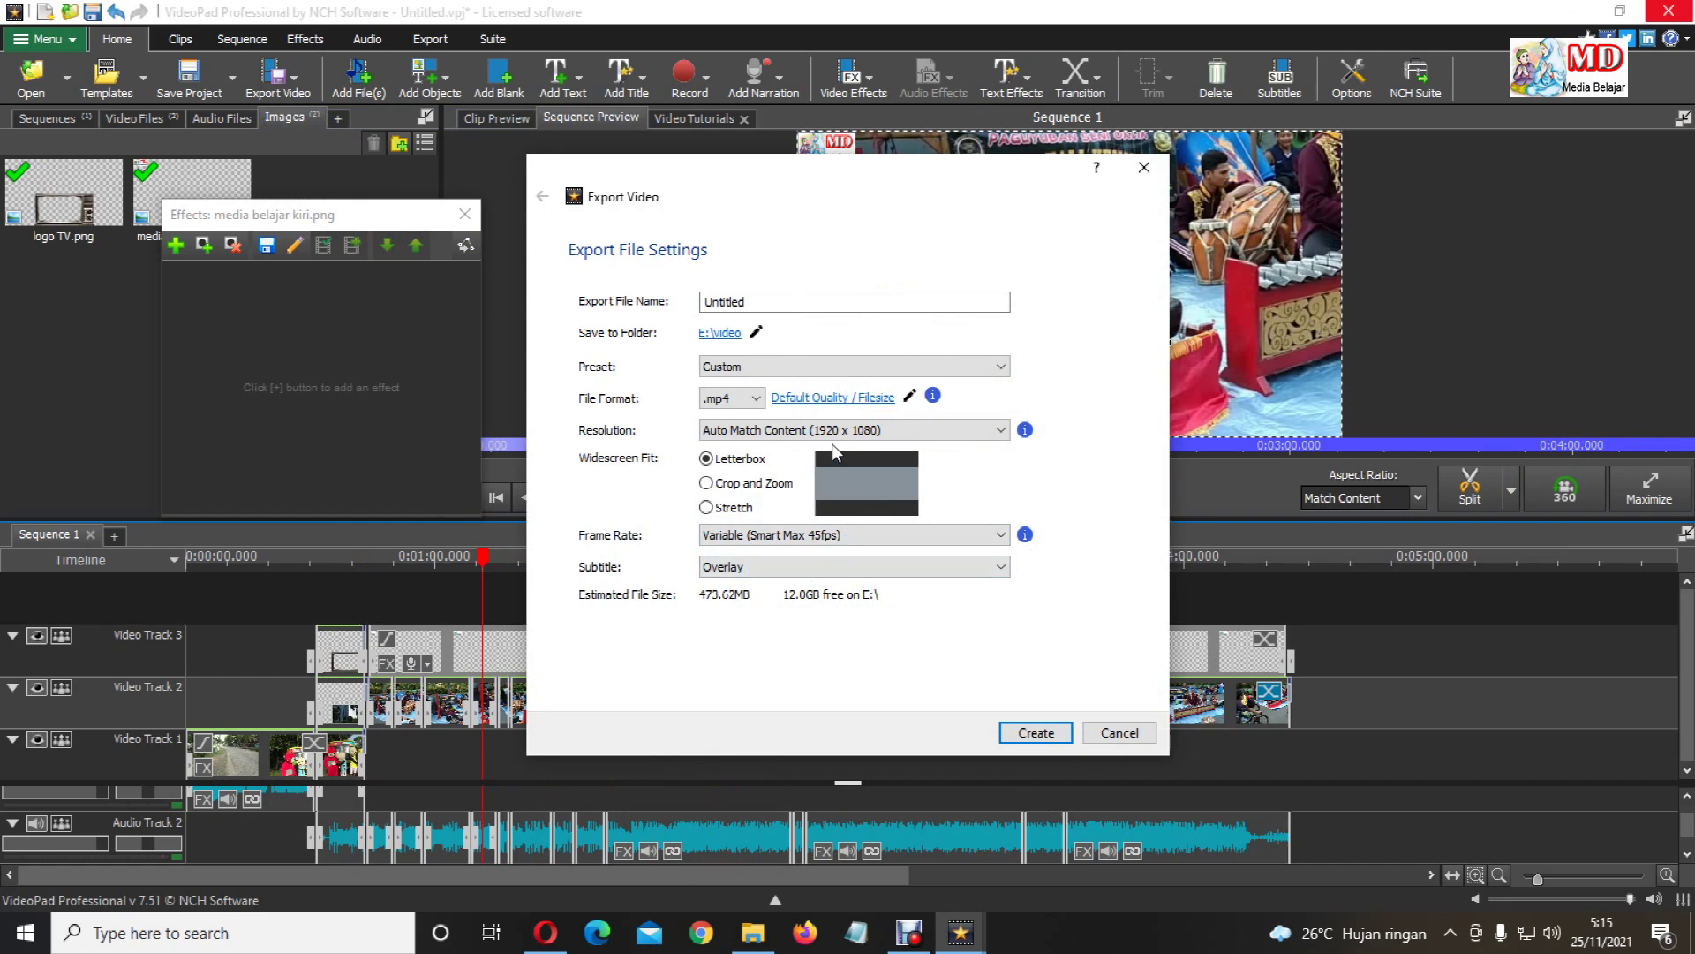
click(733, 508)
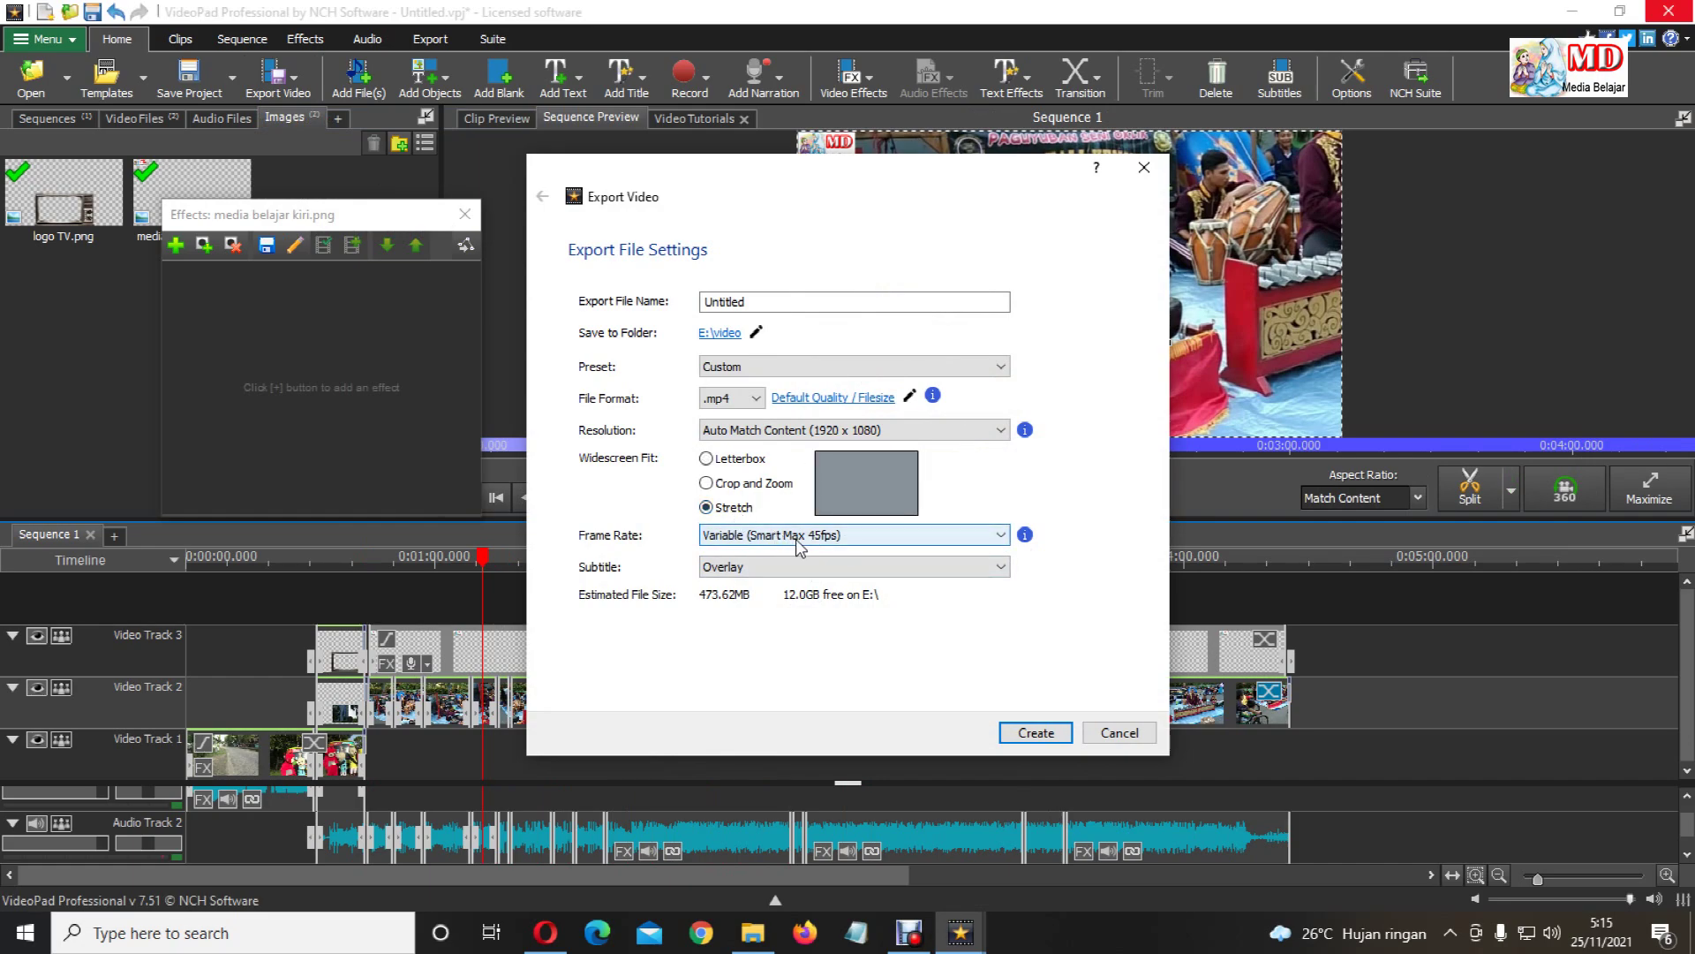
click(799, 536)
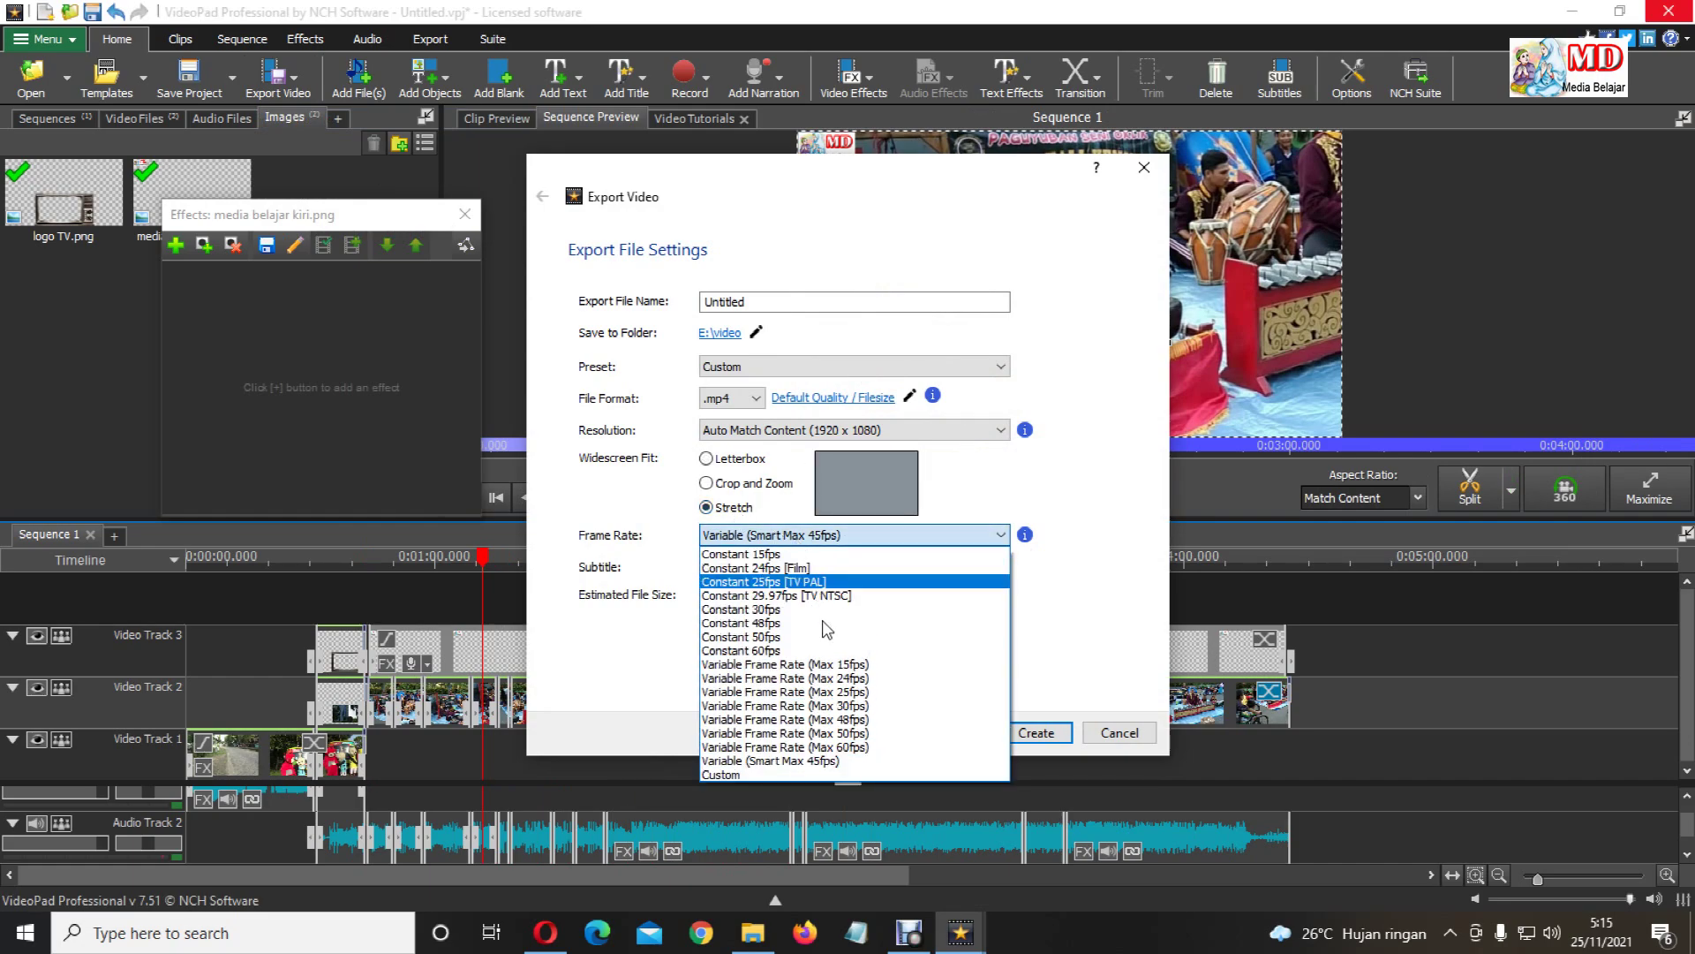
click(850, 748)
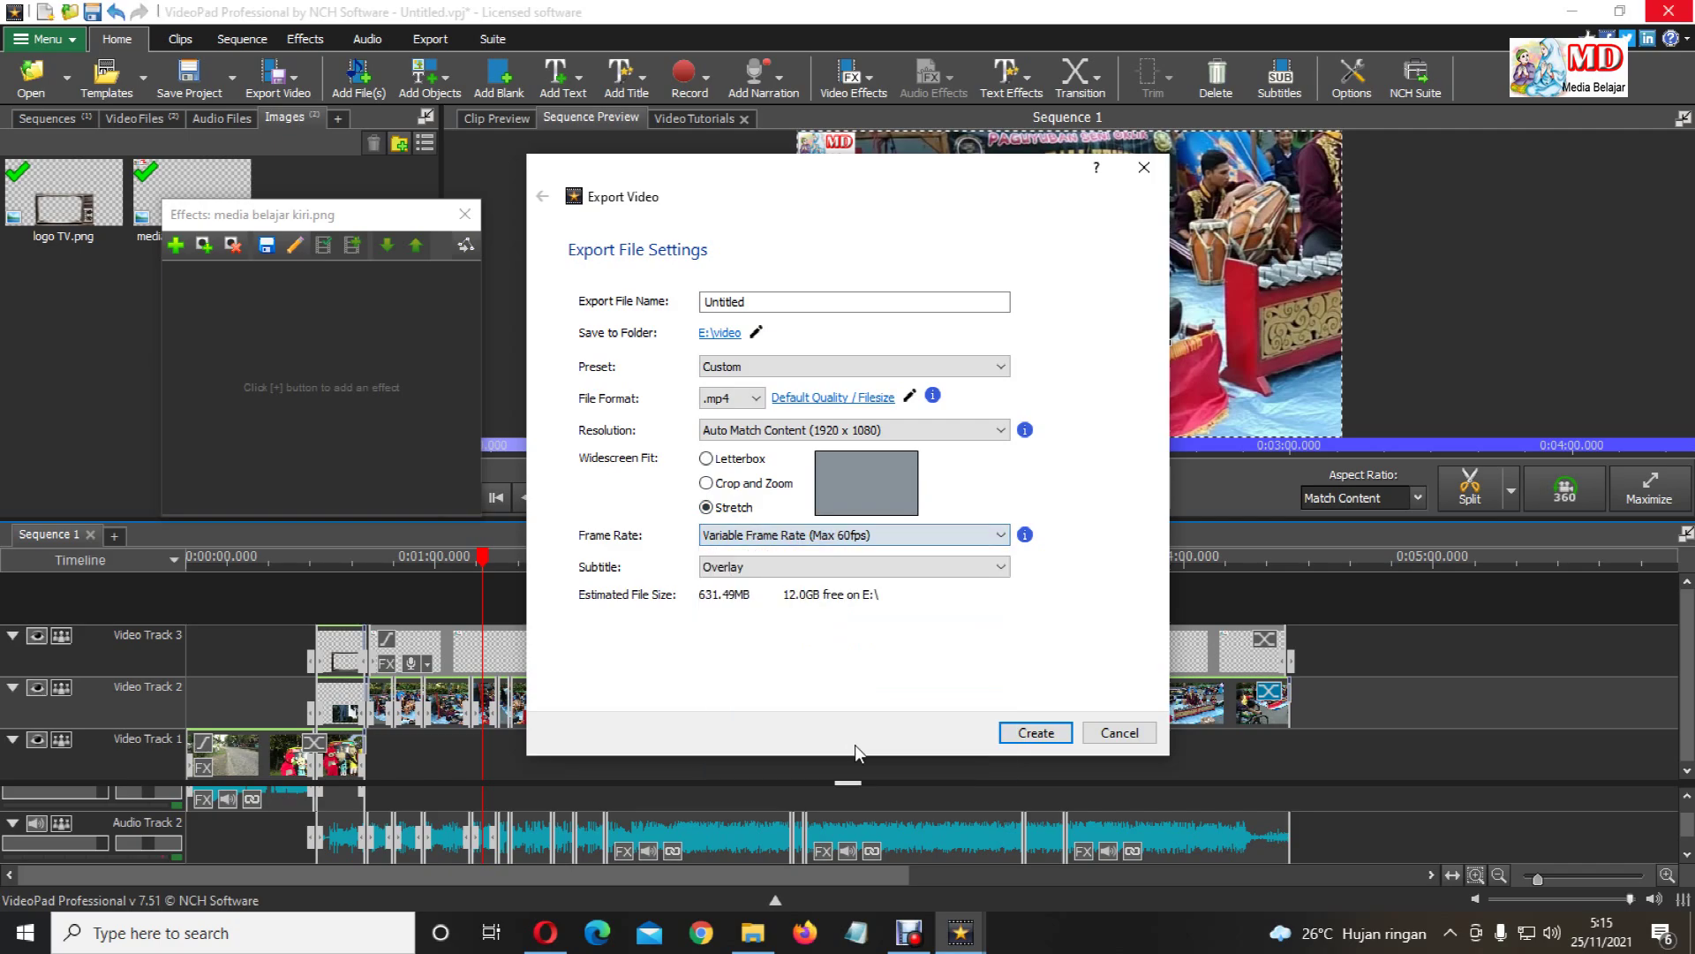
Name the export file sidnan nabi and start creating the video.
click(780, 302)
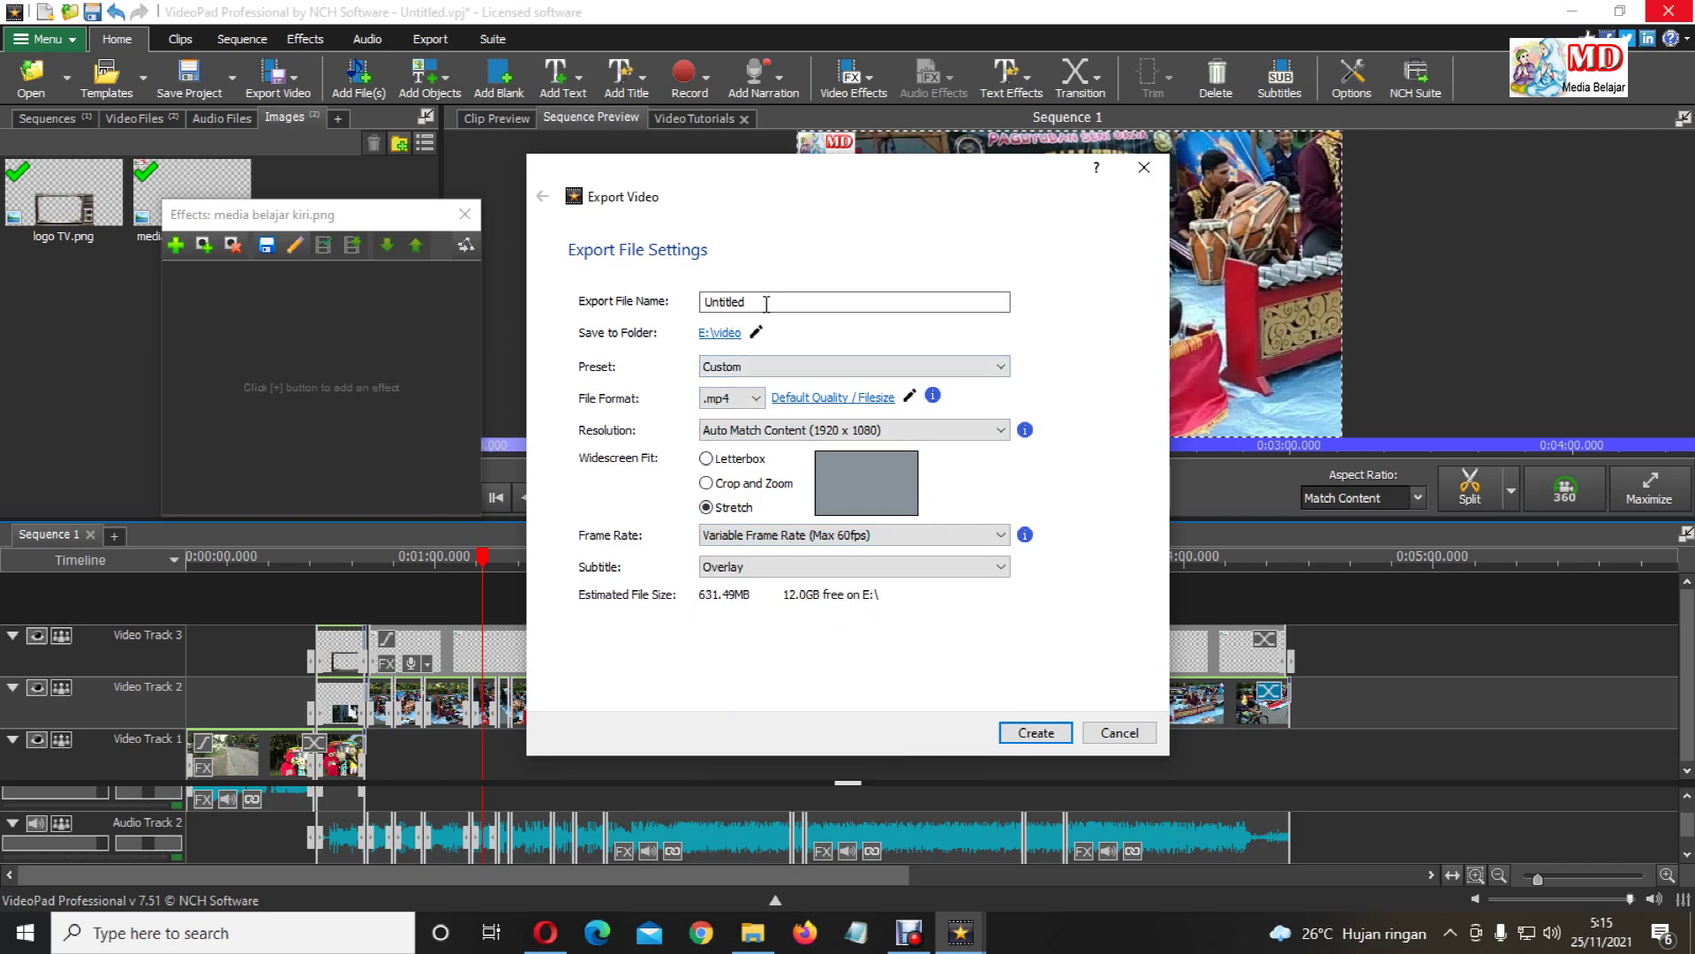
double_click(781, 302)
click(1051, 731)
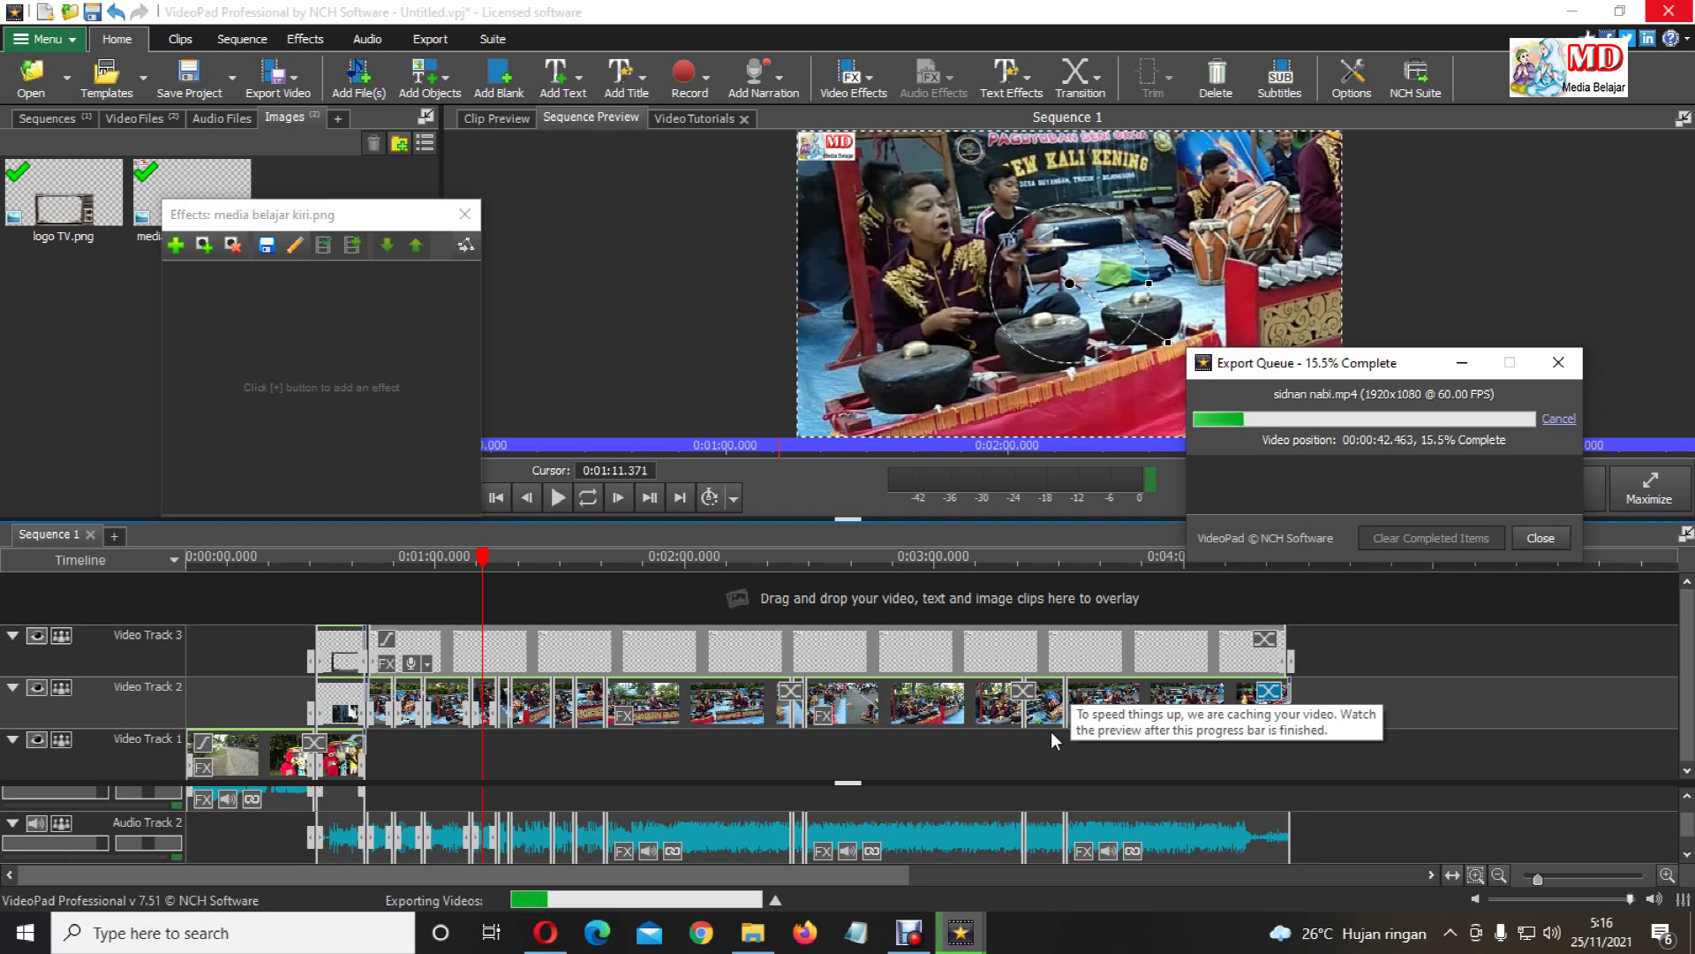
Play the sequence from about 0:04:10 to check the logo over the ending footage.
click(1152, 558)
drag(1145, 562, 1227, 561)
click(558, 499)
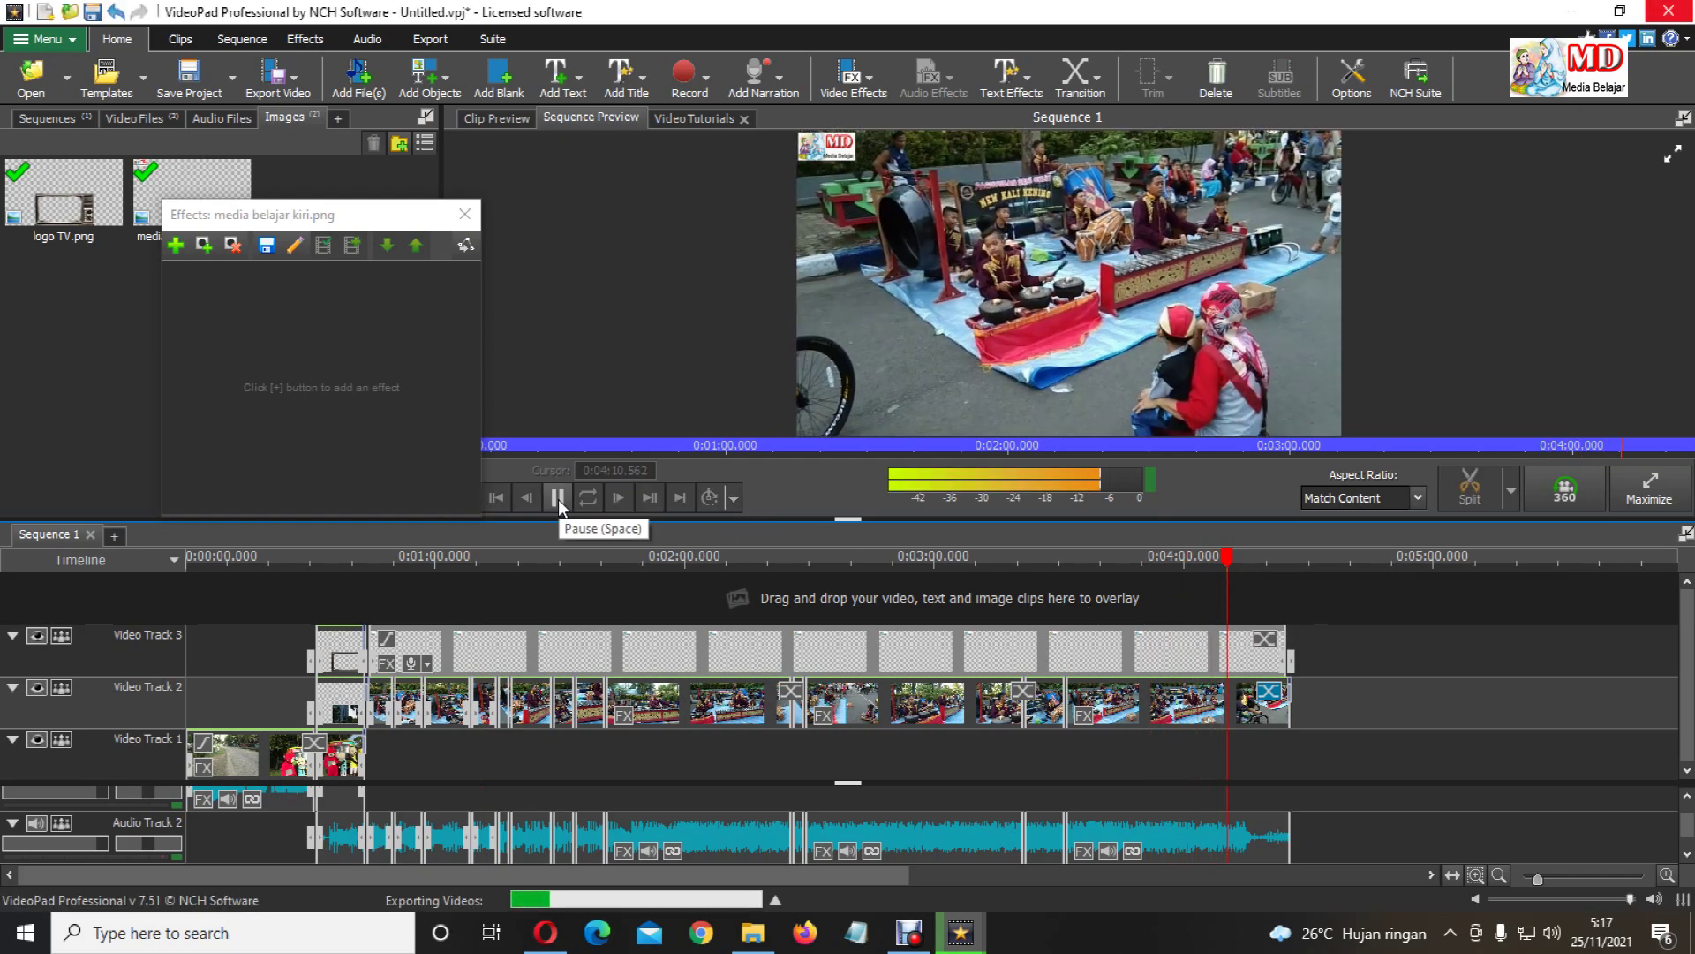